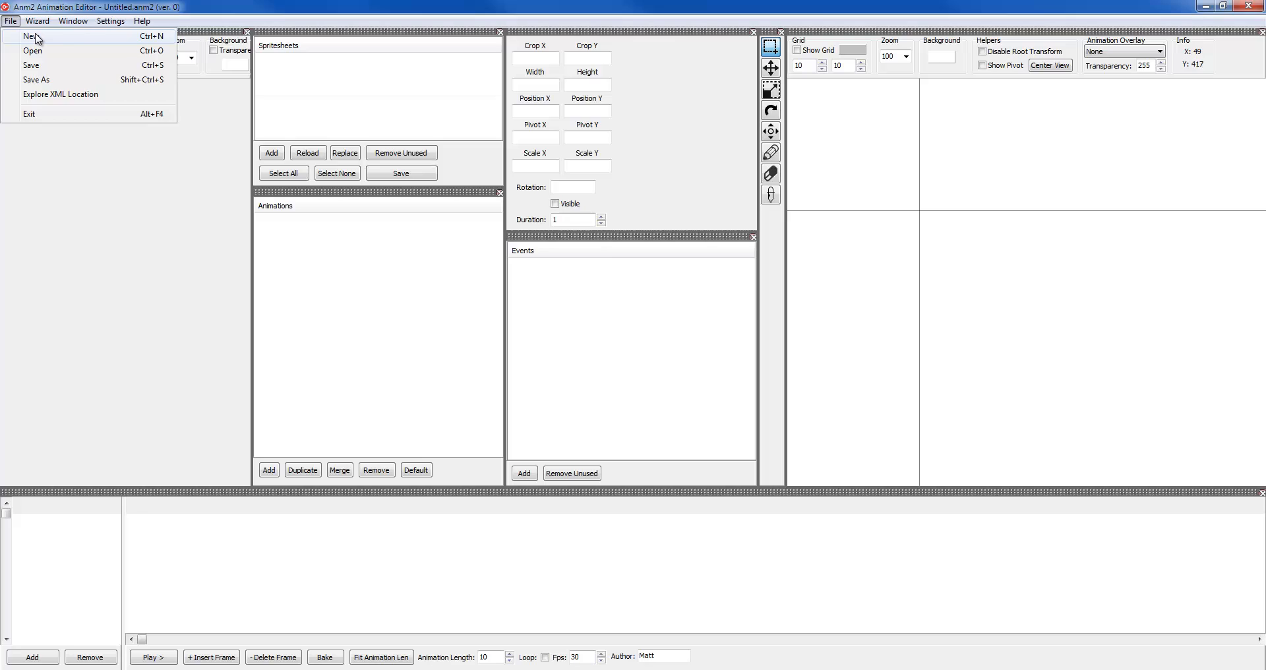
Create a new animation file named TestAnm2Tutorial on the General II (E:) drive
{"action": "left_click", "coordinate": [36, 37]}
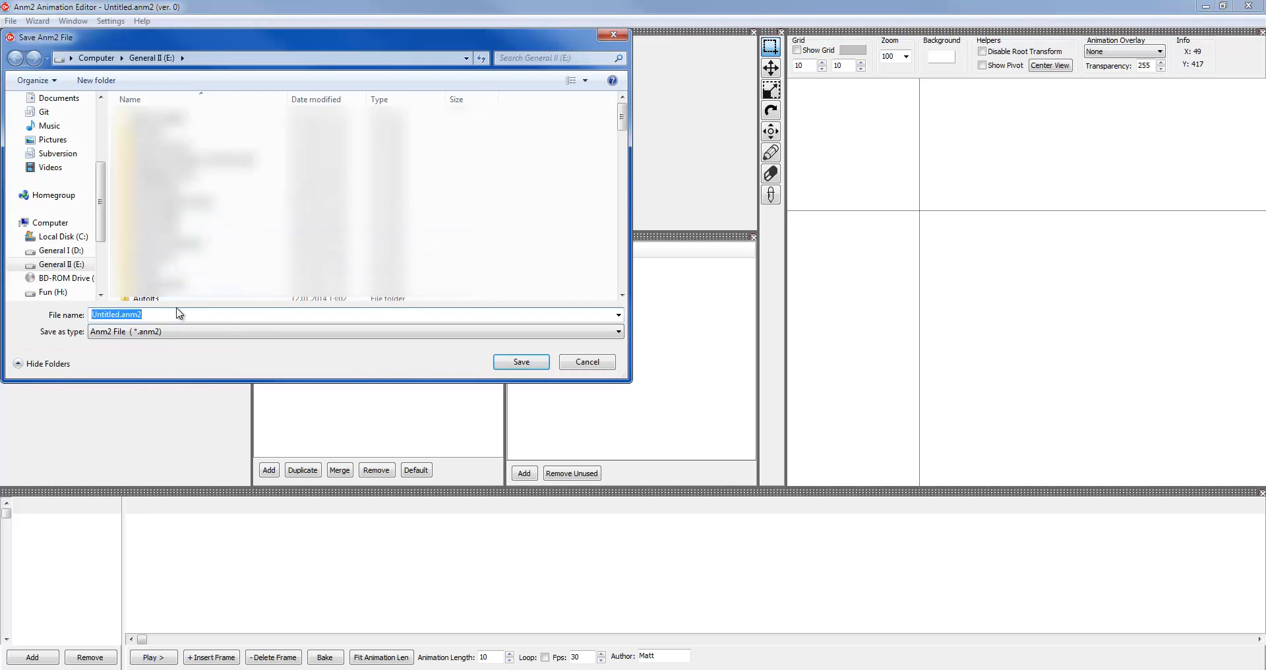
{"action": "type", "text": "T"}
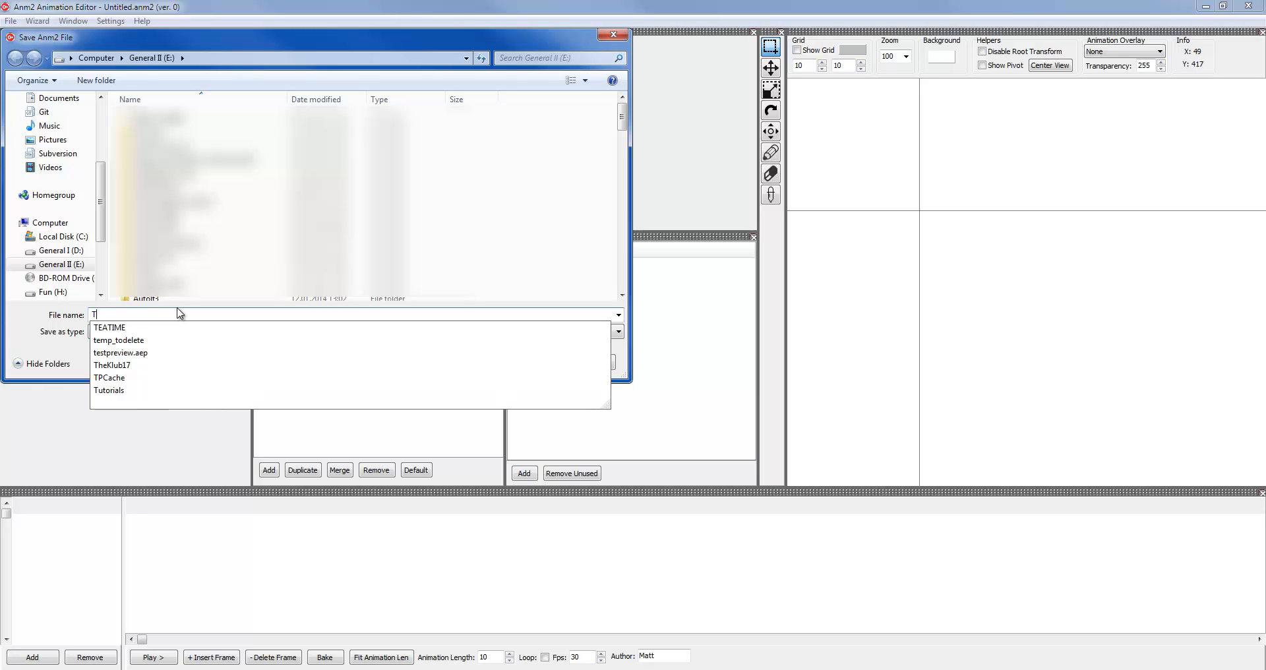
{"action": "type", "text": "estAnm2Tutorial"}
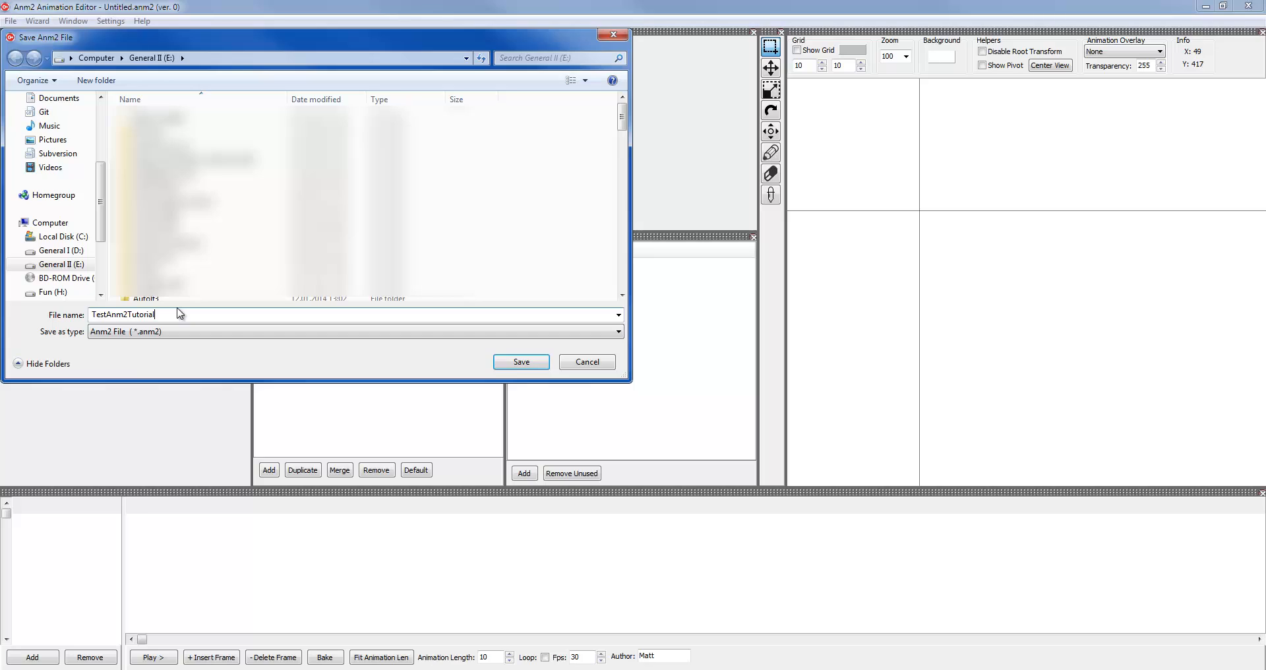
{"action": "key", "text": "Return"}
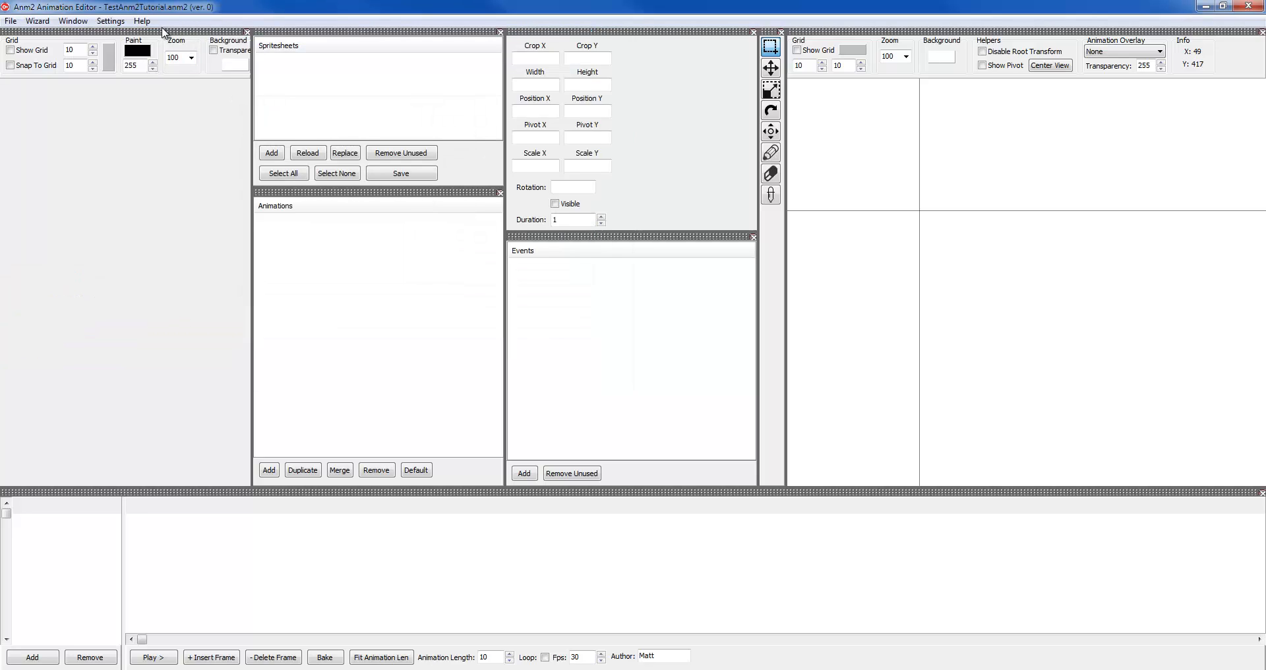
Add the spritesheet Effect_000_Shopkeepers.png from the Effects folder under NicalisProjects\_Workplace\isaac-ng\resources\gfx
{"action": "left_click", "coordinate": [273, 156]}
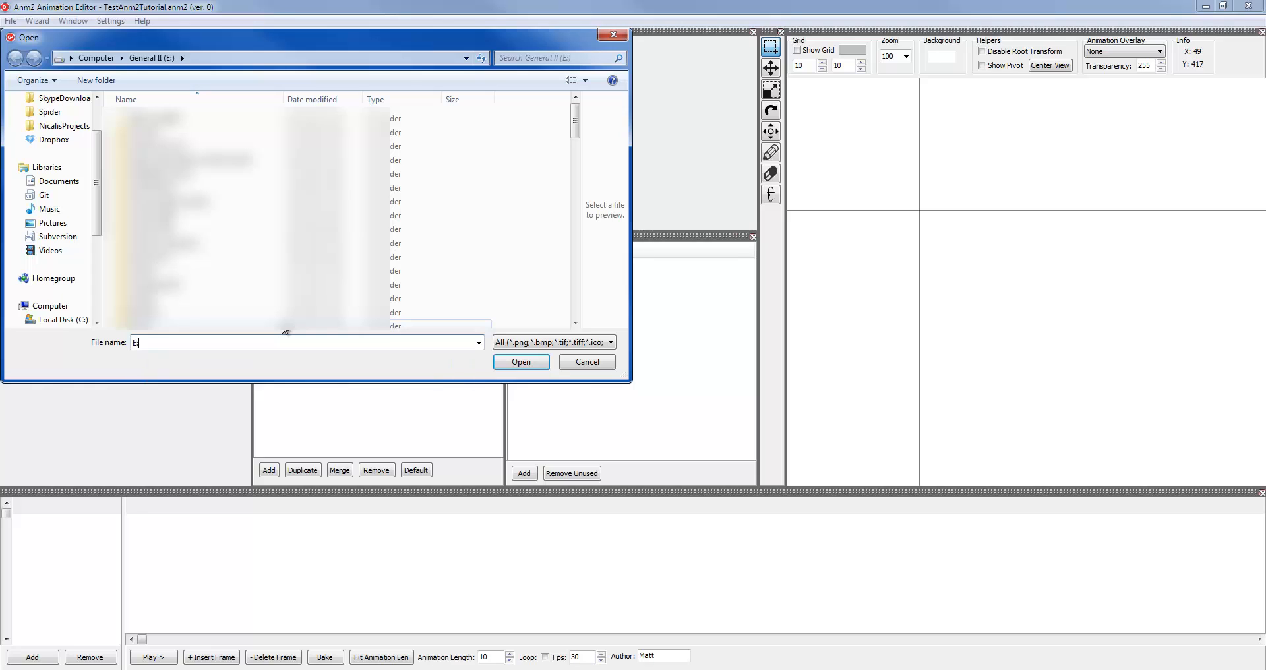
{"action": "left_click", "coordinate": [61, 125]}
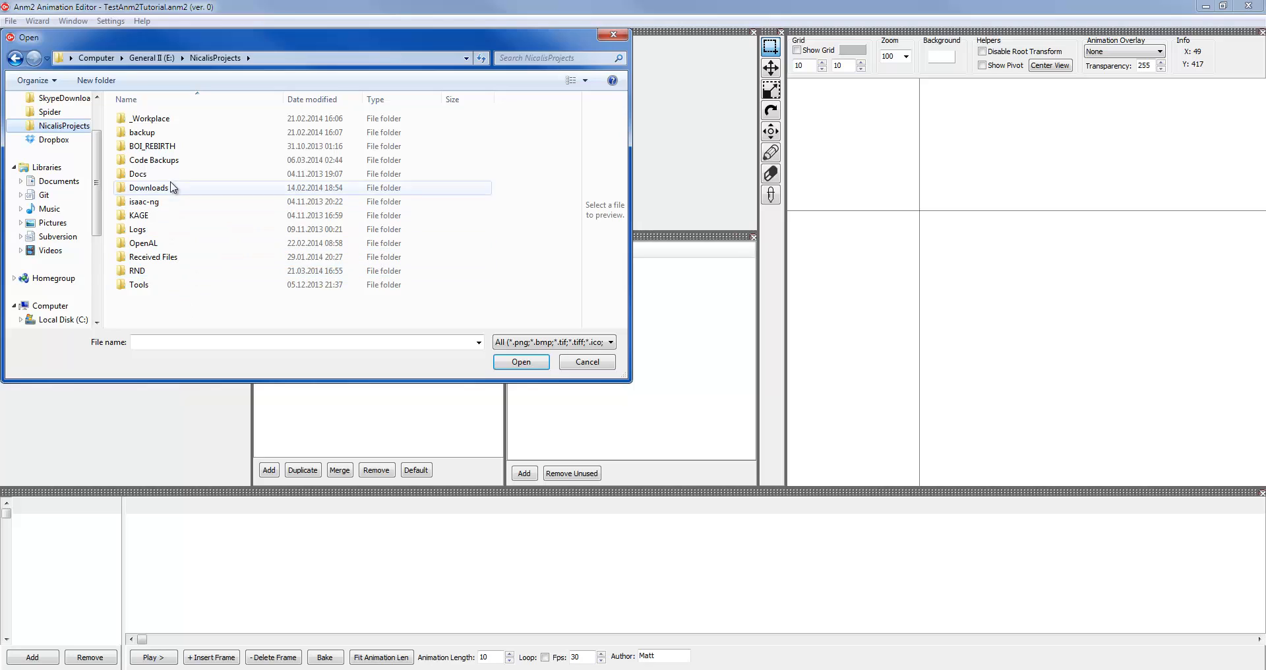
{"action": "double_click", "coordinate": [156, 119]}
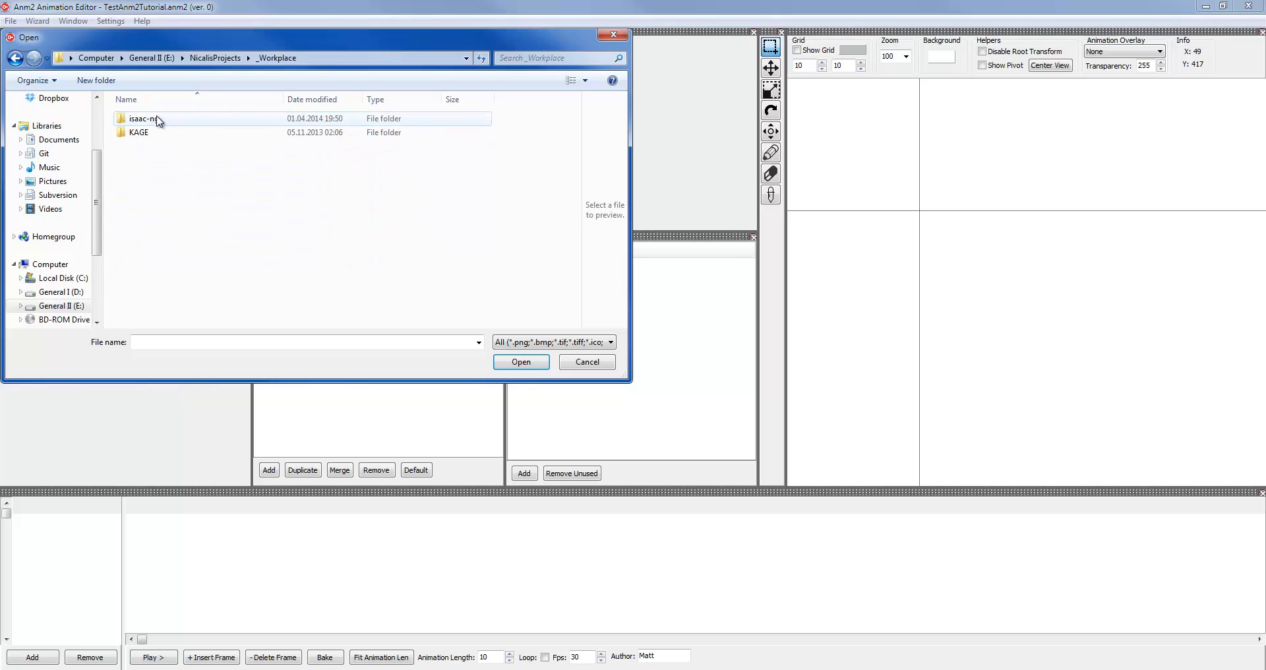
{"action": "double_click", "coordinate": [155, 120]}
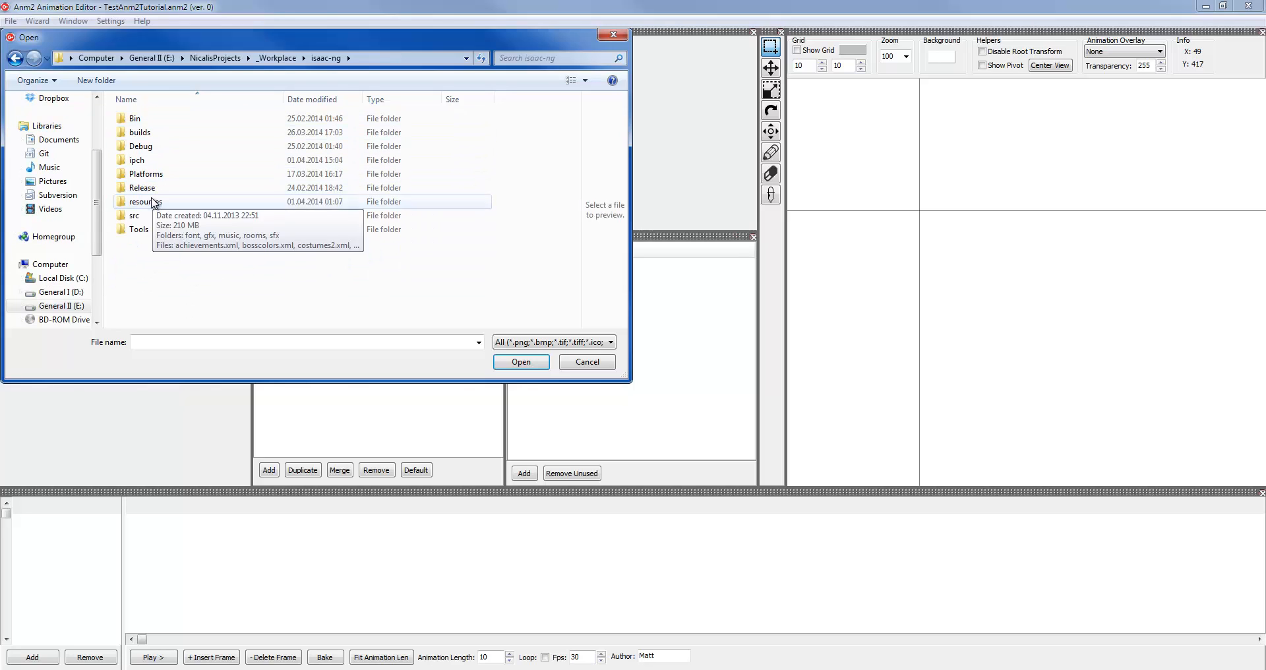
{"action": "double_click", "coordinate": [158, 200]}
{"action": "double_click", "coordinate": [134, 133]}
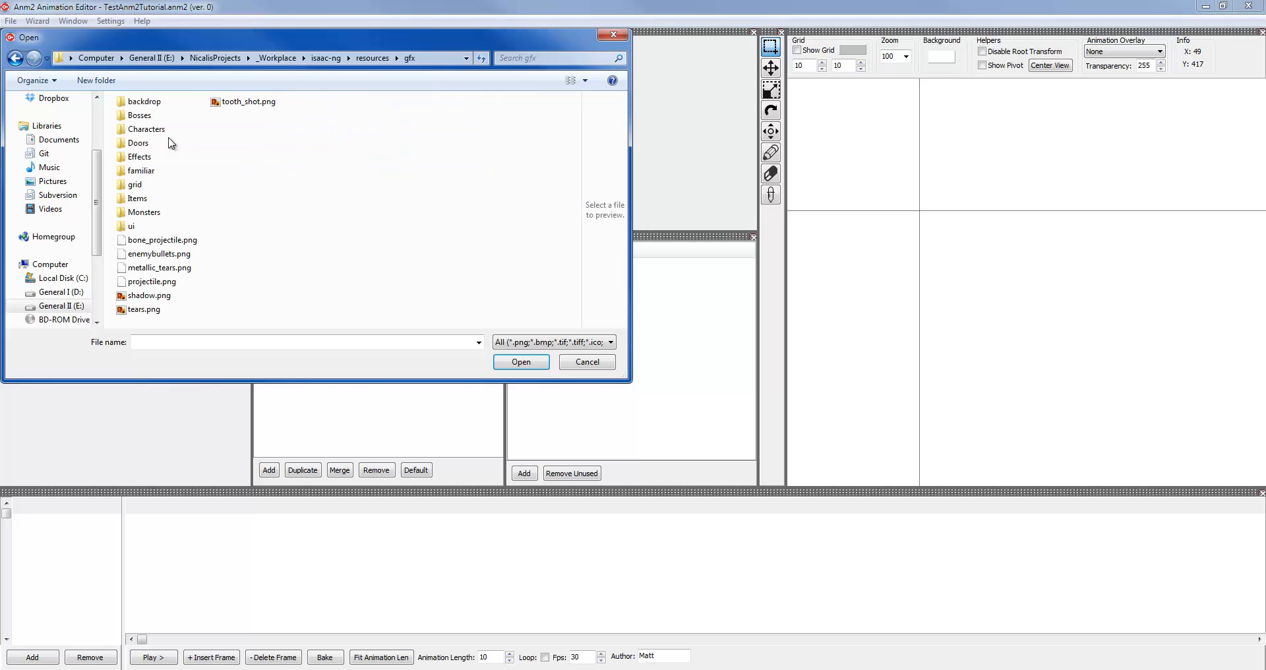
{"action": "double_click", "coordinate": [140, 157]}
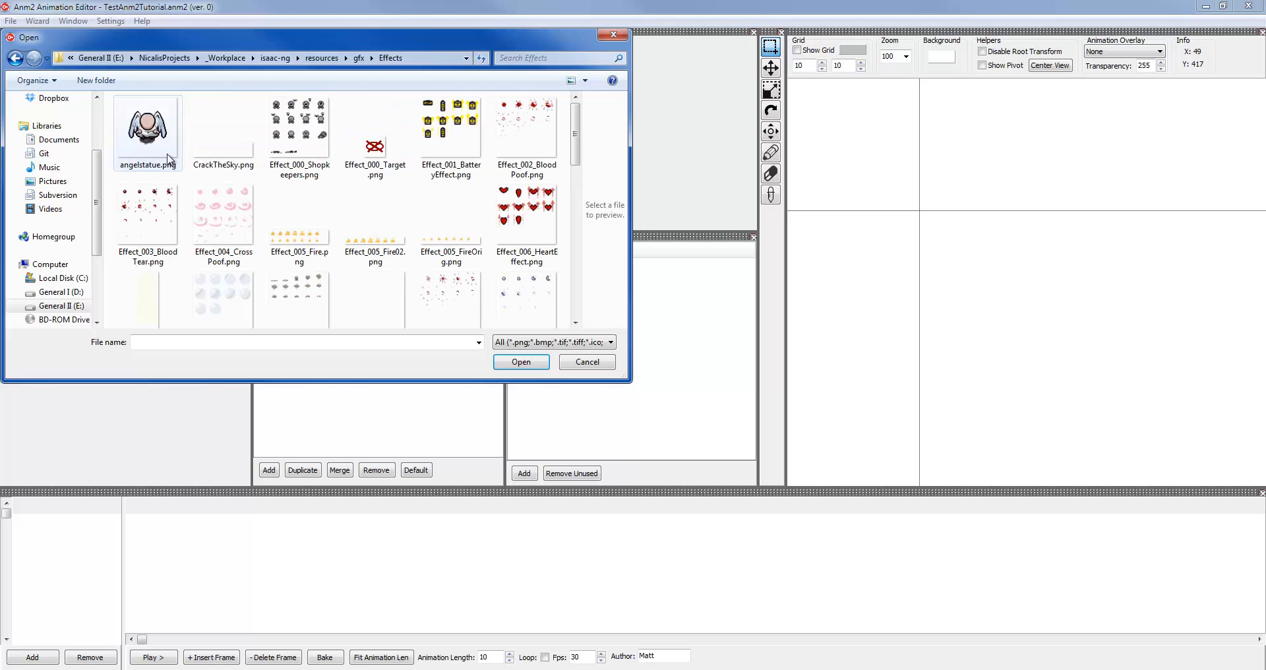
{"action": "left_click", "coordinate": [299, 137]}
{"action": "double_click", "coordinate": [299, 137]}
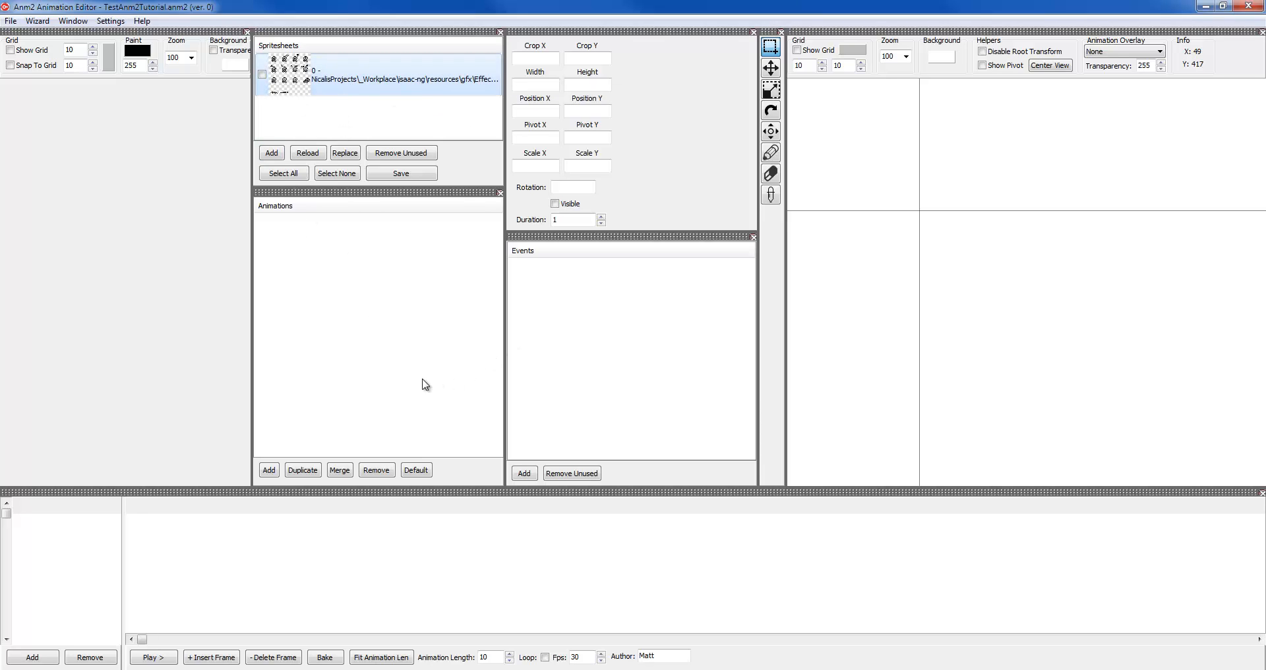
Add an animation named Idle and give it a layer named Body that uses spritesheet 0
{"action": "left_click", "coordinate": [268, 470]}
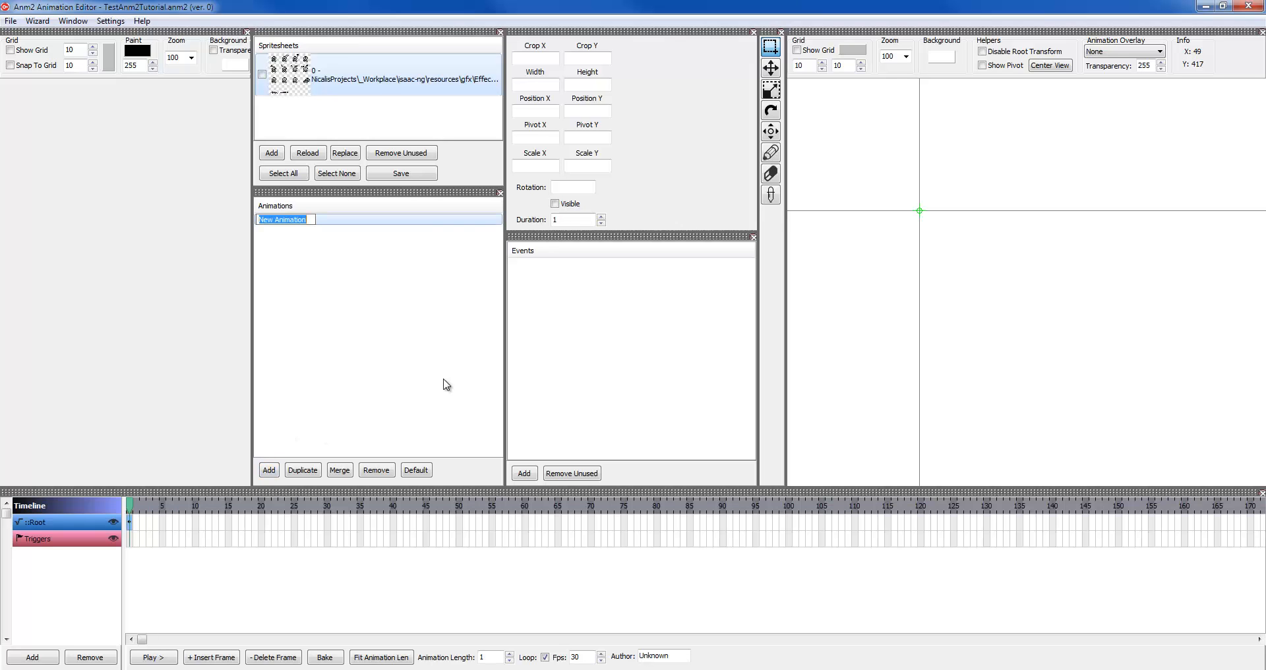
{"action": "type", "text": "Idle"}
{"action": "key", "text": "Return"}
{"action": "left_click", "coordinate": [33, 657]}
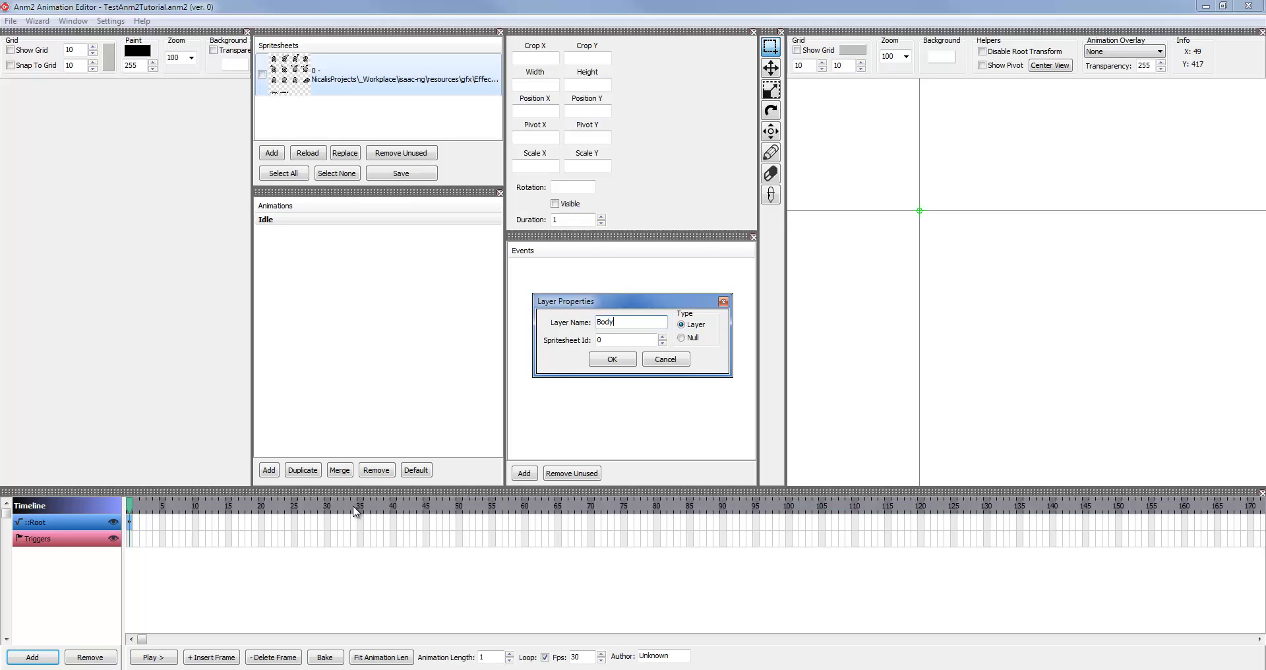
{"action": "left_click", "coordinate": [612, 359]}
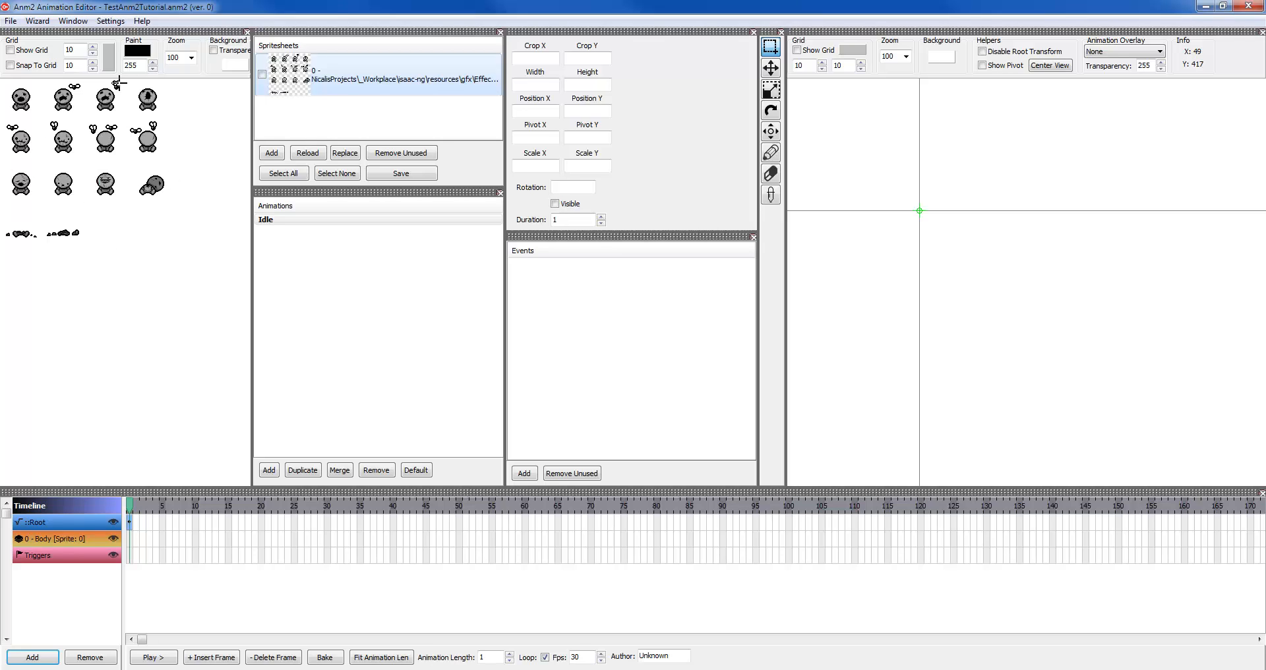
Widen the spritesheet view and its neighbouring panels, and show a 64 by 64 grid over the sprites
{"action": "left_click_drag", "start_coordinate": [253, 67], "coordinate": [420, 74]}
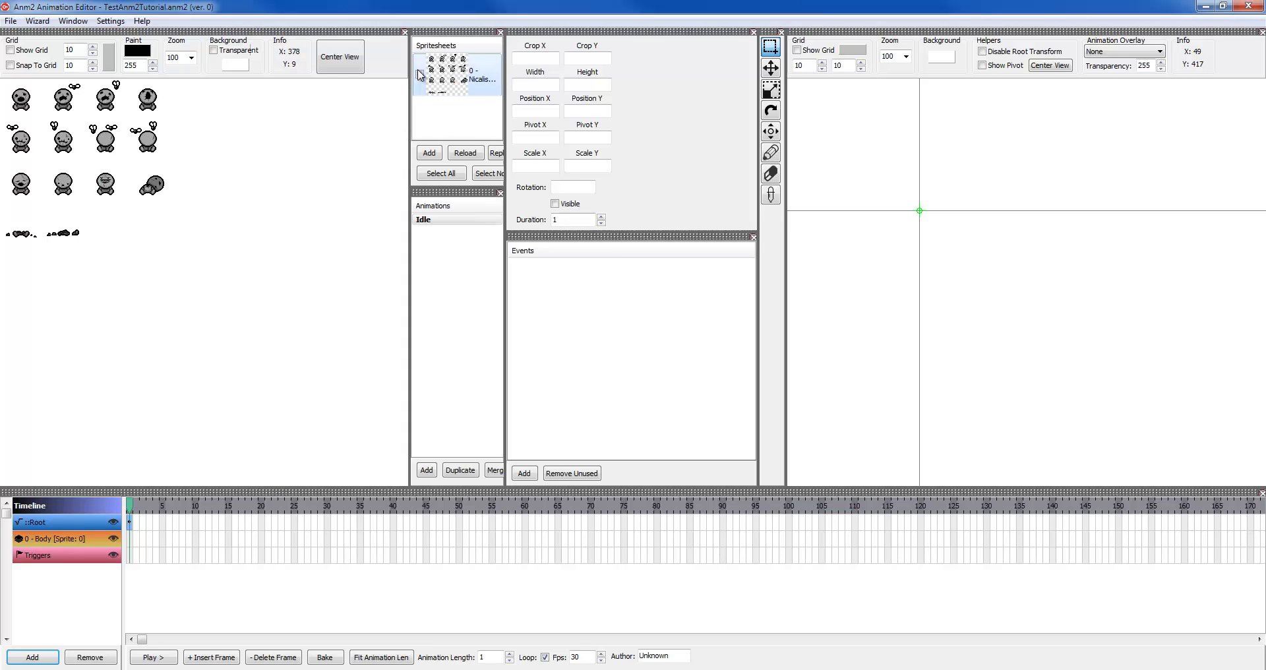
{"action": "left_click_drag", "start_coordinate": [505, 77], "coordinate": [604, 93]}
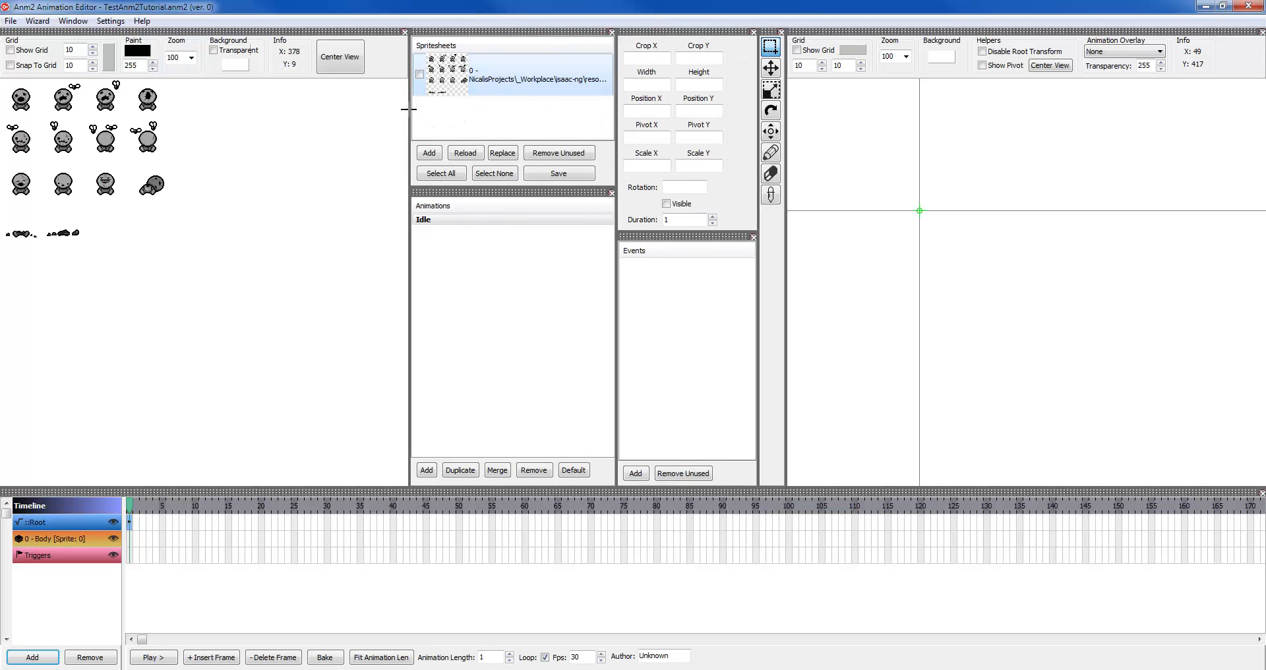
{"action": "left_click", "coordinate": [23, 51]}
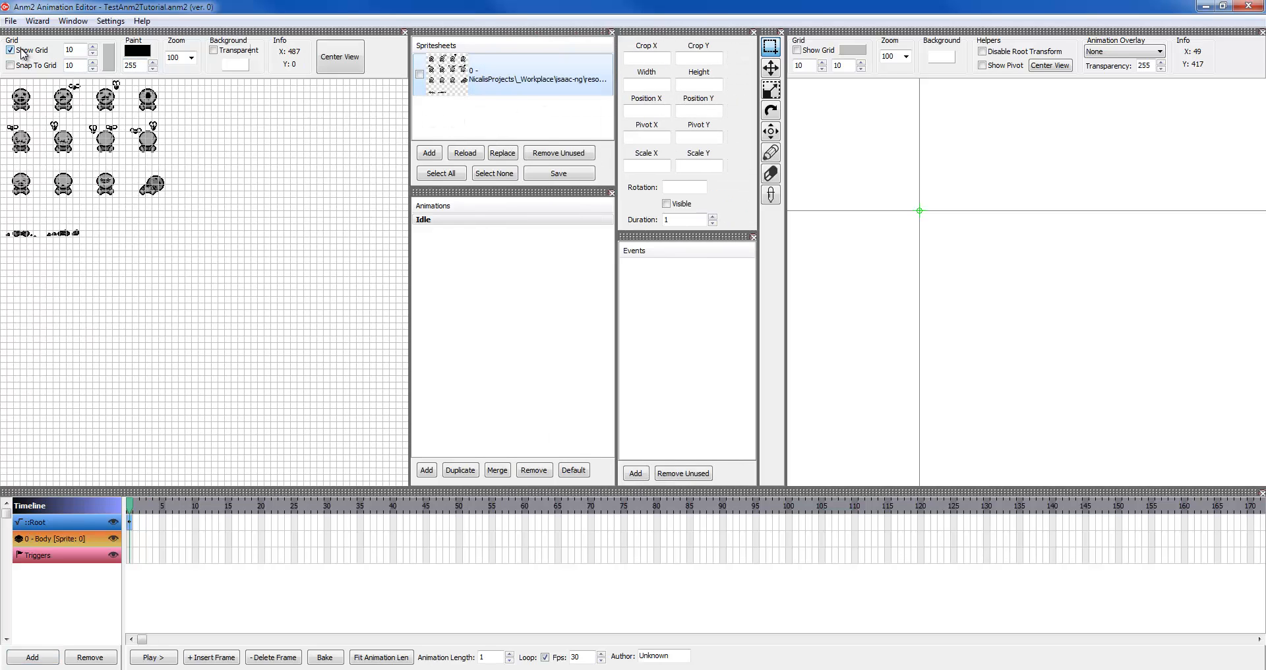
{"action": "left_click", "coordinate": [24, 51]}
{"action": "left_click", "coordinate": [24, 52]}
{"action": "type", "text": "32"}
{"action": "left_click_drag", "start_coordinate": [77, 51], "coordinate": [1, 39]}
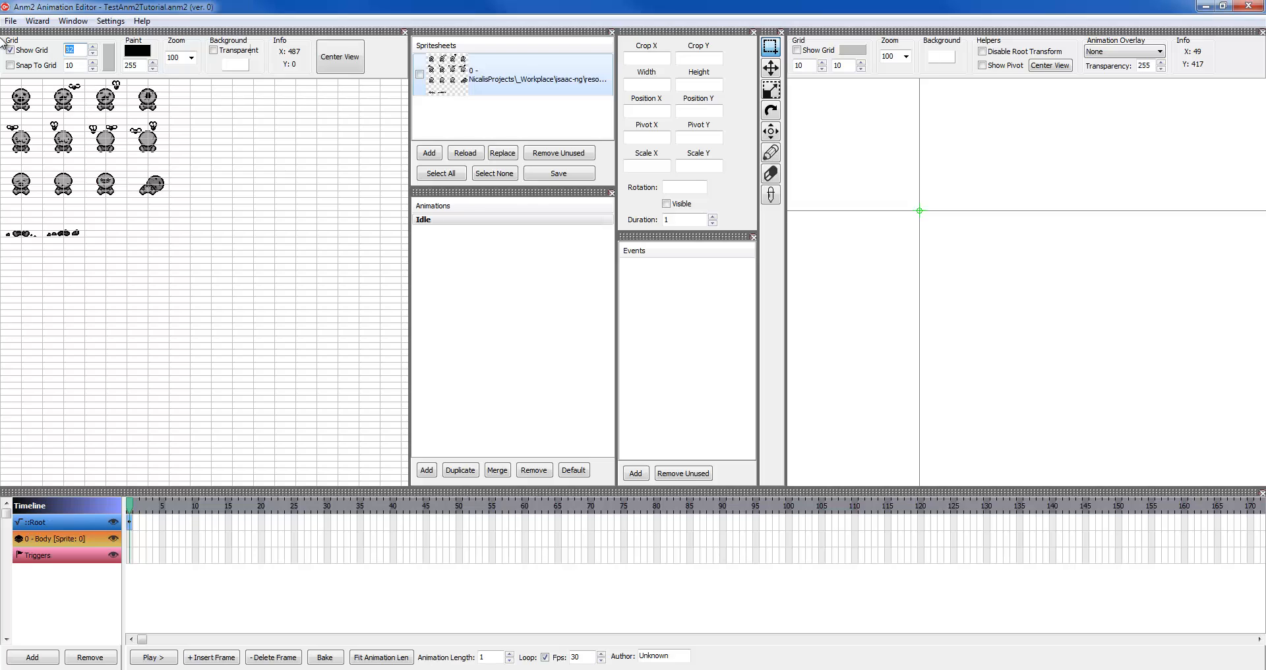
{"action": "type", "text": "64"}
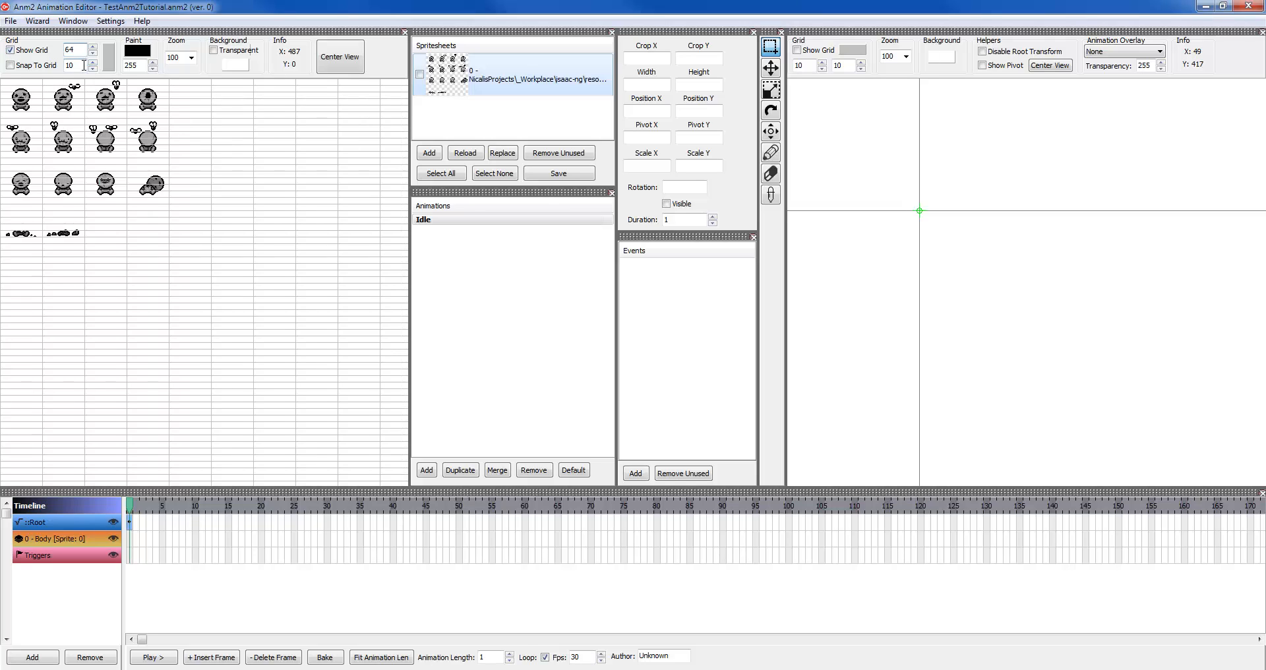
{"action": "left_click_drag", "start_coordinate": [78, 66], "coordinate": [3, 71]}
{"action": "type", "text": "64"}
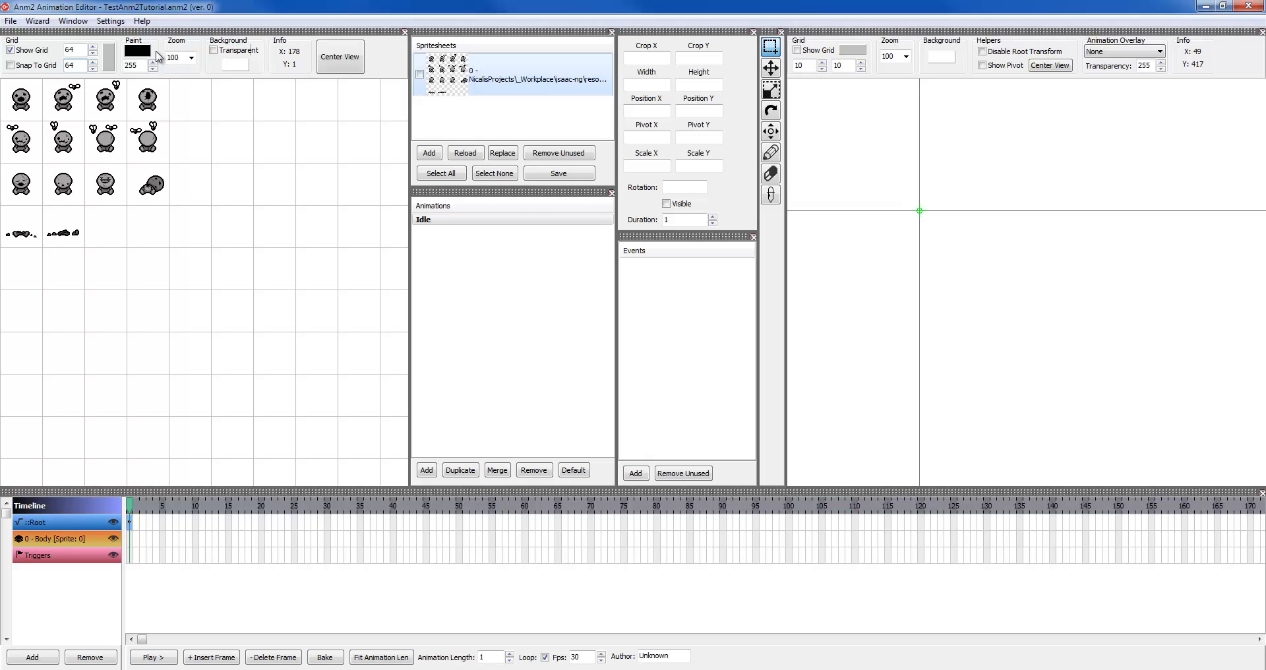
Configure a grid-generated animation for the Body layer with 64 by 64 frames, pivot 32, 32, four rows, four columns and a count of 14
{"action": "left_click", "coordinate": [38, 21]}
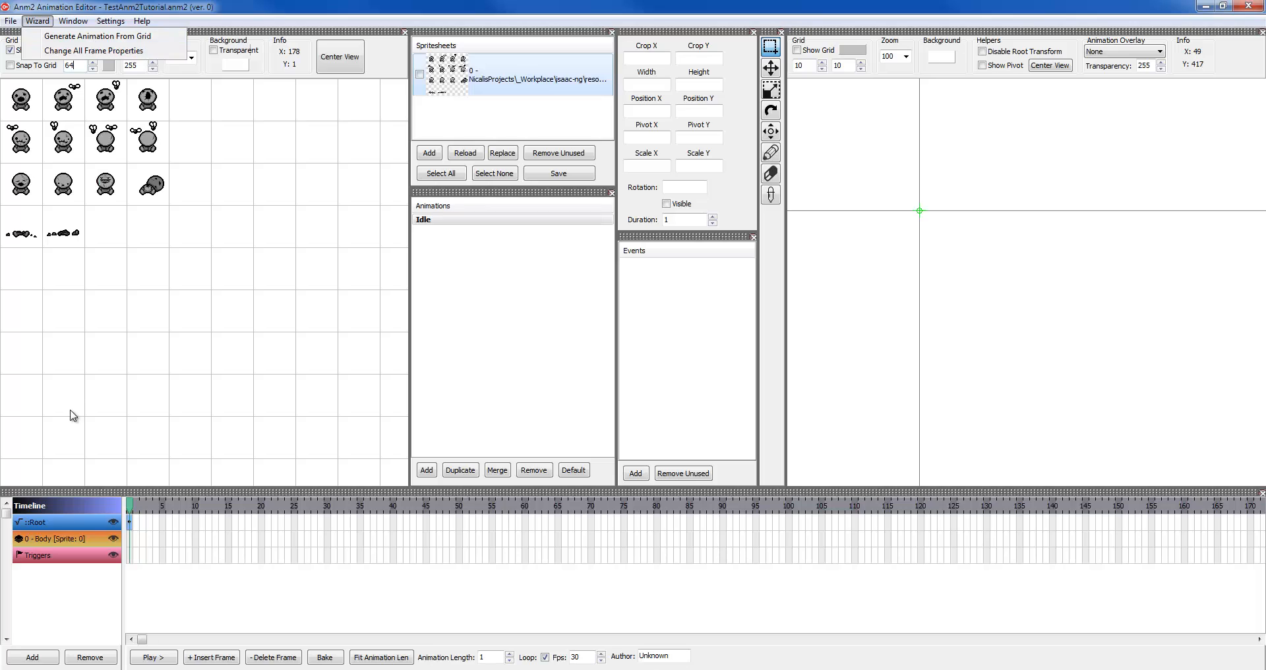
{"action": "left_click", "coordinate": [72, 538]}
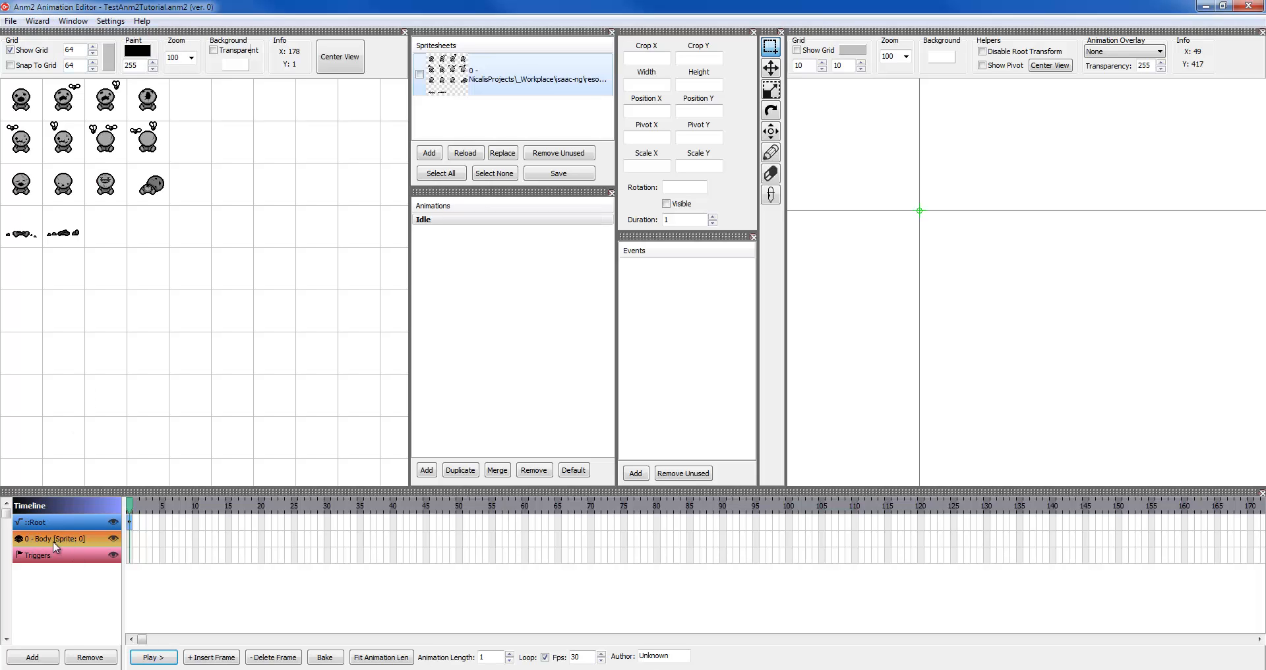
{"action": "left_click", "coordinate": [38, 20]}
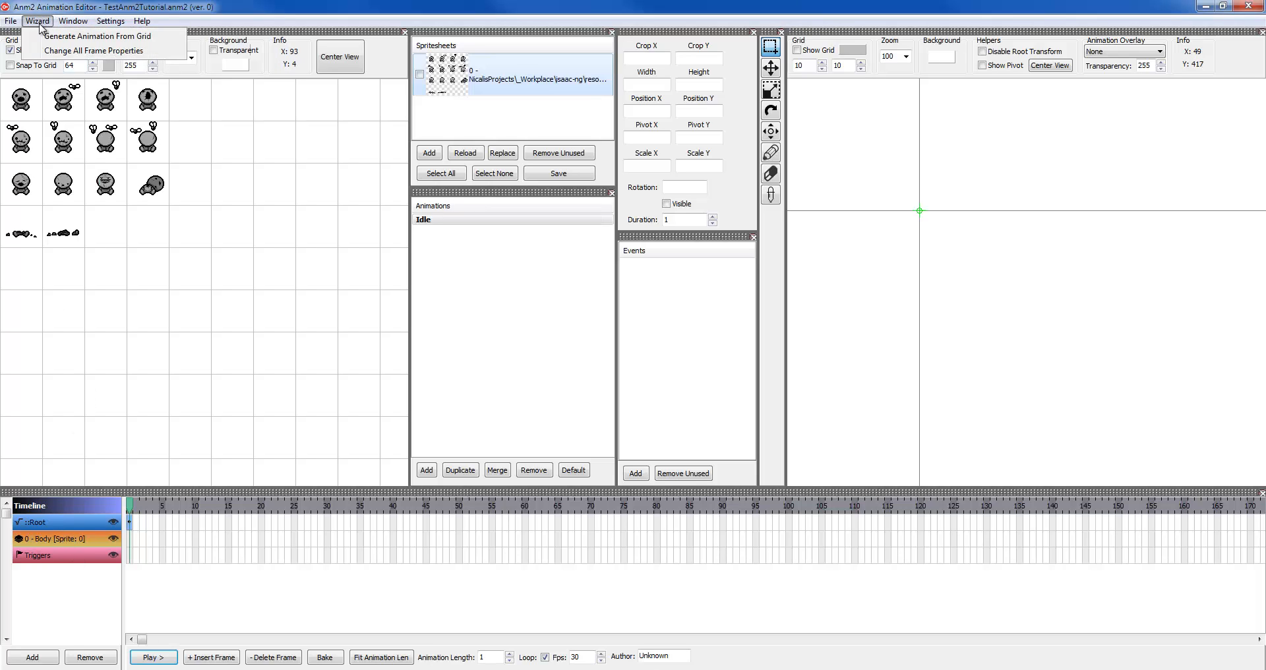
{"action": "left_click", "coordinate": [48, 43]}
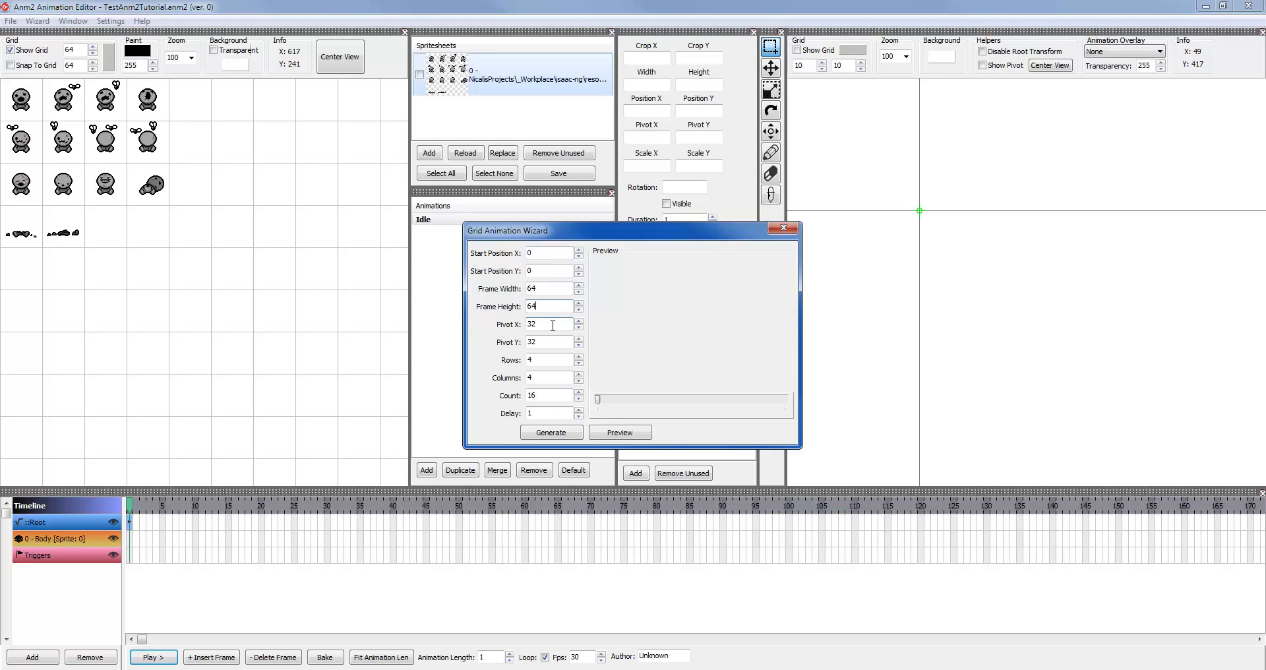
{"action": "left_click", "coordinate": [553, 325]}
{"action": "double_click", "coordinate": [555, 360]}
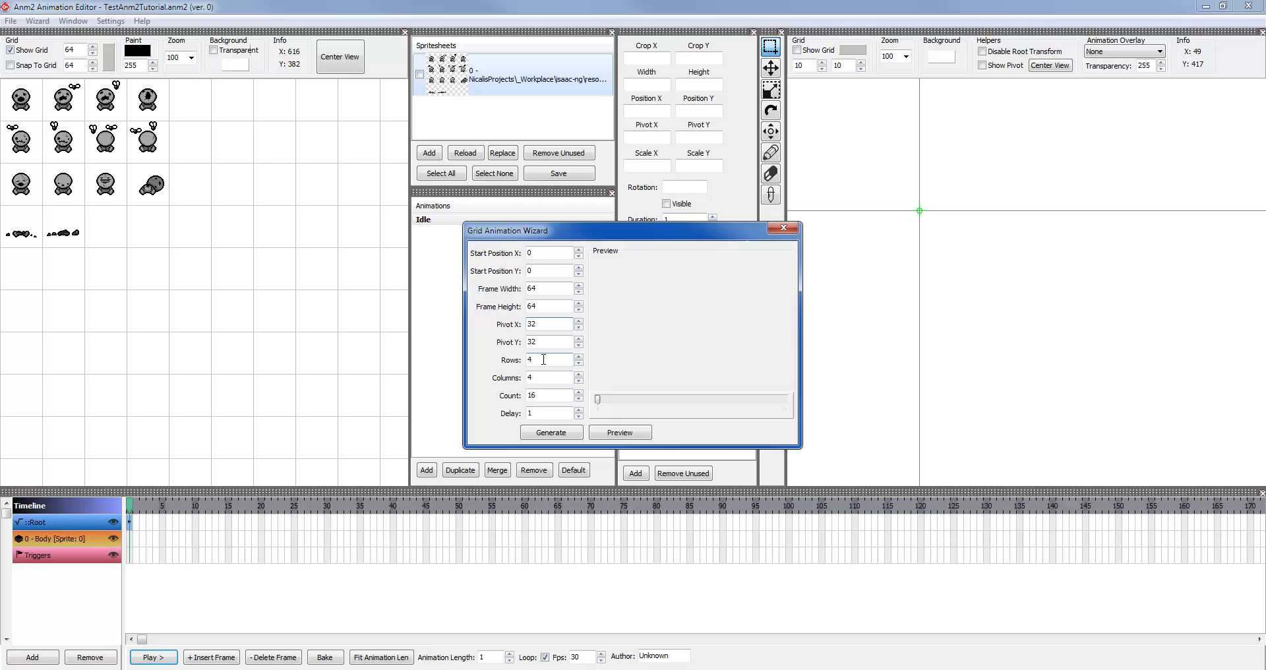
{"action": "double_click", "coordinate": [529, 395]}
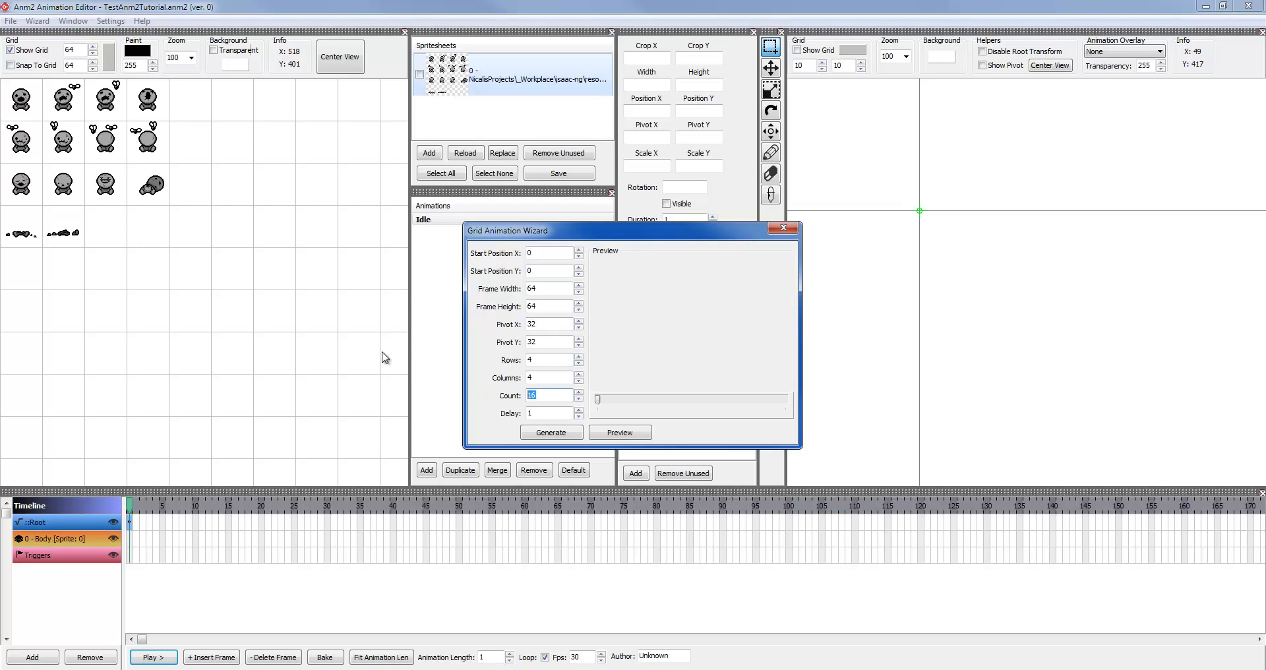
{"action": "type", "text": "14"}
Preview the grid animation and generate its frames on the Body layer
{"action": "left_click", "coordinate": [621, 433]}
{"action": "left_click_drag", "start_coordinate": [599, 400], "coordinate": [574, 403]}
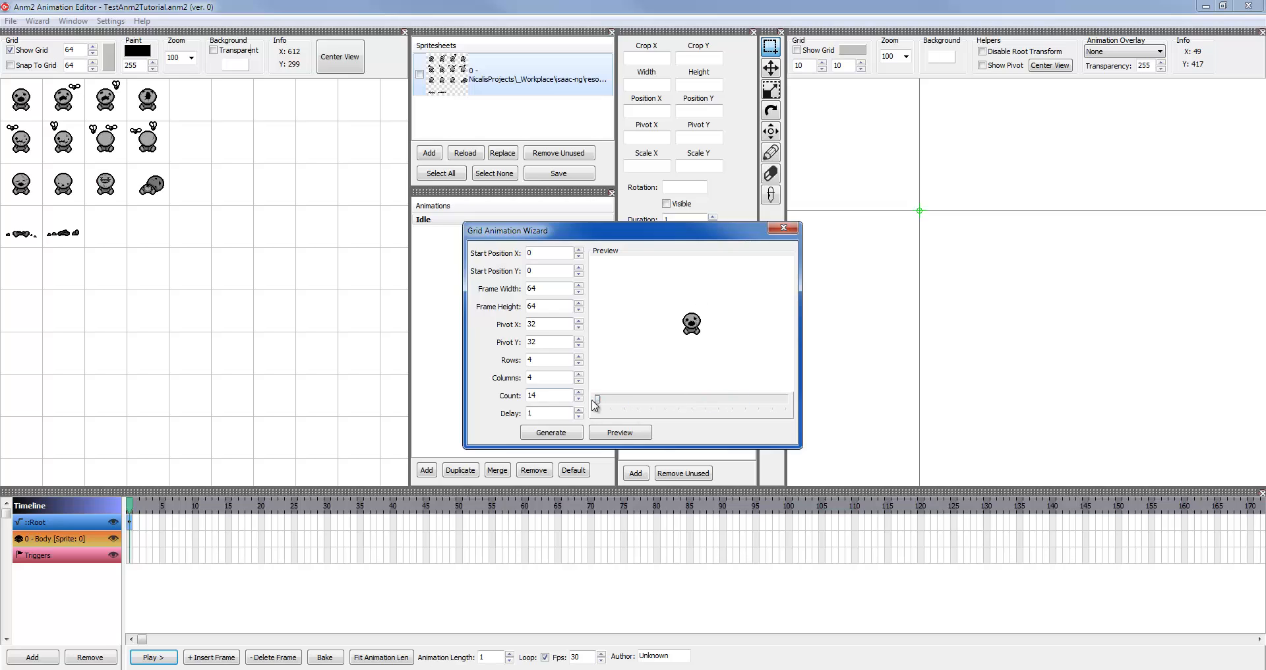
{"action": "left_click", "coordinate": [547, 437]}
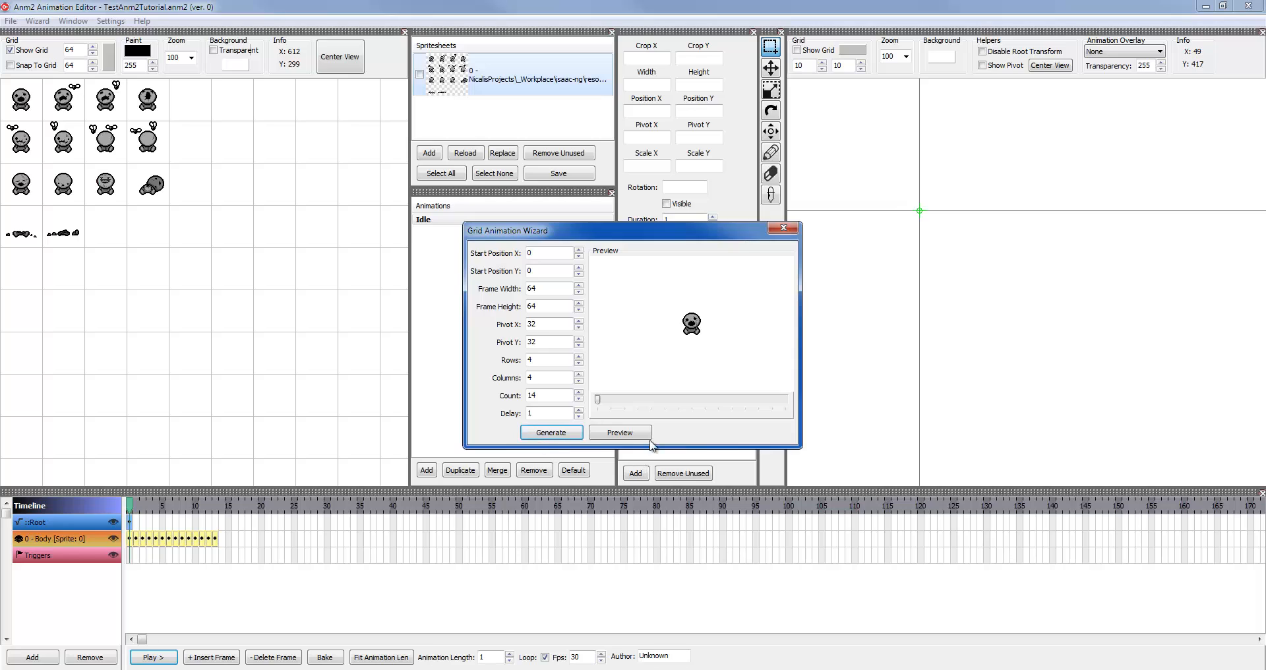
{"action": "left_click", "coordinate": [784, 228]}
Try playing the Idle animation and fit its length to the generated Body frames
{"action": "mouse_move", "coordinate": [130, 507]}
{"action": "left_mouse_down"}
{"action": "mouse_move", "coordinate": [206, 511]}
{"action": "mouse_move", "coordinate": [130, 510]}
{"action": "left_mouse_up"}
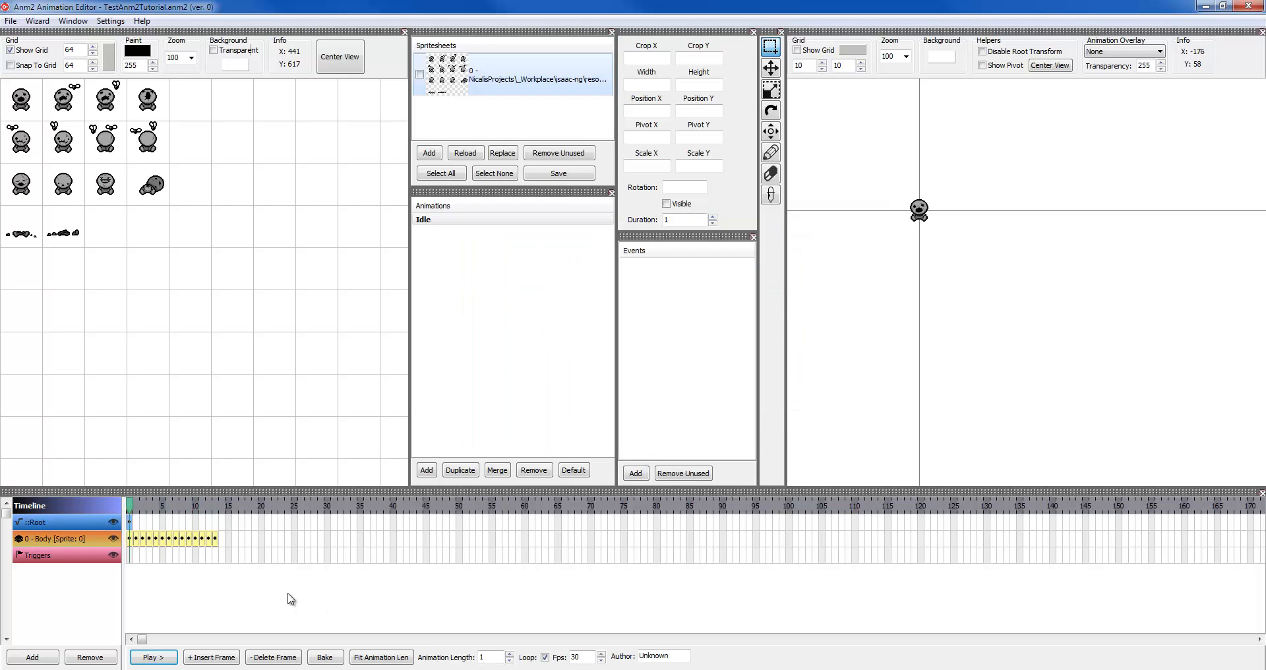
{"action": "left_click", "coordinate": [159, 659]}
{"action": "left_click", "coordinate": [154, 659]}
{"action": "left_click", "coordinate": [382, 657]}
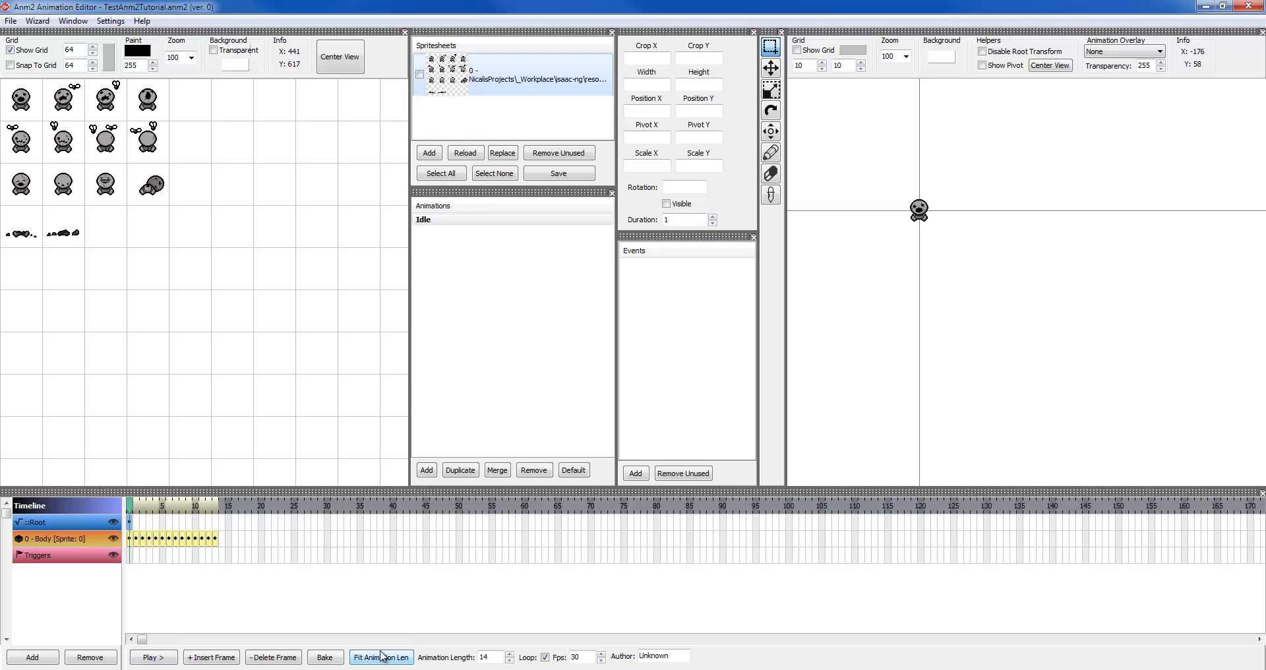
Play back the fitted Idle animation and scrub the timeline to frame 3
{"action": "left_click", "coordinate": [151, 661]}
{"action": "left_click", "coordinate": [148, 660]}
{"action": "left_click", "coordinate": [151, 660]}
{"action": "left_click", "coordinate": [151, 659]}
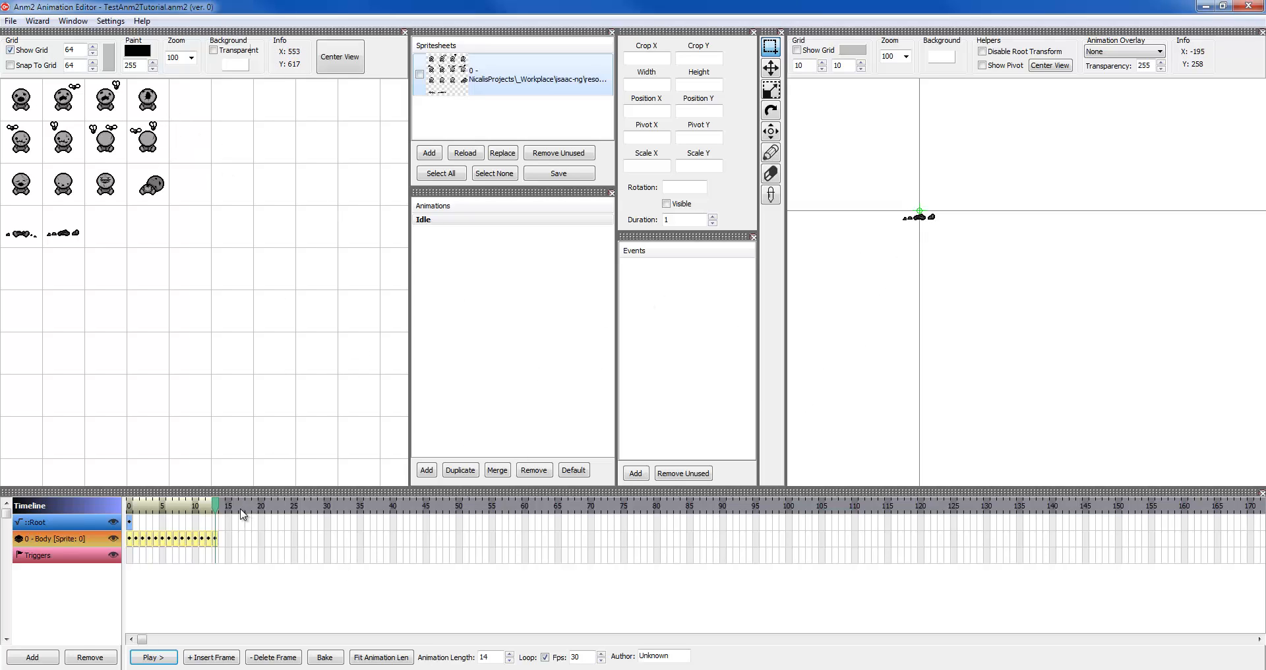
{"action": "mouse_move", "coordinate": [151, 510]}
{"action": "left_mouse_down"}
{"action": "mouse_move", "coordinate": [188, 509]}
{"action": "mouse_move", "coordinate": [150, 509]}
{"action": "left_mouse_up"}
Set Pivot Y to 50 for all frames of the Body layer
{"action": "left_click_drag", "start_coordinate": [1011, 269], "coordinate": [1021, 289]}
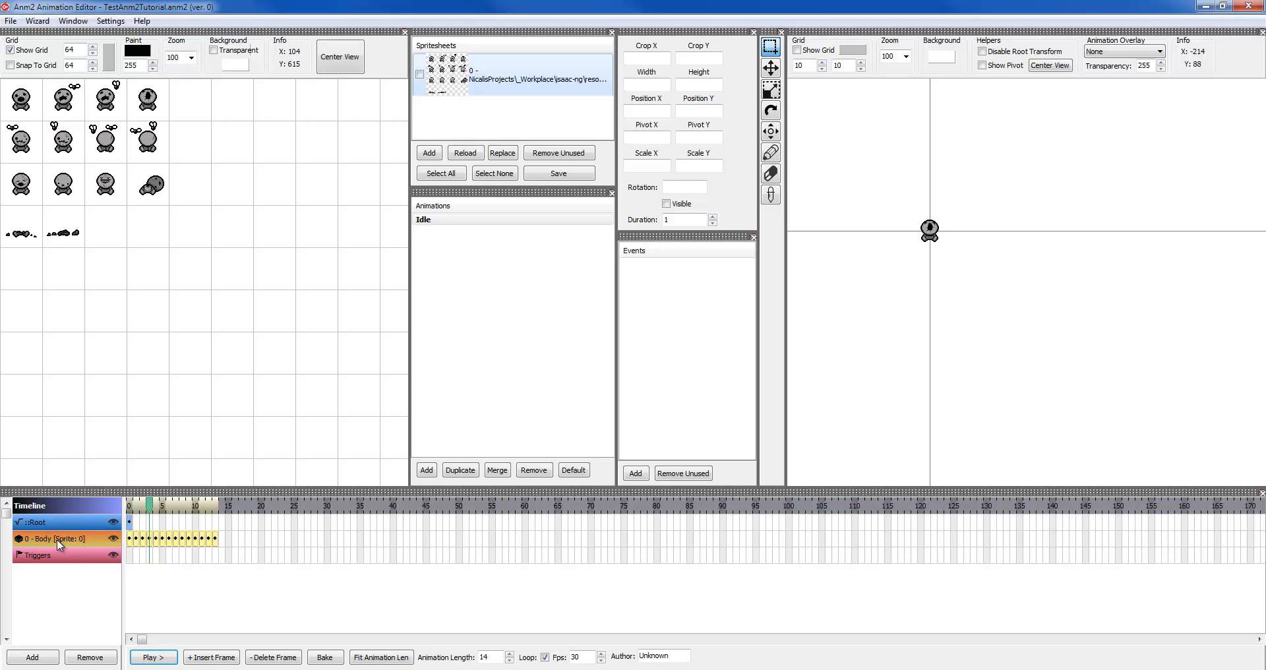
{"action": "left_click", "coordinate": [37, 20]}
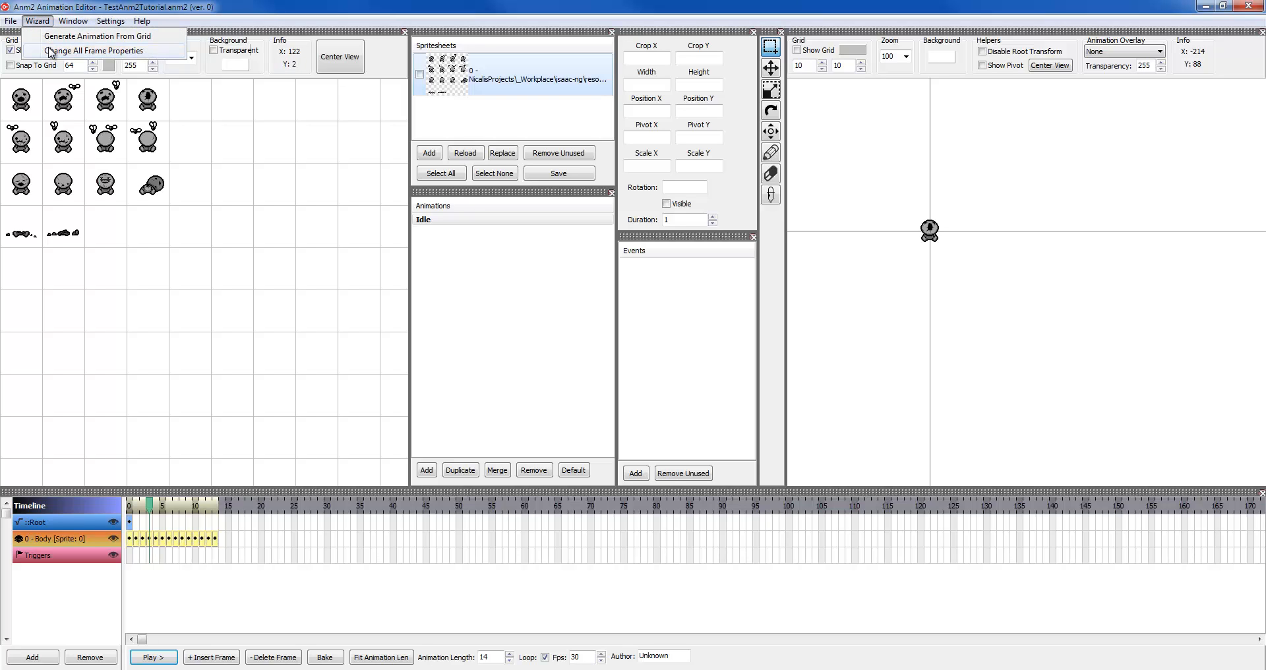
{"action": "left_click", "coordinate": [57, 52]}
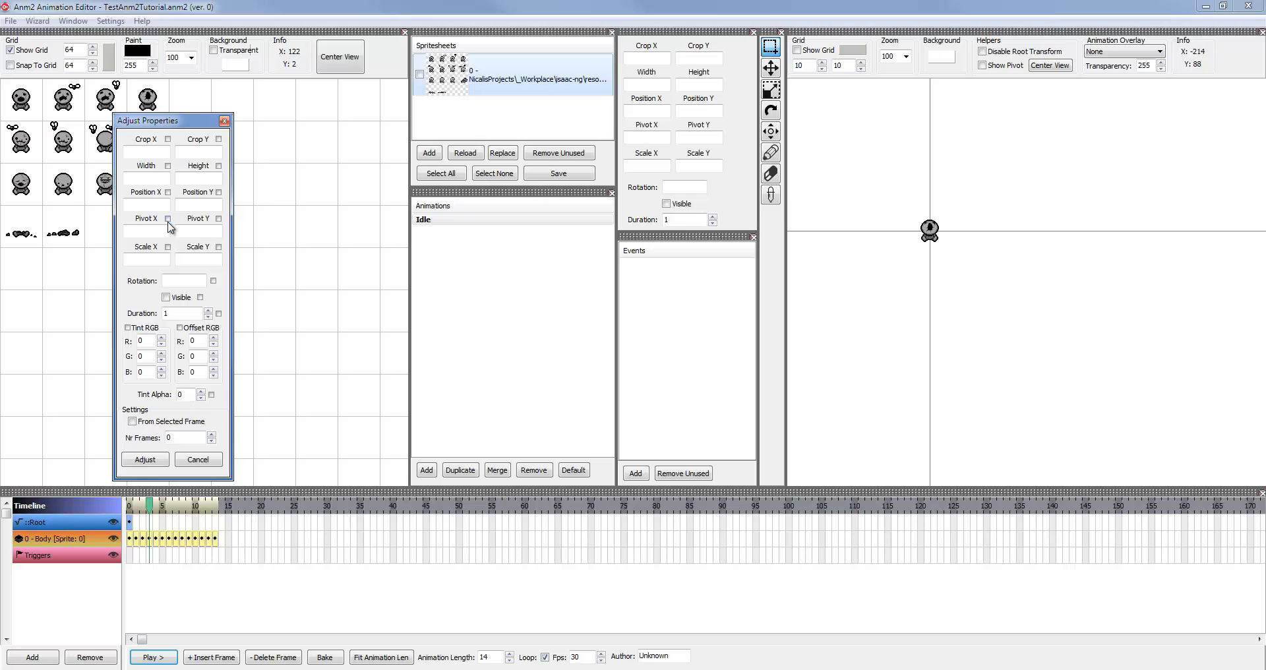
{"action": "left_click", "coordinate": [218, 219]}
{"action": "type", "text": "50"}
{"action": "left_click", "coordinate": [145, 460]}
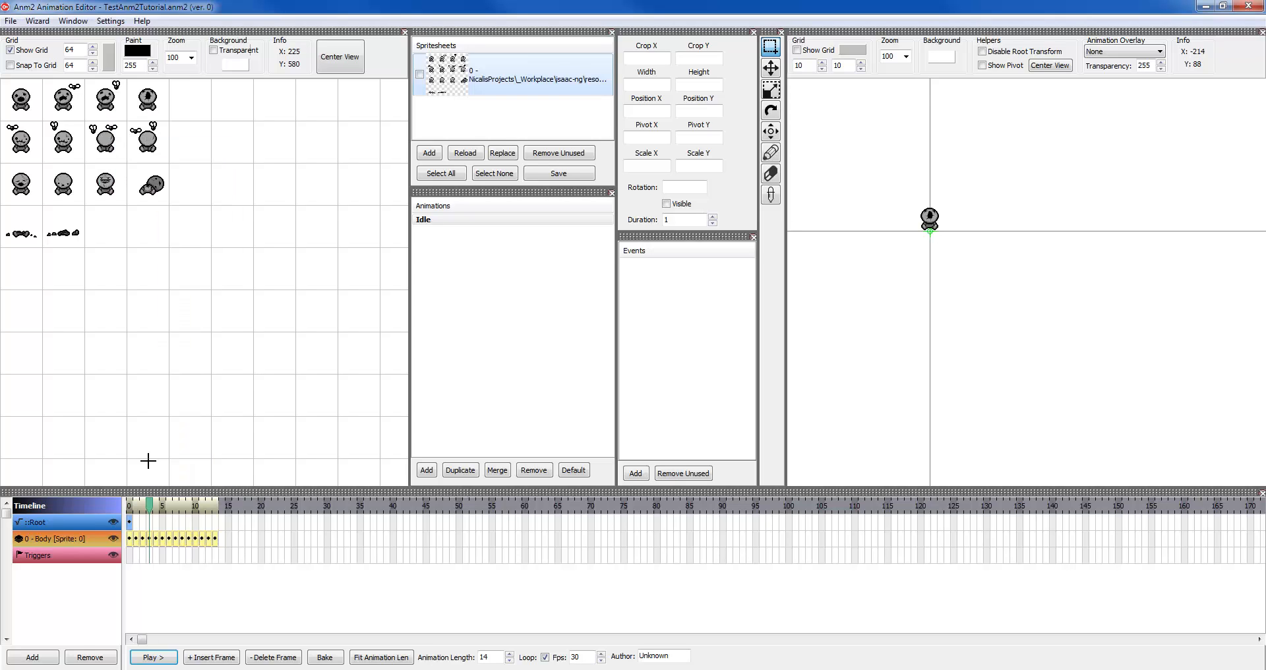
Return the playhead to frame 0 and delete all the generated frames from the Body layer
{"action": "mouse_move", "coordinate": [142, 509]}
{"action": "left_mouse_down"}
{"action": "mouse_move", "coordinate": [130, 506]}
{"action": "mouse_move", "coordinate": [253, 506]}
{"action": "mouse_move", "coordinate": [129, 507]}
{"action": "left_mouse_up"}
{"action": "scroll", "coordinate": [929, 256], "scroll_direction": "up", "scroll_amount": 7}
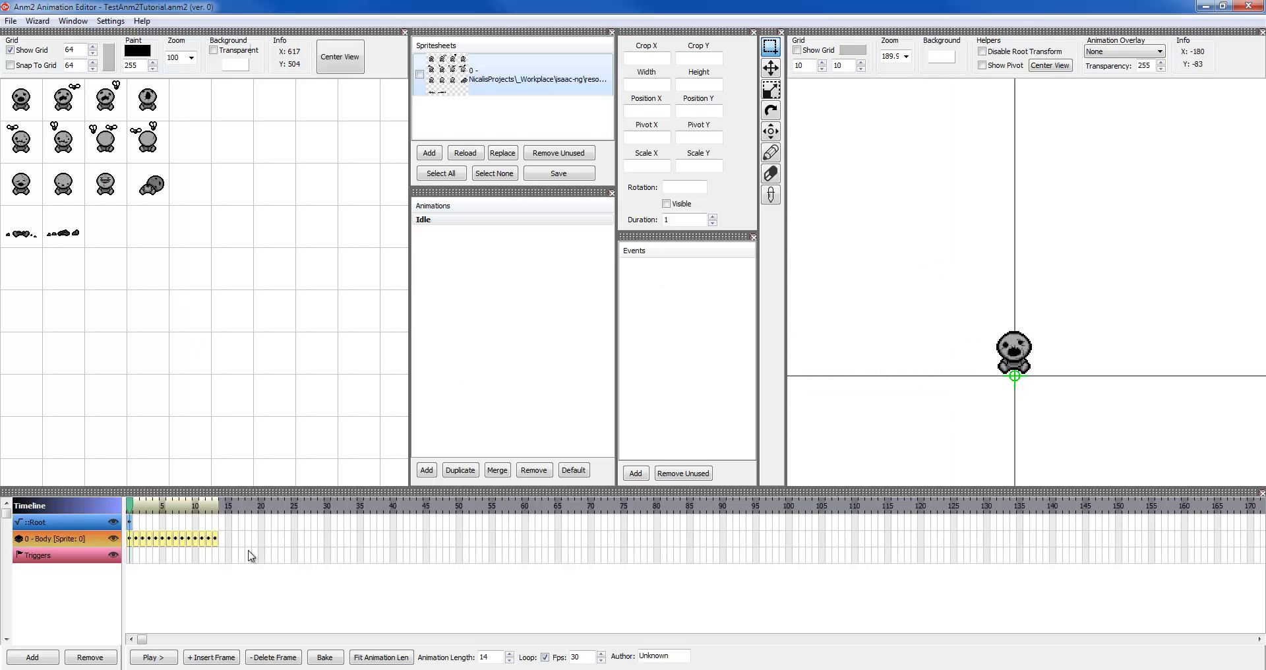
{"action": "left_click", "coordinate": [214, 541]}
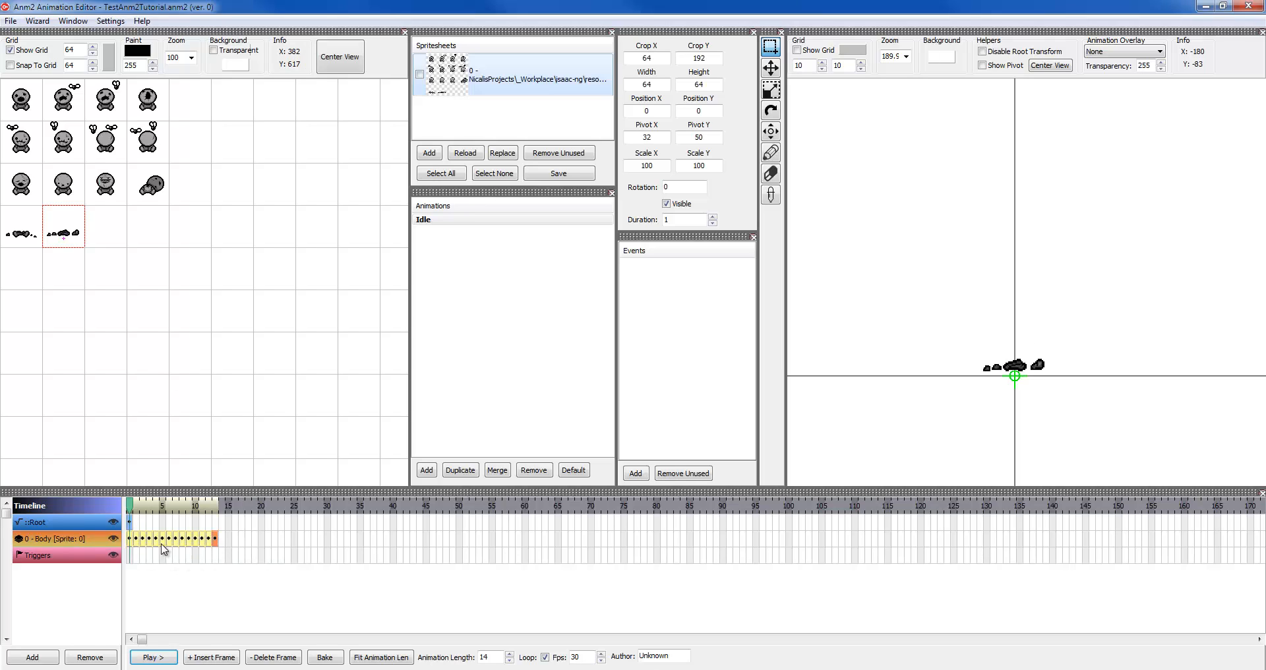
{"action": "left_click", "coordinate": [131, 540]}
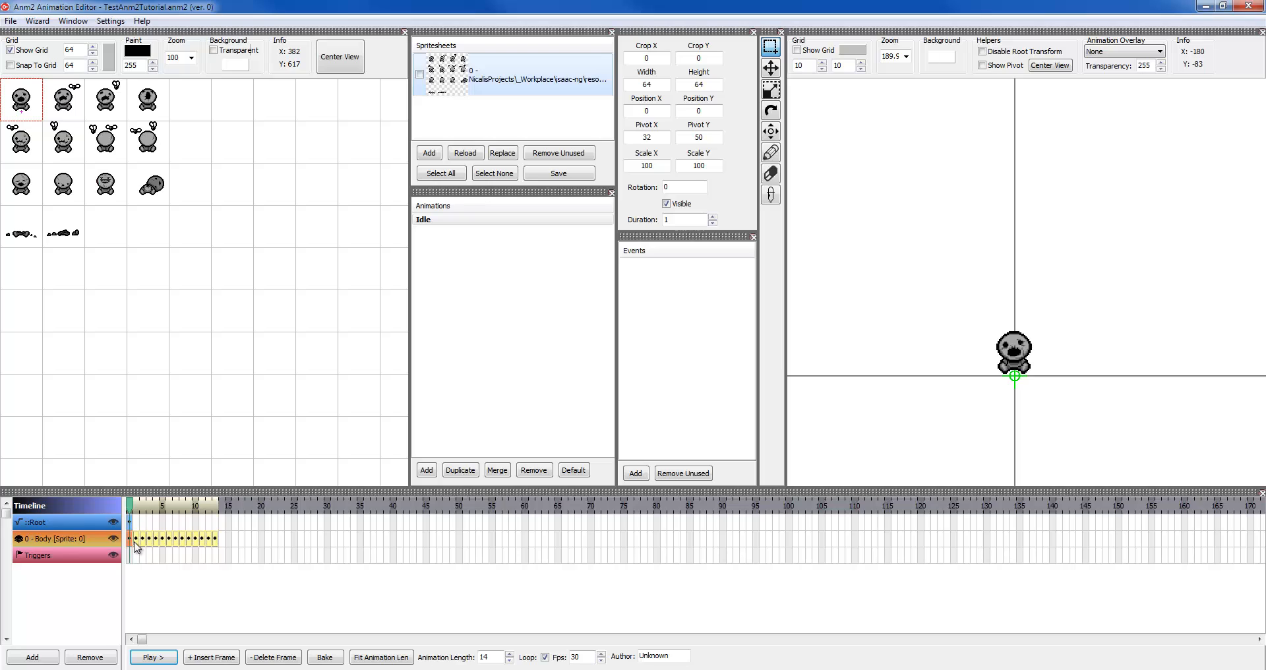
{"action": "key", "text": "Delete"}
{"action": "key", "text": "Delete"}
{"action": "key", "text": "Delete"}
{"action": "key", "text": "Delete"}
{"action": "key", "text": "Delete"}
{"action": "key", "text": "Delete"}
{"action": "key", "text": "Delete"}
{"action": "key", "text": "Delete"}
{"action": "key", "text": "Delete"}
{"action": "key", "text": "Delete"}
{"action": "key", "text": "Delete"}
{"action": "key", "text": "Delete"}
{"action": "key", "text": "Delete"}
{"action": "key", "text": "Delete"}
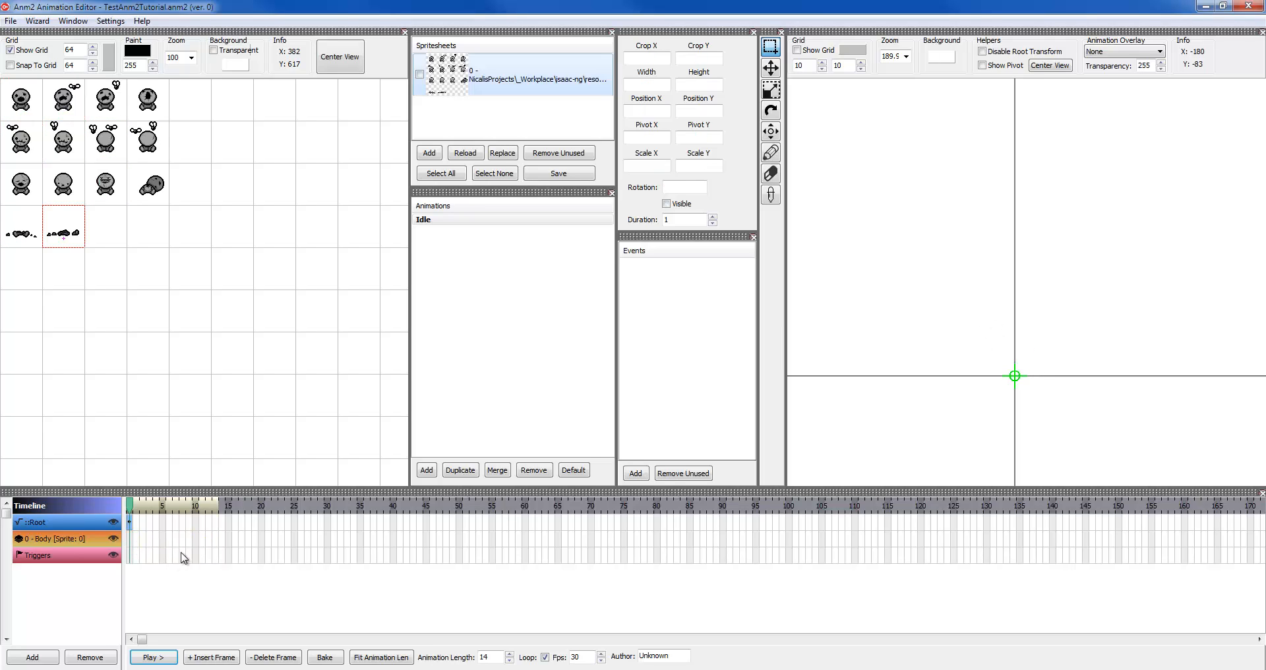
Enable grid snapping for the spritesheet and set its grid colour to the basic blue
{"action": "left_click", "coordinate": [23, 69]}
{"action": "left_click", "coordinate": [110, 61]}
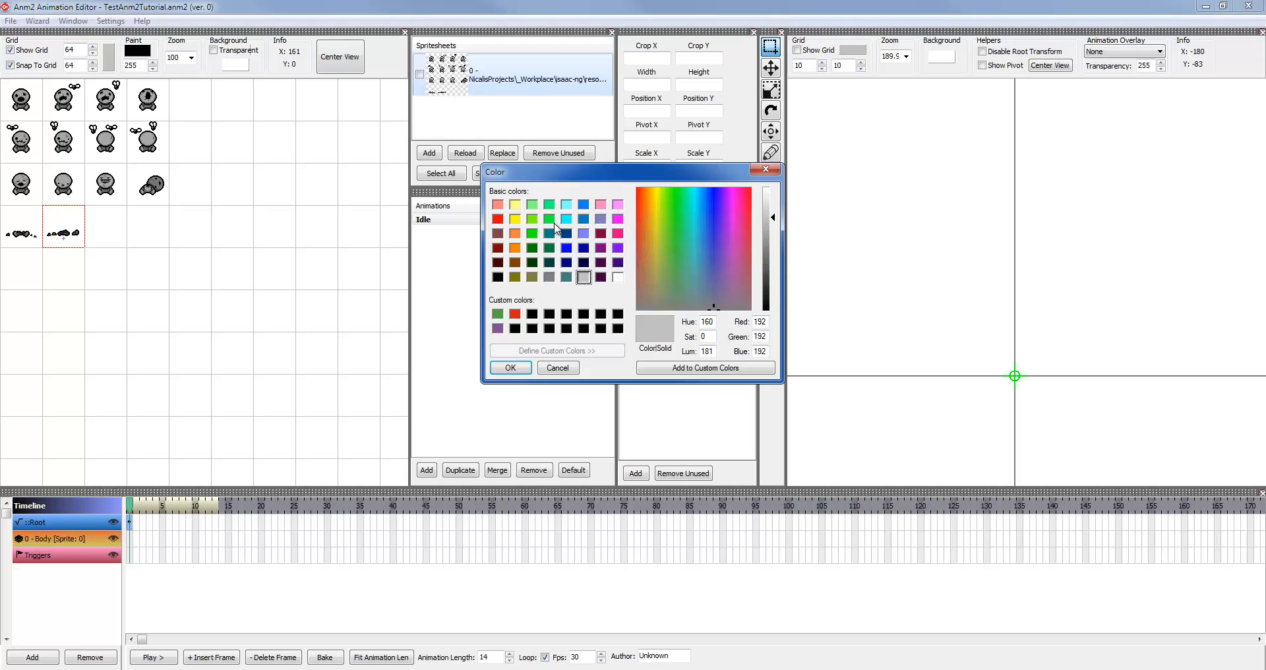
{"action": "left_click", "coordinate": [584, 205]}
{"action": "left_click", "coordinate": [512, 365]}
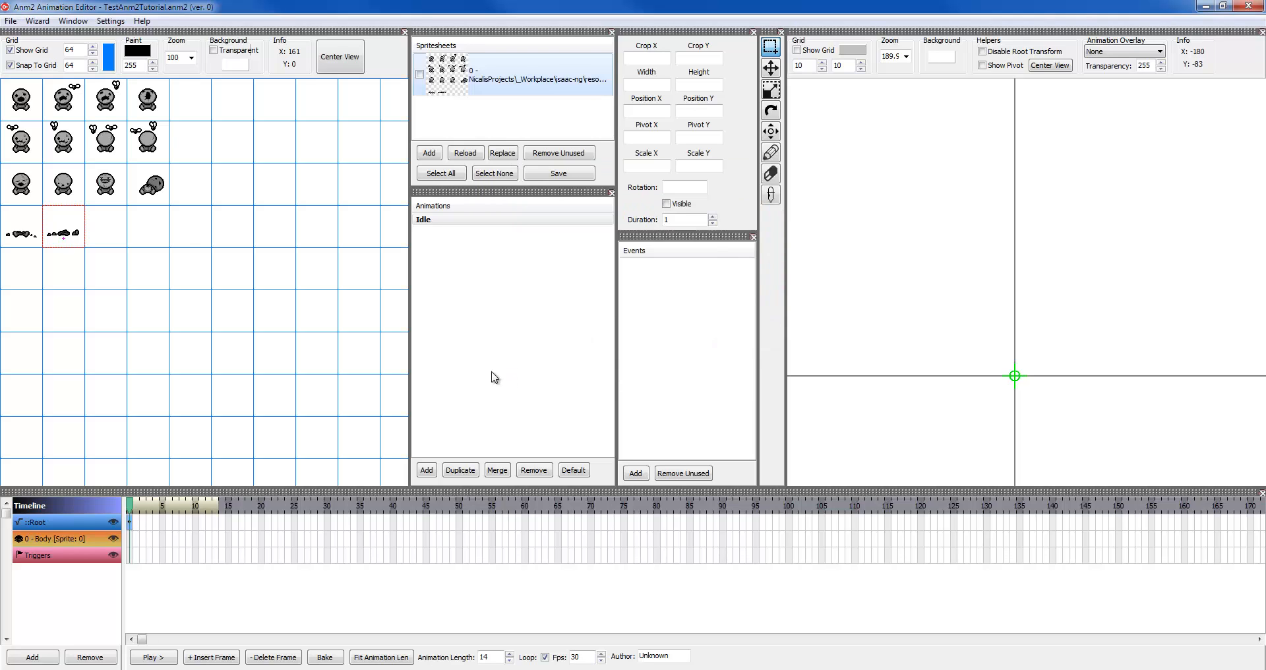
{"action": "left_click_drag", "start_coordinate": [260, 262], "coordinate": [302, 333]}
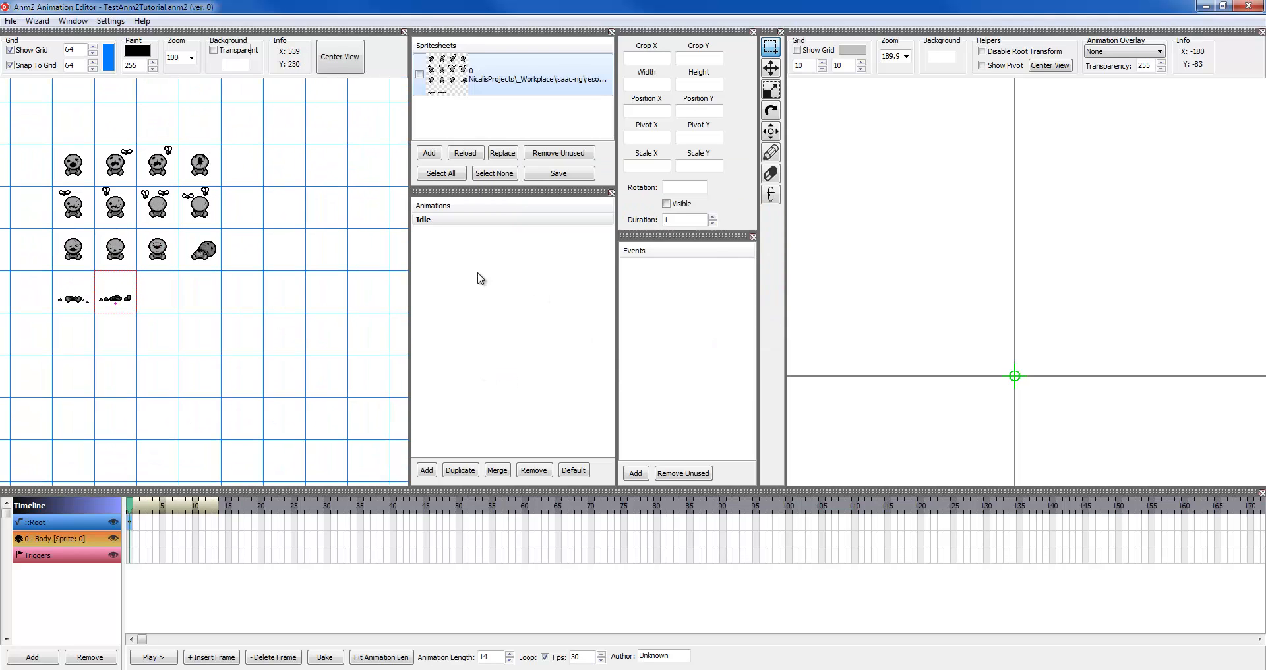
{"action": "mouse_move", "coordinate": [294, 238]}
{"action": "left_mouse_down"}
{"action": "mouse_move", "coordinate": [367, 248]}
{"action": "mouse_move", "coordinate": [301, 271]}
{"action": "mouse_move", "coordinate": [304, 239]}
{"action": "left_mouse_up"}
{"action": "left_click_drag", "start_coordinate": [983, 277], "coordinate": [974, 161]}
{"action": "scroll", "coordinate": [984, 284], "scroll_direction": "up", "scroll_amount": 3}
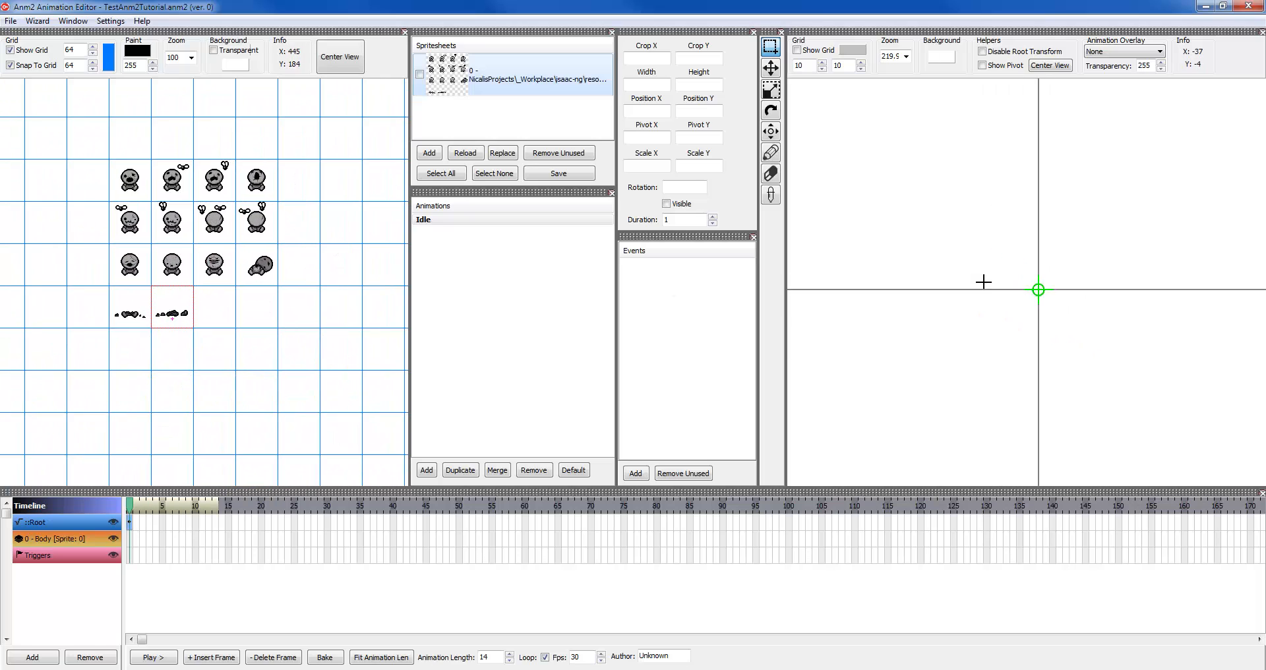
{"action": "scroll", "coordinate": [1027, 234], "scroll_direction": "up", "scroll_amount": 5}
{"action": "mouse_move", "coordinate": [1072, 319]}
{"action": "left_mouse_down"}
{"action": "mouse_move", "coordinate": [989, 210]}
{"action": "mouse_move", "coordinate": [992, 327]}
{"action": "left_mouse_up"}
{"action": "scroll", "coordinate": [962, 222], "scroll_direction": "down", "scroll_amount": 10}
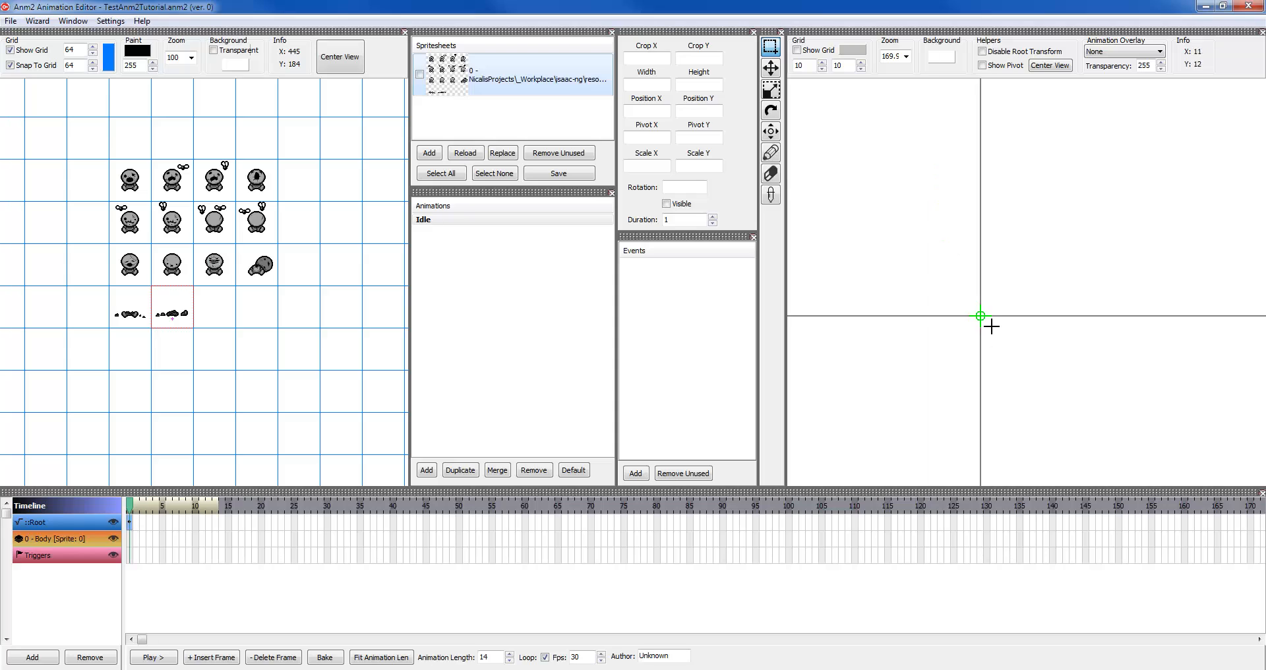
{"action": "scroll", "coordinate": [992, 326], "scroll_direction": "down", "scroll_amount": 2}
{"action": "scroll", "coordinate": [979, 269], "scroll_direction": "up", "scroll_amount": 8}
{"action": "scroll", "coordinate": [978, 264], "scroll_direction": "down", "scroll_amount": 4}
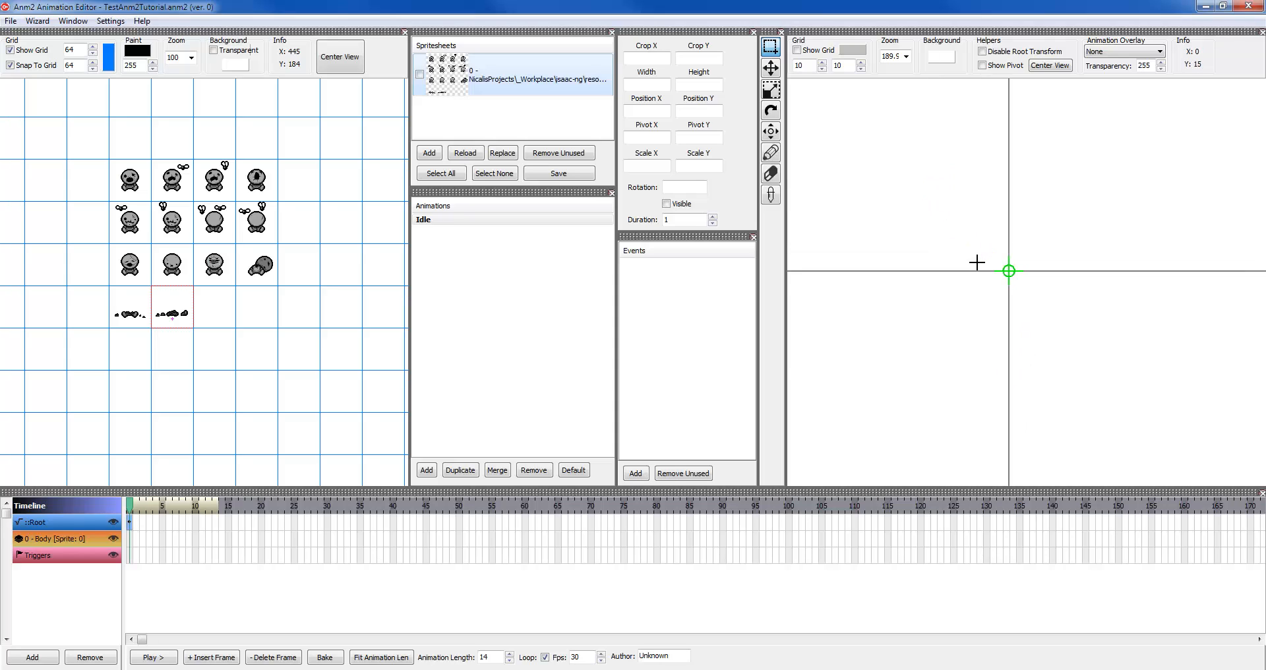
{"action": "scroll", "coordinate": [979, 248], "scroll_direction": "up", "scroll_amount": 3}
{"action": "left_click_drag", "start_coordinate": [978, 248], "coordinate": [962, 236]}
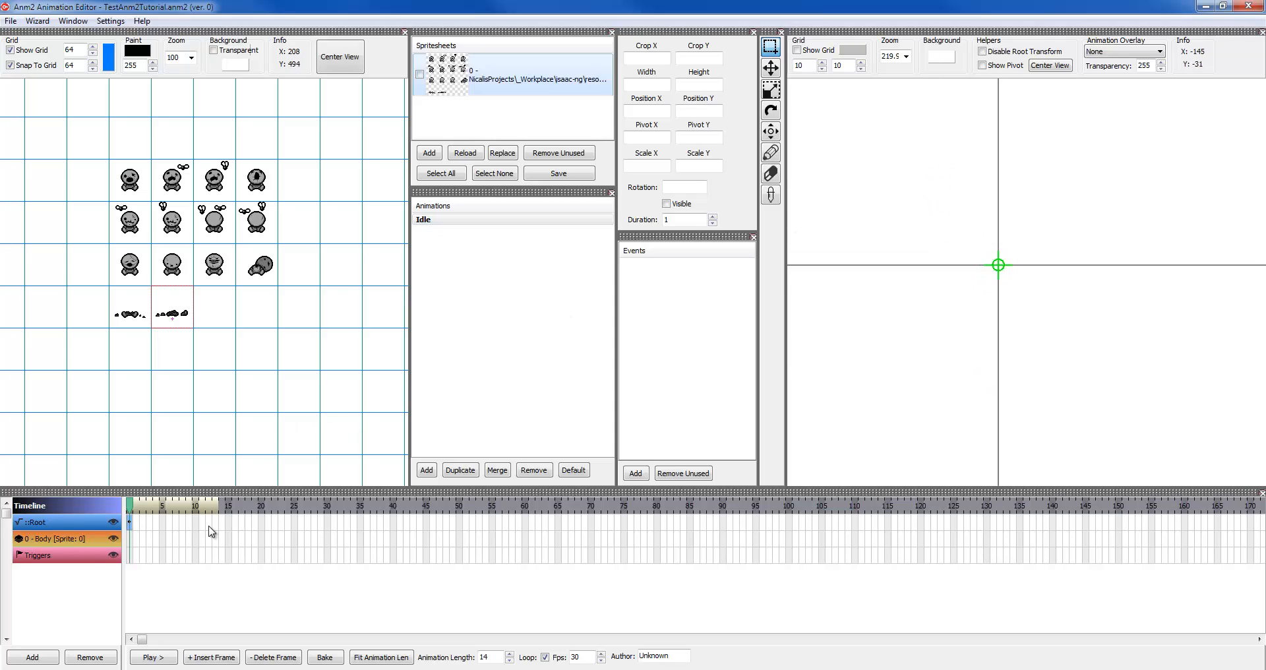
Insert a frame on the Body layer and crop it to the first 64 by 64 sprite cell
{"action": "left_click", "coordinate": [57, 538]}
{"action": "key", "text": "alt"}
{"action": "left_click", "coordinate": [130, 539]}
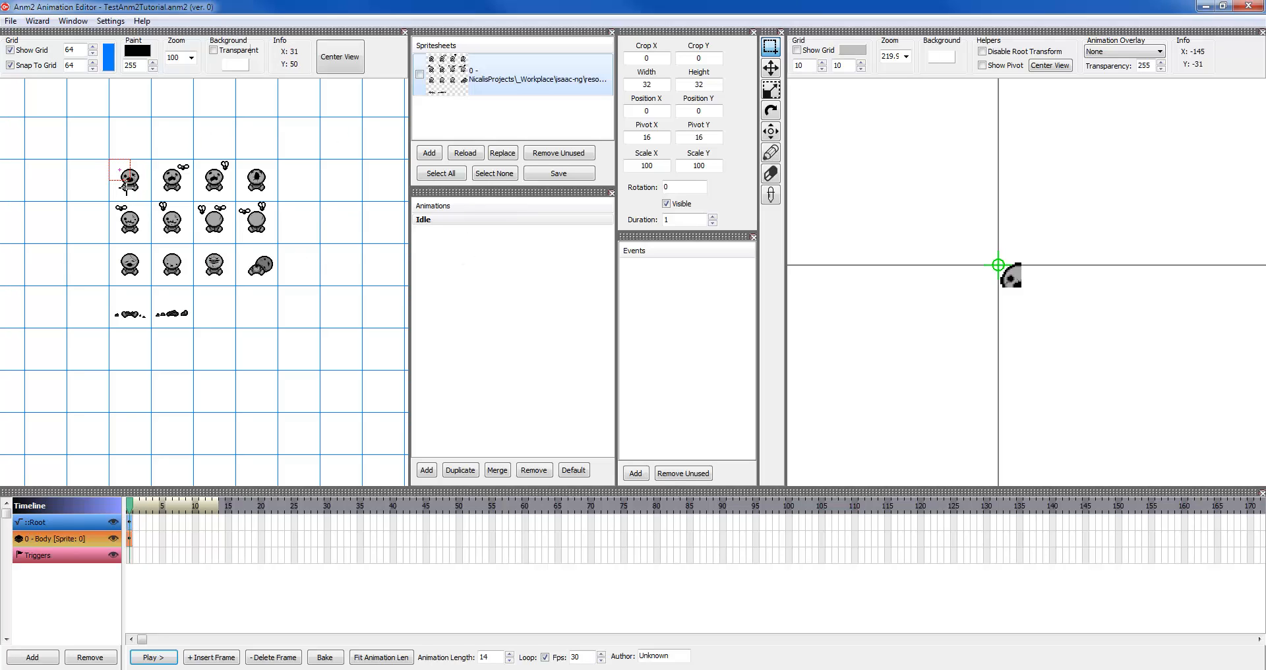
{"action": "left_click_drag", "start_coordinate": [108, 158], "coordinate": [150, 199]}
Place the frame's pivot at the first sprite's feet, at Pivot X 32 and Pivot Y 47
{"action": "scroll", "coordinate": [148, 200], "scroll_direction": "up", "scroll_amount": 10}
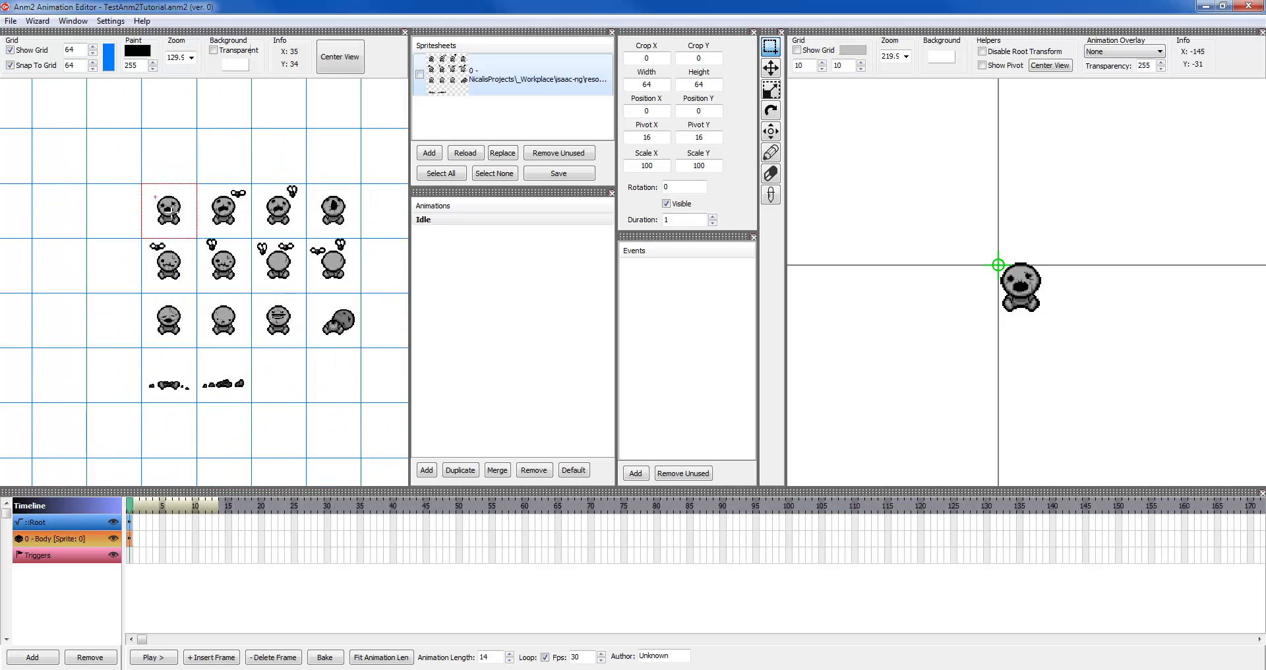
{"action": "left_click_drag", "start_coordinate": [300, 279], "coordinate": [212, 255]}
{"action": "scroll", "coordinate": [114, 208], "scroll_direction": "up", "scroll_amount": 1}
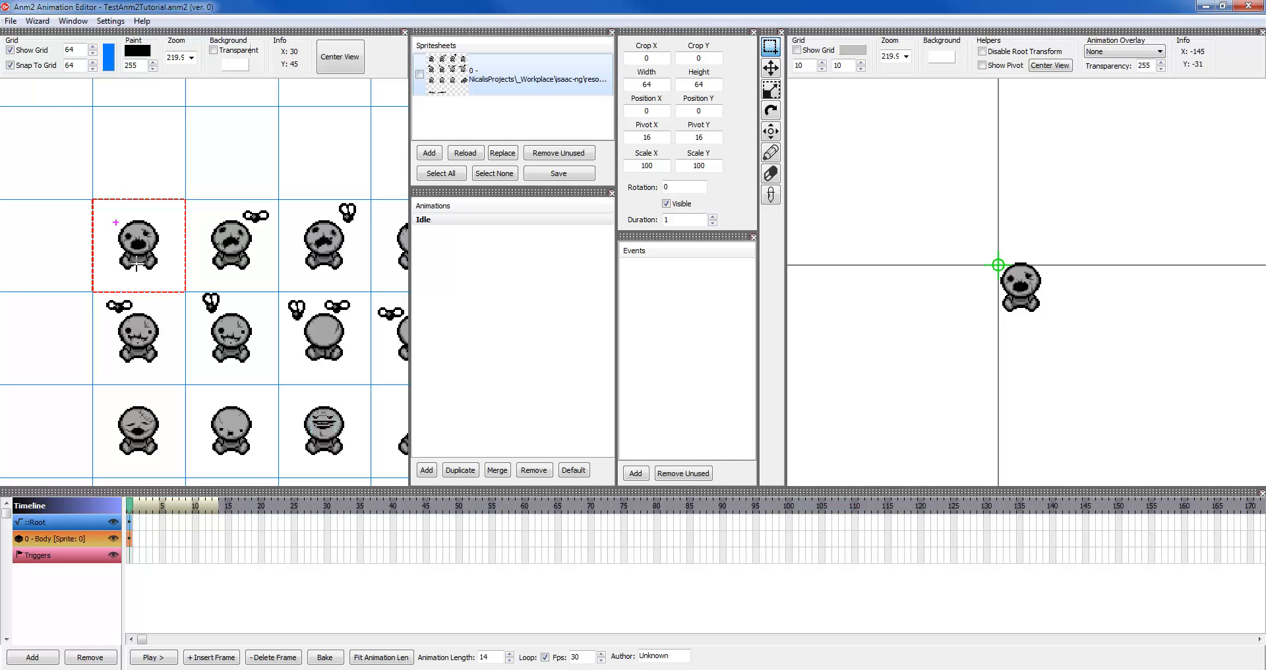
{"action": "left_click", "coordinate": [767, 72]}
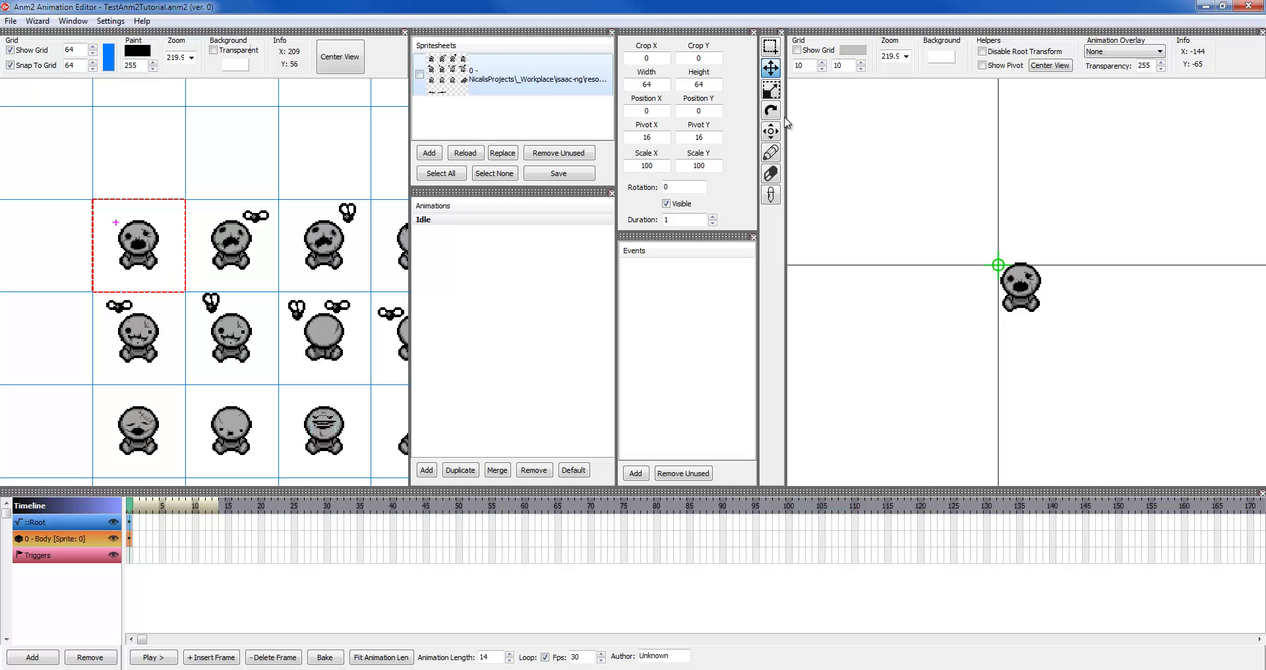
{"action": "left_click_drag", "start_coordinate": [145, 275], "coordinate": [137, 269]}
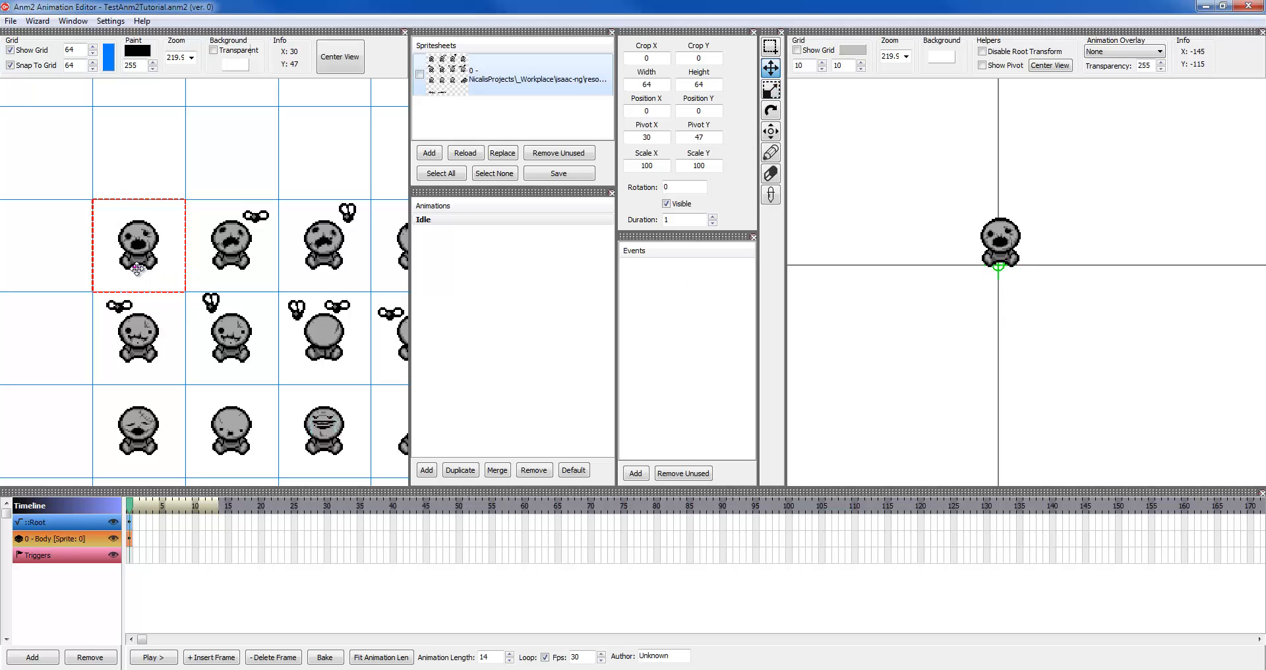
{"action": "left_click", "coordinate": [773, 48]}
{"action": "mouse_move", "coordinate": [136, 266]}
{"action": "left_mouse_down"}
{"action": "mouse_move", "coordinate": [148, 267]}
{"action": "mouse_move", "coordinate": [146, 283]}
{"action": "mouse_move", "coordinate": [139, 269]}
{"action": "left_mouse_up"}
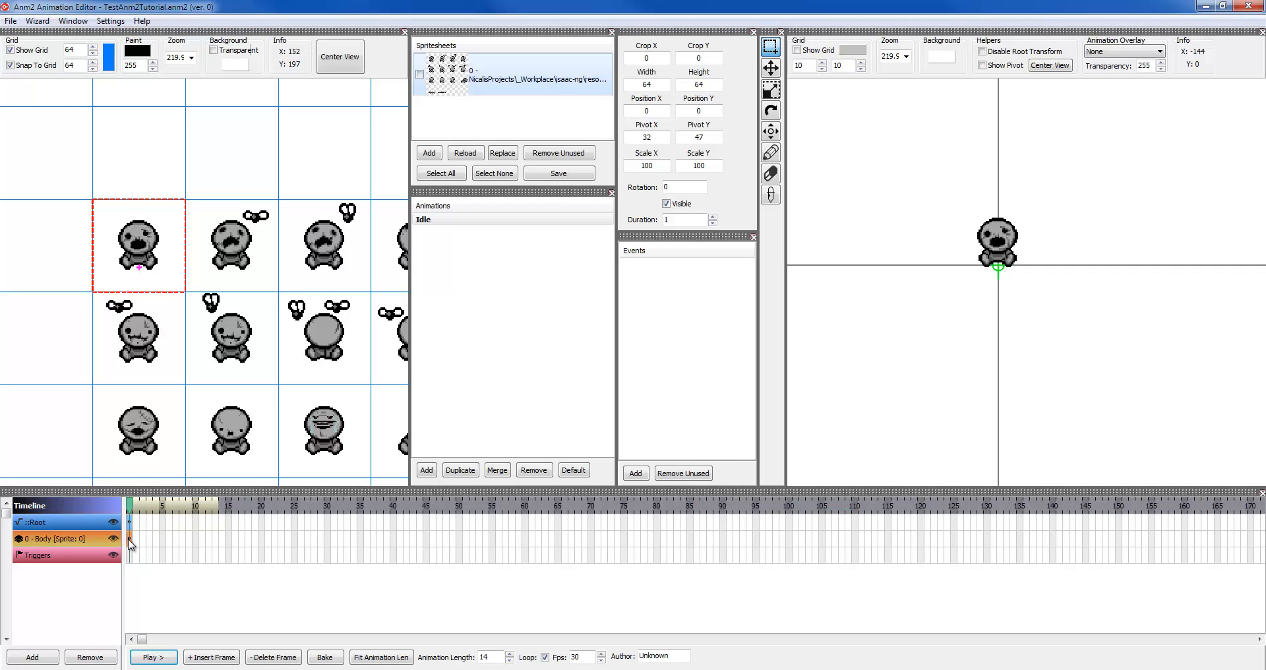
Insert three more Body frames cropped to the second, third and fourth sprite cells of the first row
{"action": "key", "text": "Insert"}
{"action": "left_click_drag", "start_coordinate": [186, 201], "coordinate": [269, 291]}
{"action": "key", "text": "Insert"}
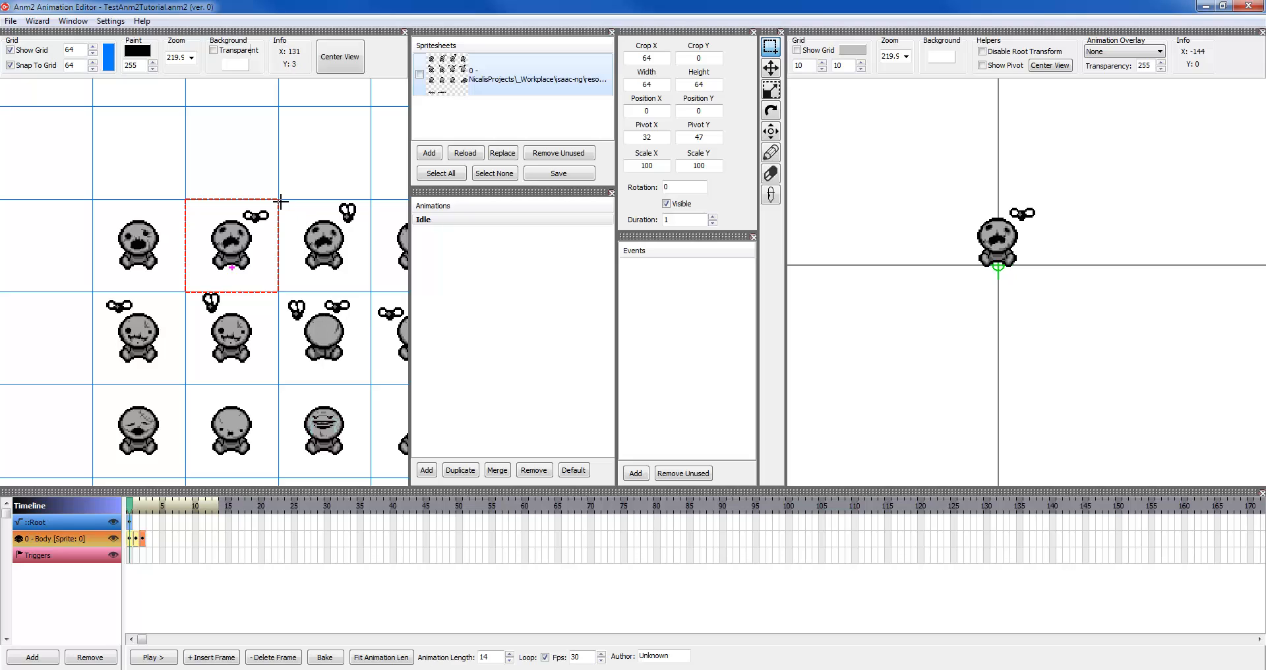
{"action": "left_click_drag", "start_coordinate": [278, 202], "coordinate": [363, 300]}
{"action": "key", "text": "Insert"}
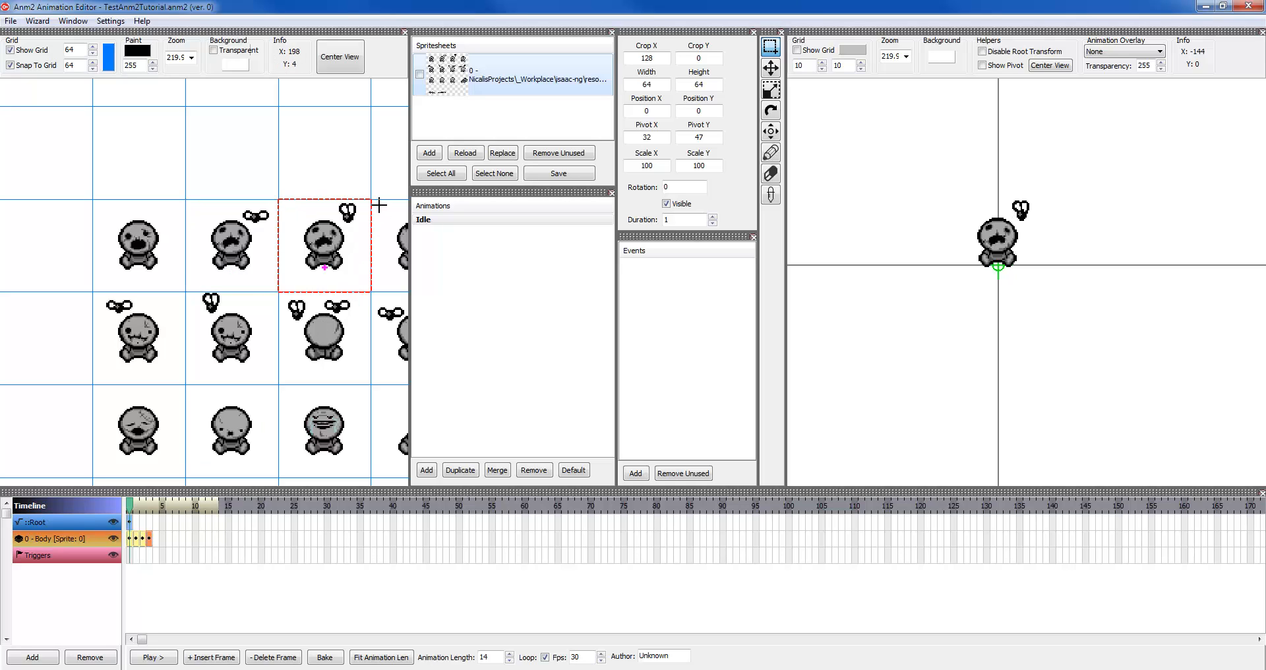
{"action": "left_click_drag", "start_coordinate": [380, 205], "coordinate": [467, 303]}
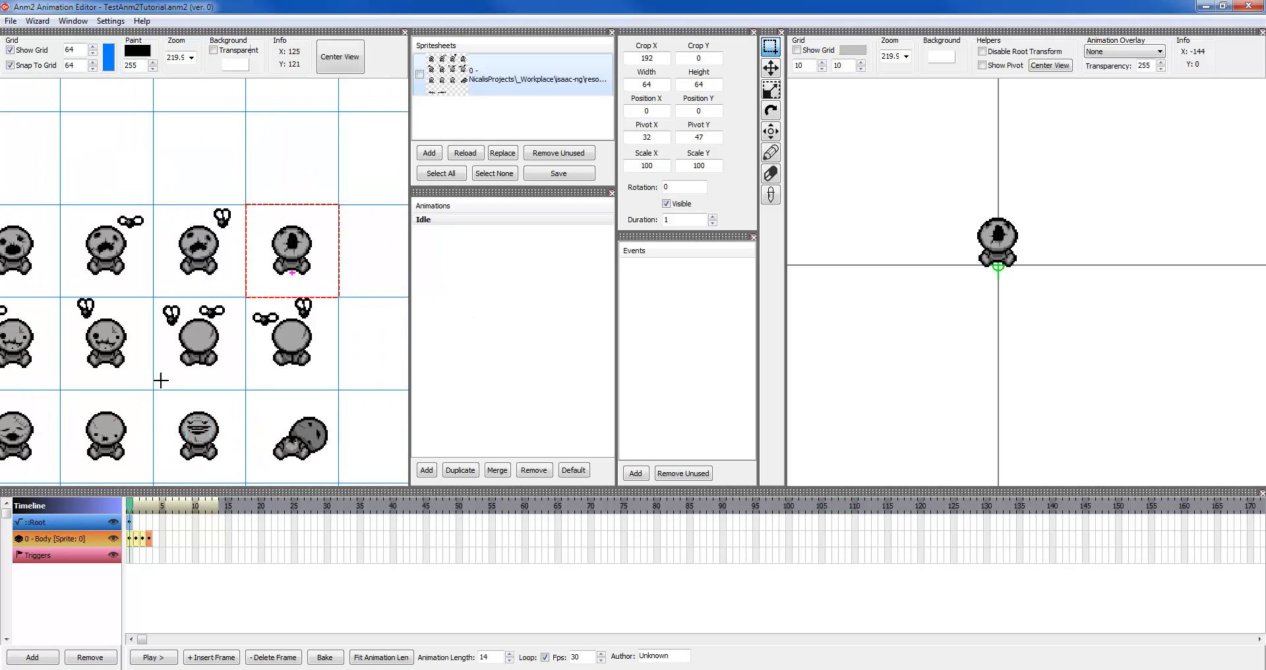
Extend the fourth Body frame's duration to 3 and insert a frame cropped to the second row's first sprite
{"action": "left_click_drag", "start_coordinate": [200, 379], "coordinate": [246, 384]}
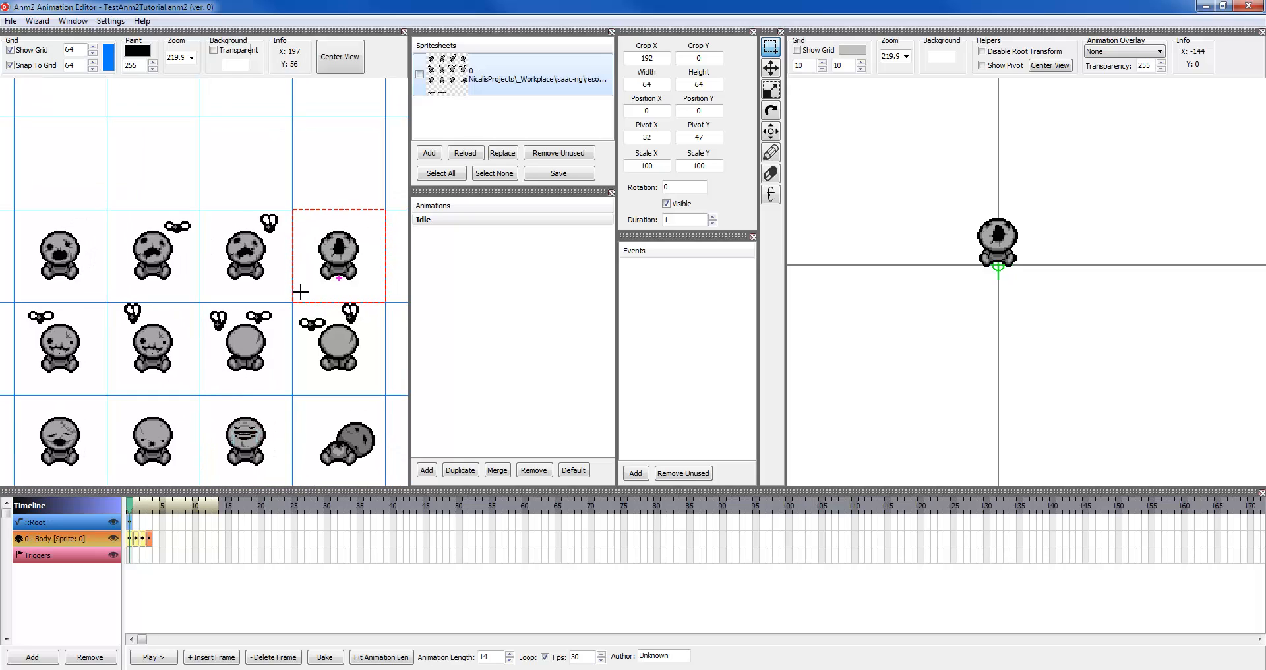
{"action": "key", "text": "plus"}
{"action": "key", "text": "plus"}
{"action": "key", "text": "Insert"}
{"action": "left_click_drag", "start_coordinate": [15, 313], "coordinate": [100, 402]}
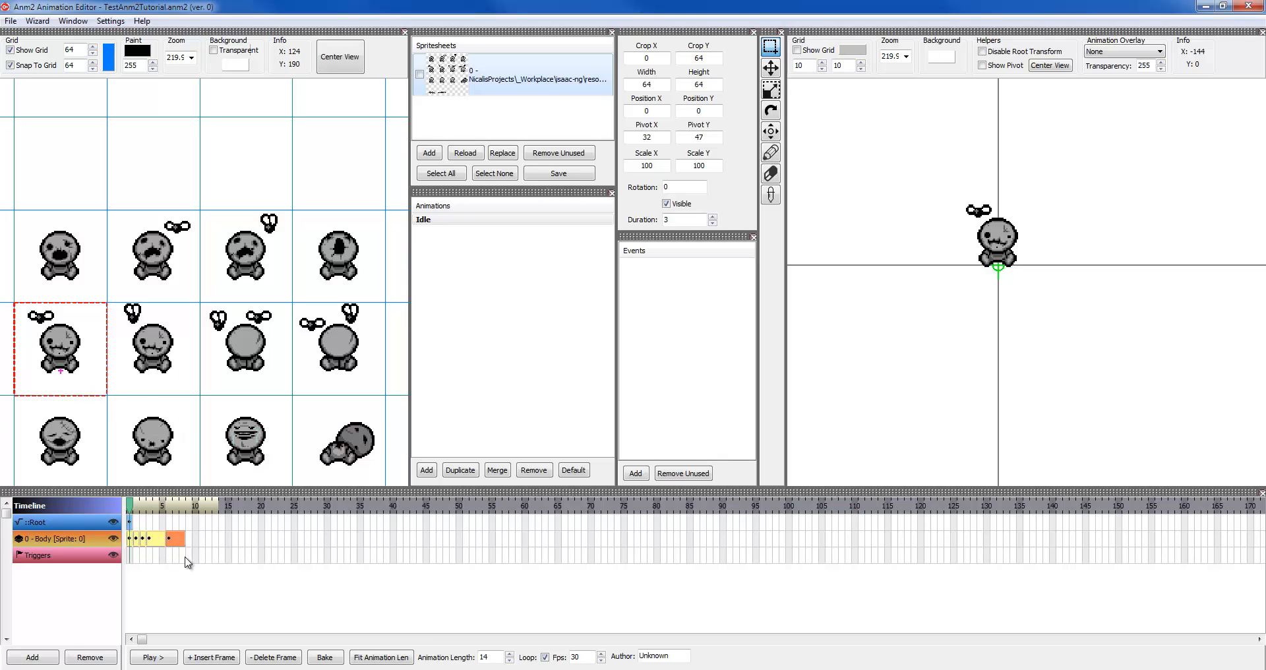
Shorten the fifth Body frame's duration to 2 and insert another frame cropped to the second row's second sprite
{"action": "key", "text": "minus"}
{"action": "key", "text": "minus"}
{"action": "key", "text": "minus"}
{"action": "key", "text": "Insert"}
{"action": "left_click", "coordinate": [128, 305]}
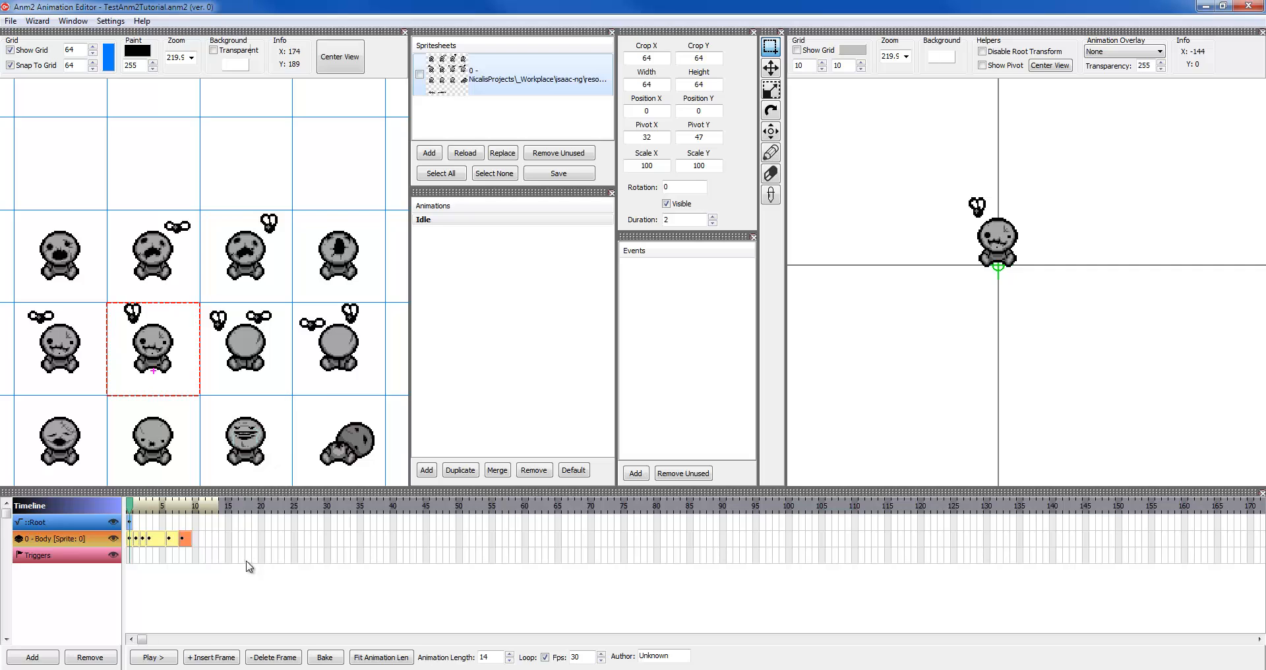
Fit the Idle animation's length to the Body frames and play it back
{"action": "left_click", "coordinate": [382, 658]}
{"action": "left_click", "coordinate": [153, 657]}
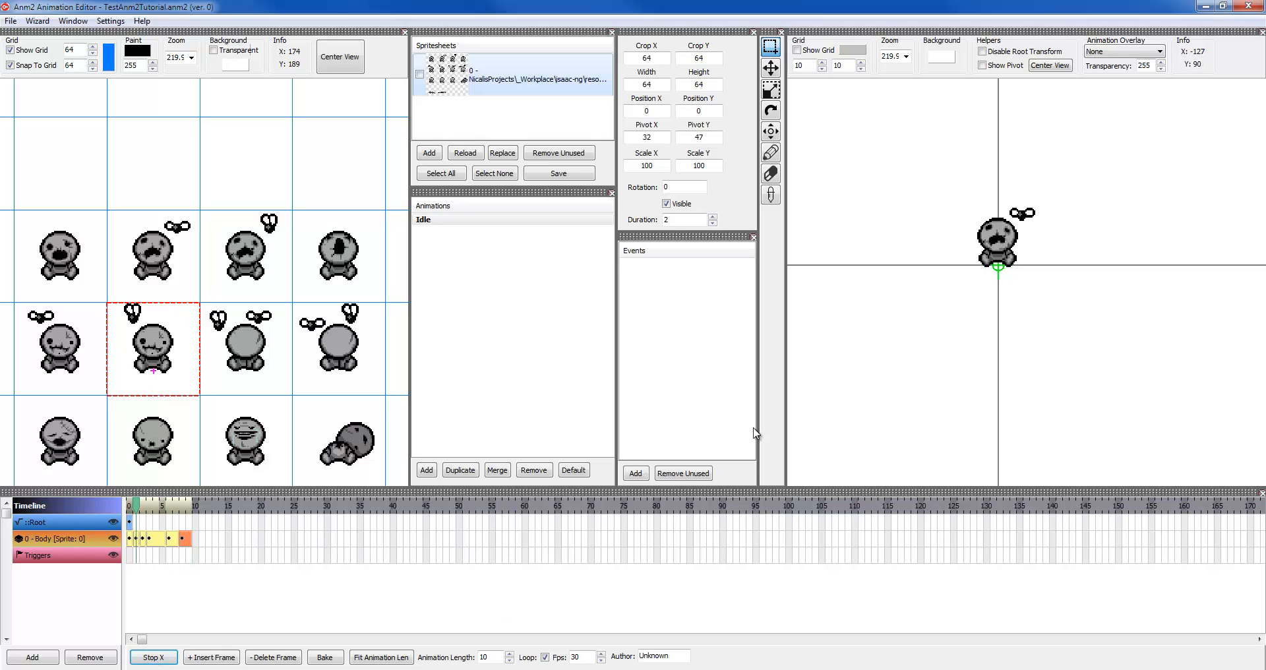
{"action": "left_click", "coordinate": [153, 657]}
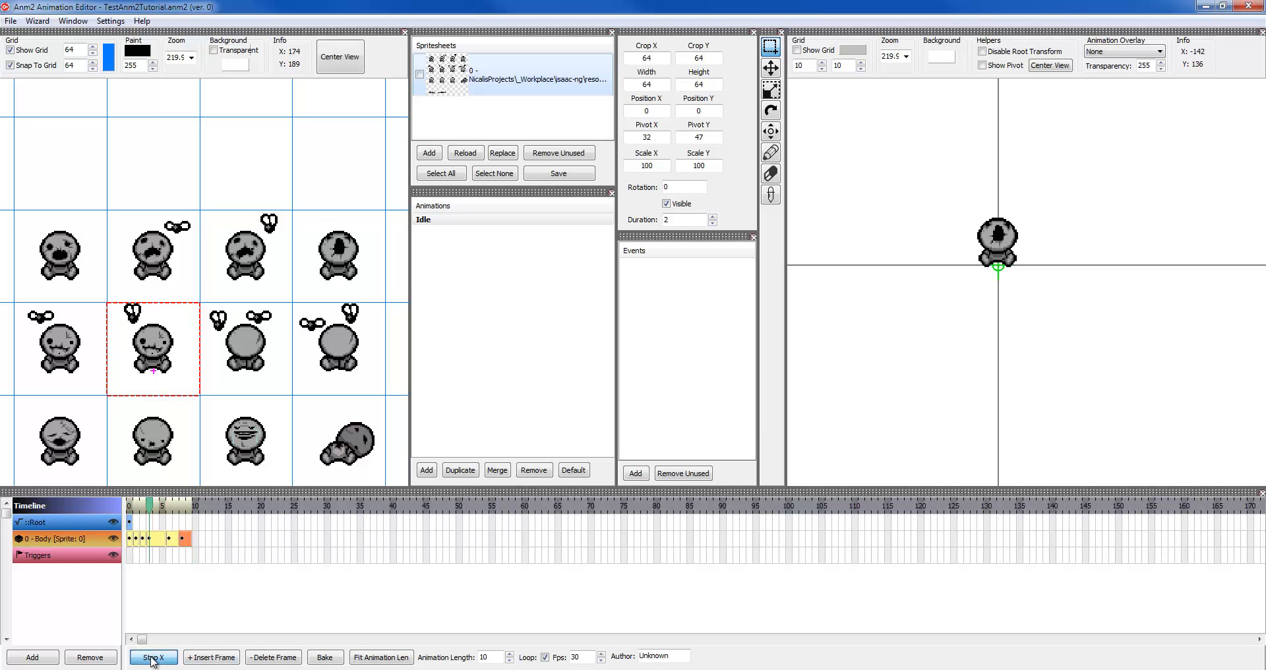
Step back and forth through the Body layer's frames to compare their crops in the preview
{"action": "left_click_drag", "start_coordinate": [218, 388], "coordinate": [225, 336]}
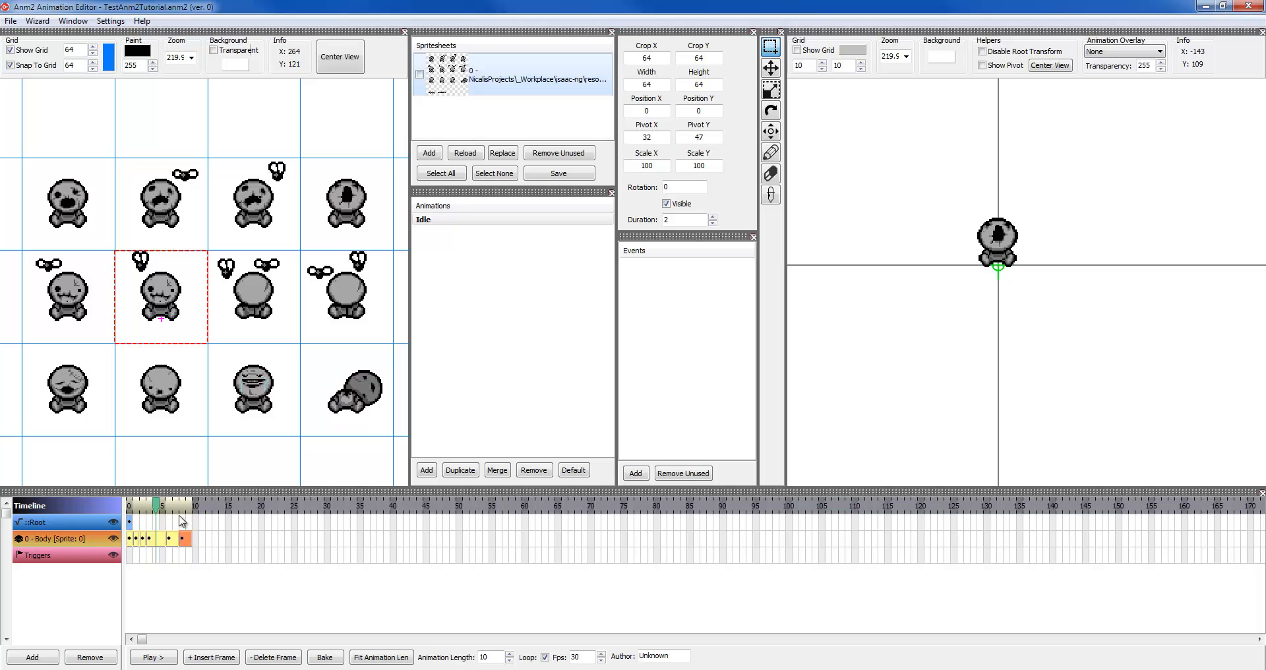
{"action": "left_click_drag", "start_coordinate": [1043, 280], "coordinate": [988, 298]}
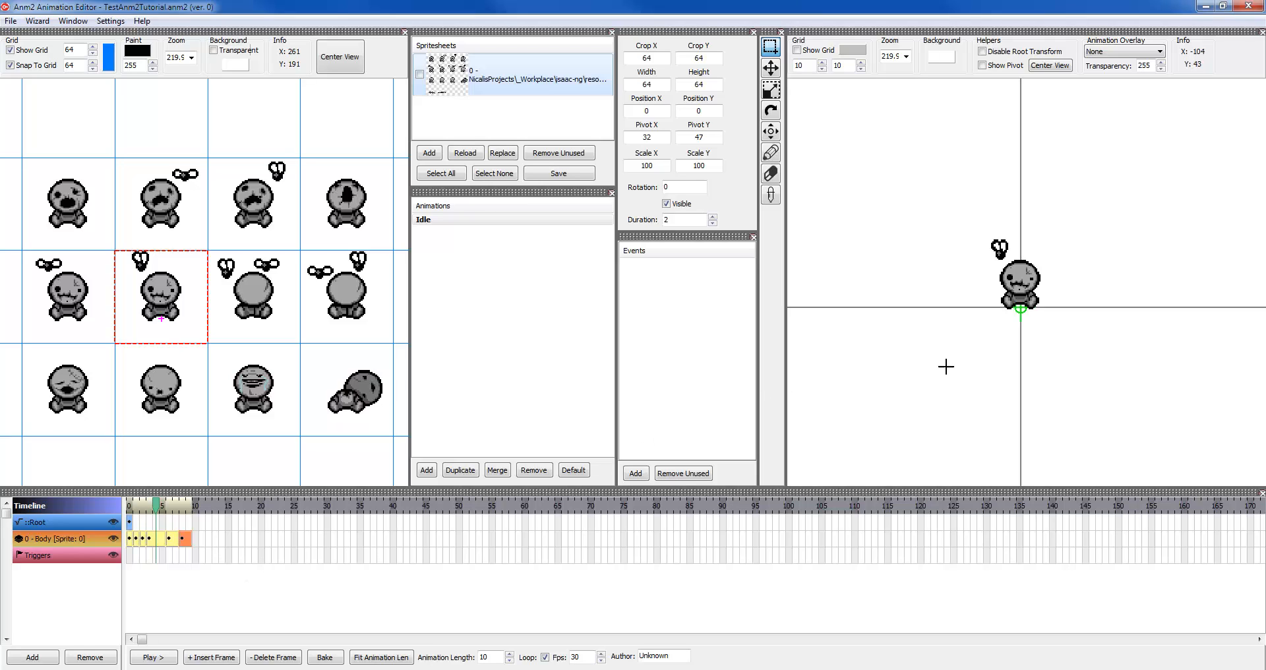
{"action": "key", "text": "Left"}
{"action": "key", "text": "Left"}
{"action": "key", "text": "Left"}
{"action": "key", "text": "Right"}
{"action": "key", "text": "Right"}
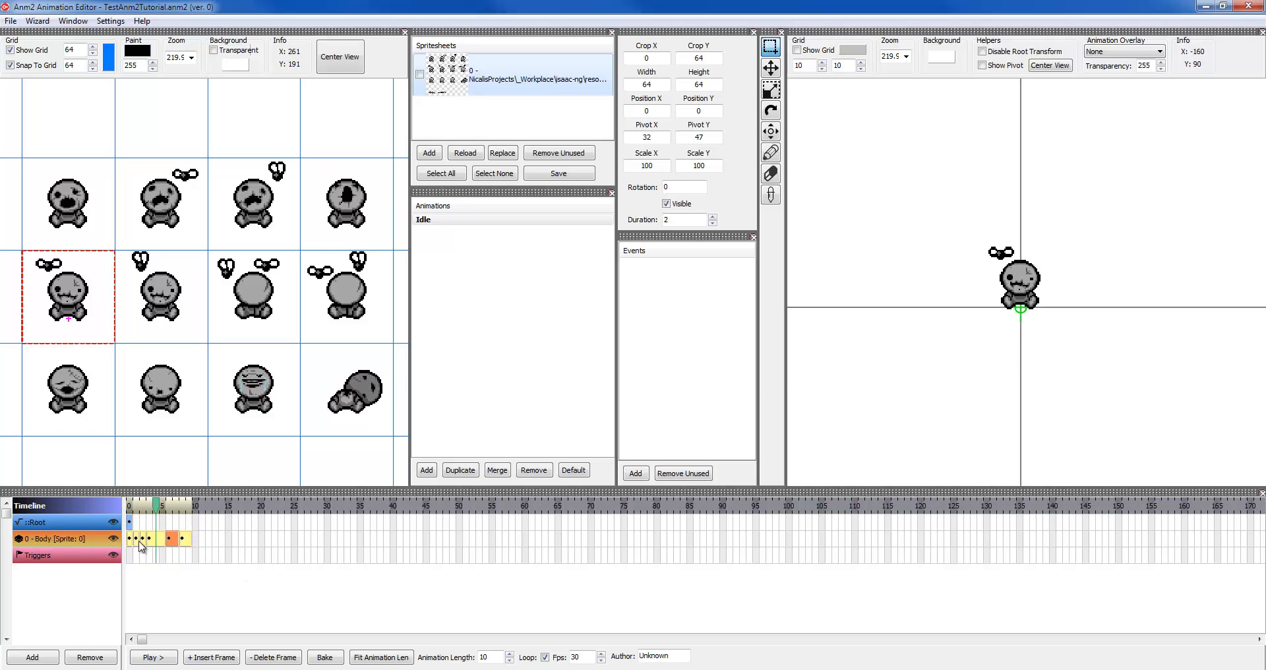
{"action": "key", "text": "Left"}
{"action": "key", "text": "Left"}
{"action": "key", "text": "Left"}
{"action": "key", "text": "Left"}
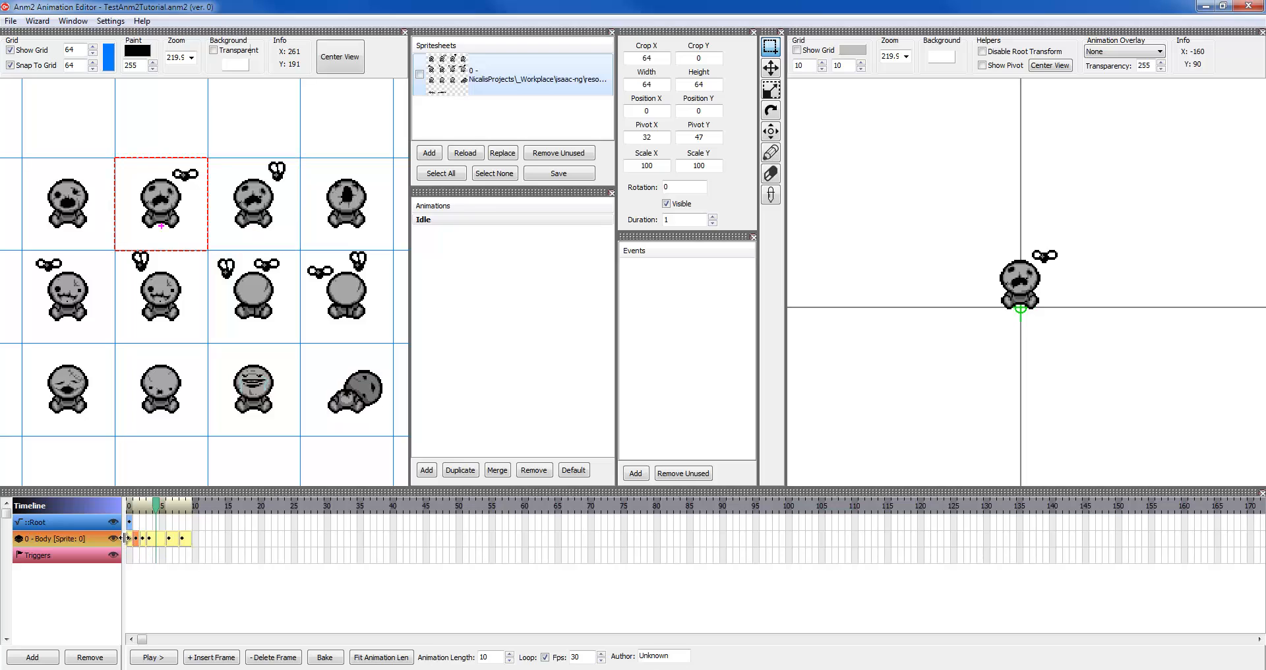
{"action": "key", "text": "Right"}
{"action": "key", "text": "Right"}
{"action": "key", "text": "Right"}
{"action": "key", "text": "Left"}
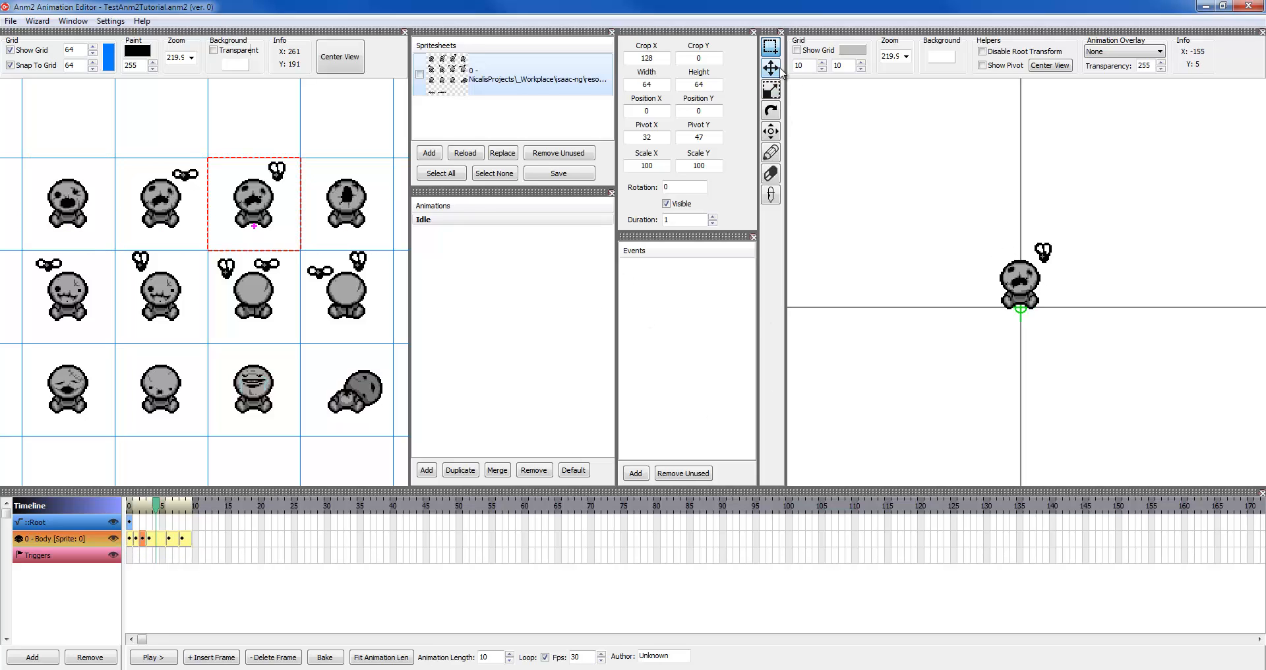
Move the fourth Body frame's sprite up to Position X 1 and Position Y -44, and compare it with the neighbouring frames
{"action": "left_click", "coordinate": [771, 68]}
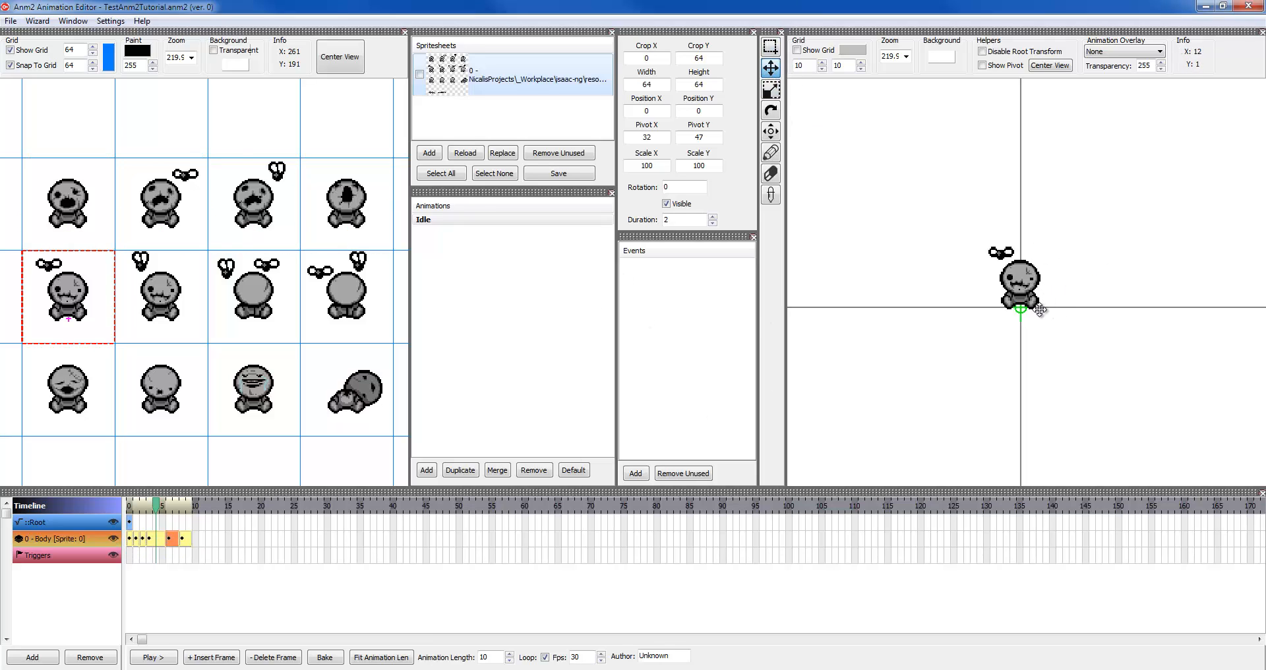
{"action": "key", "text": "Right"}
{"action": "key", "text": "Left"}
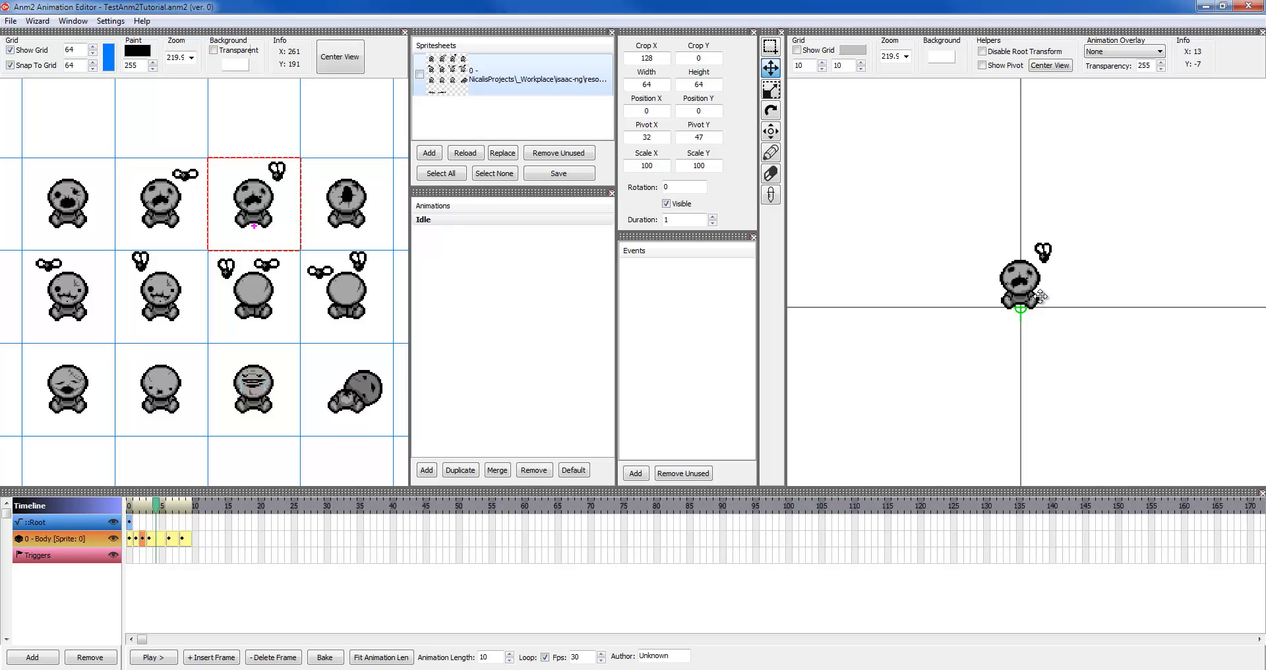
{"action": "key", "text": "Right"}
{"action": "left_click_drag", "start_coordinate": [1033, 312], "coordinate": [1035, 248]}
{"action": "key", "text": "Left"}
{"action": "key", "text": "Right"}
{"action": "key", "text": "Right"}
{"action": "key", "text": "Left"}
{"action": "key", "text": "Left"}
{"action": "key", "text": "Right"}
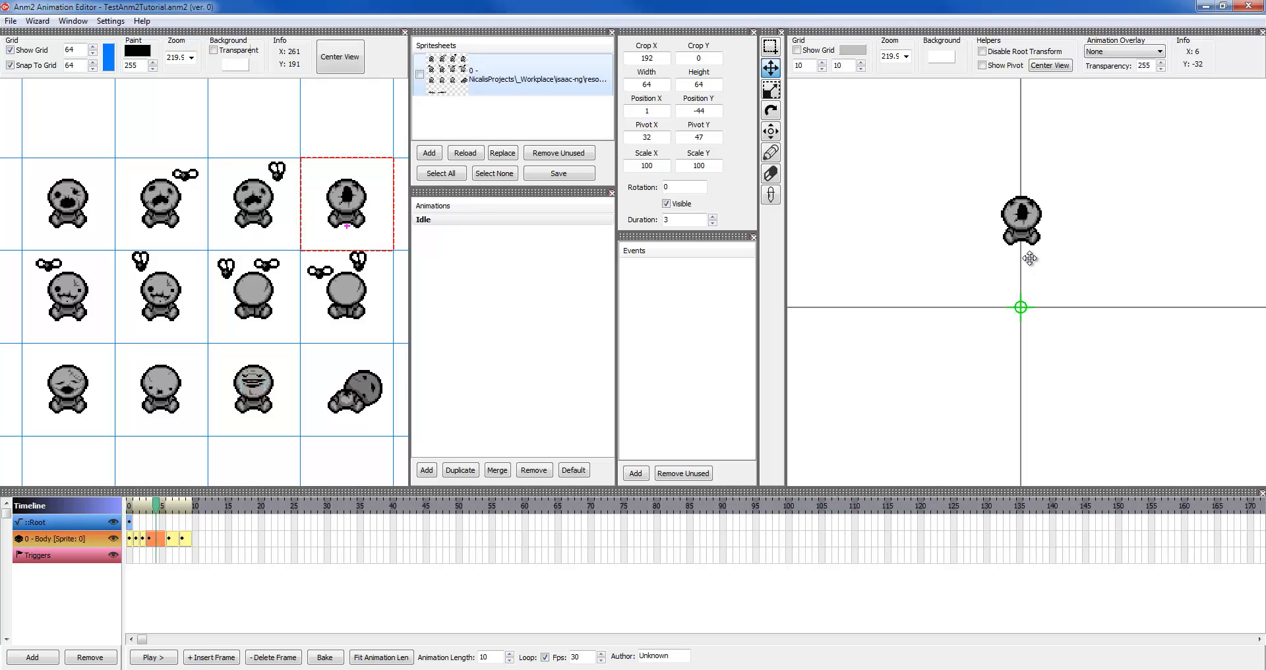
Enlarge the fourth Body frame's sprite to about 225 on Scale X and 244 on Scale Y
{"action": "left_click_drag", "start_coordinate": [1040, 256], "coordinate": [1067, 250]}
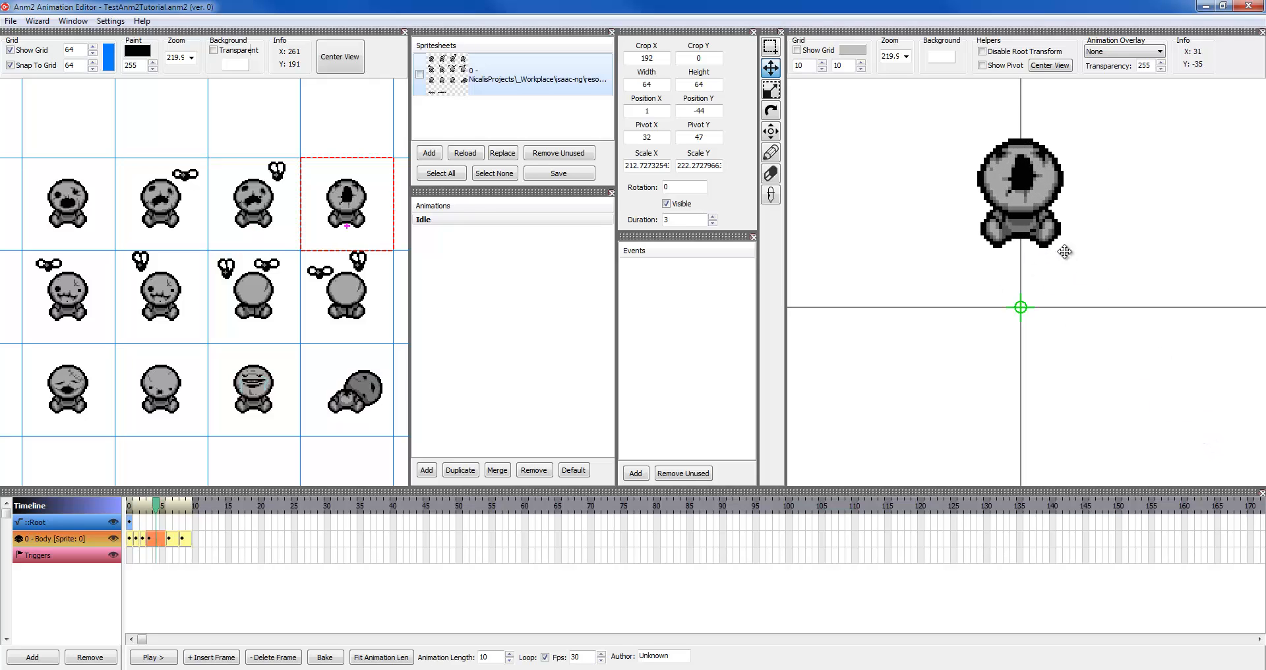
{"action": "left_click_drag", "start_coordinate": [1107, 290], "coordinate": [941, 179]}
{"action": "left_click", "coordinate": [771, 89]}
{"action": "left_click_drag", "start_coordinate": [1063, 242], "coordinate": [1074, 272]}
{"action": "left_click", "coordinate": [770, 67]}
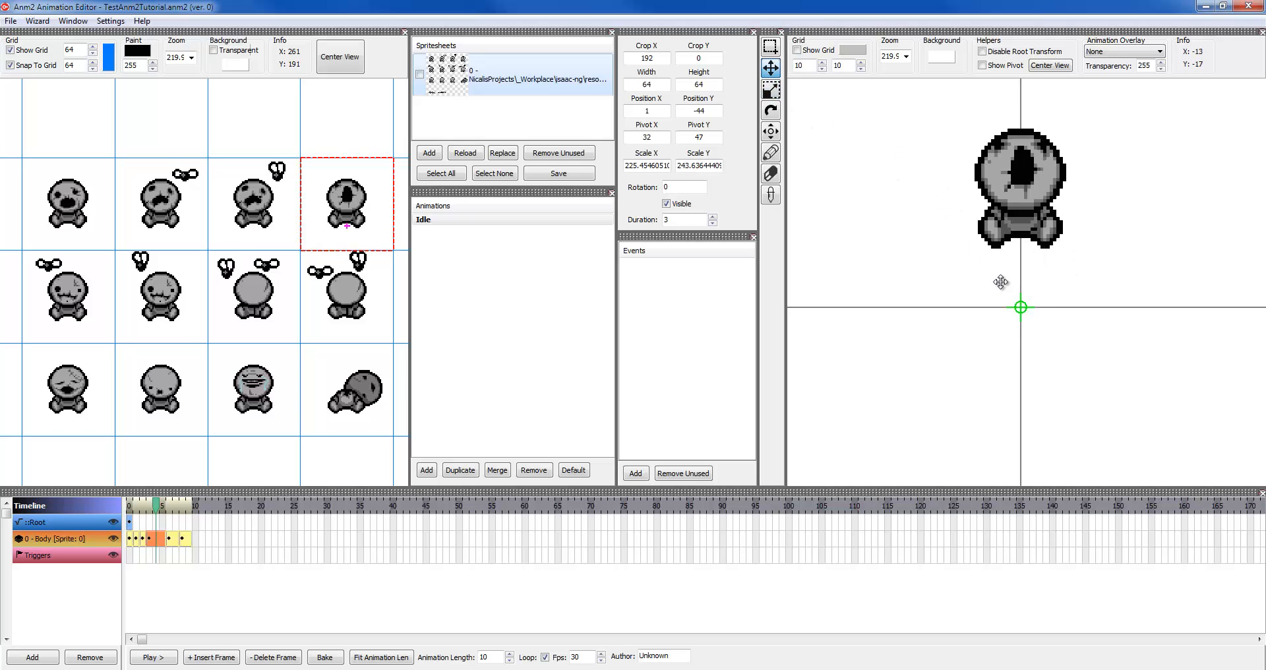
Step back and forth through the Body frames to compare the enlarged fourth frame with its neighbours in the preview
{"action": "key", "text": "Right"}
{"action": "key", "text": "Left"}
{"action": "key", "text": "Right"}
{"action": "key", "text": "Right"}
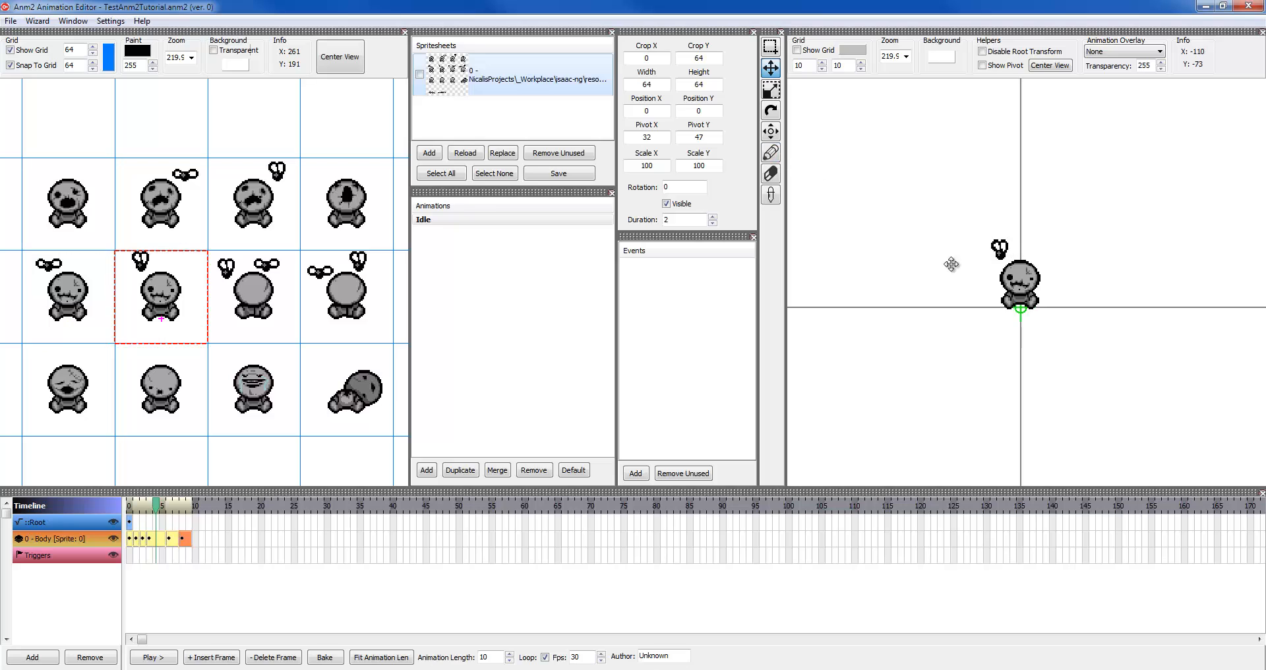
{"action": "key", "text": "Left"}
{"action": "key", "text": "Left"}
{"action": "key", "text": "Left"}
{"action": "key", "text": "Left"}
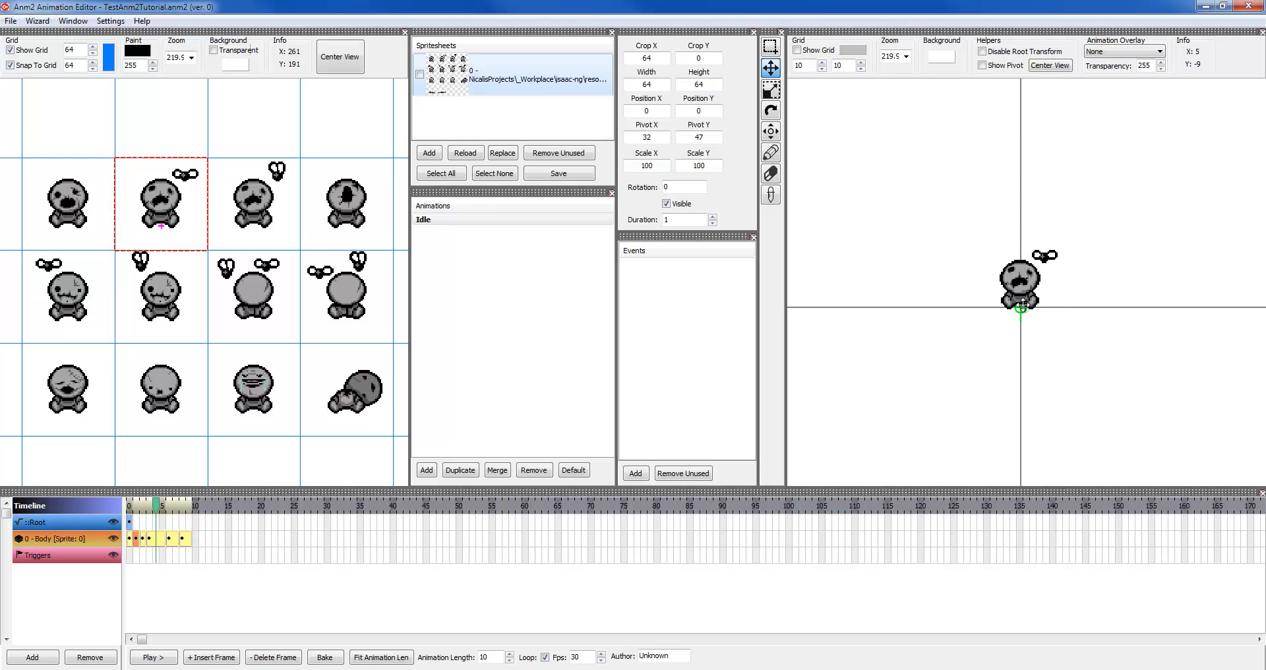
{"action": "left_click_drag", "start_coordinate": [1036, 289], "coordinate": [1011, 343]}
{"action": "key", "text": "Right"}
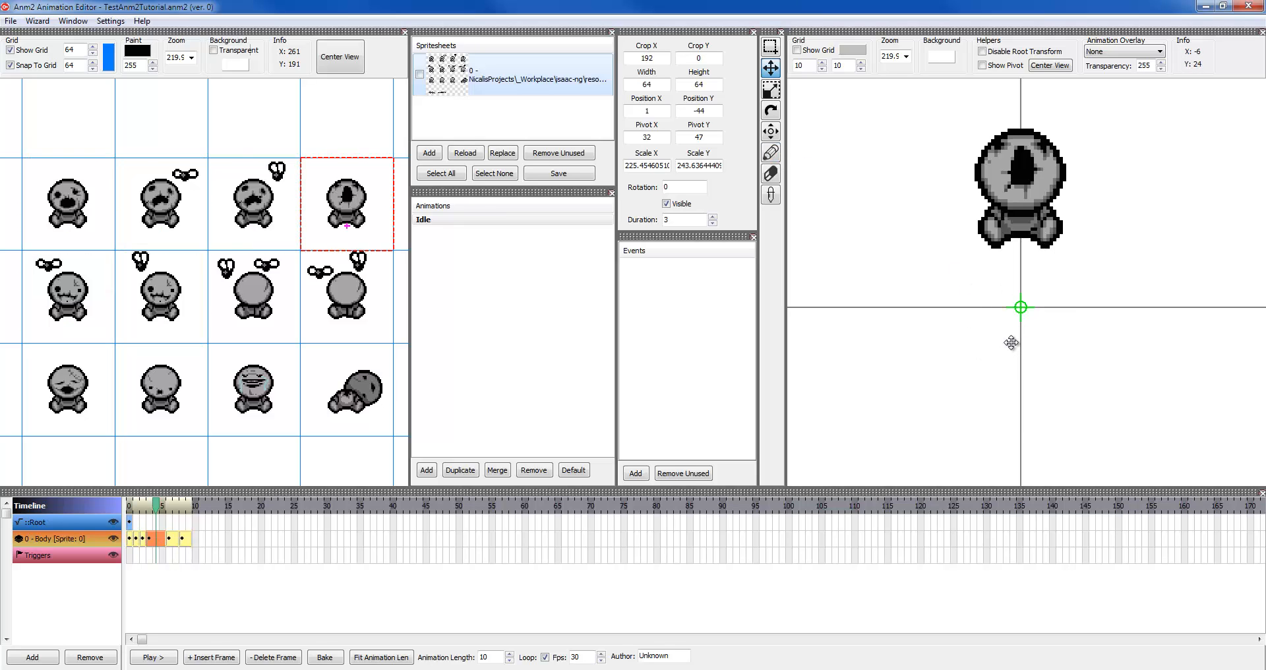
Play back the Idle animation to check the enlarged frame in motion and stop it
{"action": "left_click", "coordinate": [145, 658]}
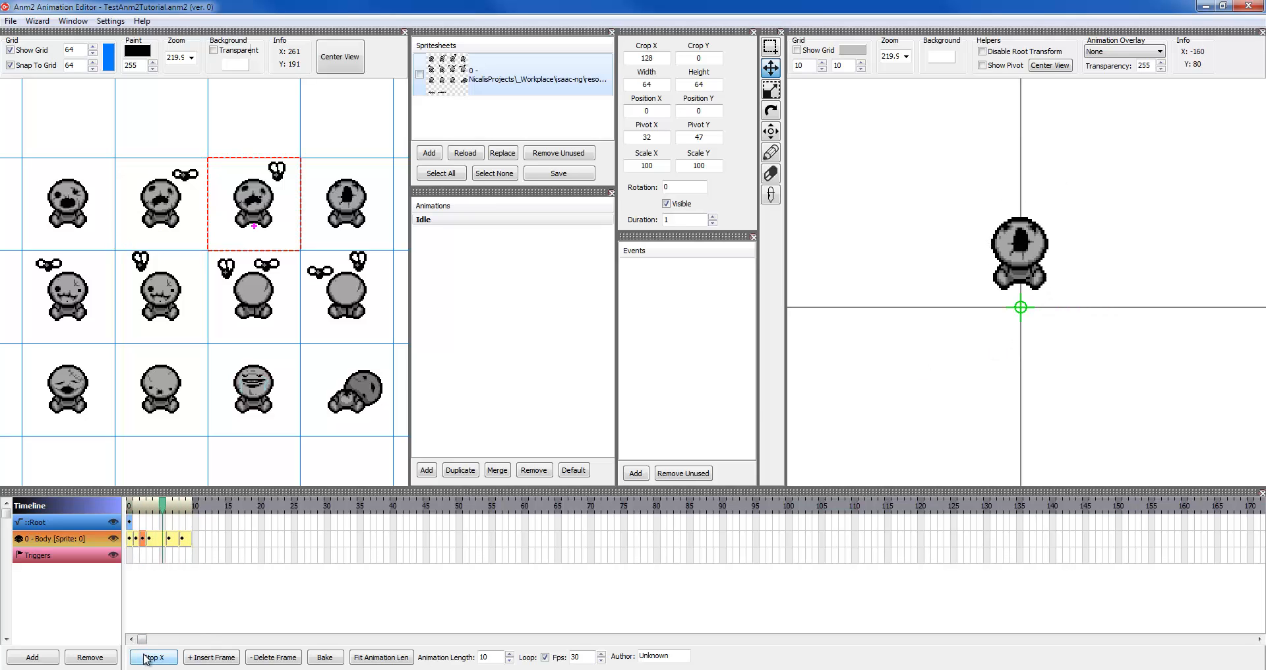
{"action": "left_click", "coordinate": [145, 658]}
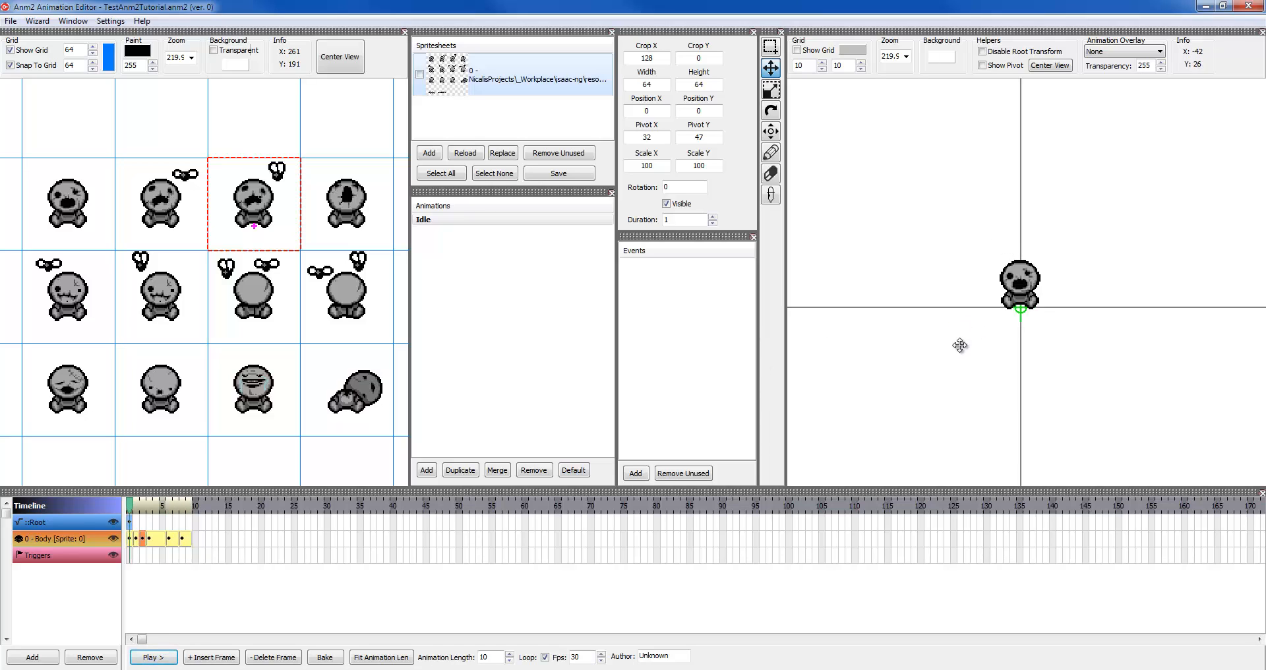
{"action": "left_click_drag", "start_coordinate": [961, 345], "coordinate": [971, 318]}
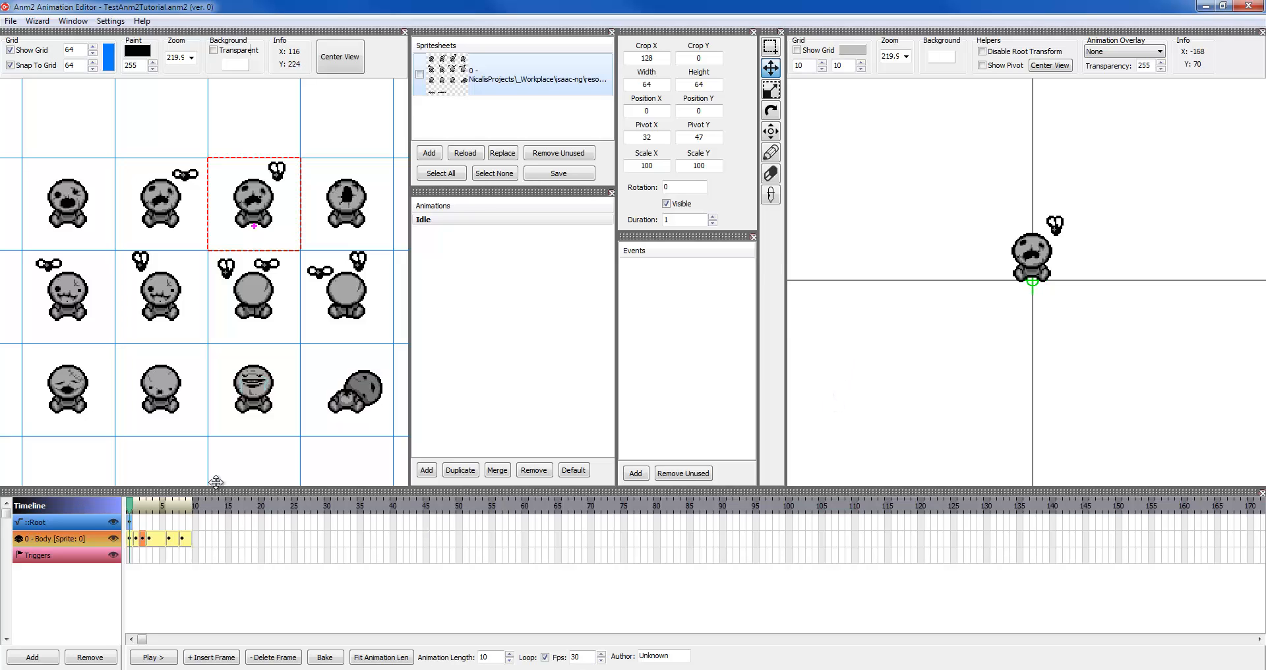
Add two new animations to the animation list and remove both again
{"action": "left_click", "coordinate": [428, 470]}
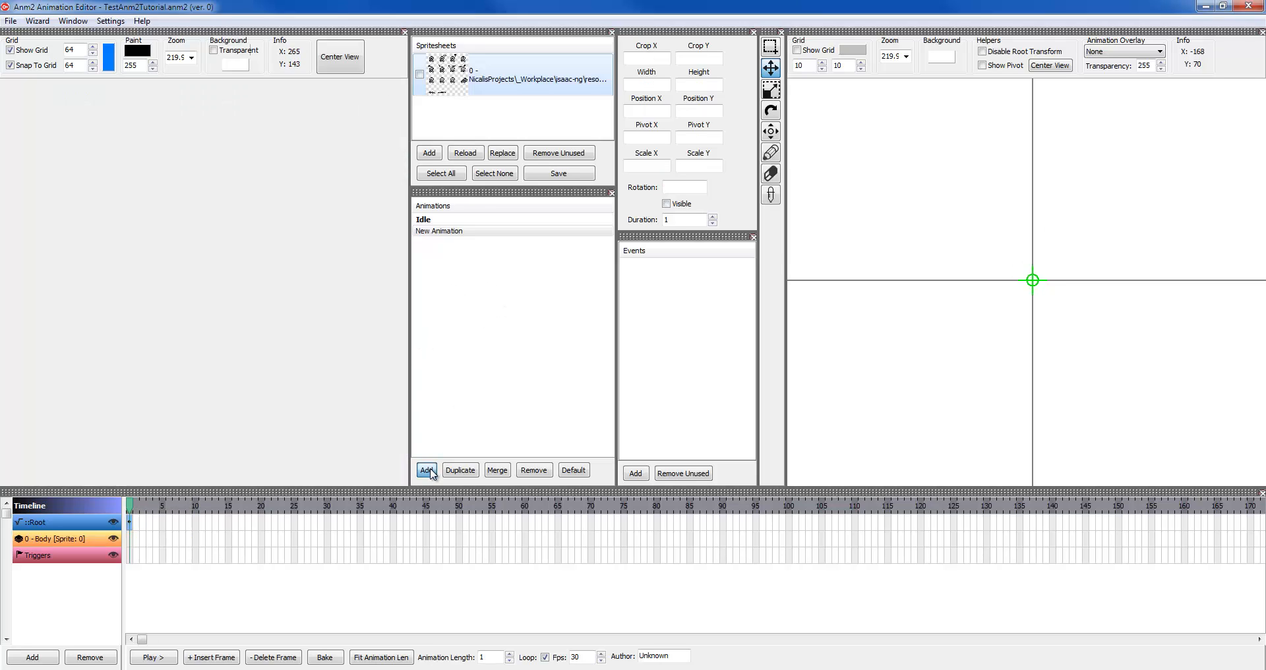
{"action": "left_click", "coordinate": [428, 470]}
{"action": "left_click", "coordinate": [430, 242]}
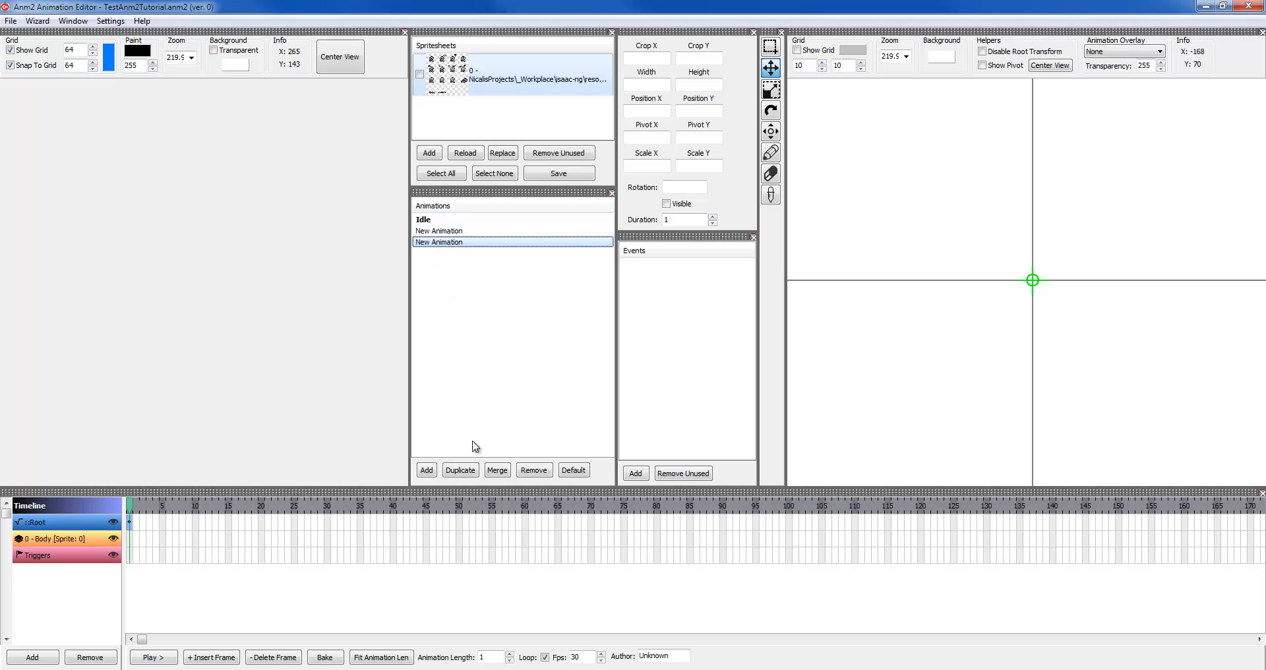
{"action": "key", "text": "Up"}
{"action": "left_click", "coordinate": [551, 470]}
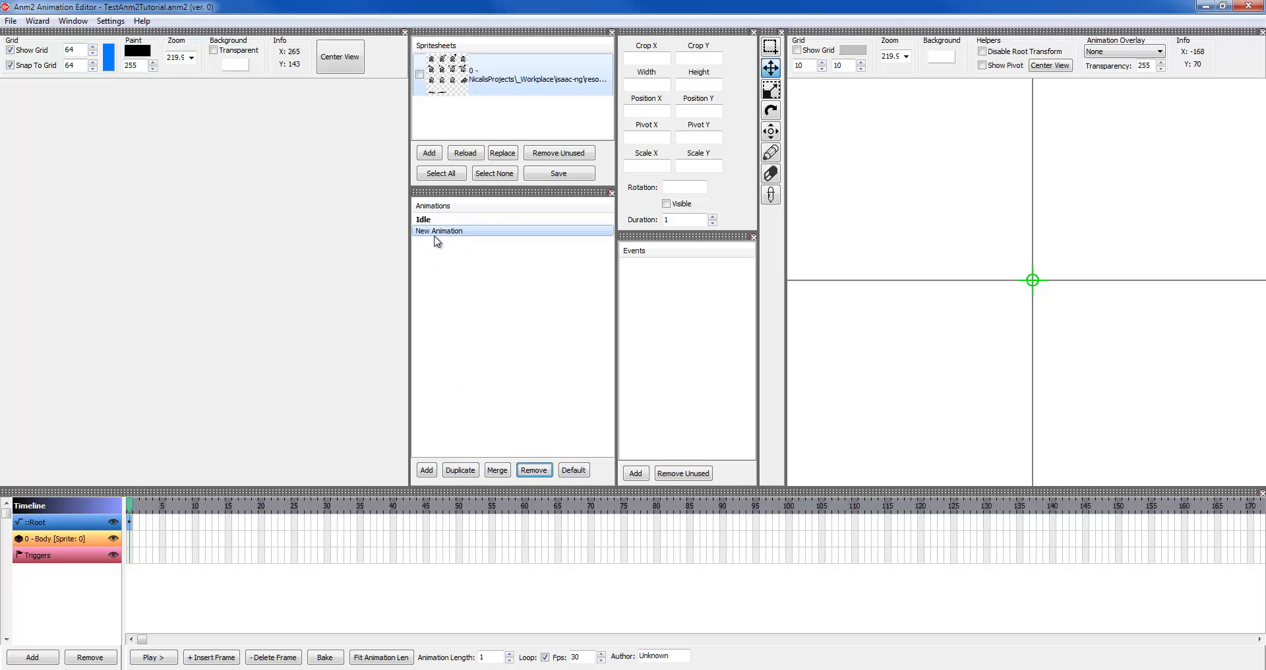
{"action": "left_click", "coordinate": [438, 232]}
{"action": "left_click", "coordinate": [542, 470]}
Add a new animation named Move beneath Idle
{"action": "left_click", "coordinate": [426, 226]}
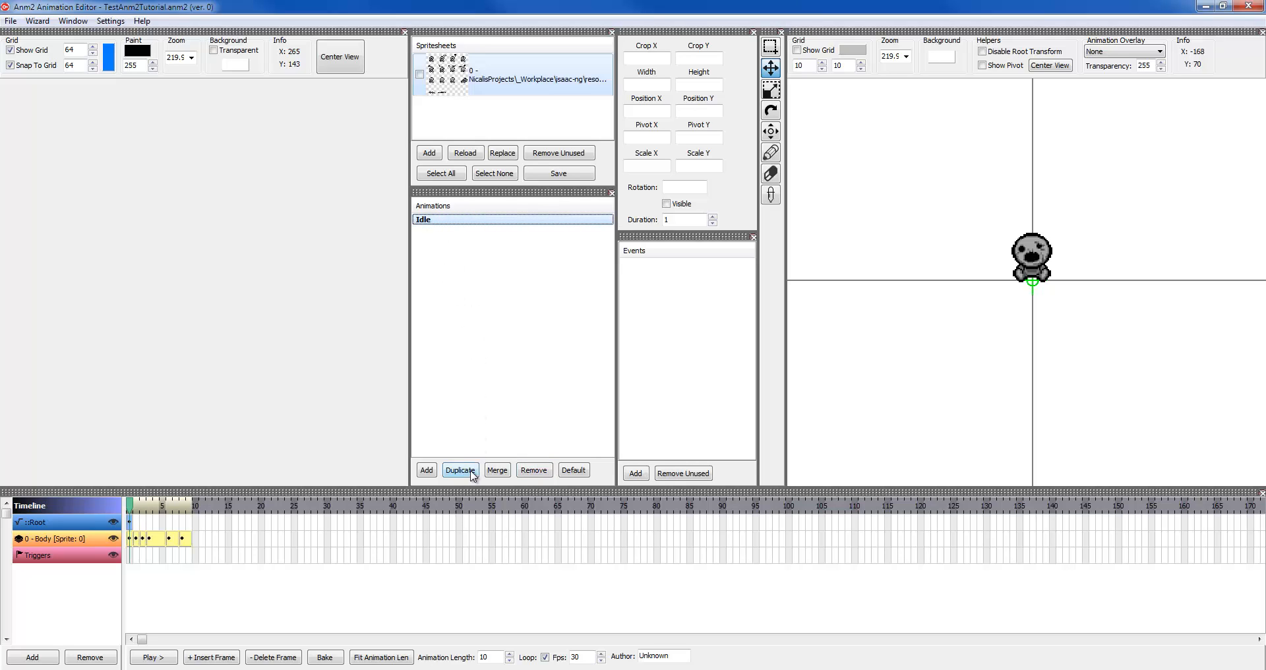
{"action": "left_click", "coordinate": [426, 470]}
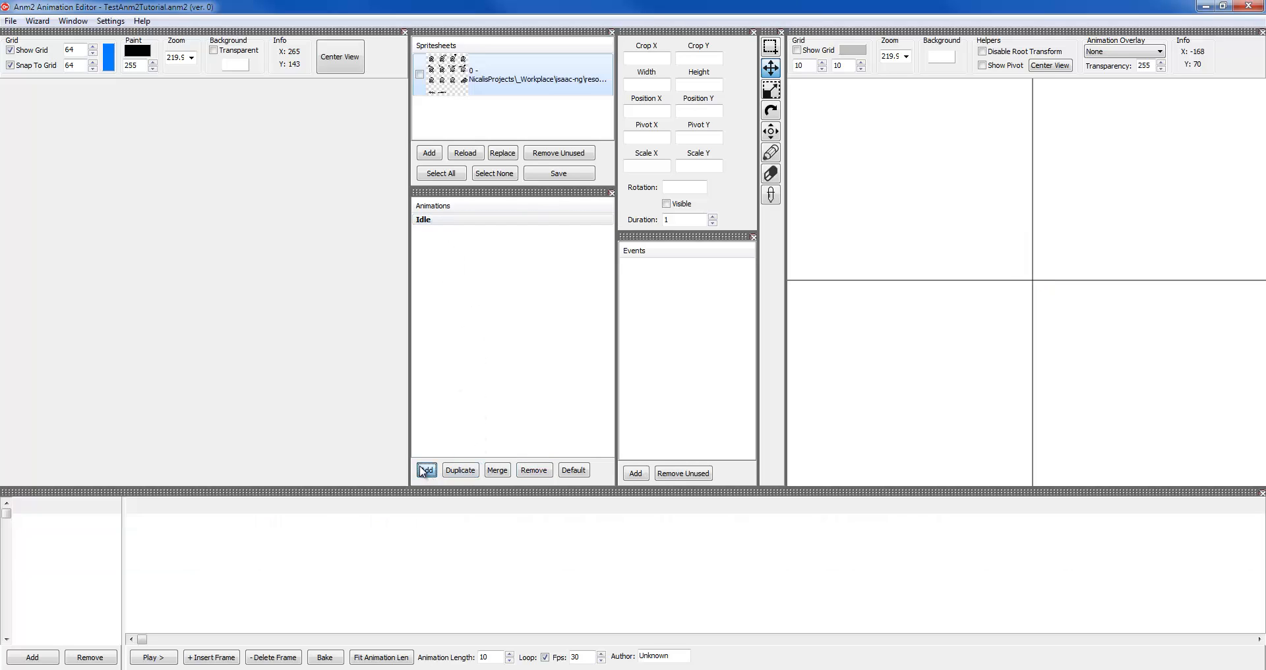
{"action": "type", "text": "Move"}
{"action": "key", "text": "Return"}
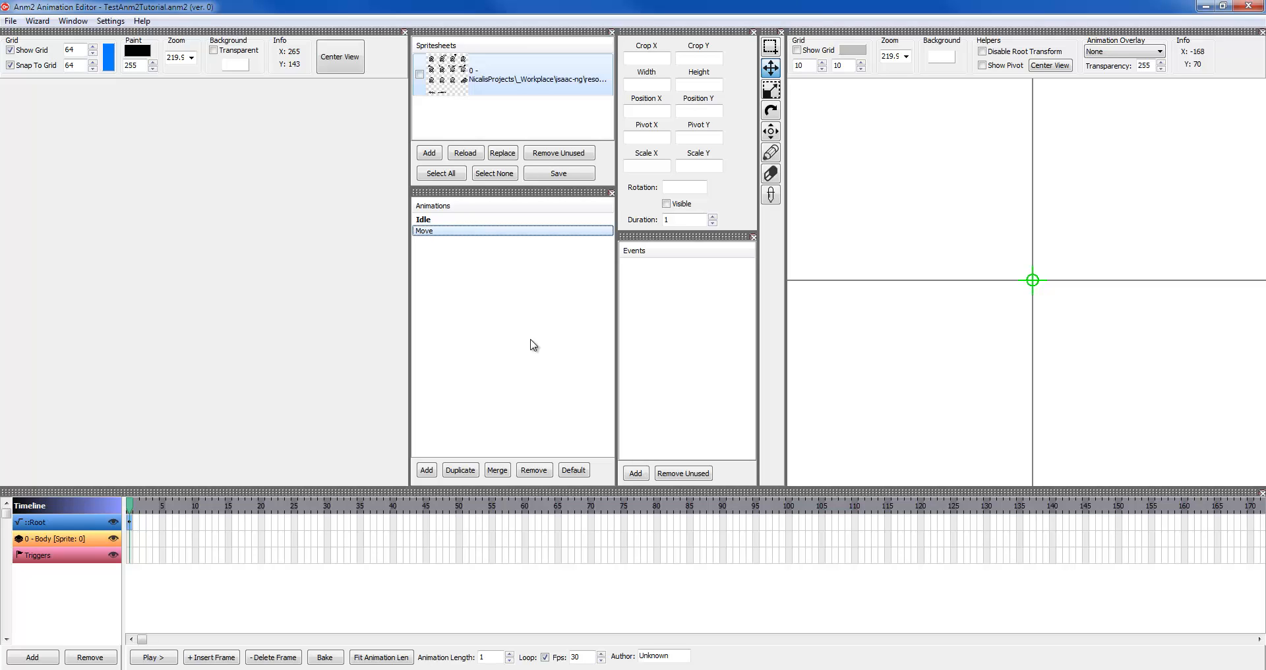
Copy all frames of Idle's Body layer into the Move animation's Body layer and check them in the preview
{"action": "left_click", "coordinate": [83, 539]}
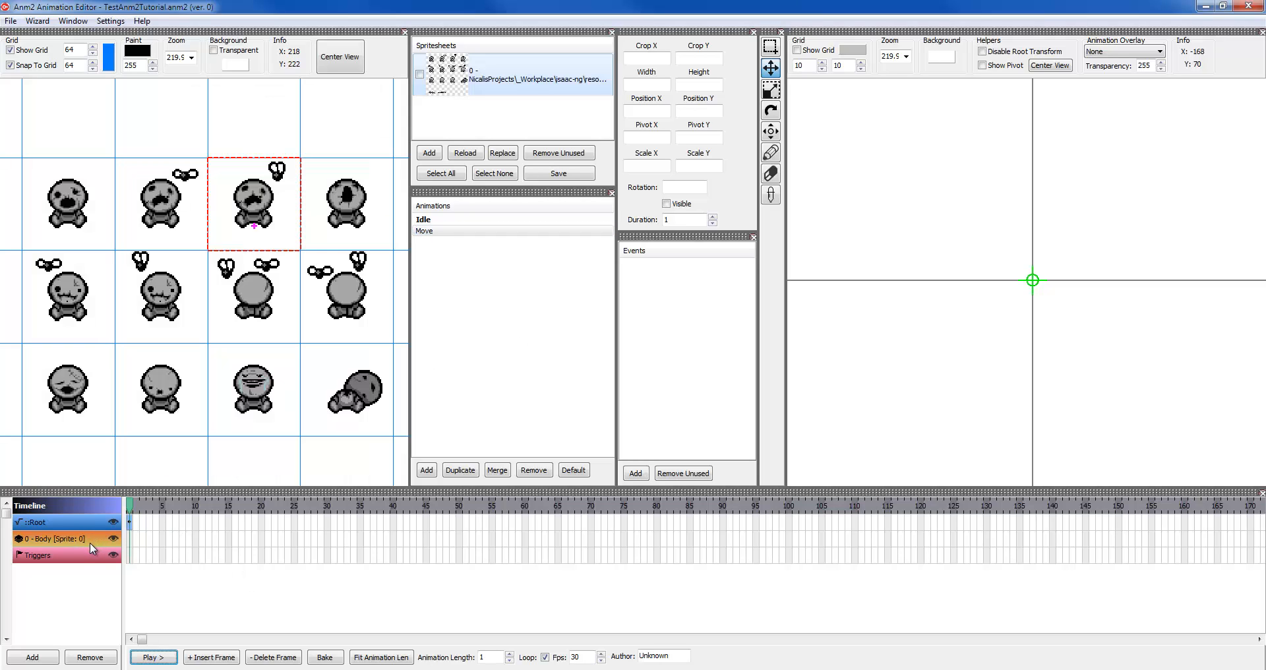
{"action": "left_click", "coordinate": [461, 220]}
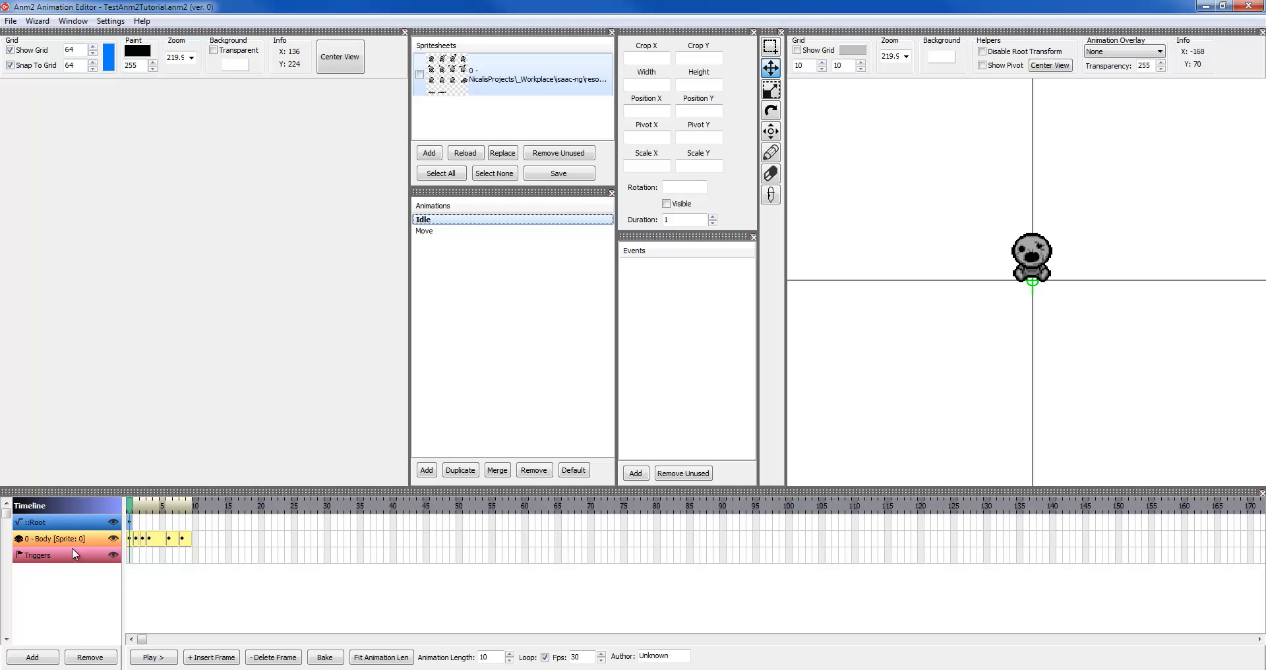
{"action": "left_click", "coordinate": [118, 543]}
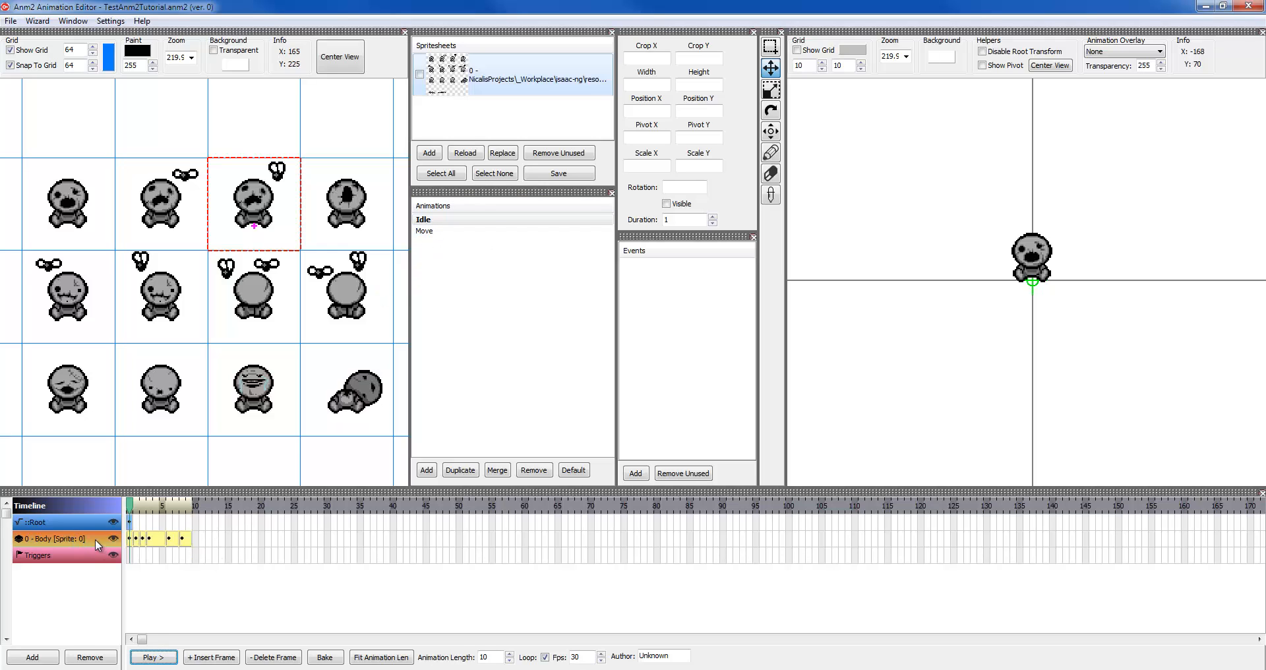
{"action": "left_click", "coordinate": [424, 231]}
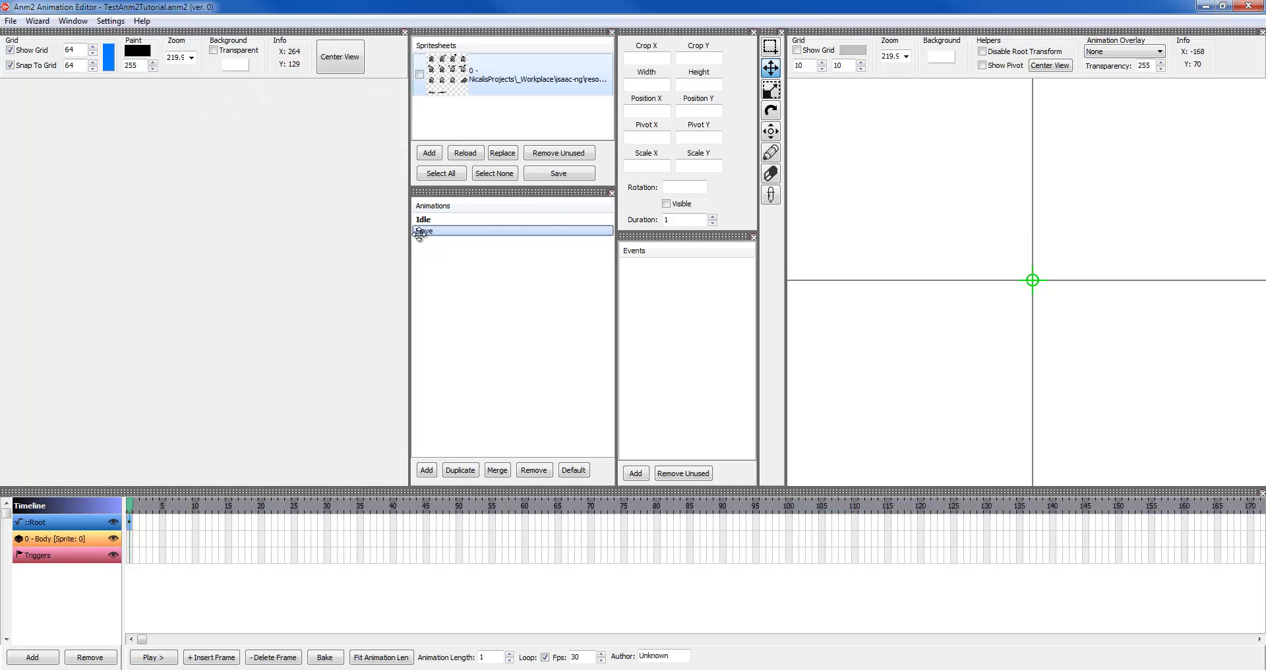
{"action": "left_click", "coordinate": [51, 537]}
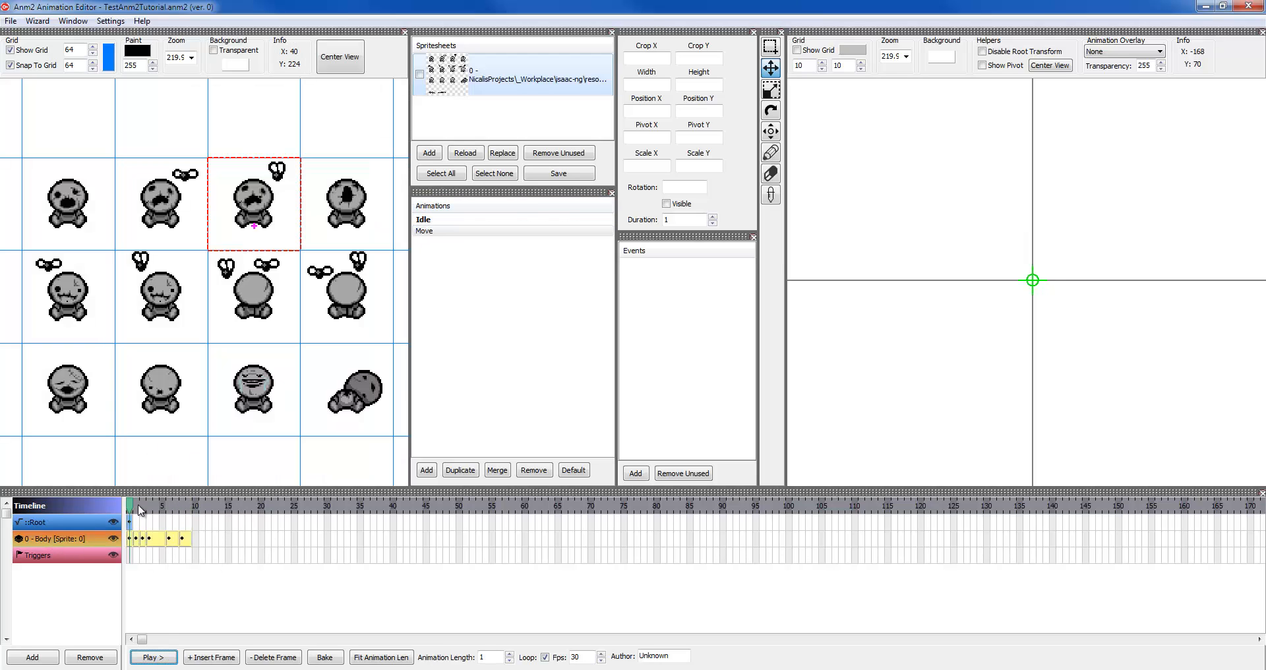
{"action": "mouse_move", "coordinate": [137, 504]}
{"action": "left_mouse_down"}
{"action": "mouse_move", "coordinate": [194, 507]}
{"action": "mouse_move", "coordinate": [138, 499]}
{"action": "left_mouse_up"}
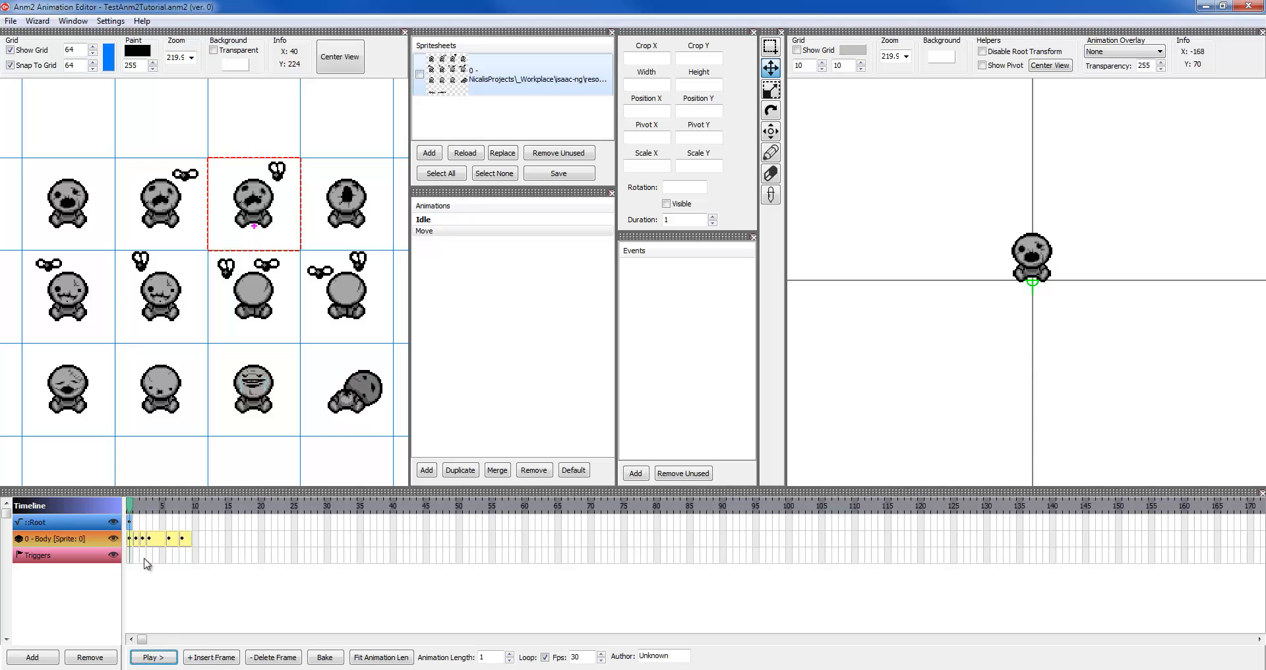
Copy the enlarged fourth Body frame from the Idle animation and reopen the Move animation
{"action": "left_click", "coordinate": [434, 222]}
{"action": "left_click", "coordinate": [170, 539]}
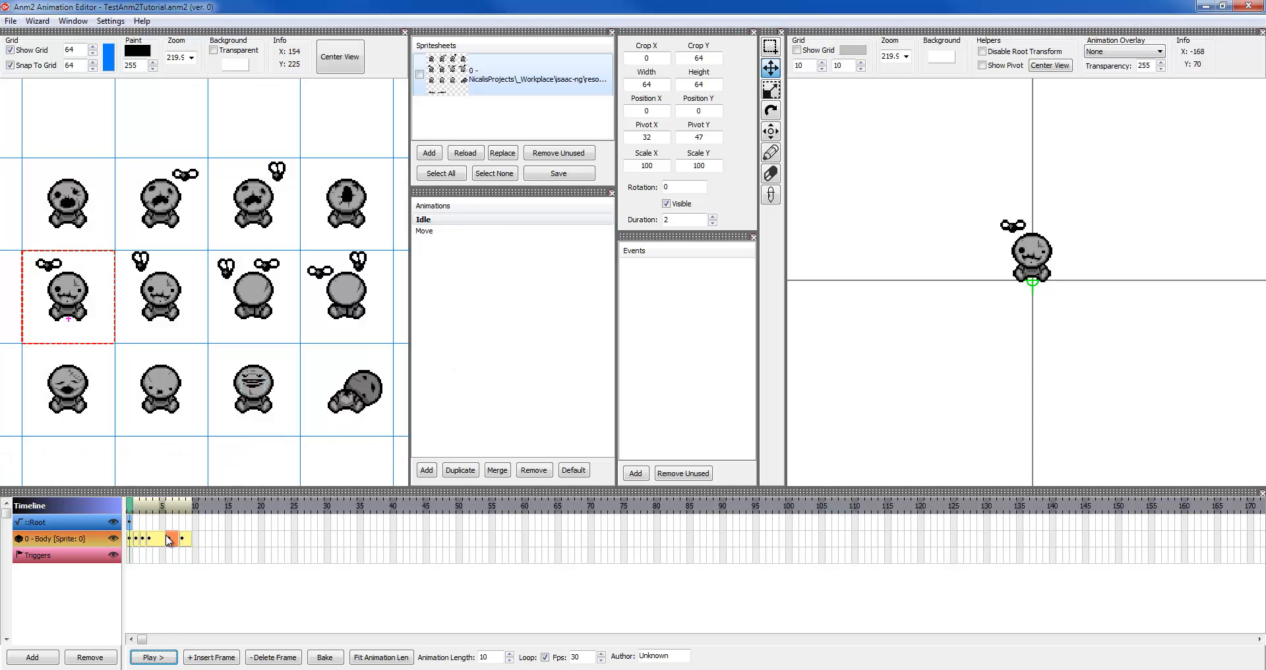
{"action": "left_click", "coordinate": [158, 541]}
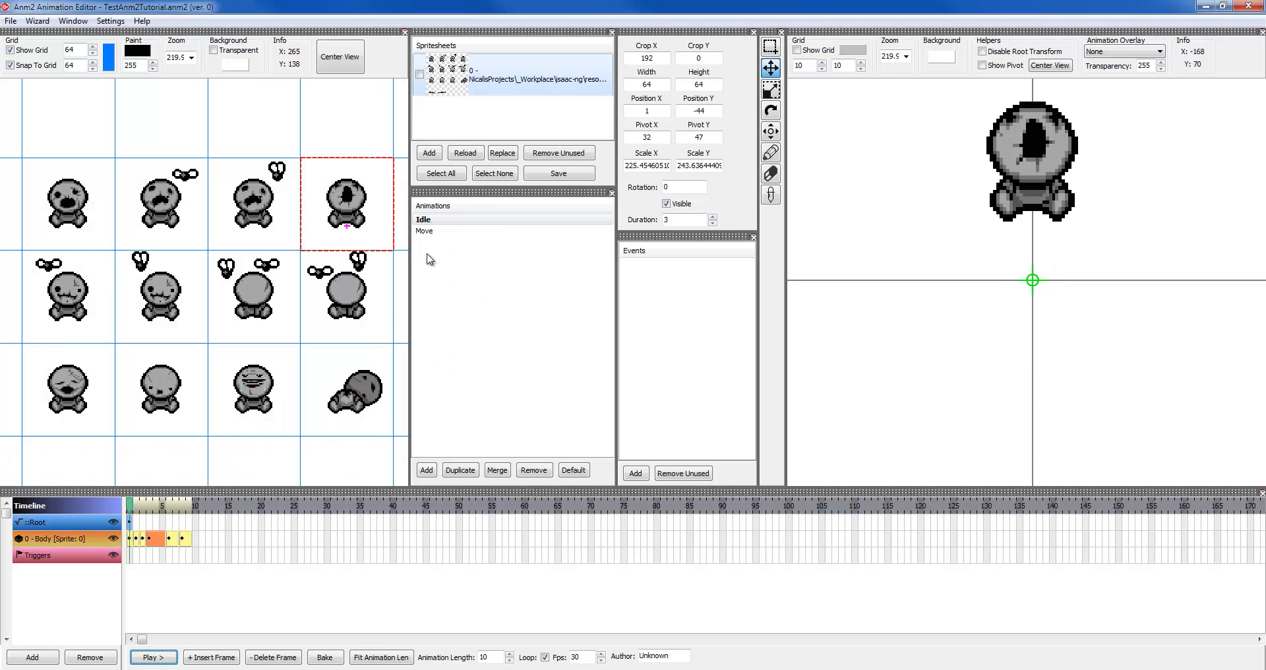
{"action": "left_click", "coordinate": [423, 230]}
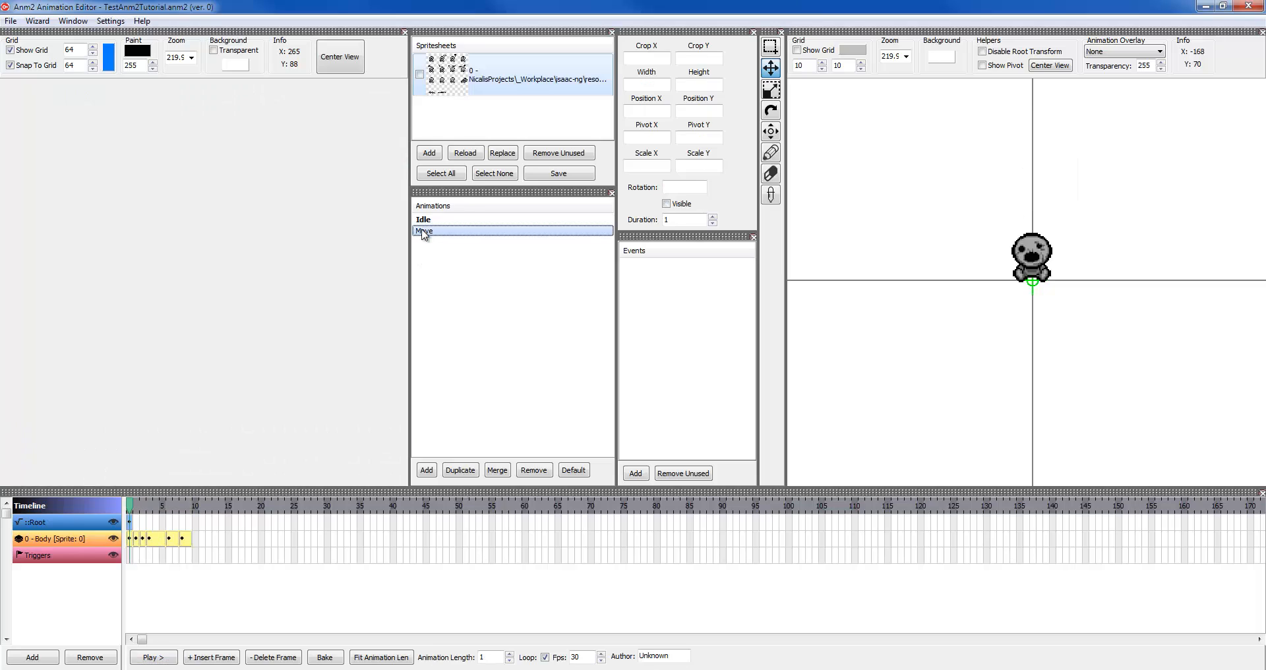
Delete all six Body frames from the Move animation
{"action": "left_click", "coordinate": [130, 535]}
{"action": "key", "text": "Delete"}
{"action": "key", "text": "Delete"}
{"action": "key", "text": "Delete"}
{"action": "key", "text": "Delete"}
{"action": "key", "text": "Delete"}
{"action": "key", "text": "Delete"}
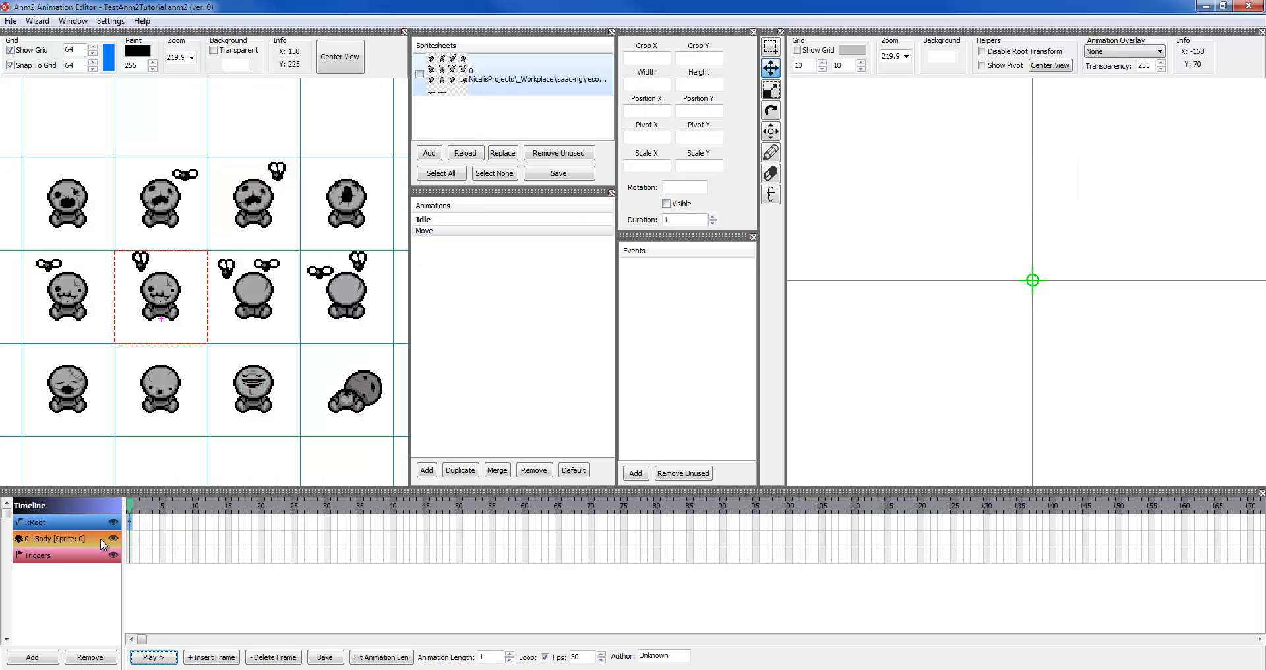
Paste the copied enlarged frame seven times into Move's Body layer
{"action": "key", "text": "ctrl+v"}
{"action": "key", "text": "ctrl+v"}
{"action": "key", "text": "ctrl+v"}
{"action": "key", "text": "ctrl+v"}
{"action": "key", "text": "ctrl+v"}
{"action": "key", "text": "ctrl+v"}
{"action": "key", "text": "ctrl+v"}
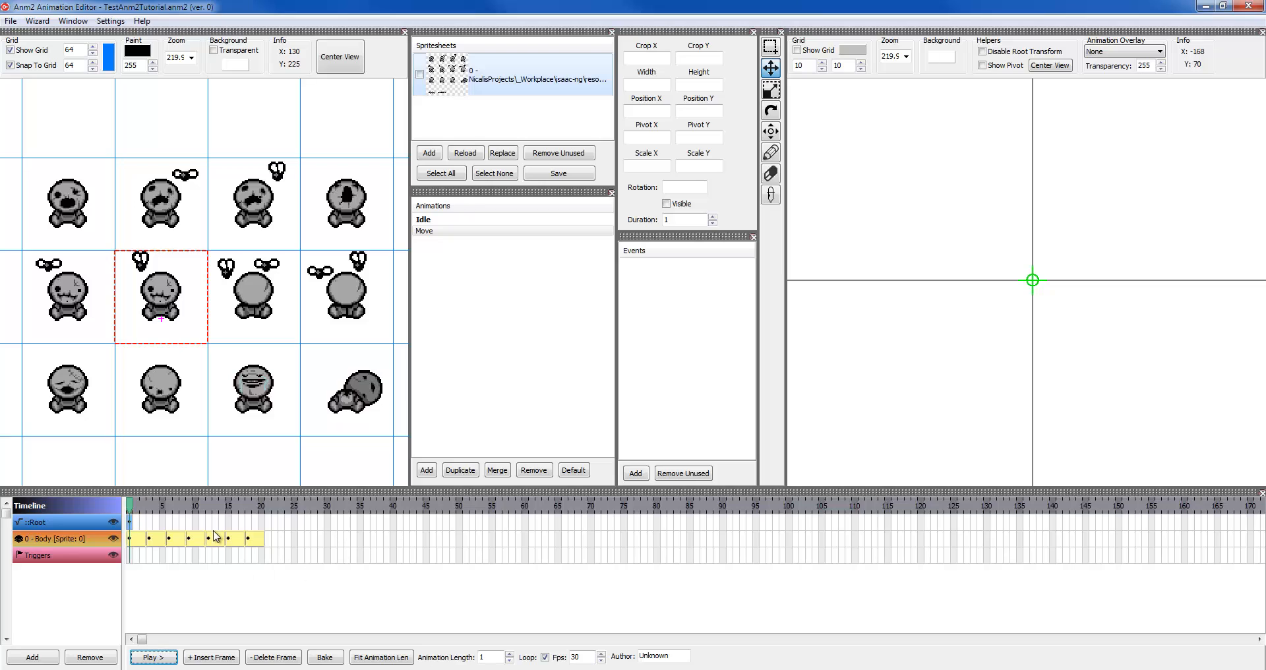
Set the fifth pasted frame's duration to 1 and paste one more copy into Move's Body layer
{"action": "left_click", "coordinate": [216, 538]}
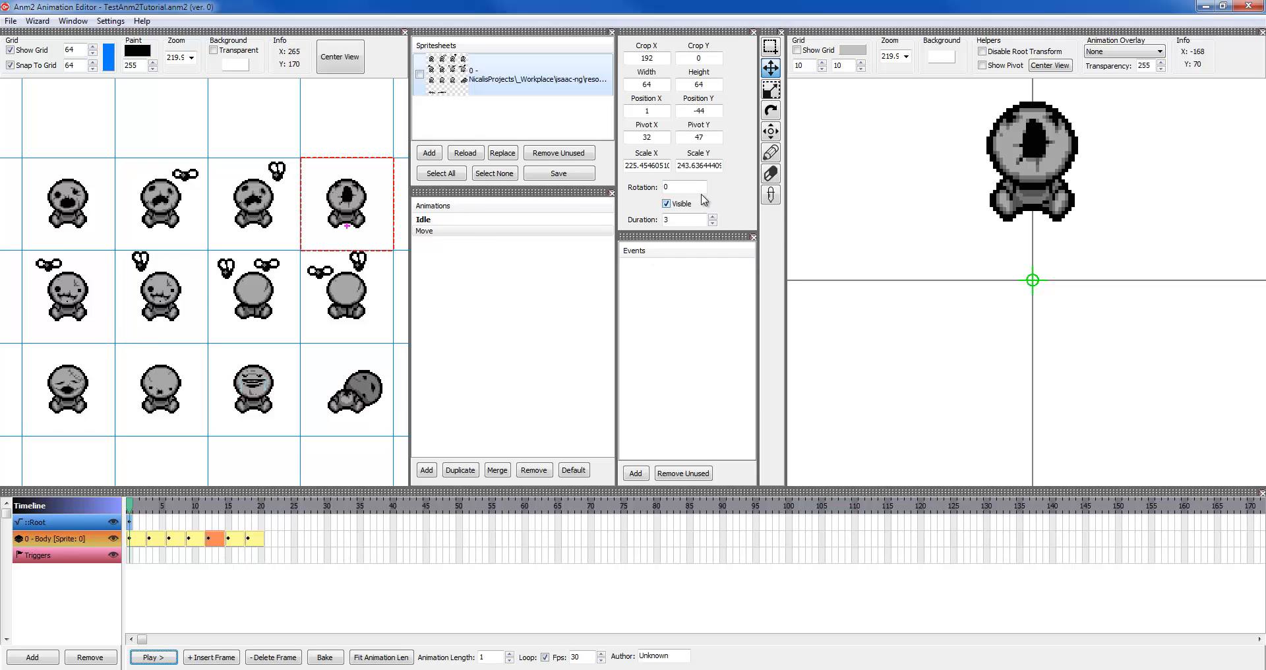
{"action": "left_click", "coordinate": [713, 223]}
{"action": "left_click", "coordinate": [713, 223]}
{"action": "key", "text": "ctrl+v"}
Set the duration of the last Body frame in Move to 6
{"action": "left_click", "coordinate": [257, 547]}
{"action": "left_click", "coordinate": [713, 216]}
{"action": "left_click", "coordinate": [713, 217]}
{"action": "left_click", "coordinate": [713, 216]}
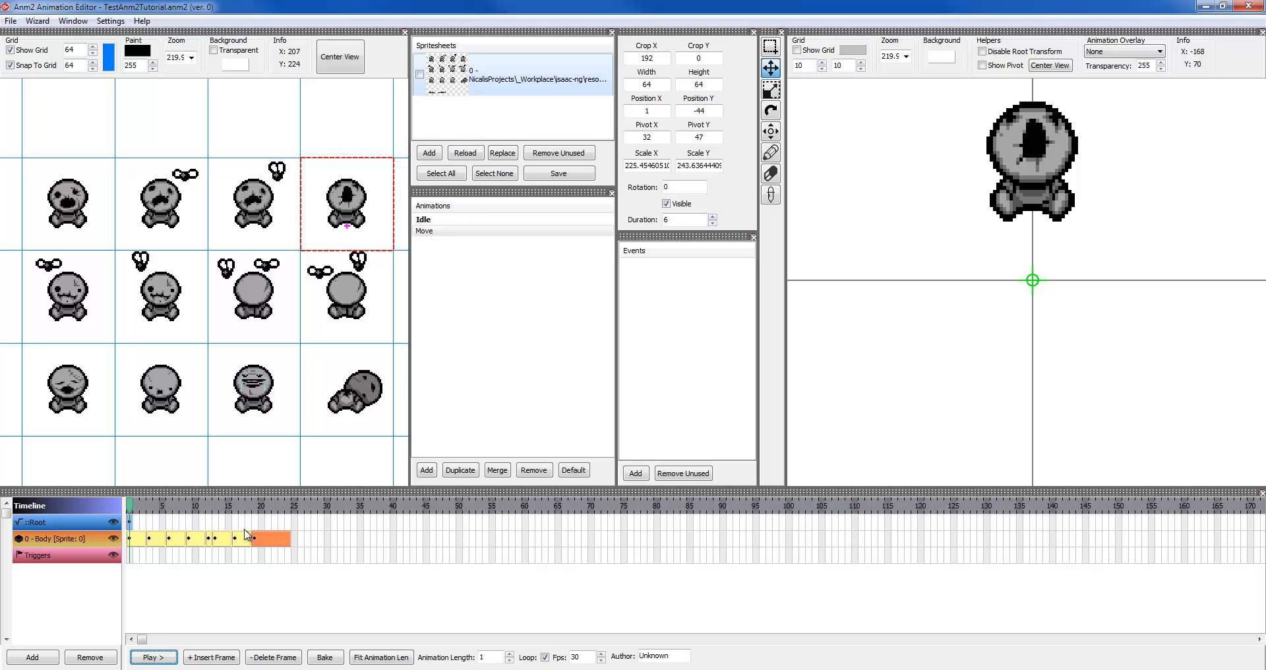
Paste the copied frame two more times into Move's Body layer
{"action": "left_click", "coordinate": [207, 539]}
{"action": "key", "text": "ctrl+v"}
{"action": "left_click", "coordinate": [226, 541]}
{"action": "left_click", "coordinate": [77, 539]}
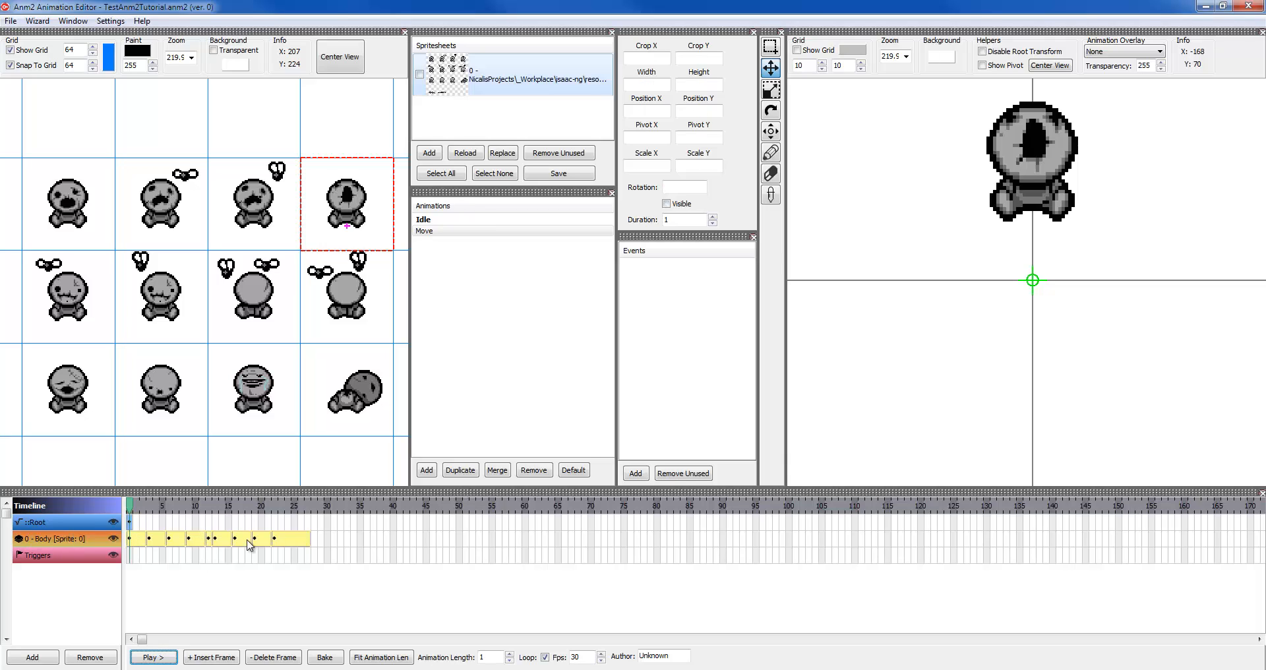
{"action": "key", "text": "ctrl+v"}
Clear Move's Body layer by deleting all of its pasted frames
{"action": "left_click", "coordinate": [140, 544]}
{"action": "key", "text": "Delete"}
{"action": "key", "text": "Delete"}
{"action": "key", "text": "Delete"}
{"action": "key", "text": "Delete"}
{"action": "key", "text": "Delete"}
{"action": "key", "text": "Delete"}
{"action": "key", "text": "Delete"}
{"action": "key", "text": "Delete"}
{"action": "key", "text": "Delete"}
{"action": "key", "text": "Delete"}
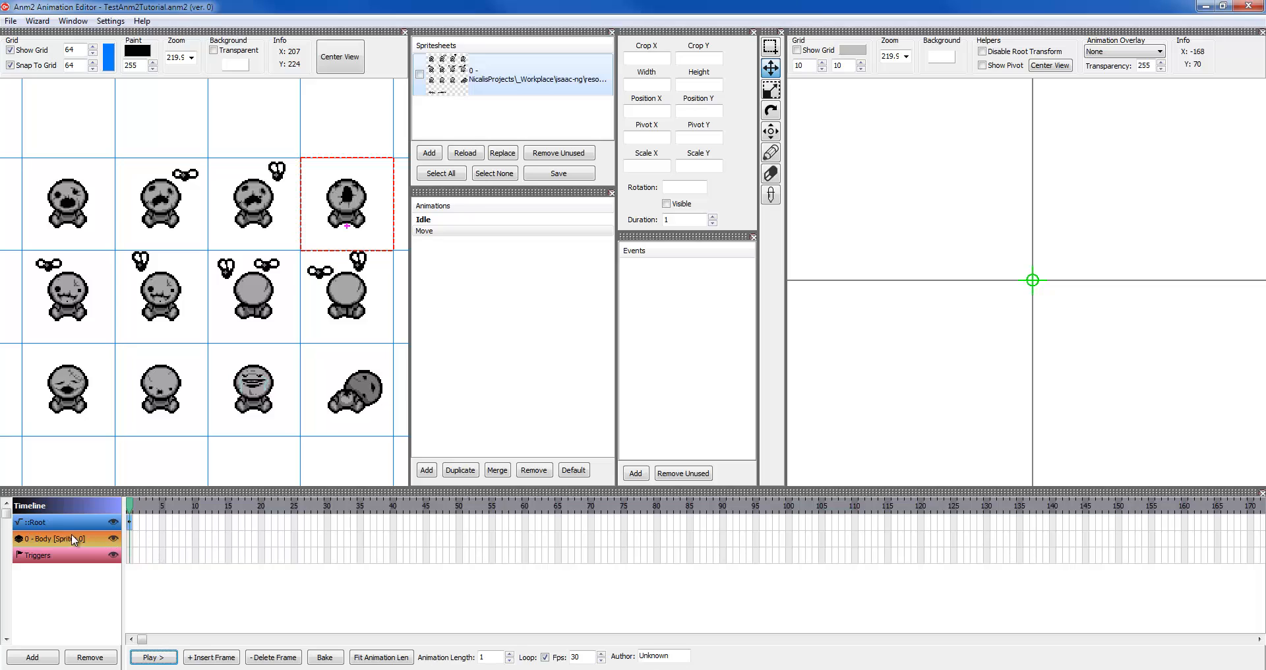
Paste two copies of the enlarged frame after Idle's fourth Body frame and delete both again
{"action": "left_click", "coordinate": [429, 220]}
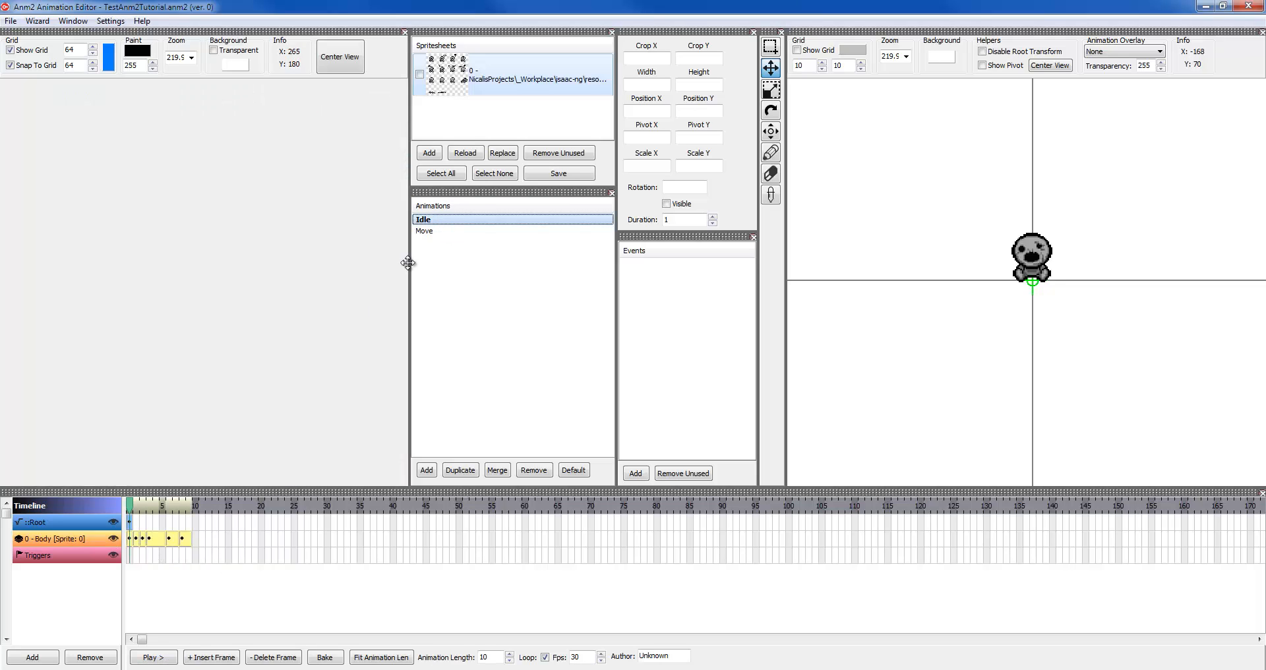
{"action": "left_click", "coordinate": [156, 539]}
{"action": "key", "text": "ctrl+v"}
{"action": "key", "text": "ctrl+v"}
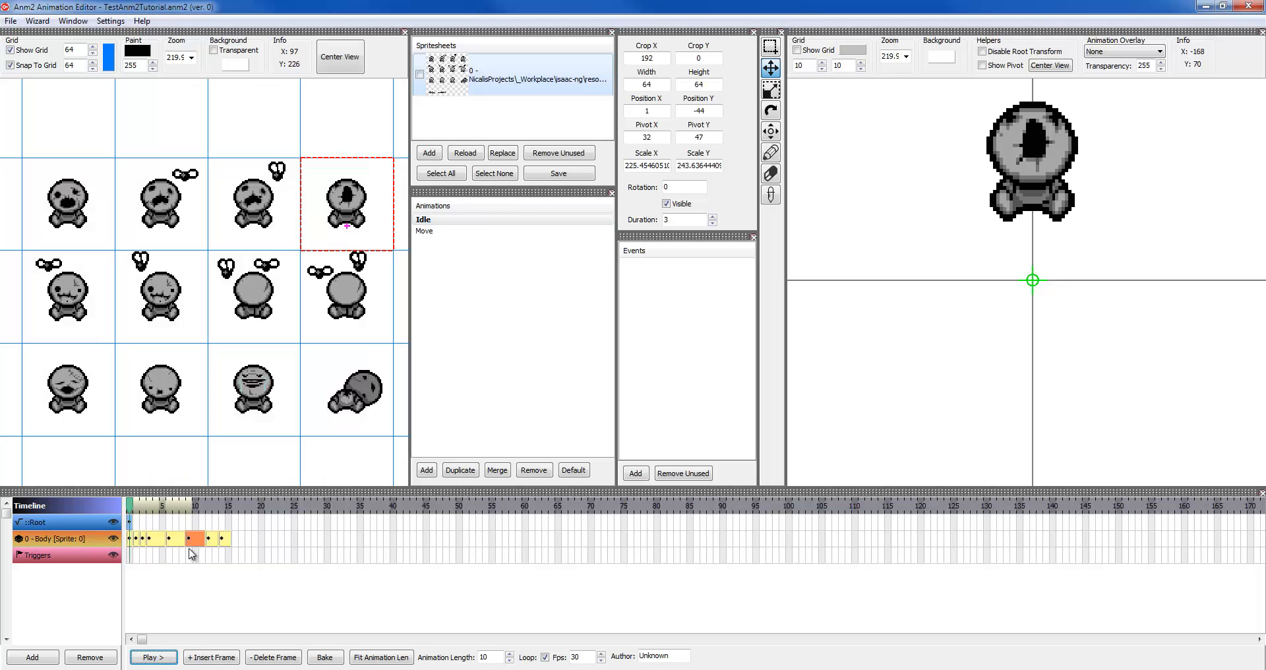
{"action": "left_click", "coordinate": [174, 541]}
{"action": "key", "text": "Delete"}
{"action": "key", "text": "Delete"}
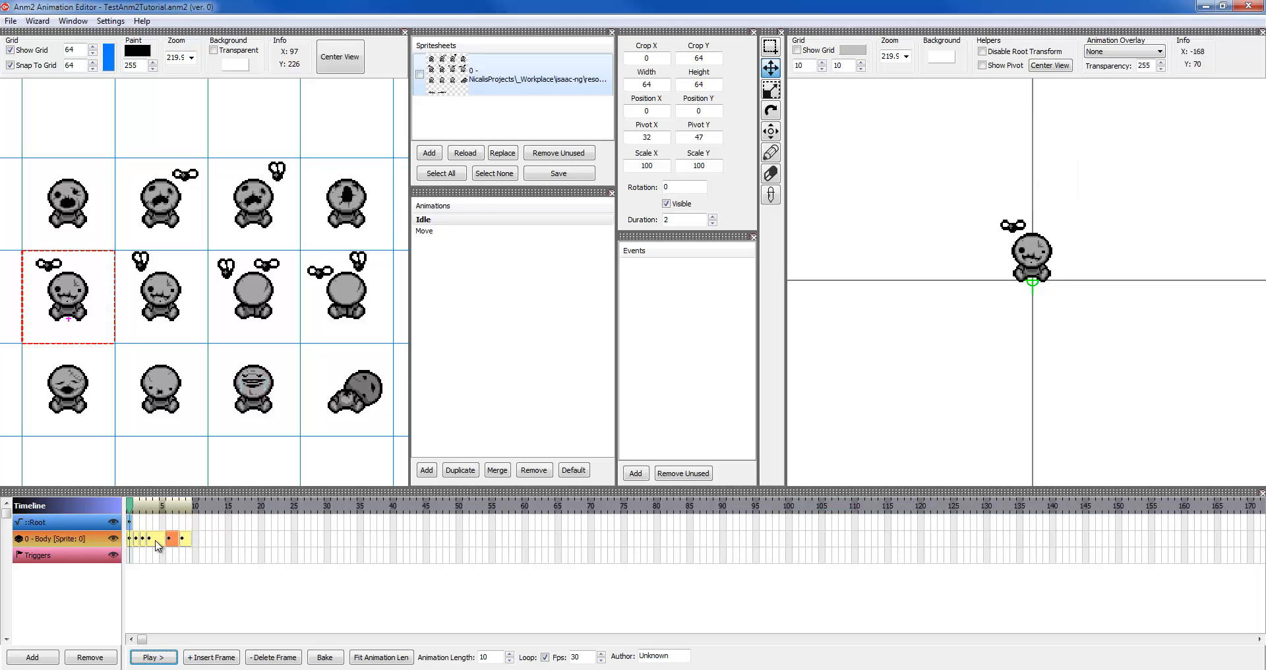
Extend Idle's fourth Body frame to a duration of 7, fit the animation length, and scrub through it
{"action": "left_click", "coordinate": [156, 541]}
{"action": "key", "text": "plus"}
{"action": "key", "text": "plus"}
{"action": "key", "text": "plus"}
{"action": "key", "text": "plus"}
{"action": "left_click", "coordinate": [384, 657]}
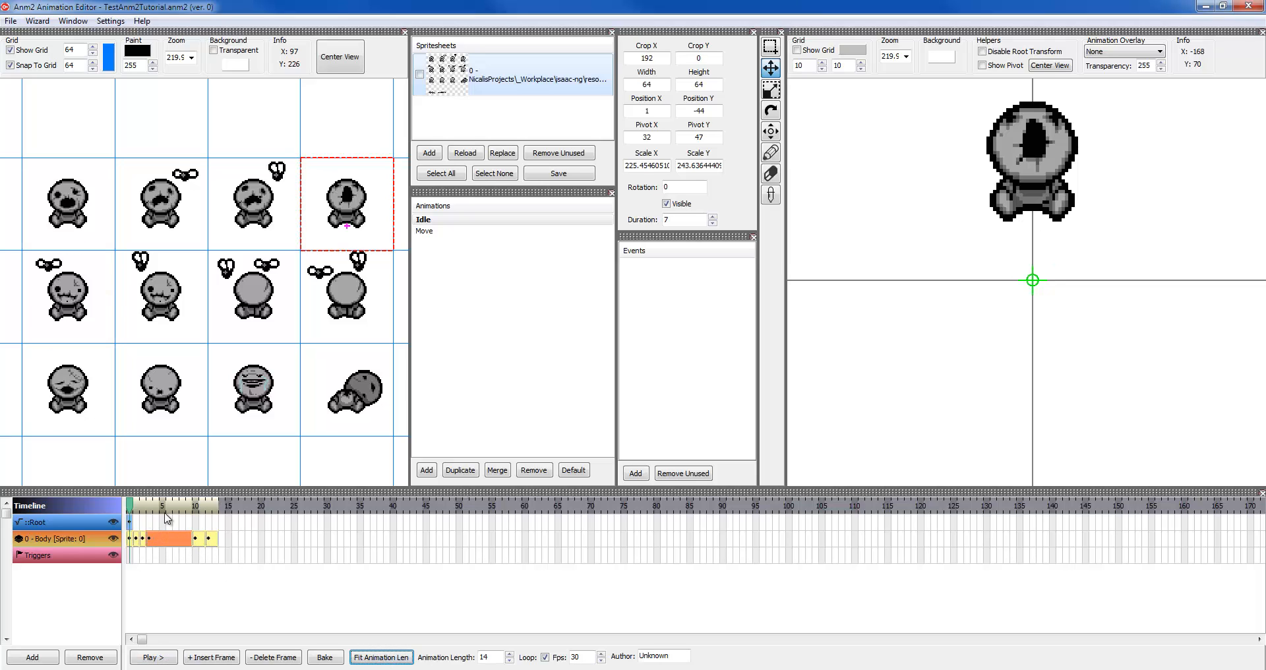
{"action": "left_click_drag", "start_coordinate": [135, 505], "coordinate": [163, 513]}
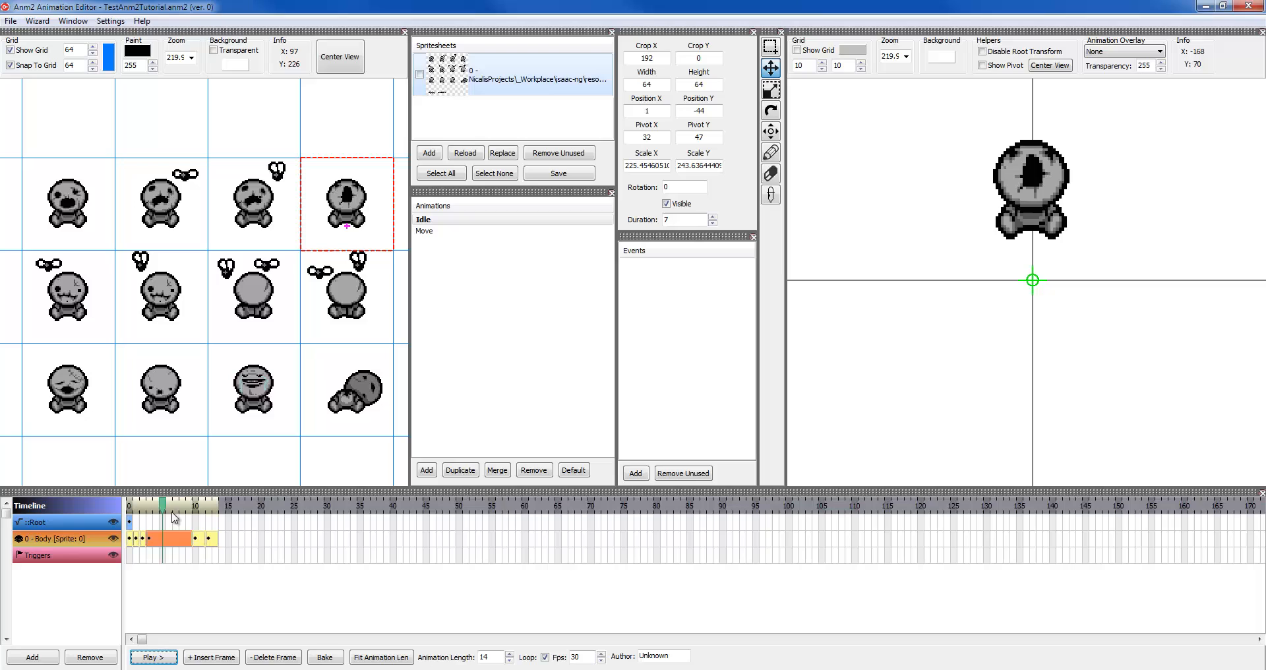
Bake the fourth Body frame at interval 1 with Round Scale and Round Rotation enabled, and scrub through the baked frames
{"action": "left_click", "coordinate": [324, 657]}
{"action": "left_click_drag", "start_coordinate": [634, 299], "coordinate": [370, 269]}
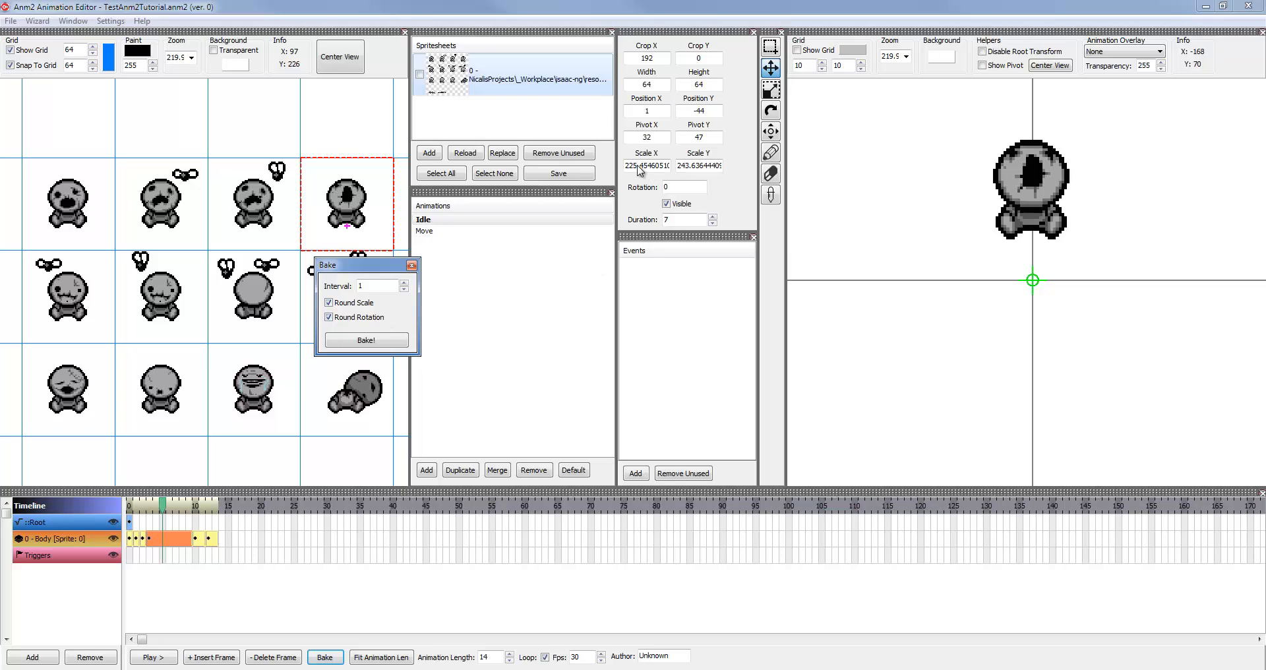
{"action": "left_click", "coordinate": [365, 339]}
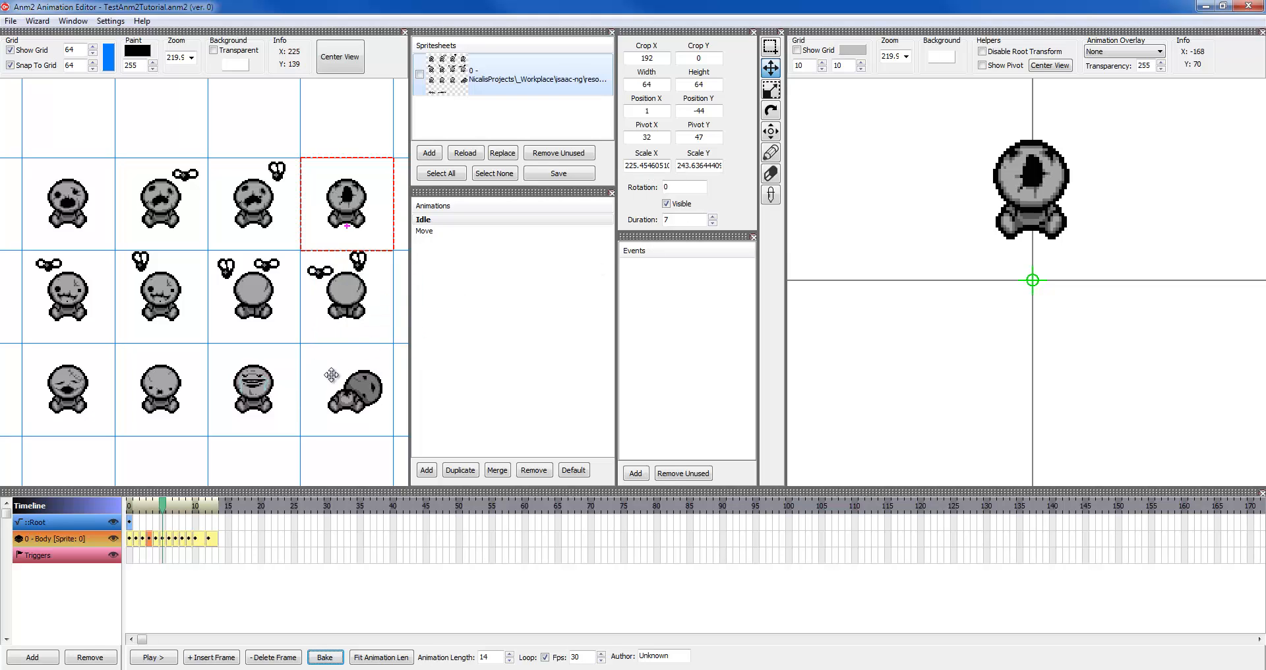
{"action": "left_click", "coordinate": [149, 510]}
{"action": "left_click_drag", "start_coordinate": [149, 510], "coordinate": [176, 509]}
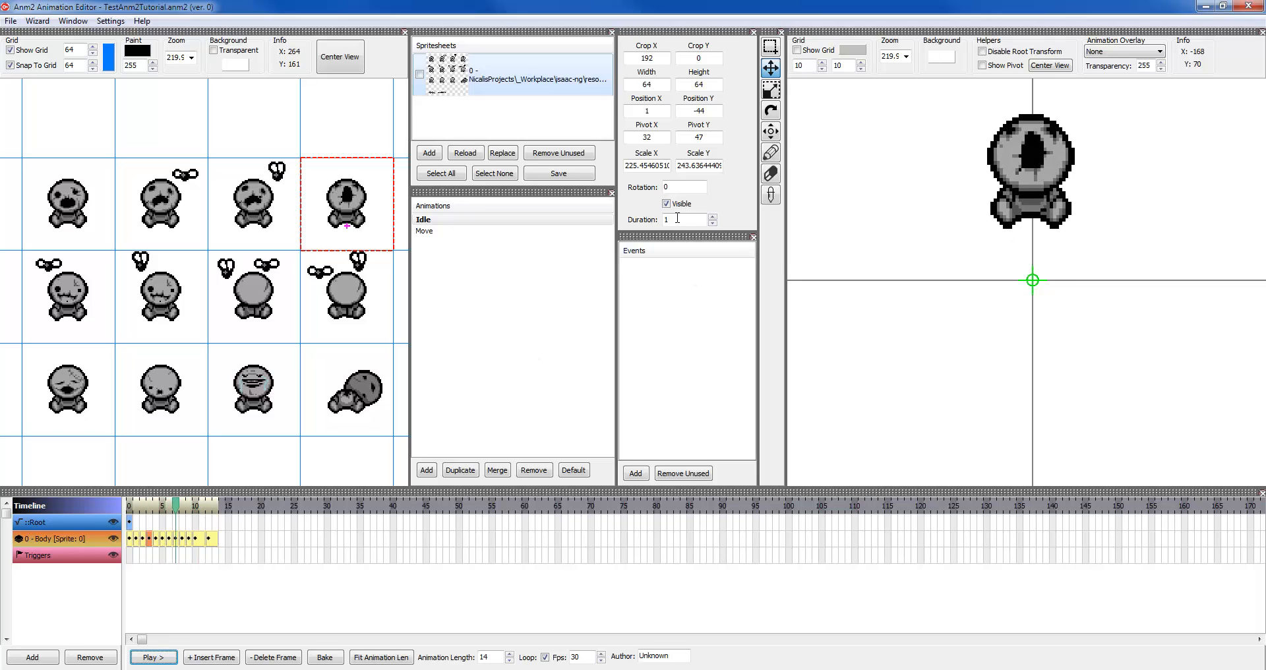
Delete frames from Idle's Body layer, starting at the second frame, until only three frames remain
{"action": "left_click", "coordinate": [136, 539]}
{"action": "key", "text": "Delete"}
{"action": "key", "text": "Delete"}
{"action": "key", "text": "Delete"}
{"action": "key", "text": "Delete"}
{"action": "key", "text": "Delete"}
{"action": "key", "text": "Delete"}
{"action": "key", "text": "Delete"}
{"action": "key", "text": "Delete"}
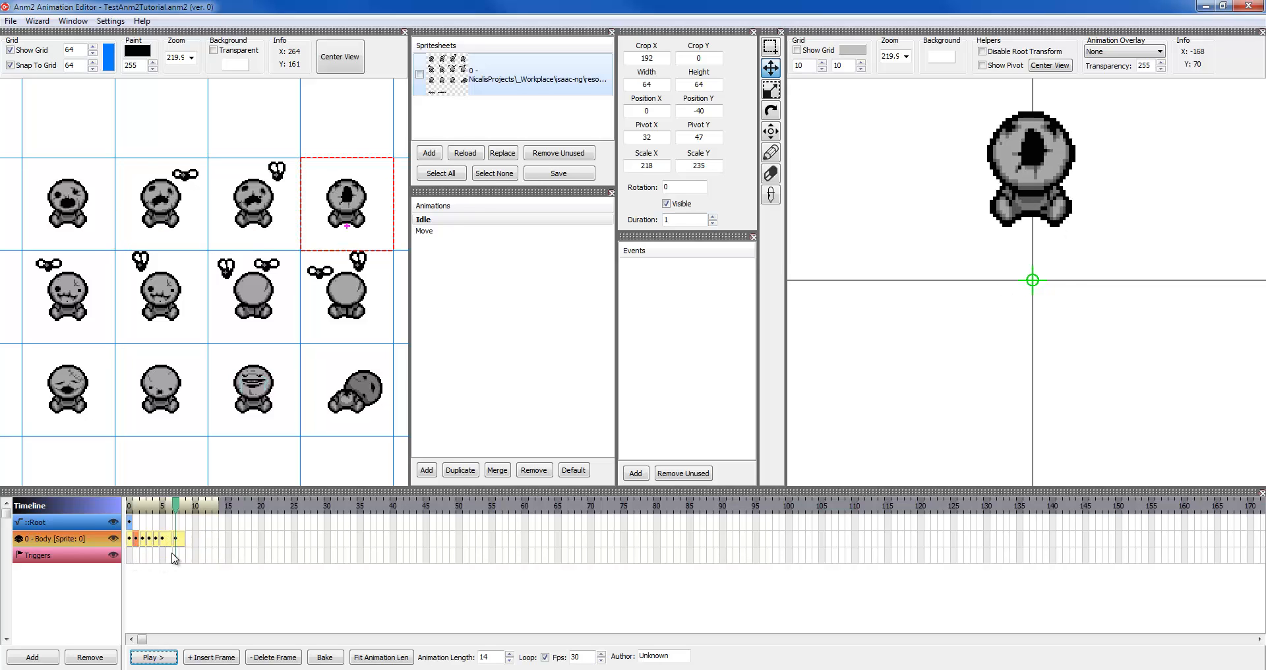
{"action": "key", "text": "Delete"}
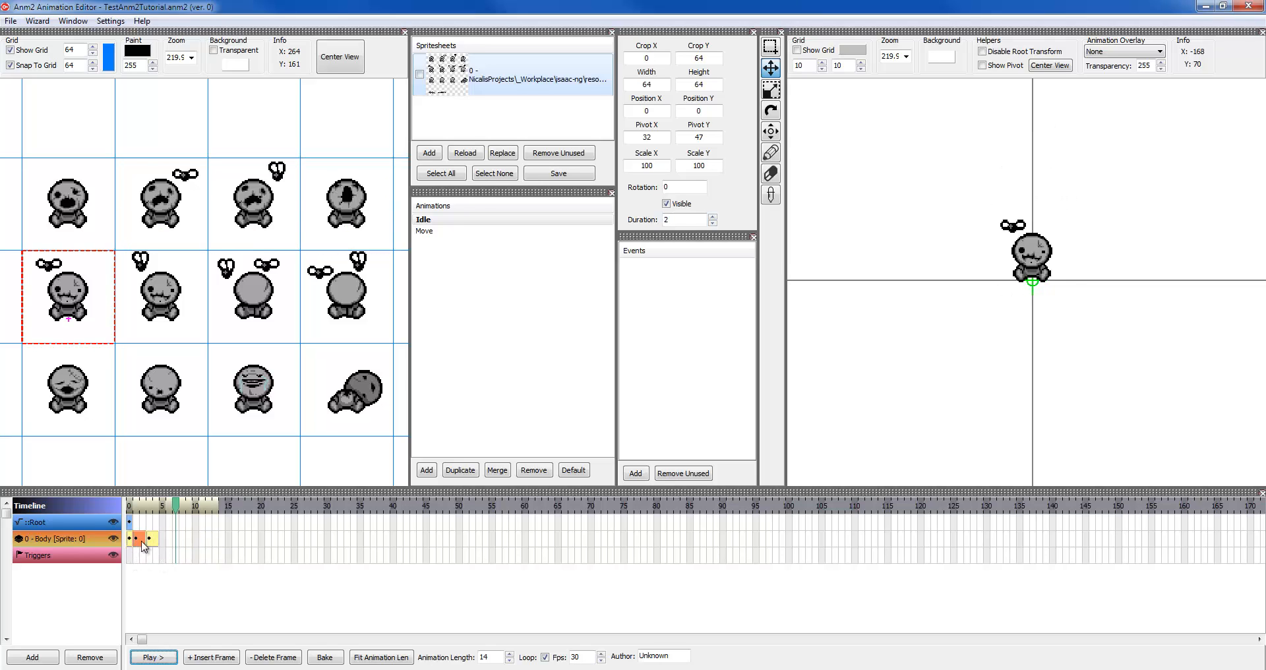
Extend Idle's second Body frame to a duration of 12 and enlarge the third frame to a scale of about 254 by 256
{"action": "left_click", "coordinate": [149, 541]}
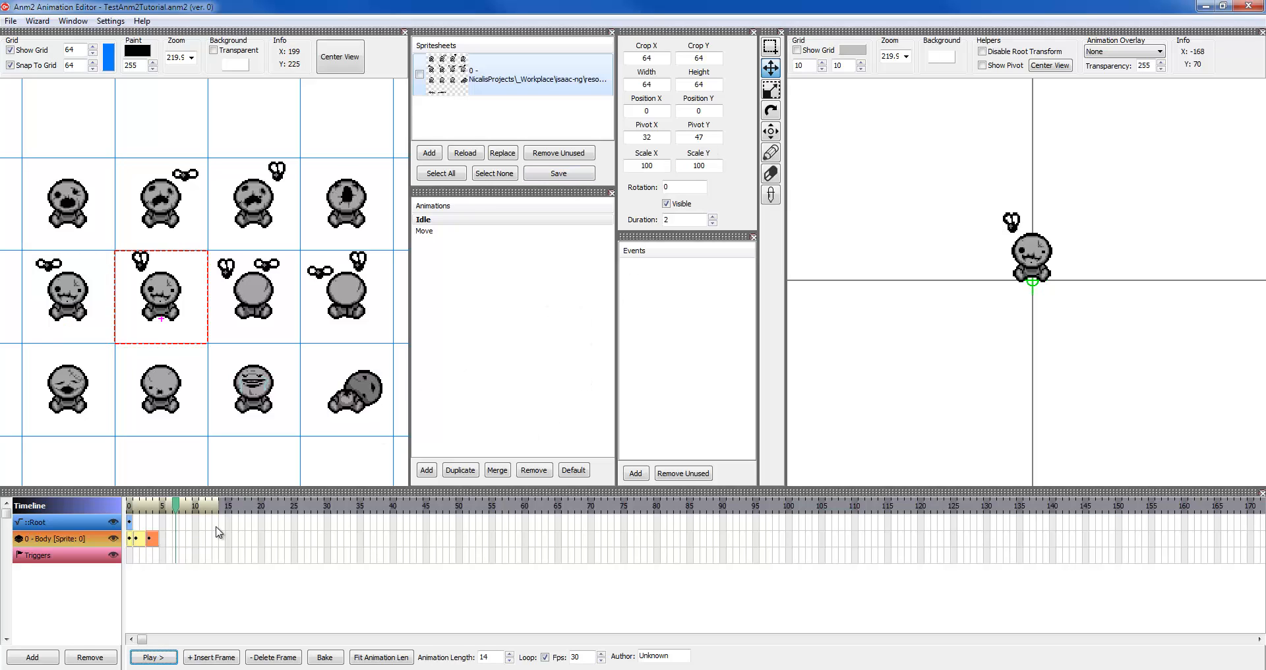
{"action": "left_click", "coordinate": [138, 539]}
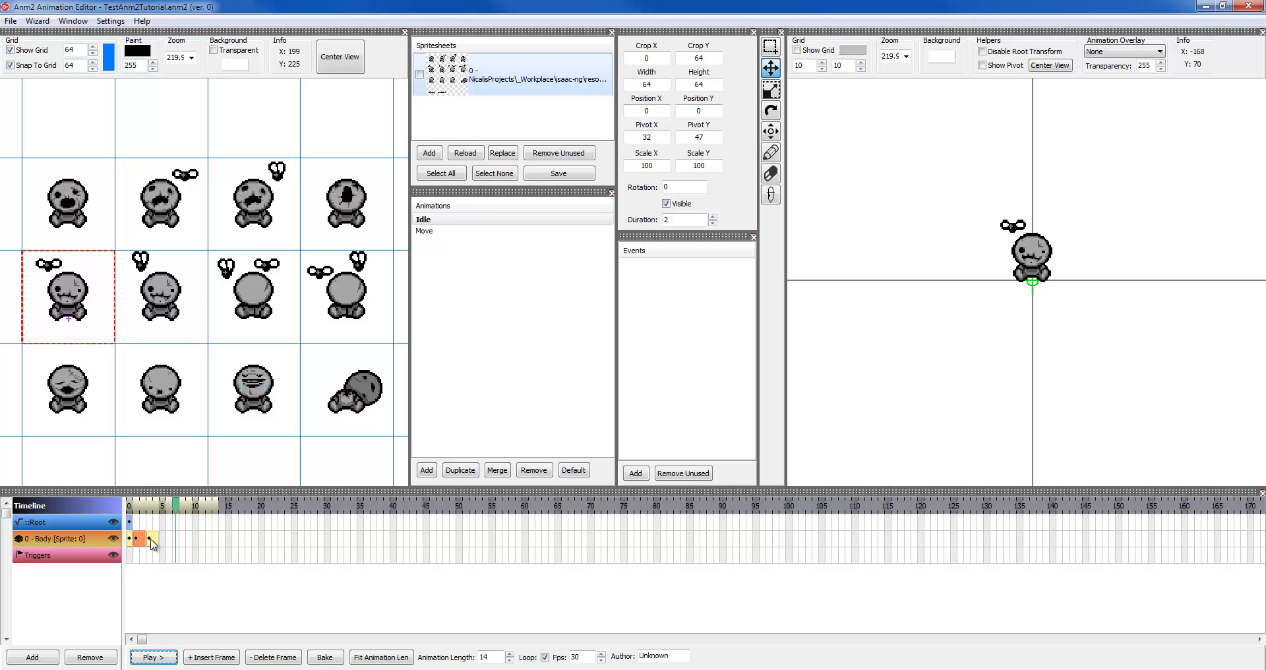
{"action": "left_click_drag", "start_coordinate": [151, 543], "coordinate": [221, 544]}
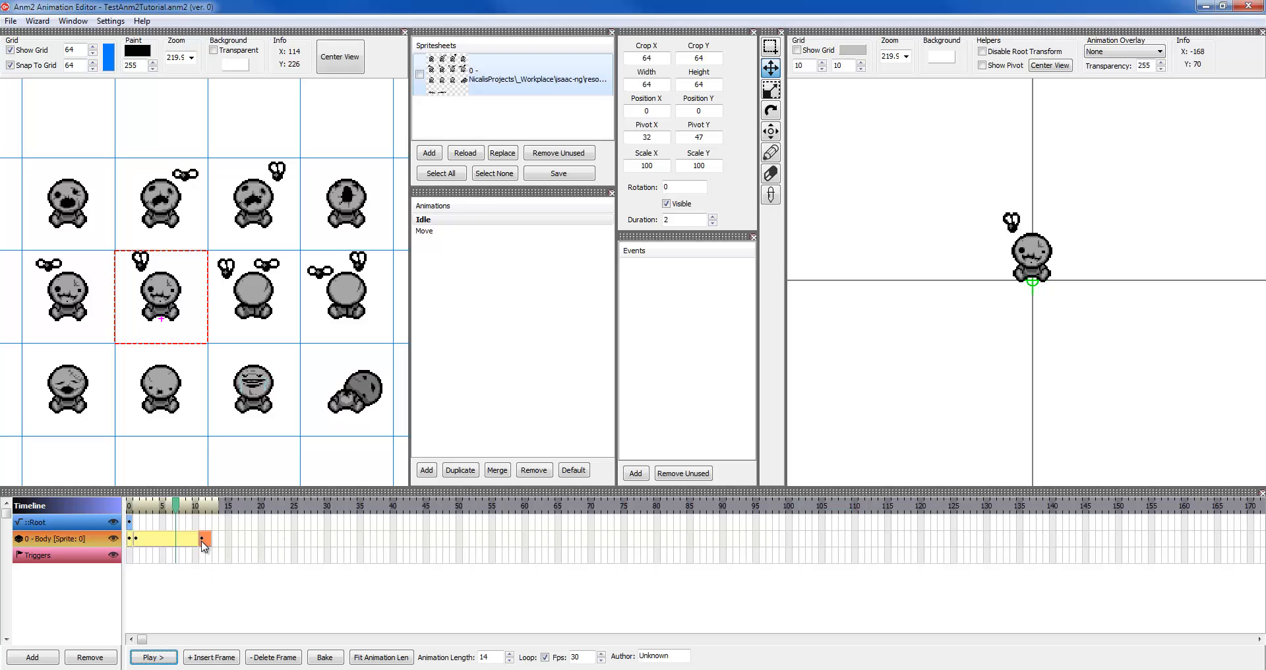
{"action": "left_click_drag", "start_coordinate": [201, 541], "coordinate": [195, 511]}
{"action": "left_click_drag", "start_coordinate": [1038, 303], "coordinate": [1263, 481]}
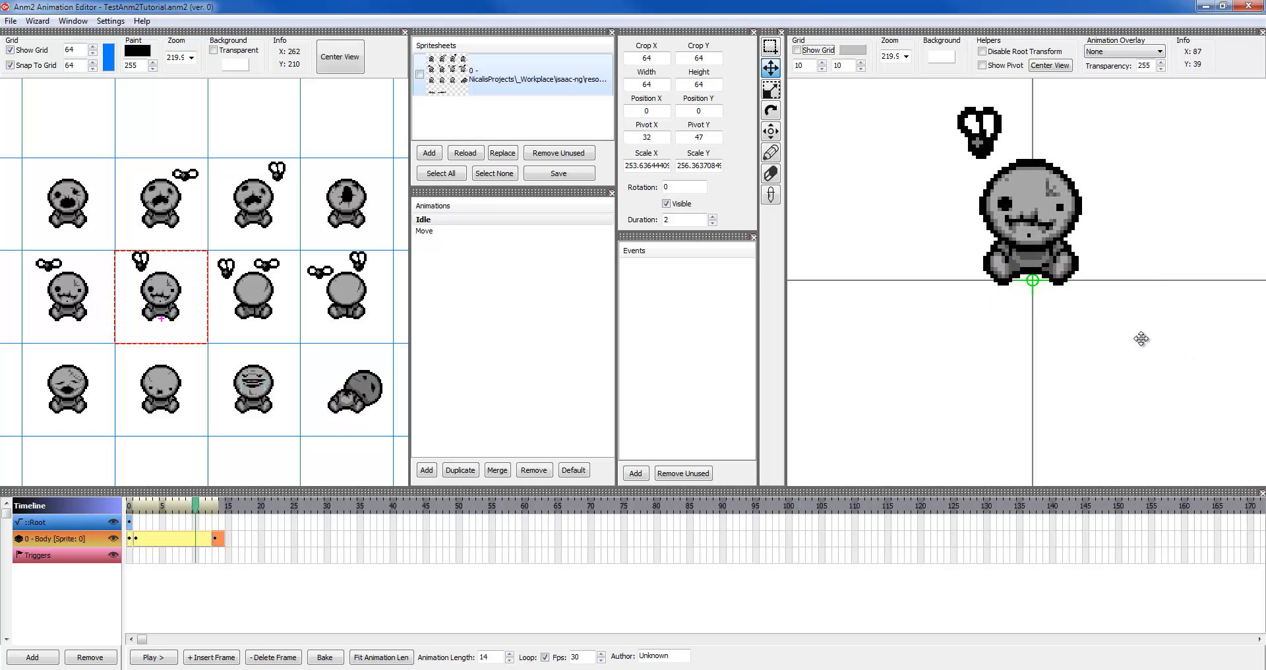
{"action": "mouse_move", "coordinate": [191, 503]}
{"action": "left_mouse_down"}
{"action": "mouse_move", "coordinate": [173, 516]}
{"action": "mouse_move", "coordinate": [246, 510]}
{"action": "mouse_move", "coordinate": [196, 511]}
{"action": "left_mouse_up"}
Bake Idle's second Body frame at interval 1 with Round Scale enabled, and check the result in the preview
{"action": "left_click", "coordinate": [161, 540]}
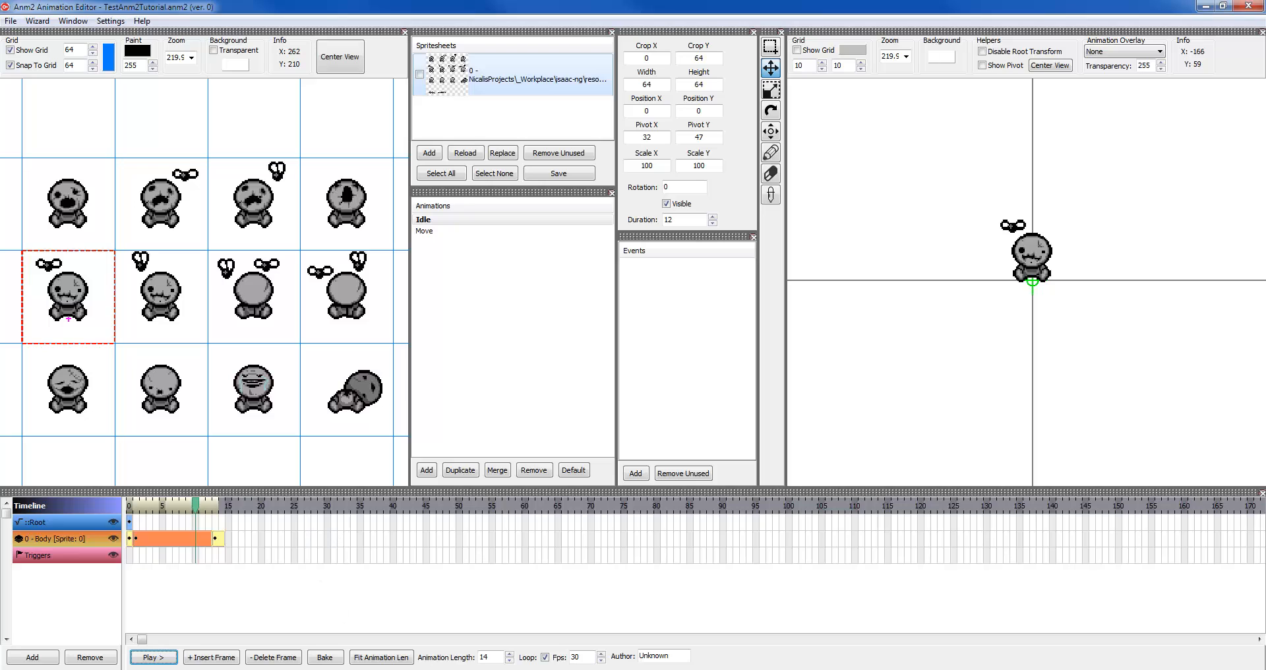
{"action": "left_click", "coordinate": [333, 658]}
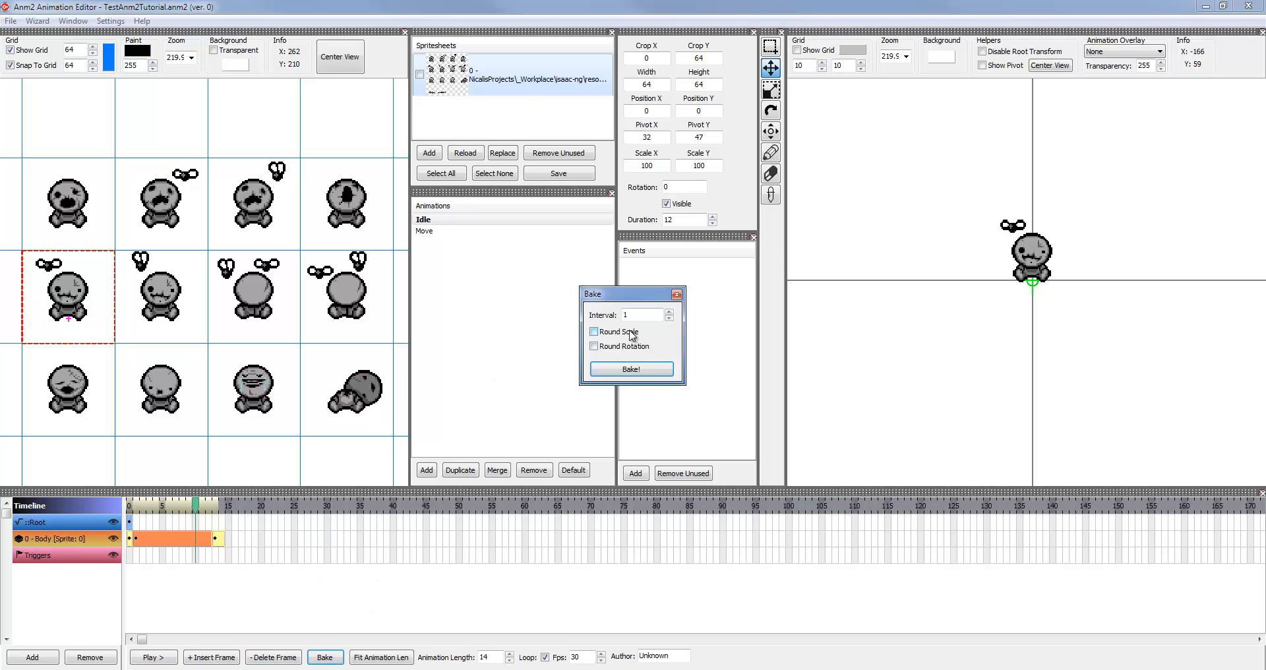
{"action": "left_click", "coordinate": [608, 332]}
{"action": "left_click", "coordinate": [627, 368]}
{"action": "mouse_move", "coordinate": [201, 508]}
{"action": "left_mouse_down"}
{"action": "mouse_move", "coordinate": [137, 508]}
{"action": "mouse_move", "coordinate": [242, 508]}
{"action": "mouse_move", "coordinate": [155, 508]}
{"action": "mouse_move", "coordinate": [222, 509]}
{"action": "mouse_move", "coordinate": [165, 511]}
{"action": "mouse_move", "coordinate": [202, 509]}
{"action": "left_mouse_up"}
{"action": "mouse_move", "coordinate": [969, 319]}
{"action": "left_mouse_down"}
{"action": "mouse_move", "coordinate": [915, 333]}
{"action": "mouse_move", "coordinate": [961, 316]}
{"action": "left_mouse_up"}
{"action": "scroll", "coordinate": [976, 350], "scroll_direction": "up", "scroll_amount": 3}
{"action": "scroll", "coordinate": [961, 316], "scroll_direction": "up", "scroll_amount": 2}
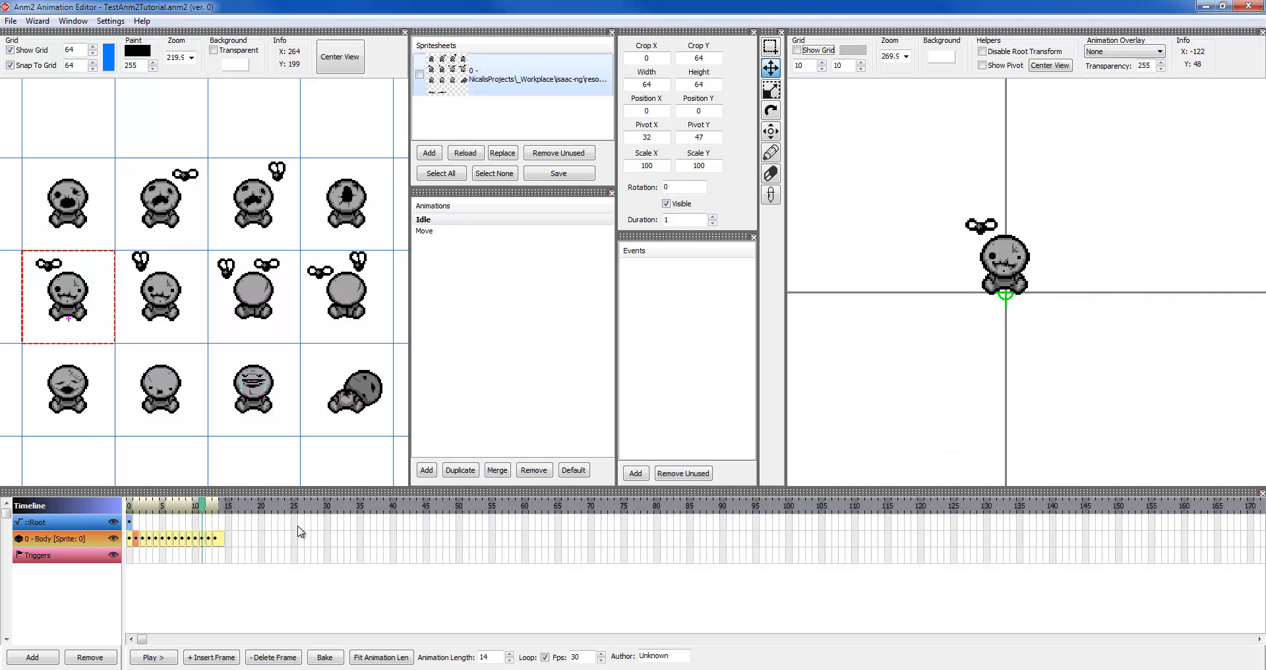
Step back and forth through Idle's baked Body frames to compare their Scale X and Scale Y values, and scrub the animation
{"action": "left_click", "coordinate": [136, 541]}
{"action": "key", "text": "alt"}
{"action": "left_click", "coordinate": [140, 540]}
{"action": "left_click", "coordinate": [156, 540]}
{"action": "key", "text": "Right"}
{"action": "key", "text": "Right"}
{"action": "key", "text": "Right"}
{"action": "key", "text": "Right"}
{"action": "key", "text": "Right"}
{"action": "key", "text": "Right"}
{"action": "key", "text": "Right"}
{"action": "key", "text": "Right"}
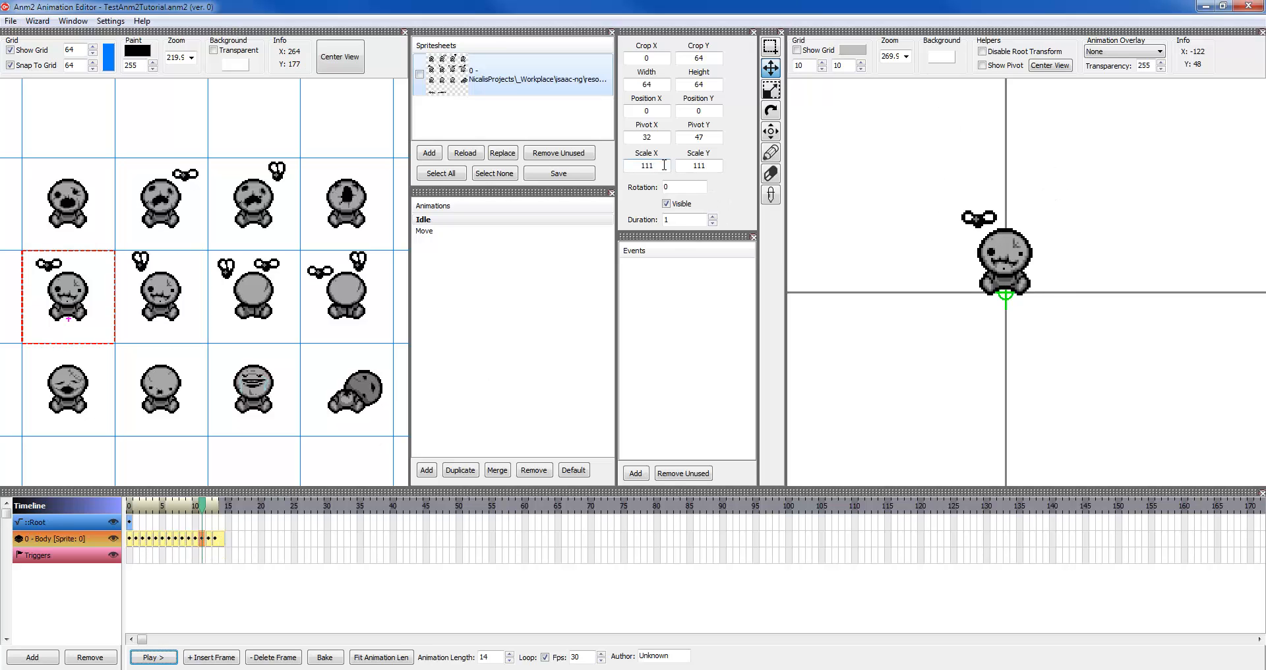
{"action": "key", "text": "Left"}
{"action": "key", "text": "Left"}
{"action": "key", "text": "Left"}
{"action": "key", "text": "Left"}
{"action": "key", "text": "Left"}
{"action": "key", "text": "Left"}
{"action": "key", "text": "Left"}
{"action": "key", "text": "Left"}
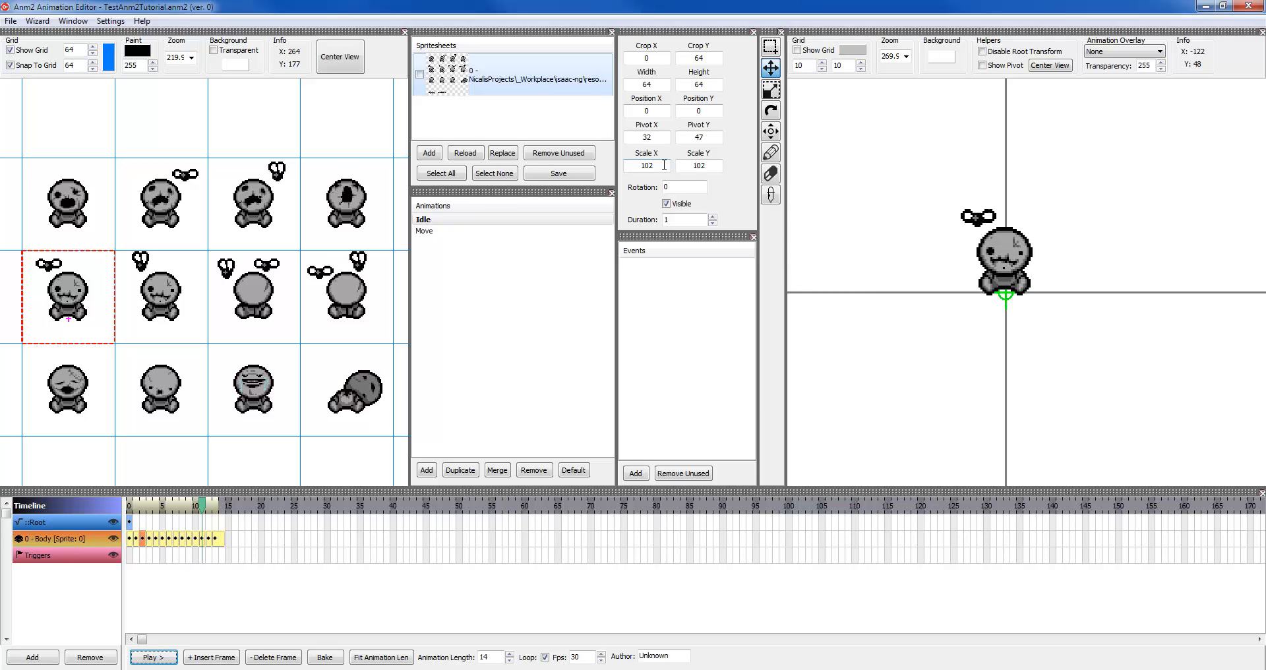
{"action": "key", "text": "Right"}
{"action": "key", "text": "Right"}
{"action": "key", "text": "Right"}
{"action": "key", "text": "Right"}
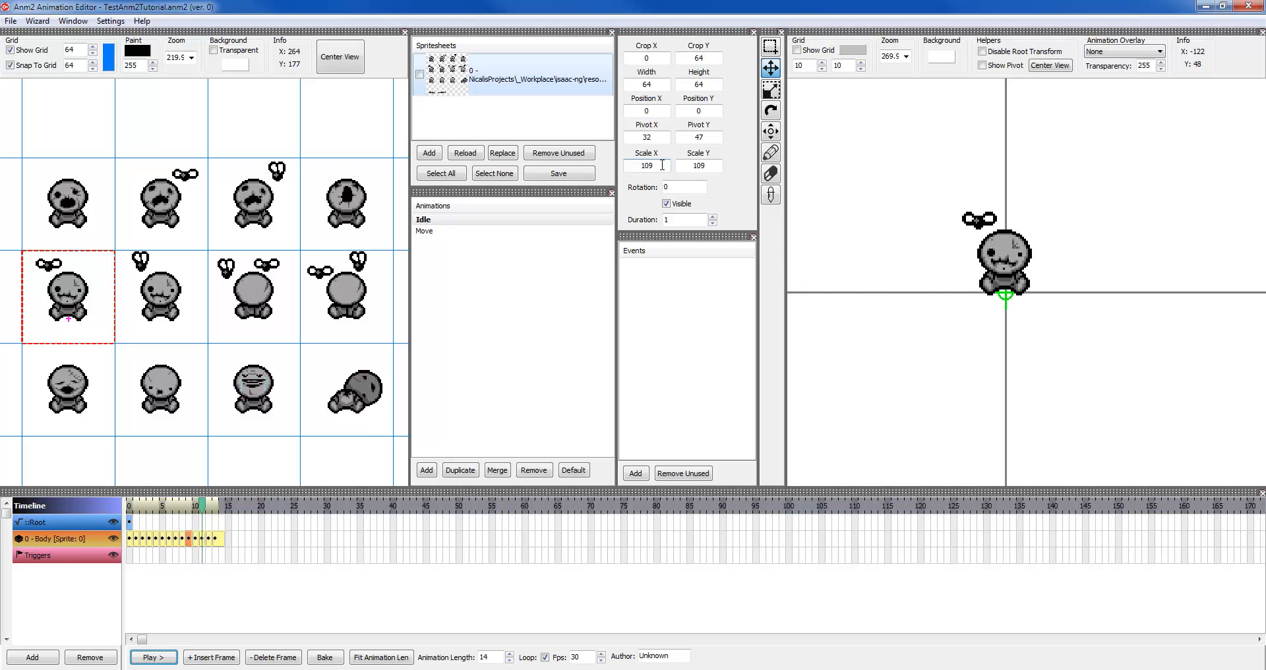
{"action": "key", "text": "Right"}
{"action": "key", "text": "Right"}
{"action": "key", "text": "Right"}
{"action": "key", "text": "Right"}
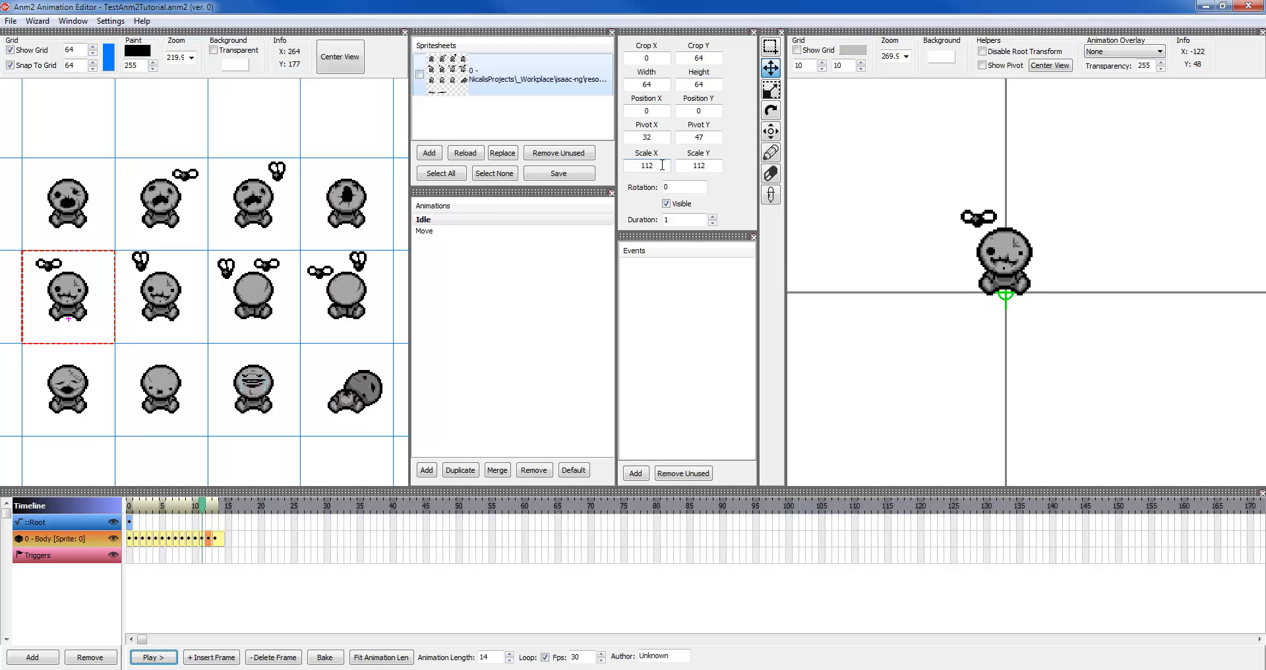
{"action": "key", "text": "Left"}
{"action": "key", "text": "Left"}
{"action": "key", "text": "Right"}
{"action": "key", "text": "Right"}
{"action": "key", "text": "Right"}
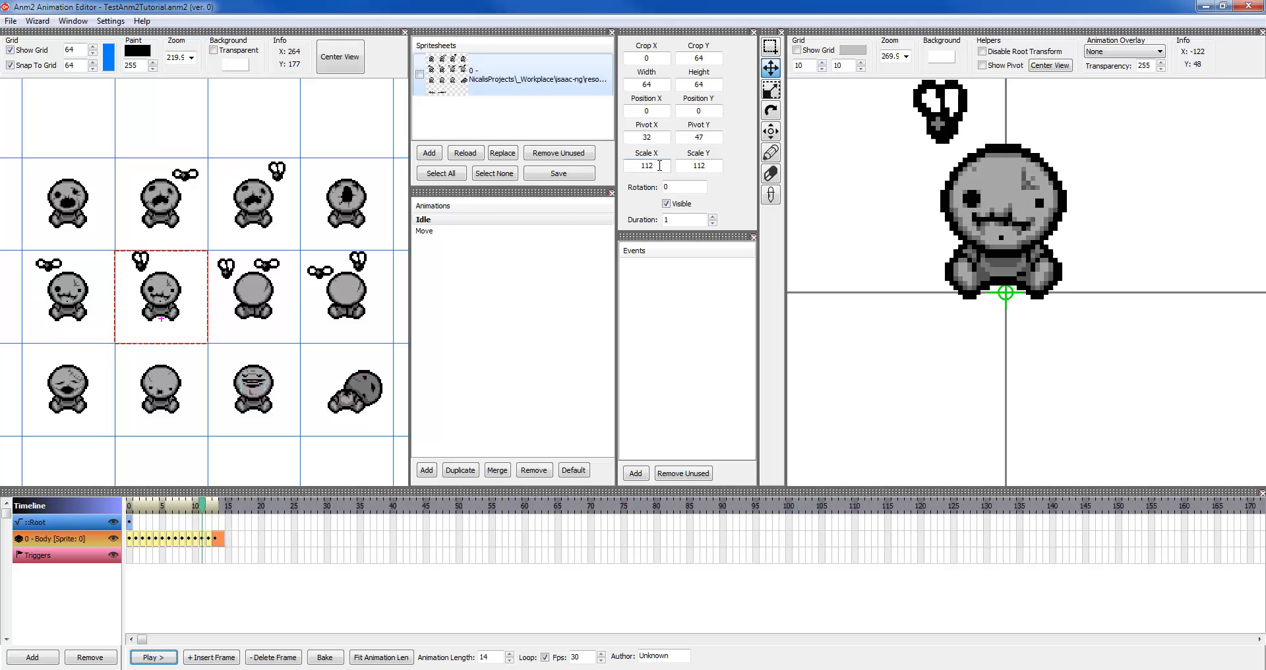
{"action": "key", "text": "Left"}
{"action": "key", "text": "Left"}
{"action": "key", "text": "Right"}
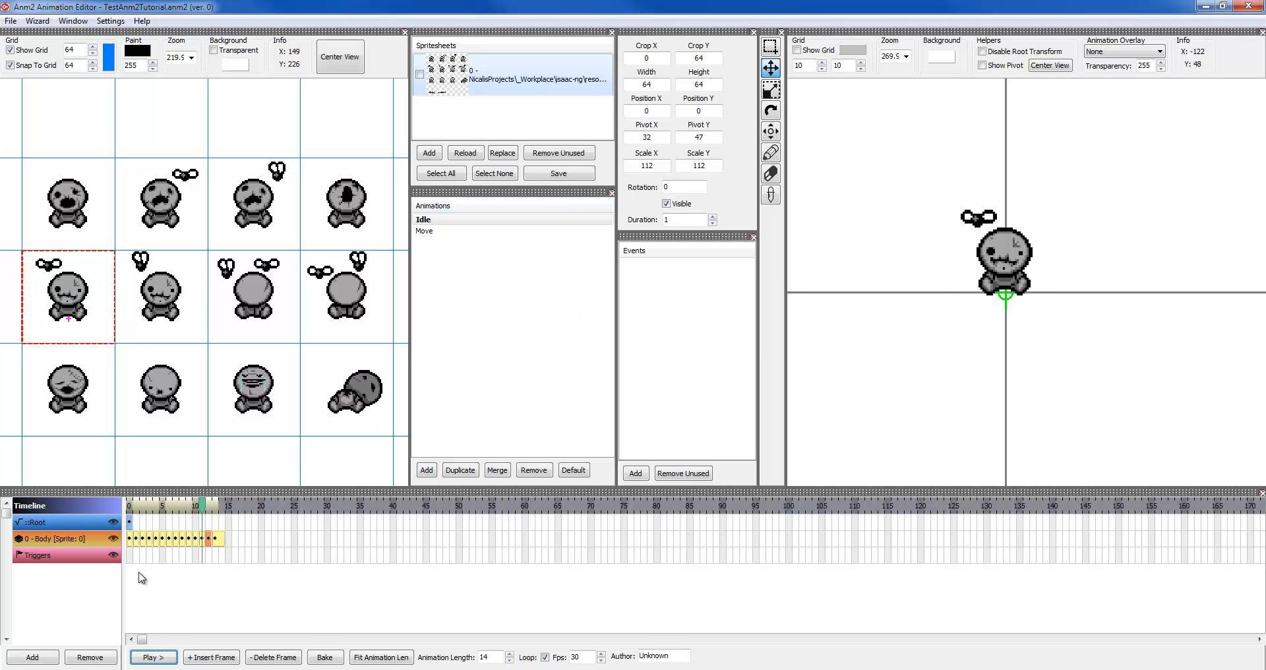
{"action": "left_click_drag", "start_coordinate": [159, 512], "coordinate": [202, 516]}
{"action": "scroll", "coordinate": [214, 339], "scroll_direction": "down", "scroll_amount": 5}
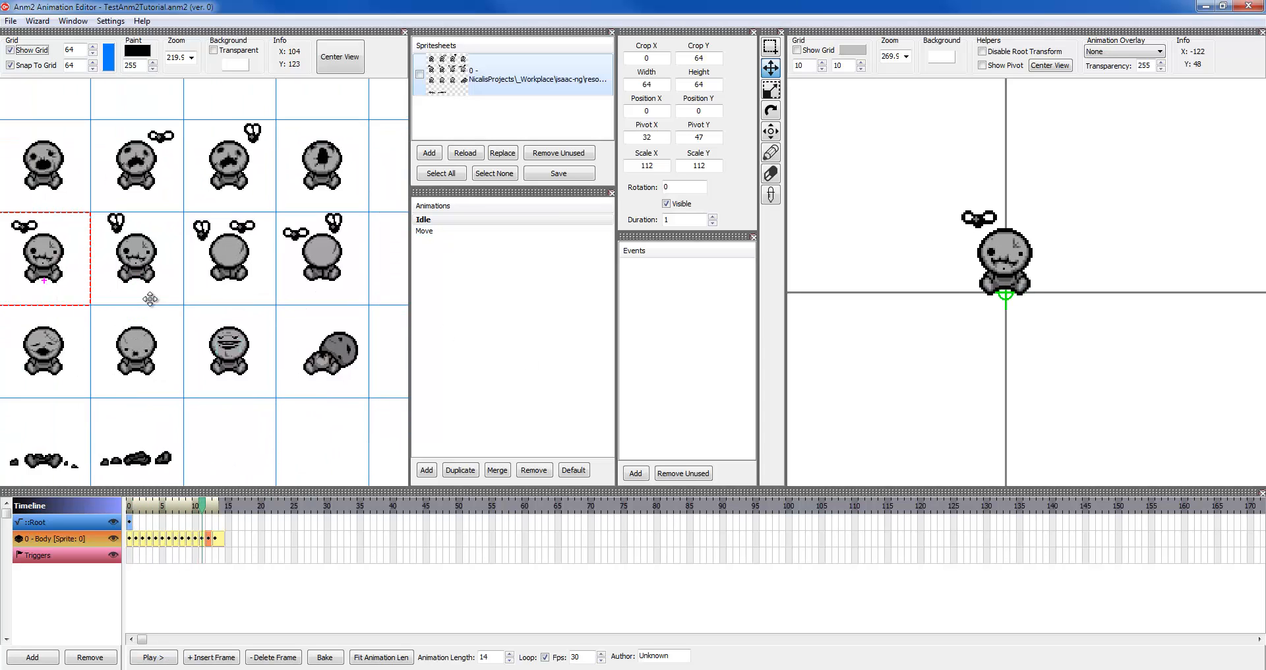
{"action": "left_click_drag", "start_coordinate": [221, 355], "coordinate": [221, 404]}
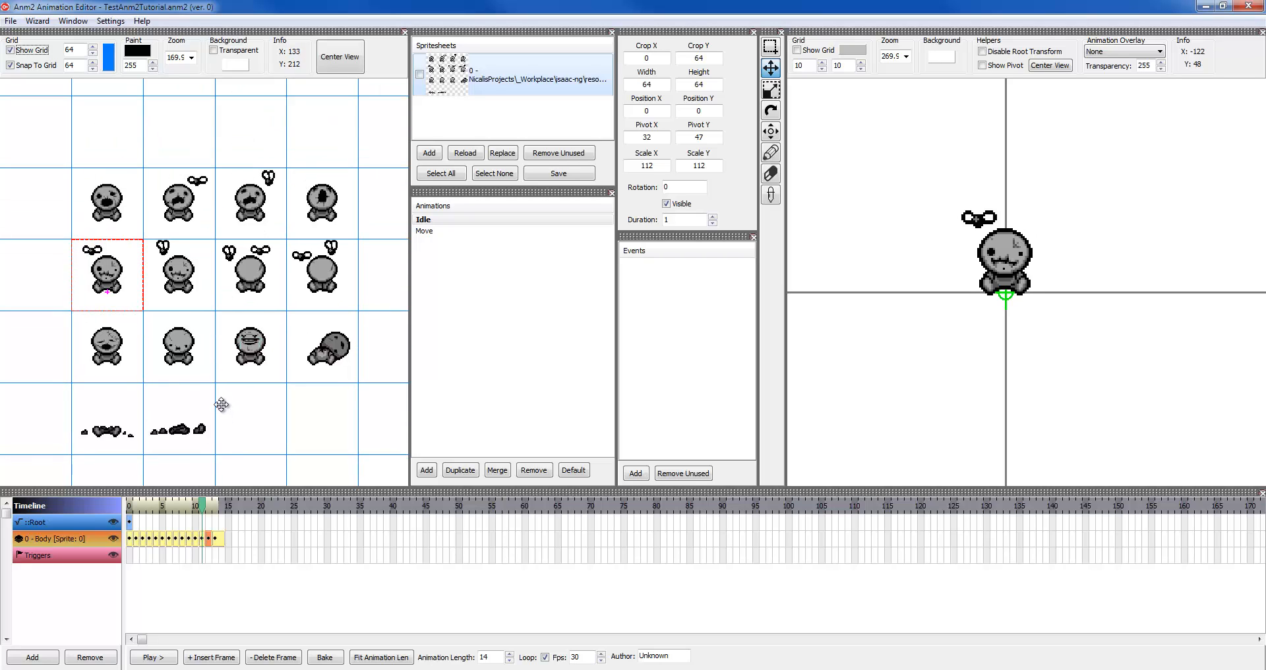
{"action": "left_click_drag", "start_coordinate": [222, 382], "coordinate": [226, 417]}
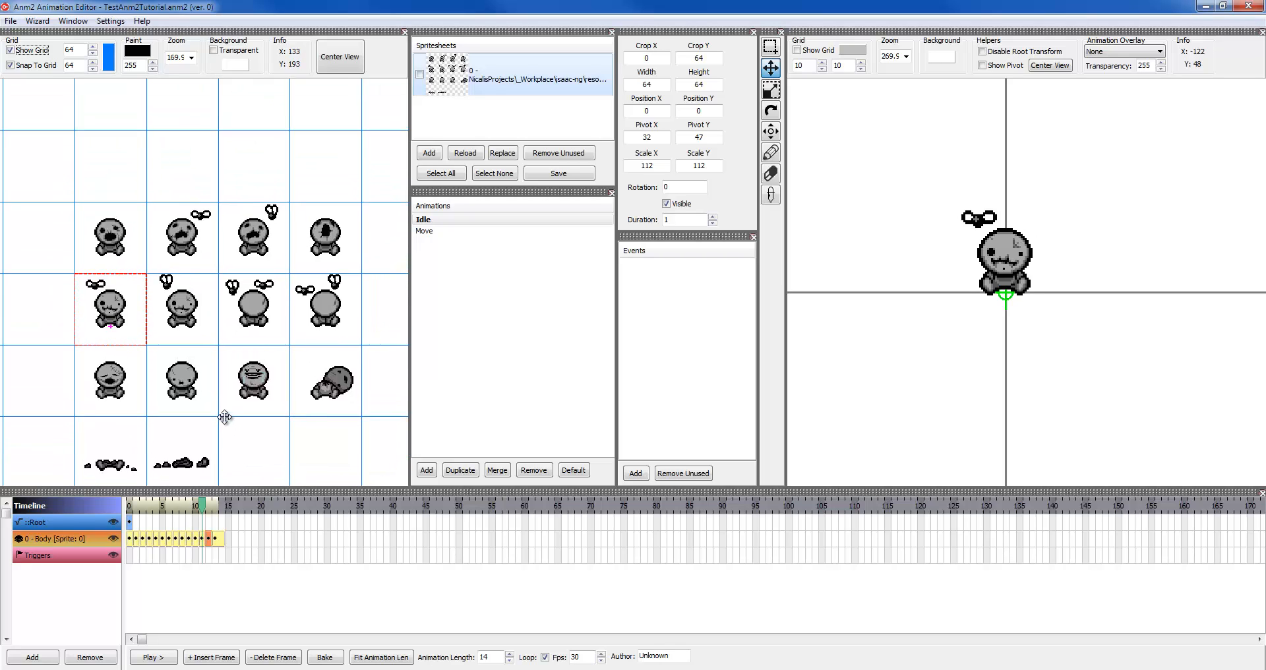
Delete seven of Idle's baked Body frames, starting from the one at frame 6
{"action": "left_click", "coordinate": [170, 541]}
{"action": "key", "text": "Delete"}
{"action": "key", "text": "Delete"}
{"action": "key", "text": "Delete"}
{"action": "key", "text": "Delete"}
{"action": "key", "text": "Delete"}
{"action": "key", "text": "Delete"}
{"action": "key", "text": "Delete"}
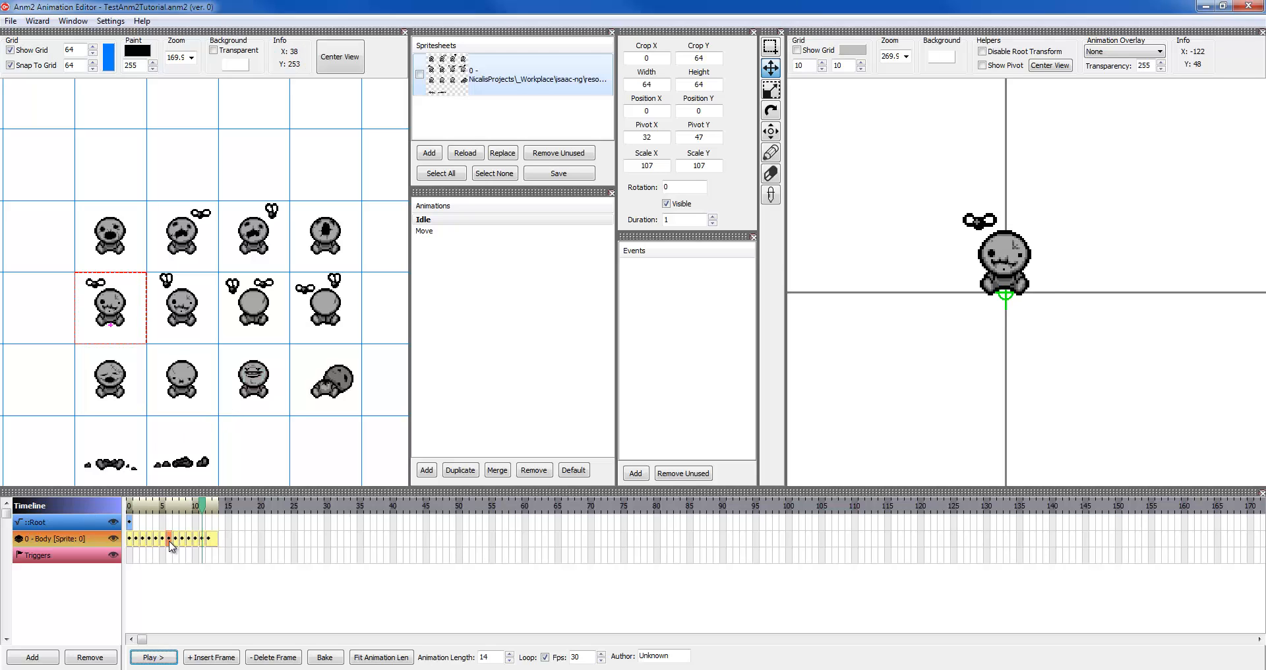
Extend Idle's Root frame to span the full animation length of 14
{"action": "left_click", "coordinate": [93, 539]}
{"action": "left_click", "coordinate": [129, 523]}
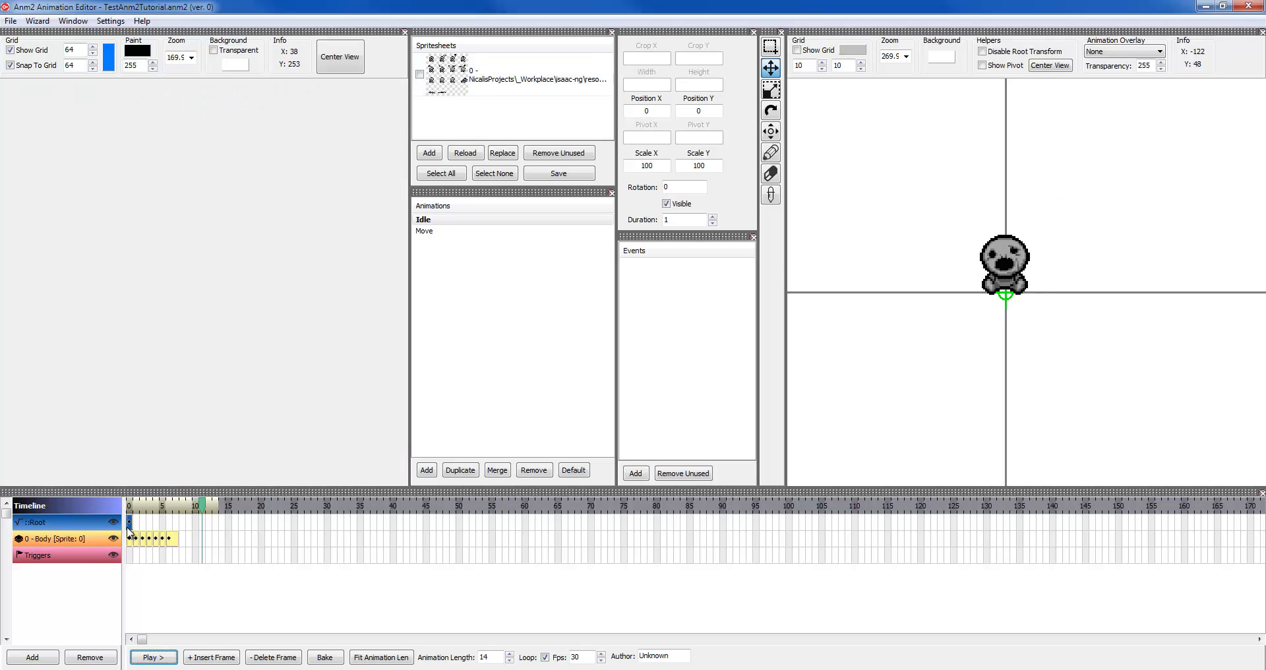
{"action": "left_click_drag", "start_coordinate": [131, 527], "coordinate": [216, 531]}
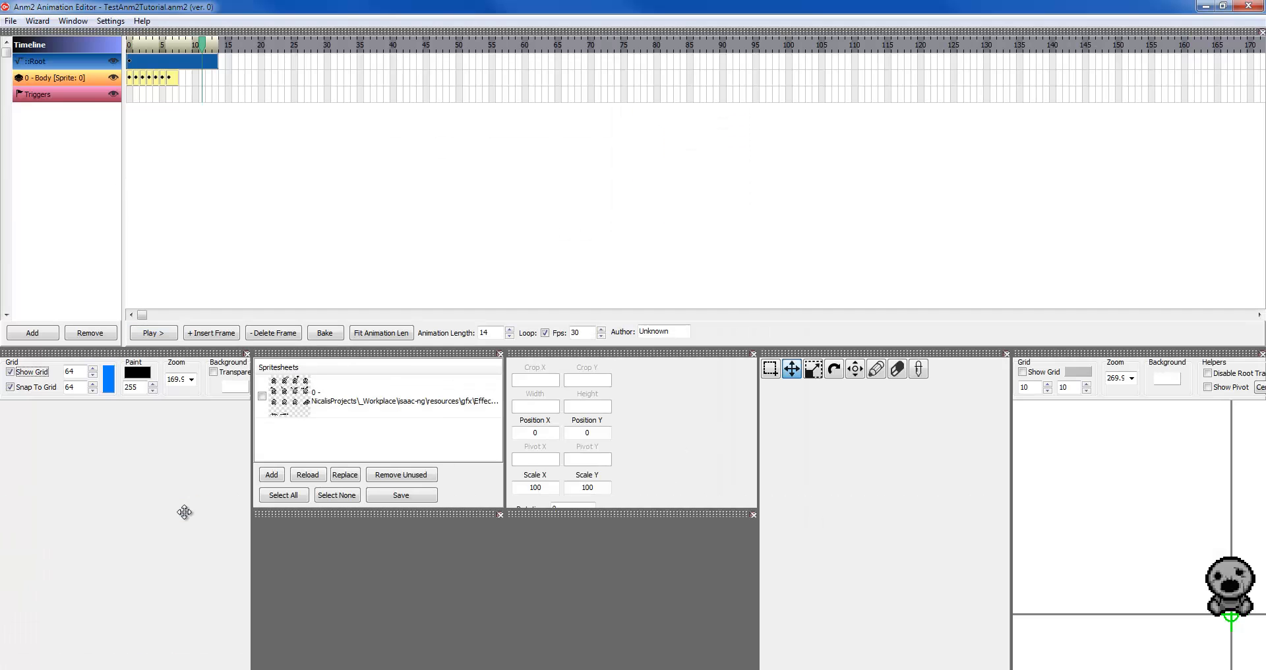
Dock the Timeline back beneath the other panels and reduce its height
{"action": "left_click_drag", "start_coordinate": [252, 32], "coordinate": [319, 595]}
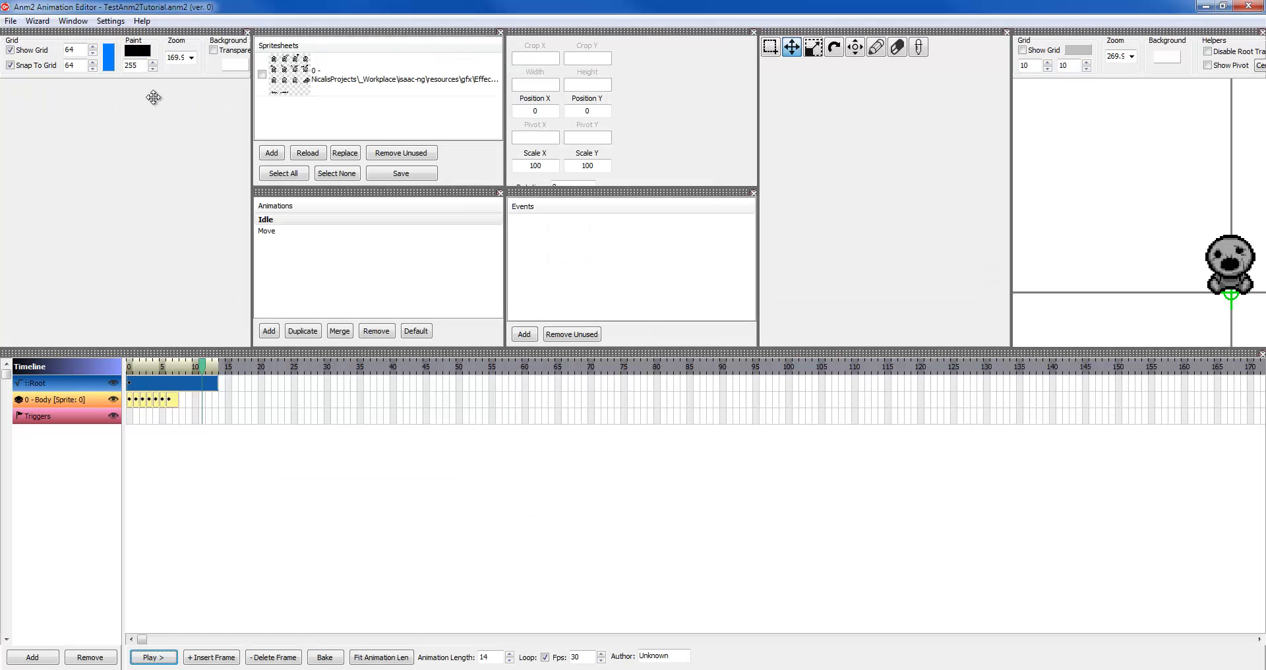
{"action": "left_click_drag", "start_coordinate": [197, 348], "coordinate": [201, 452]}
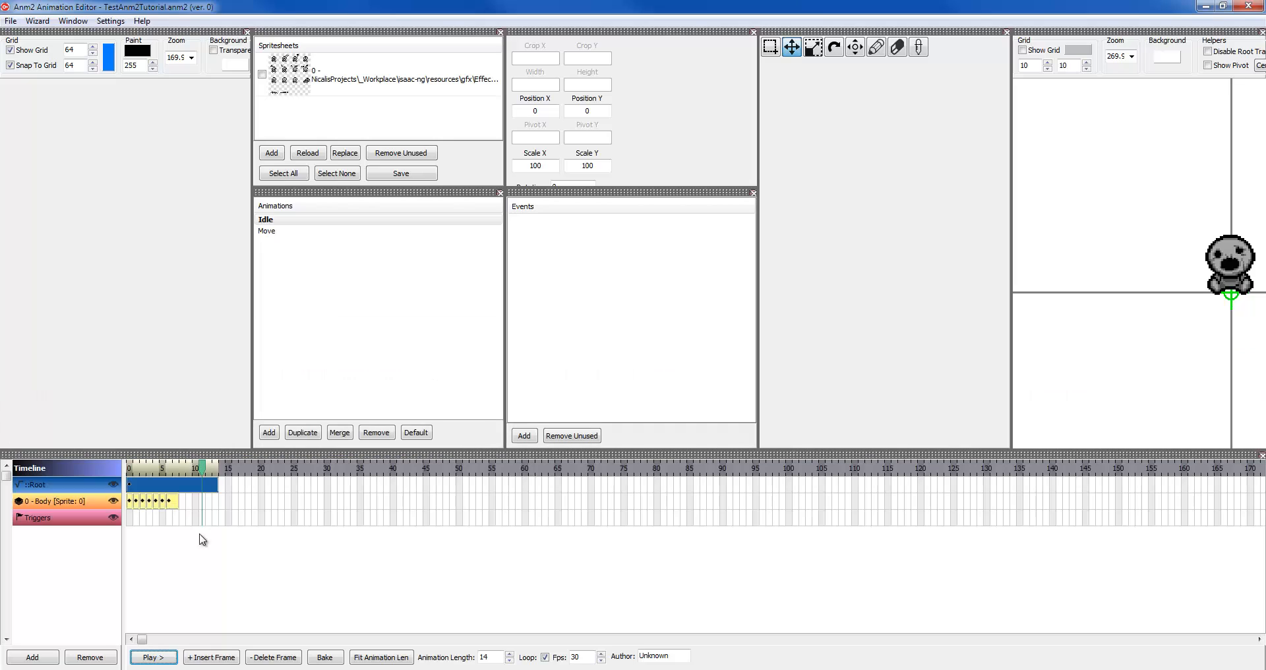
Shorten Idle's Root frame by six frames so it ends together with the Body layer, and move the playhead to frame 9
{"action": "left_click", "coordinate": [205, 470]}
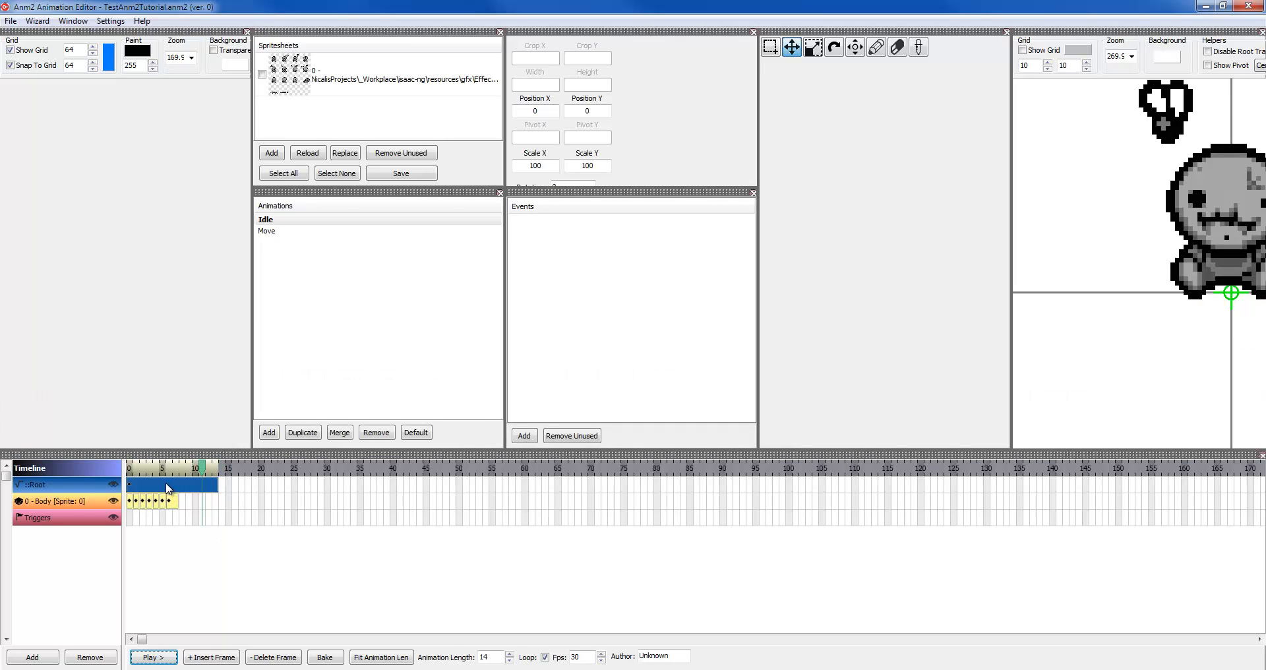
{"action": "key", "text": "minus"}
{"action": "key", "text": "minus"}
{"action": "key", "text": "minus"}
{"action": "key", "text": "minus"}
{"action": "key", "text": "minus"}
{"action": "key", "text": "minus"}
{"action": "mouse_move", "coordinate": [202, 472]}
{"action": "left_mouse_down"}
{"action": "mouse_move", "coordinate": [189, 471]}
{"action": "mouse_move", "coordinate": [215, 472]}
{"action": "mouse_move", "coordinate": [189, 472]}
{"action": "left_mouse_up"}
Add an event named Explosion and insert a trigger for it at frame 5 on Idle's Triggers layer
{"action": "left_click", "coordinate": [73, 521]}
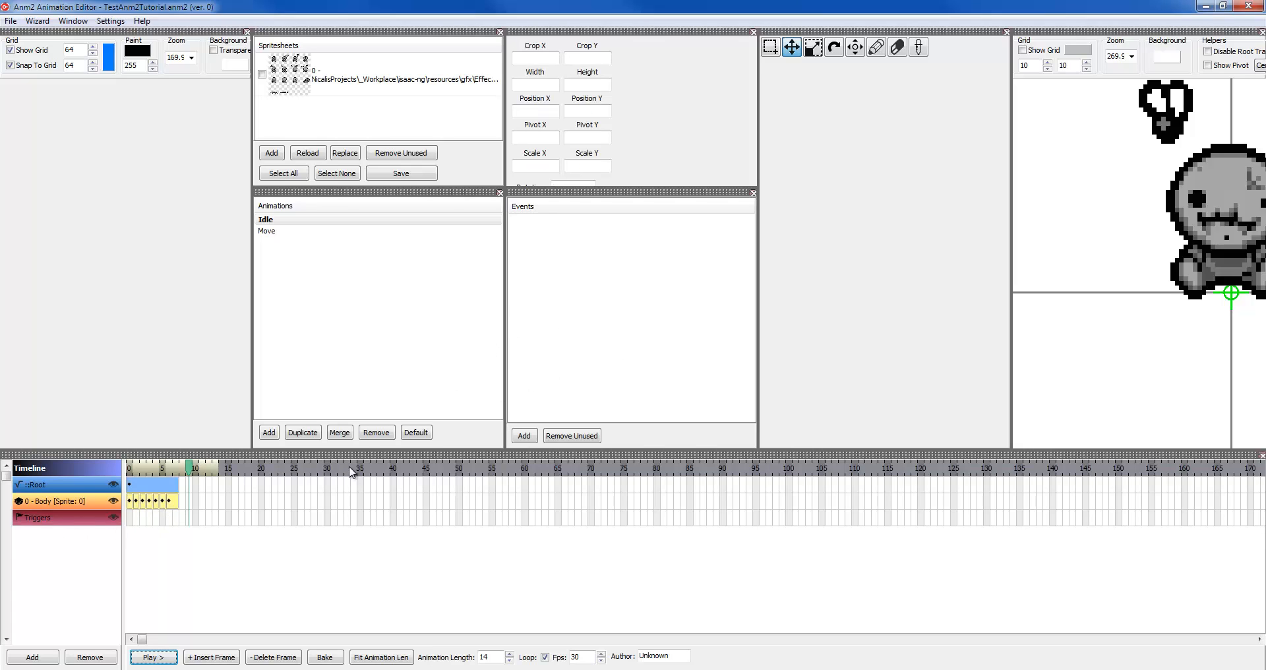
{"action": "left_click", "coordinate": [525, 436]}
{"action": "type", "text": "Explosion"}
{"action": "key", "text": "Return"}
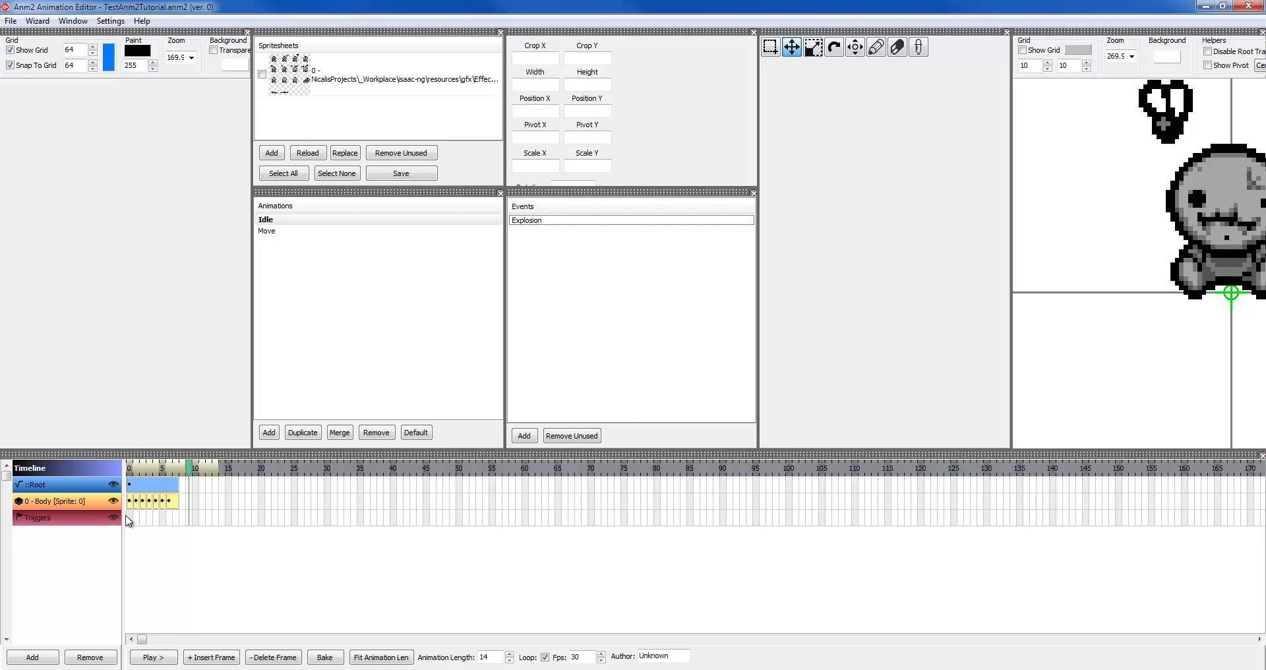
{"action": "left_click", "coordinate": [167, 469]}
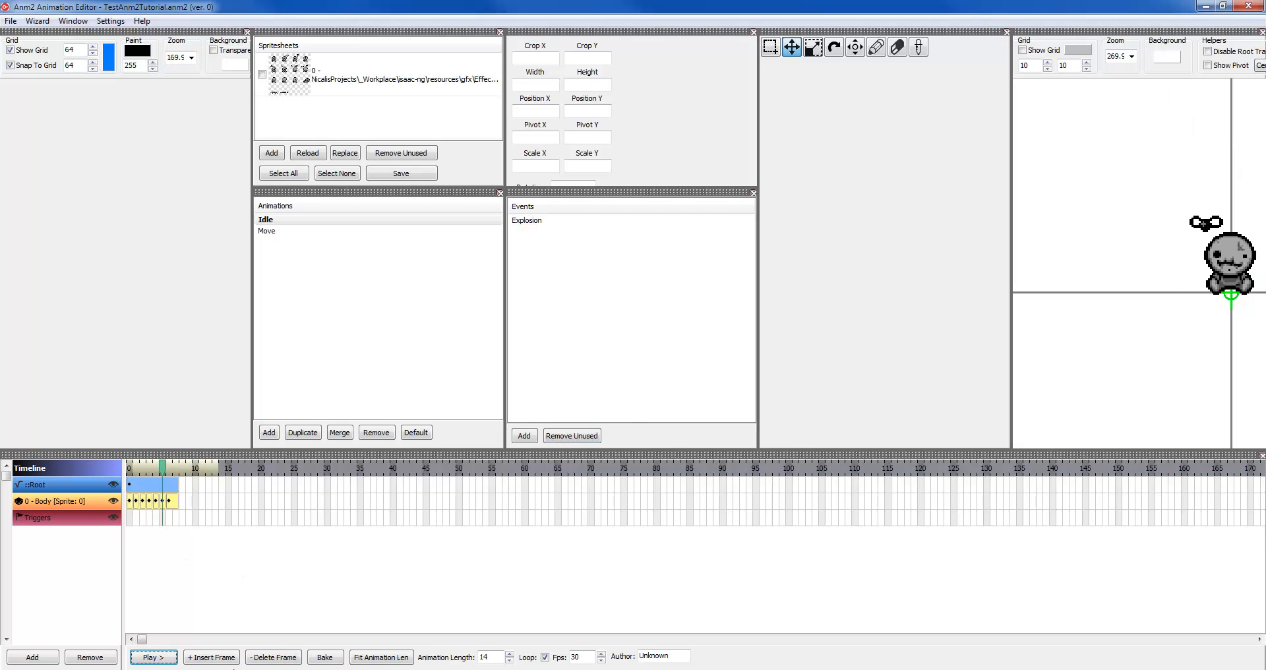
{"action": "left_click", "coordinate": [225, 657]}
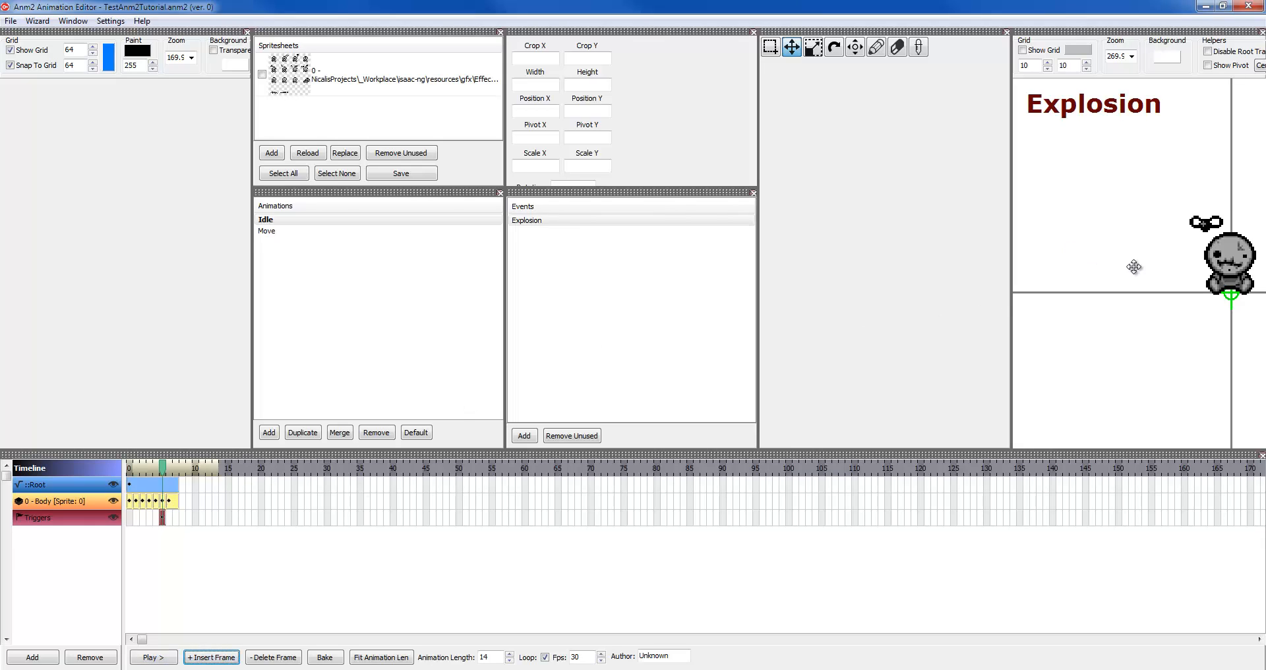
Widen the animation preview and enlarge the frame properties panel to expose its tint and offset settings
{"action": "left_click_drag", "start_coordinate": [1133, 268], "coordinate": [1094, 271]}
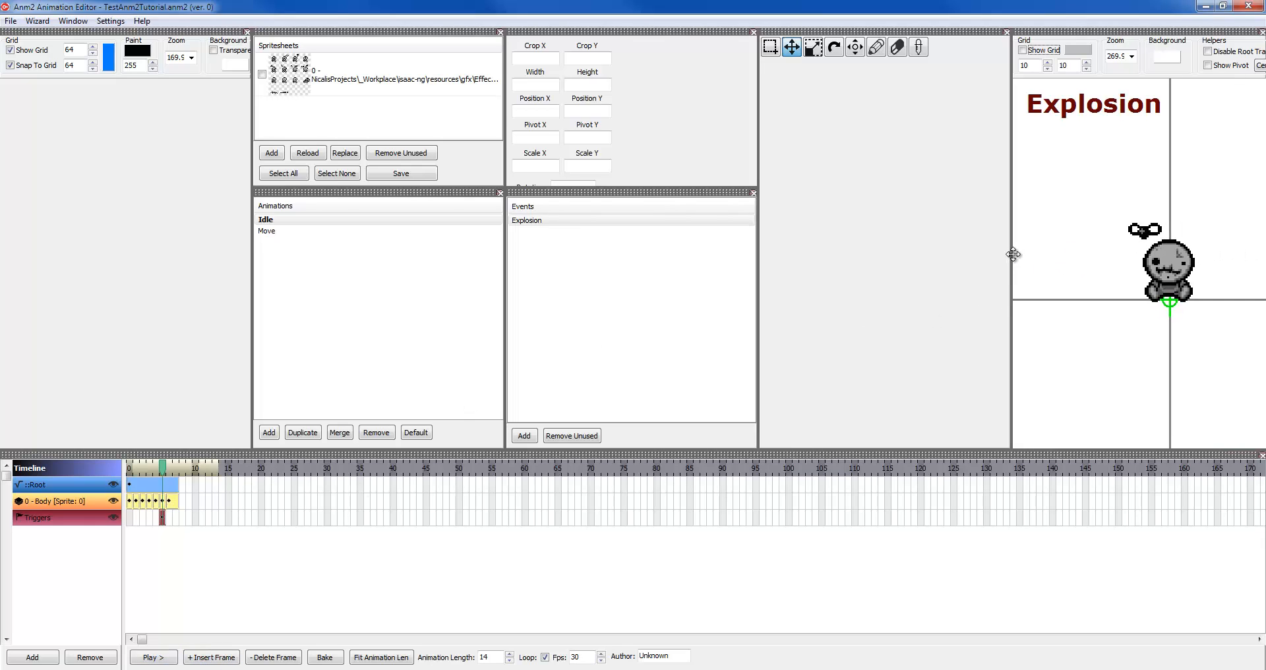
{"action": "left_click_drag", "start_coordinate": [1013, 256], "coordinate": [839, 261]}
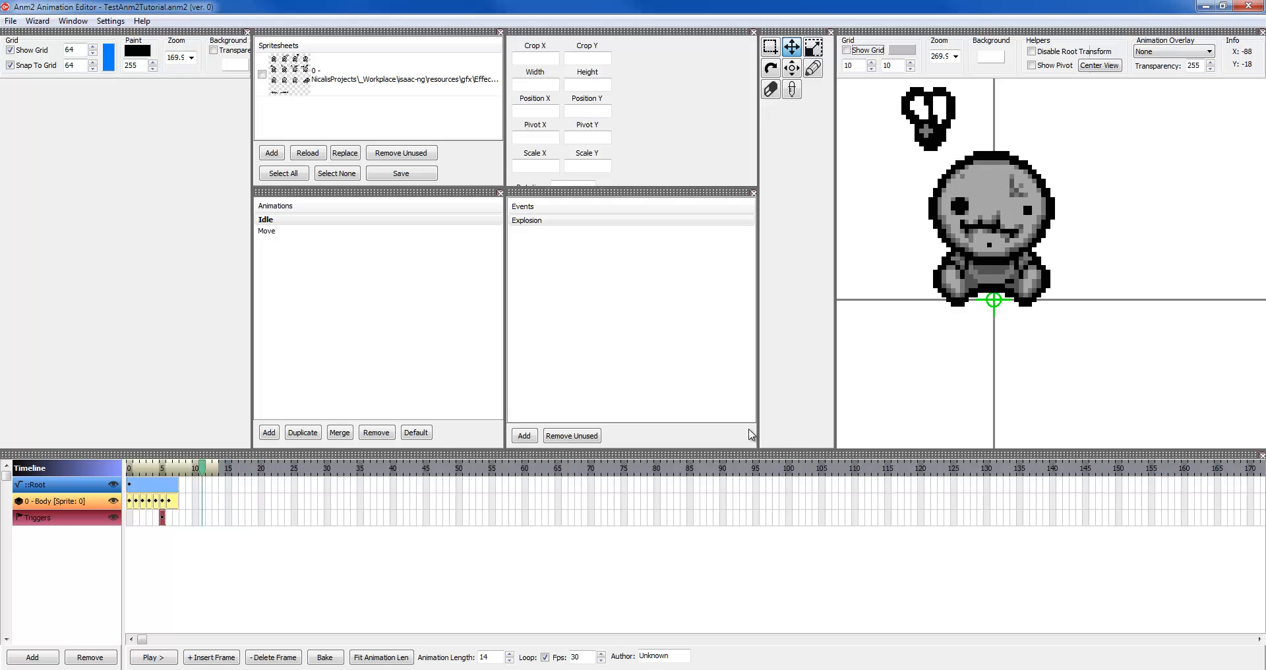
{"action": "left_click_drag", "start_coordinate": [587, 190], "coordinate": [584, 336]}
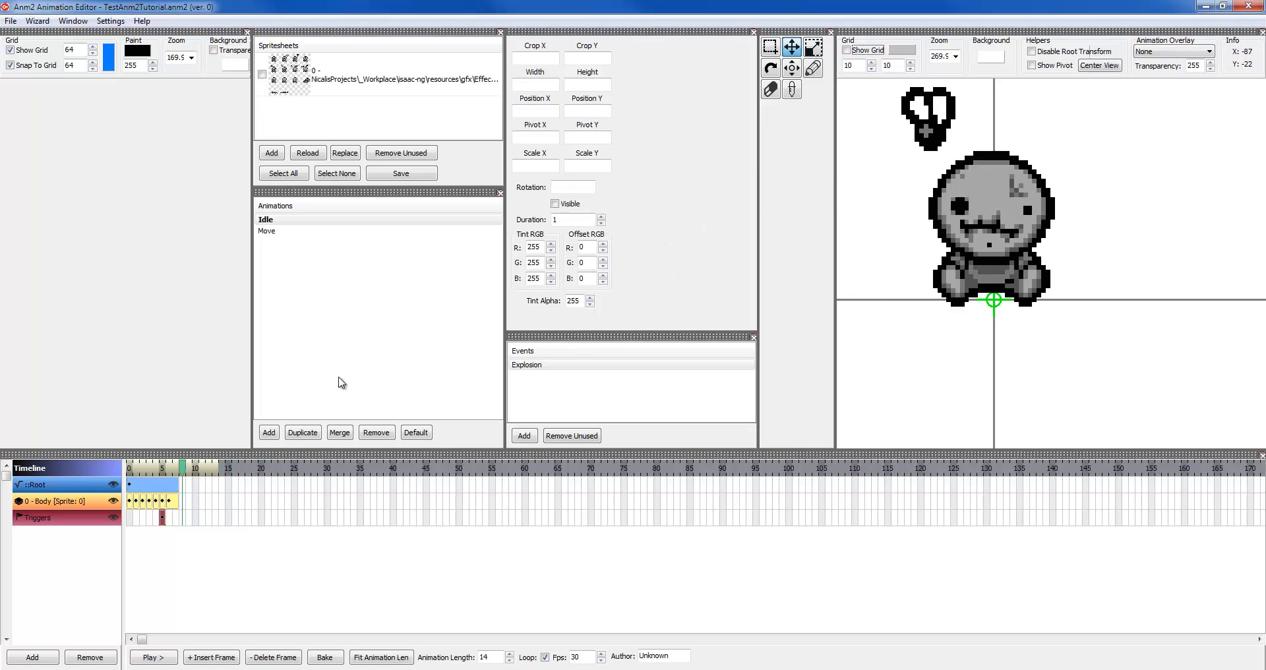
Set Scale Y to 200 on Idle's Body frame 4 and insert three copies after it, with Scale Y 250, 255 and 255
{"action": "left_click", "coordinate": [156, 501]}
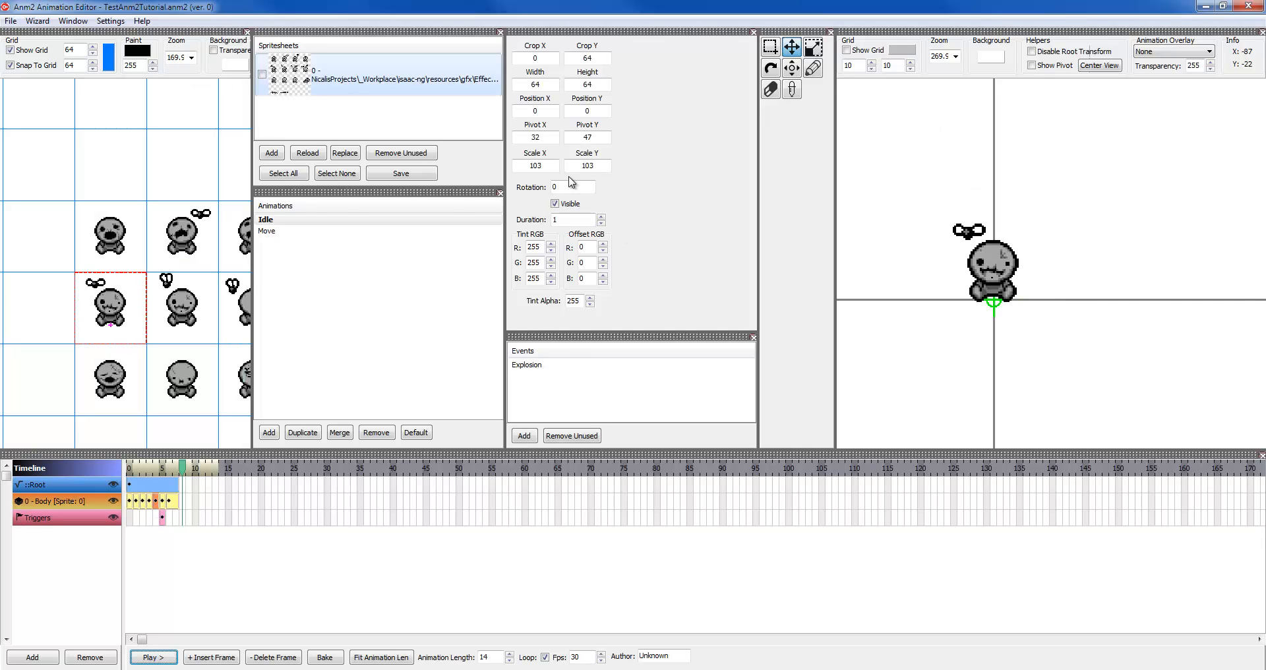
{"action": "double_click", "coordinate": [588, 165]}
{"action": "type", "text": "200"}
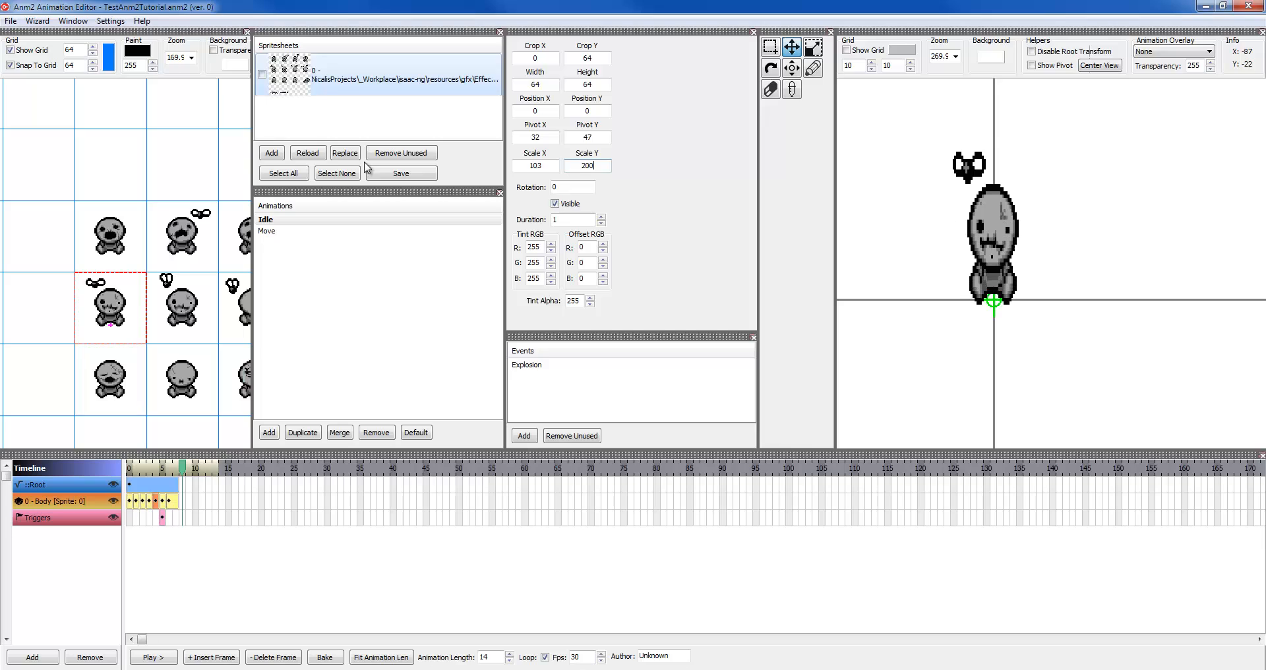
{"action": "key", "text": "plus"}
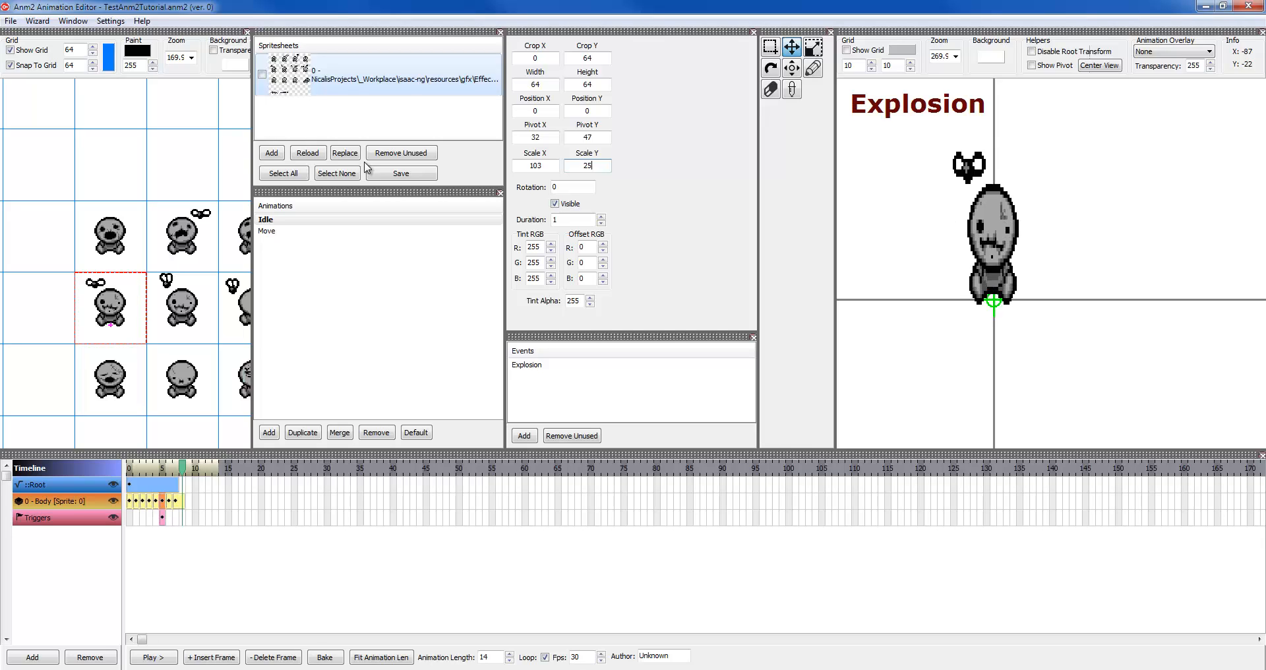
{"action": "type", "text": "0"}
{"action": "key", "text": "plus"}
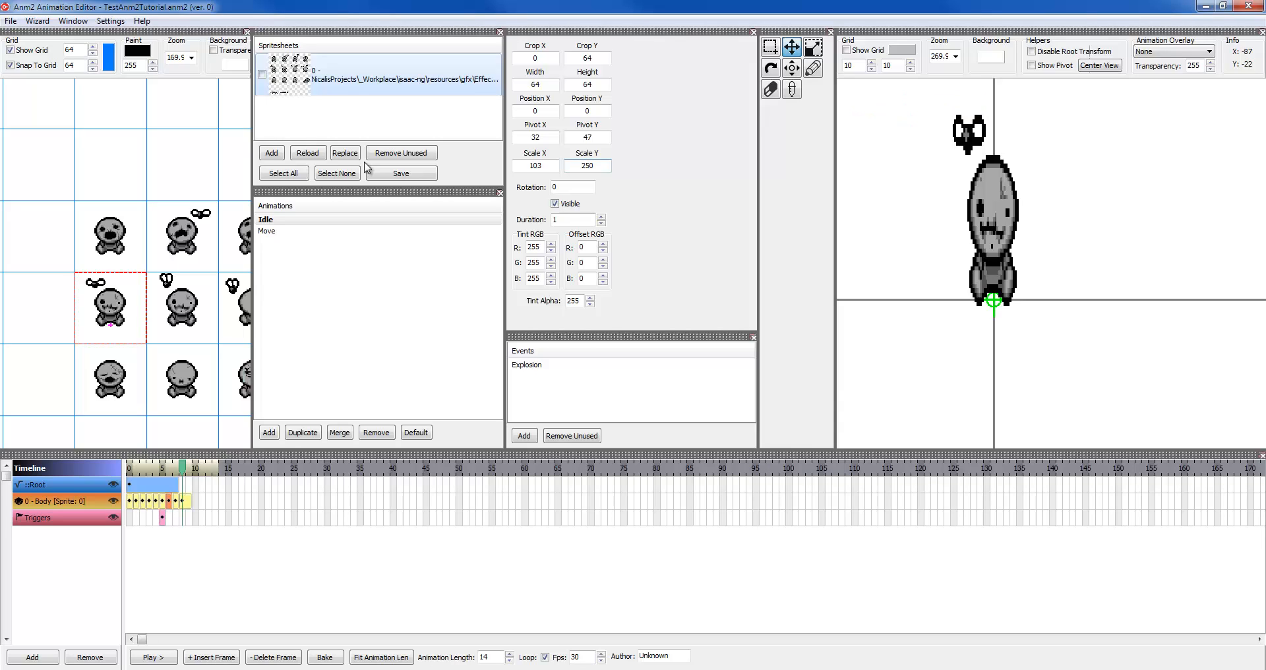
{"action": "type", "text": "5"}
{"action": "key", "text": "plus"}
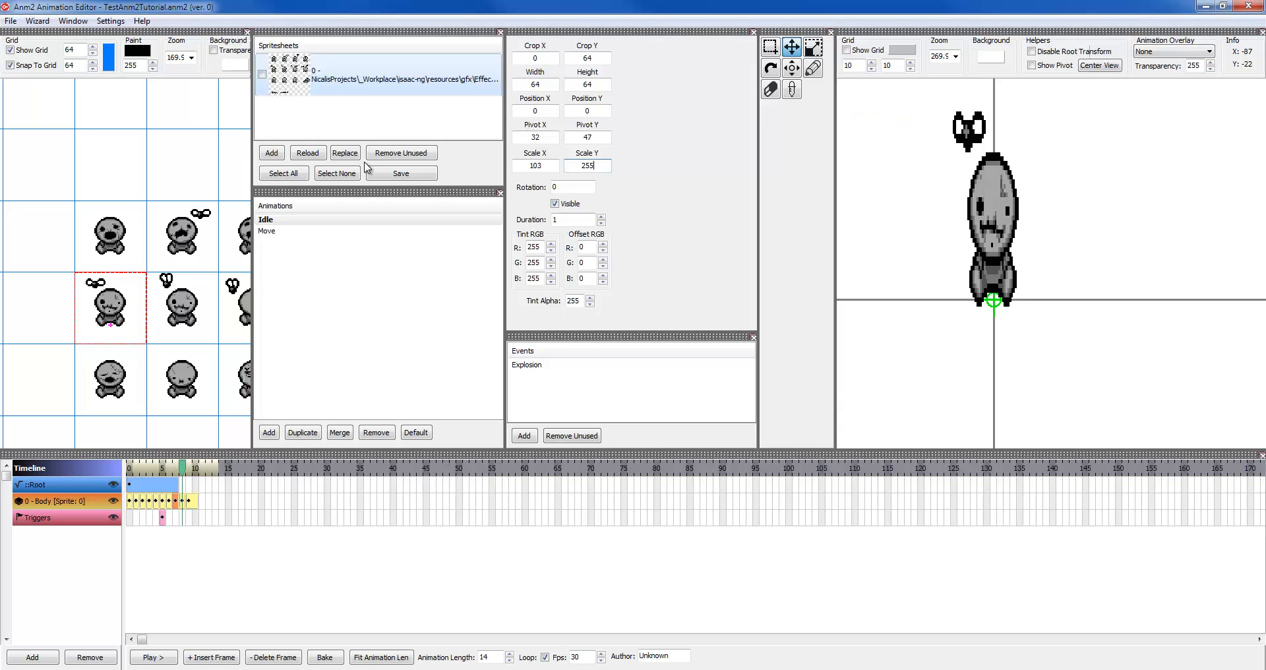
Step through Idle's last Body frames and set Pivot Y to 20 on the frame at position 8
{"action": "key", "text": "Left"}
{"action": "key", "text": "Right"}
{"action": "key", "text": "Right"}
{"action": "key", "text": "Right"}
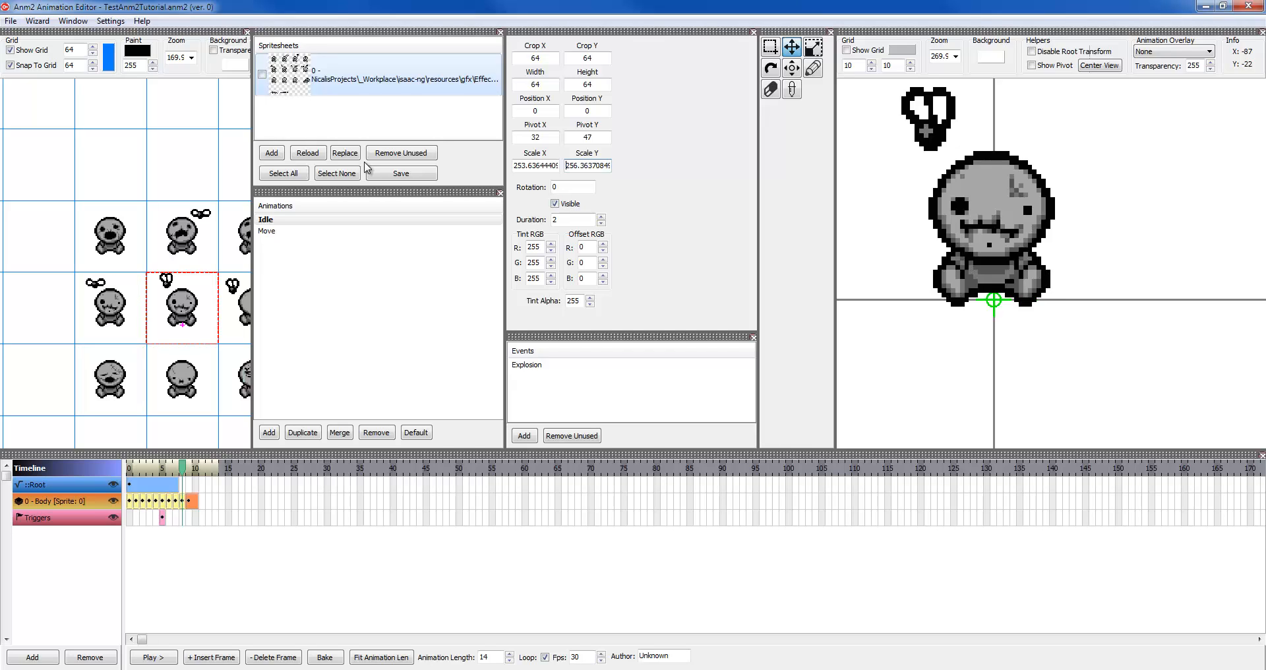
{"action": "key", "text": "Left"}
{"action": "key", "text": "Left"}
{"action": "key", "text": "Right"}
{"action": "key", "text": "Right"}
{"action": "key", "text": "Left"}
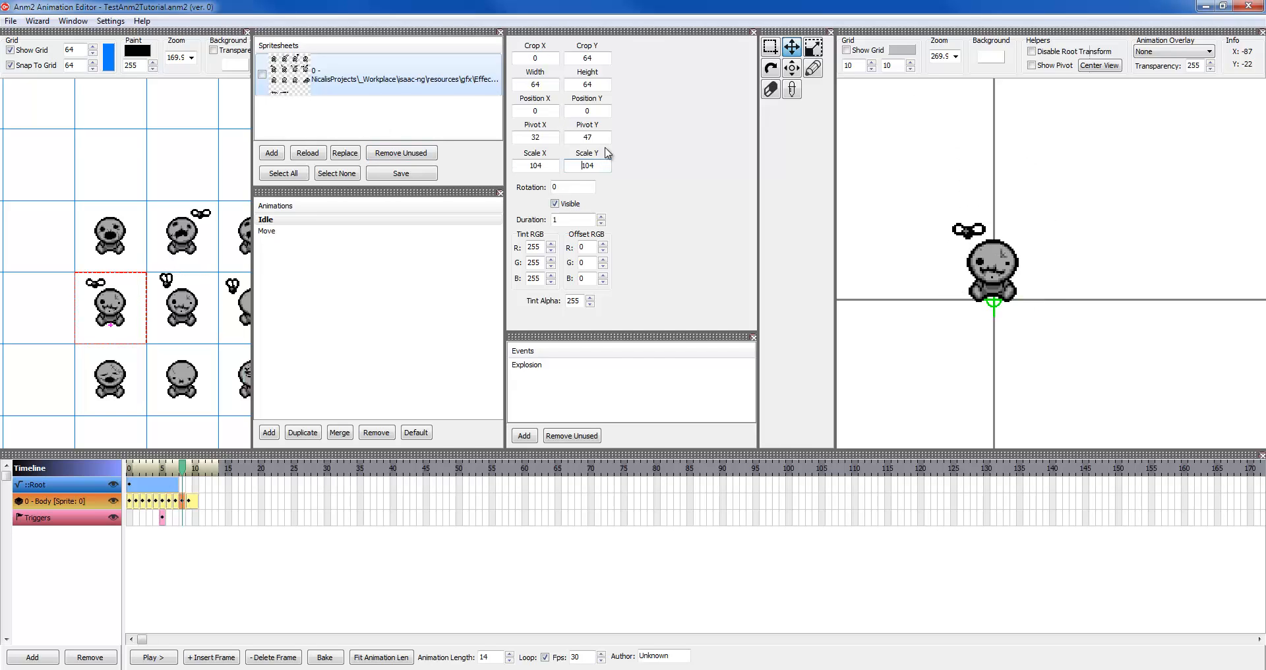
{"action": "left_click_drag", "start_coordinate": [597, 137], "coordinate": [533, 142]}
{"action": "type", "text": "20"}
{"action": "key", "text": "Return"}
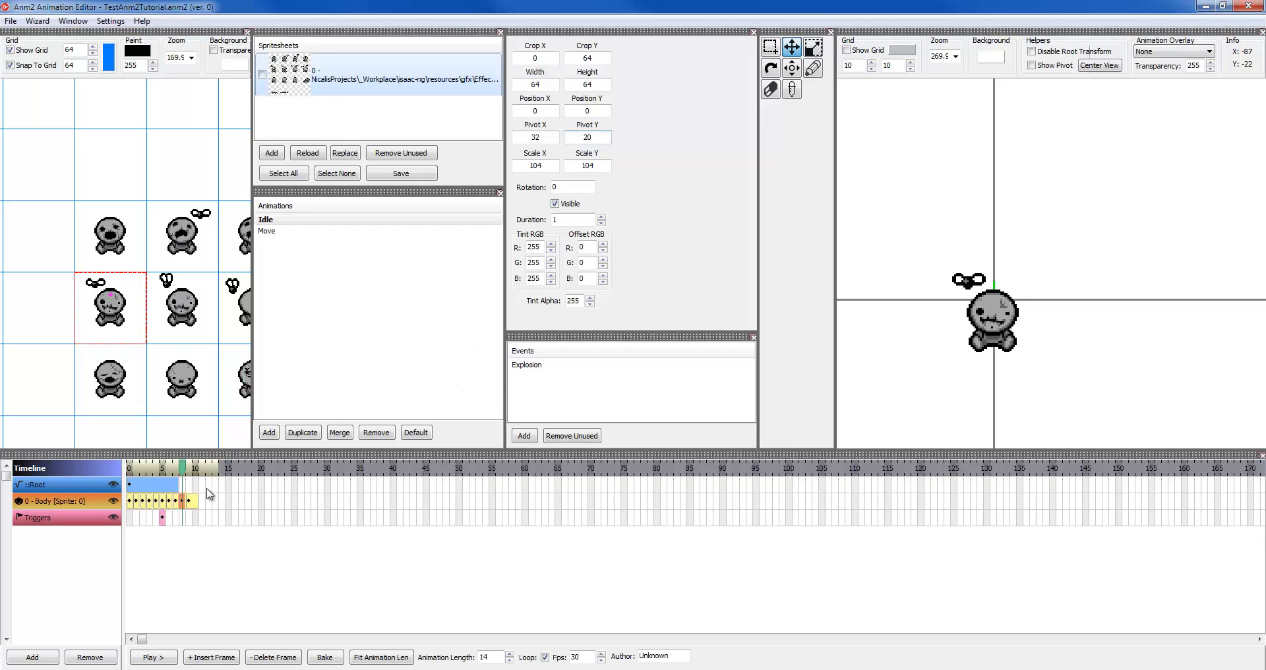
Examine the rows of sprites in the spritesheet at different magnifications
{"action": "left_click_drag", "start_coordinate": [78, 309], "coordinate": [30, 234]}
{"action": "scroll", "coordinate": [151, 336], "scroll_direction": "down", "scroll_amount": 2}
{"action": "left_click_drag", "start_coordinate": [152, 335], "coordinate": [142, 285]}
{"action": "scroll", "coordinate": [107, 314], "scroll_direction": "down", "scroll_amount": 3}
{"action": "scroll", "coordinate": [141, 378], "scroll_direction": "down", "scroll_amount": 3}
{"action": "scroll", "coordinate": [152, 283], "scroll_direction": "up", "scroll_amount": 2}
{"action": "scroll", "coordinate": [157, 343], "scroll_direction": "up", "scroll_amount": 2}
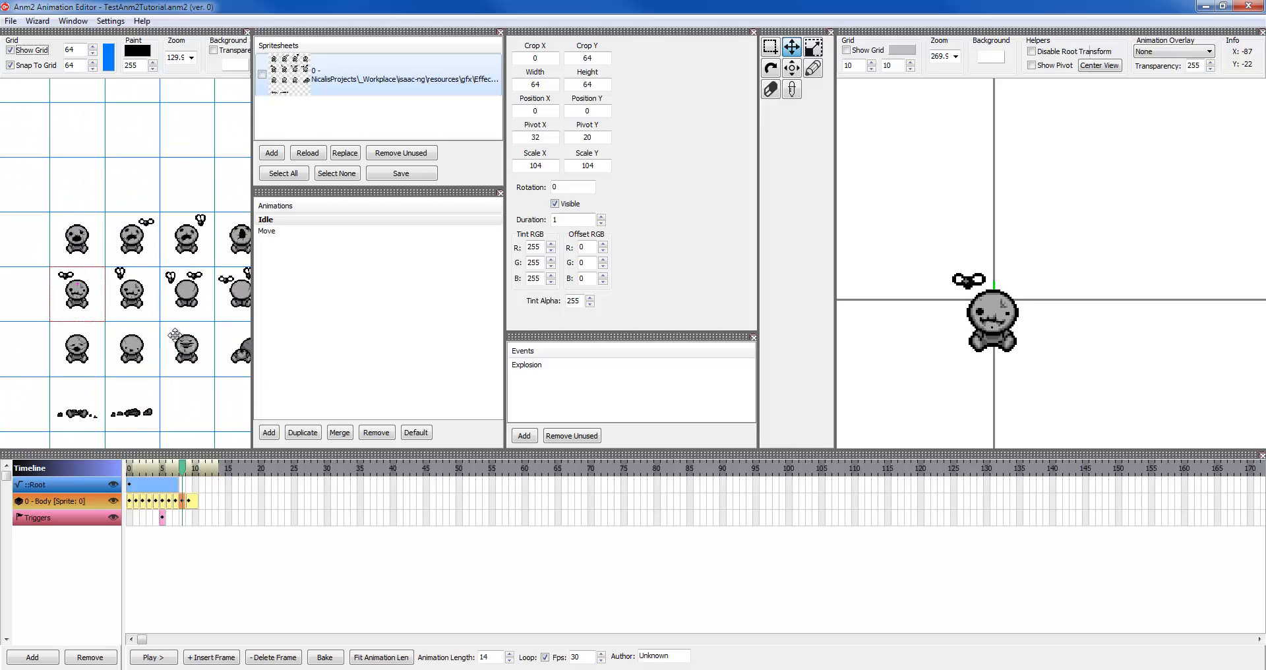
{"action": "left_click_drag", "start_coordinate": [156, 343], "coordinate": [69, 312]}
{"action": "scroll", "coordinate": [185, 331], "scroll_direction": "down", "scroll_amount": 2}
{"action": "left_click_drag", "start_coordinate": [163, 328], "coordinate": [198, 337]}
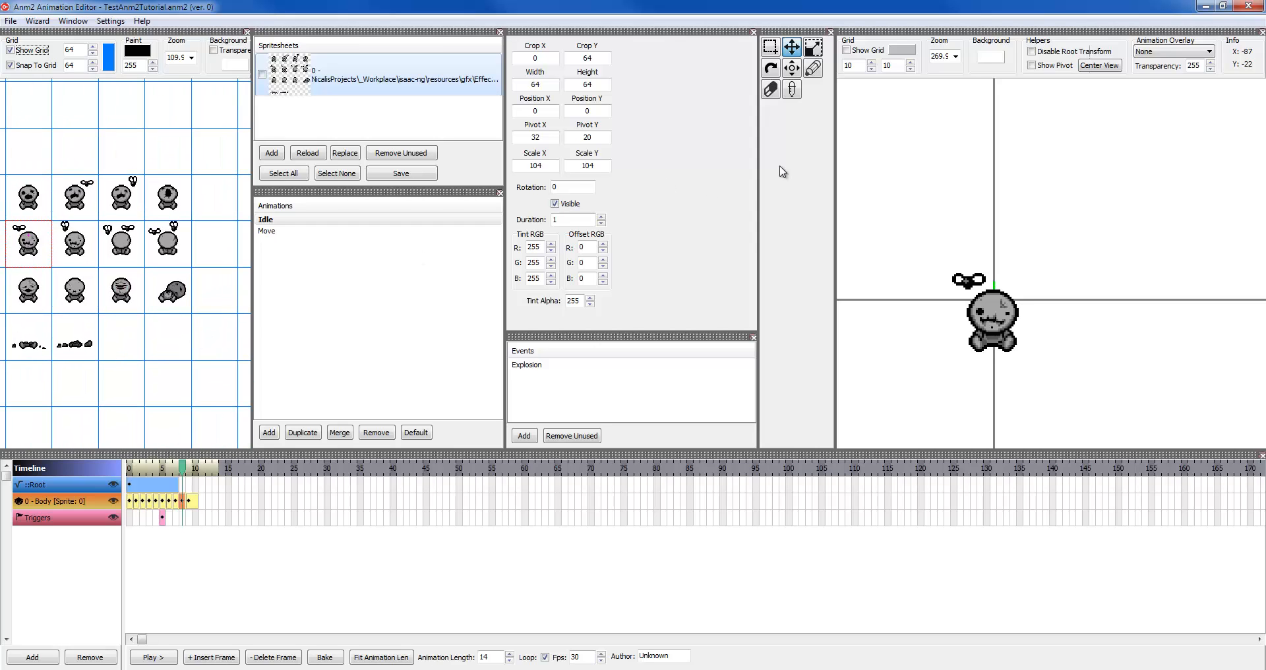
{"action": "left_click_drag", "start_coordinate": [146, 260], "coordinate": [161, 296]}
{"action": "scroll", "coordinate": [161, 295], "scroll_direction": "up", "scroll_amount": 14}
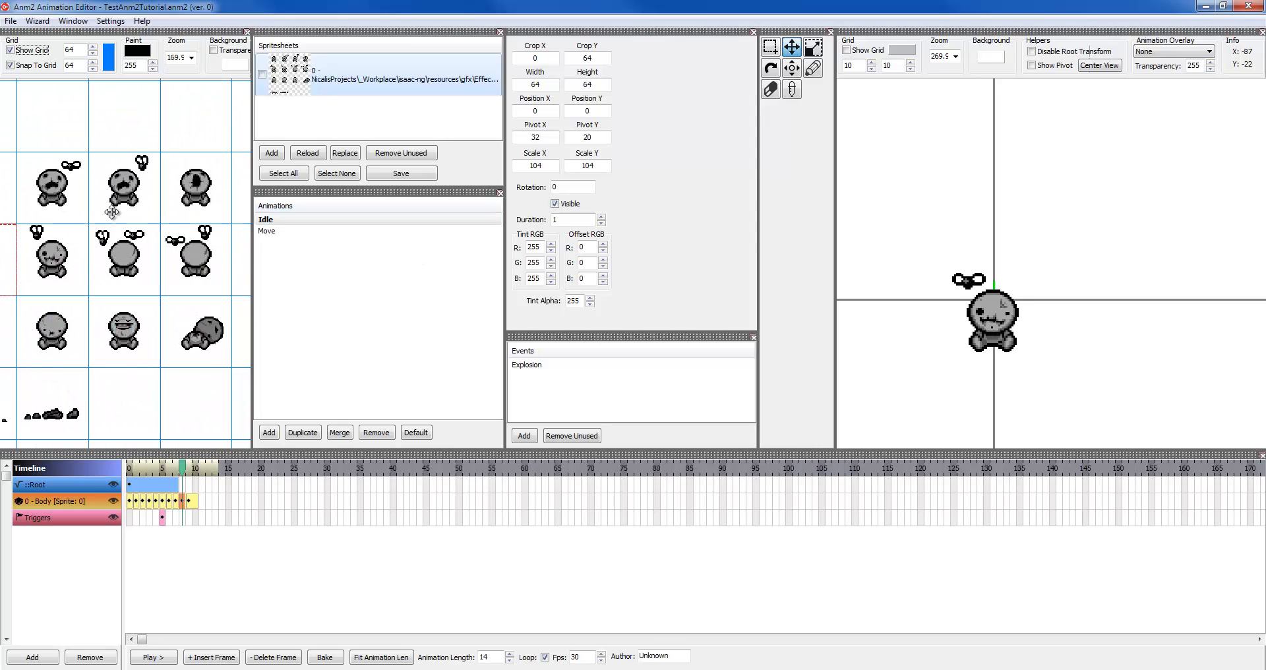
{"action": "scroll", "coordinate": [182, 328], "scroll_direction": "up", "scroll_amount": 10}
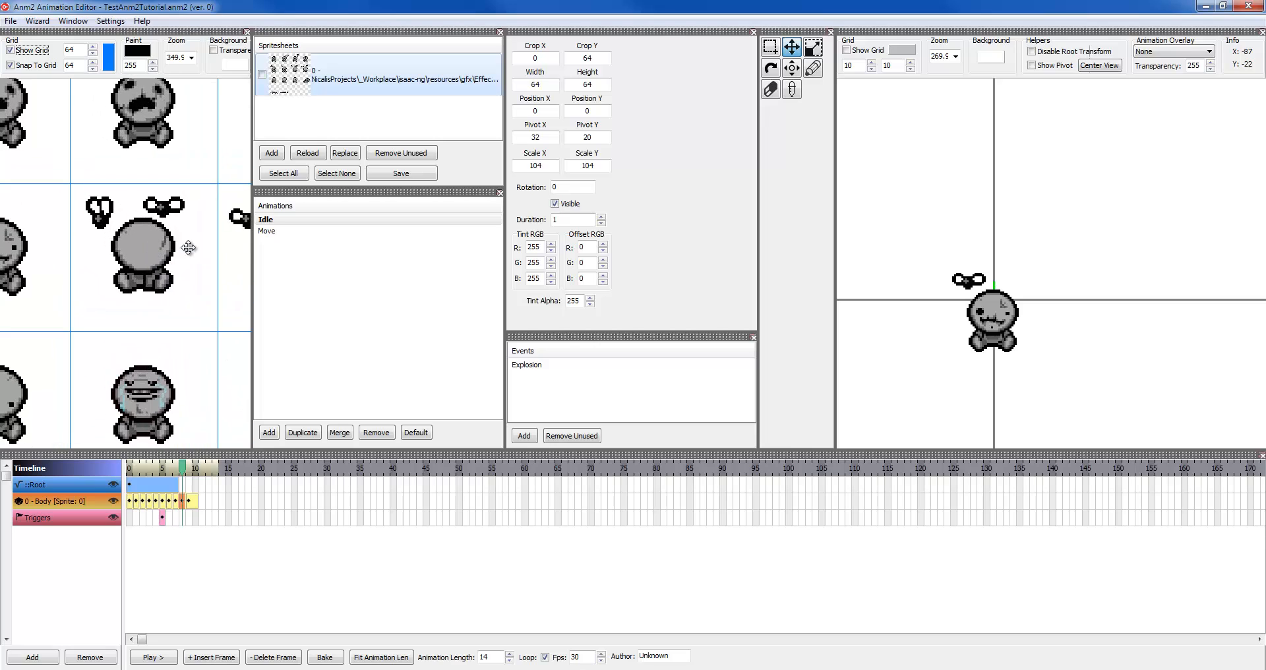
Give the spritesheet view a transparent background, widen it, and enlarge the back-view character sprite
{"action": "left_click", "coordinate": [214, 50]}
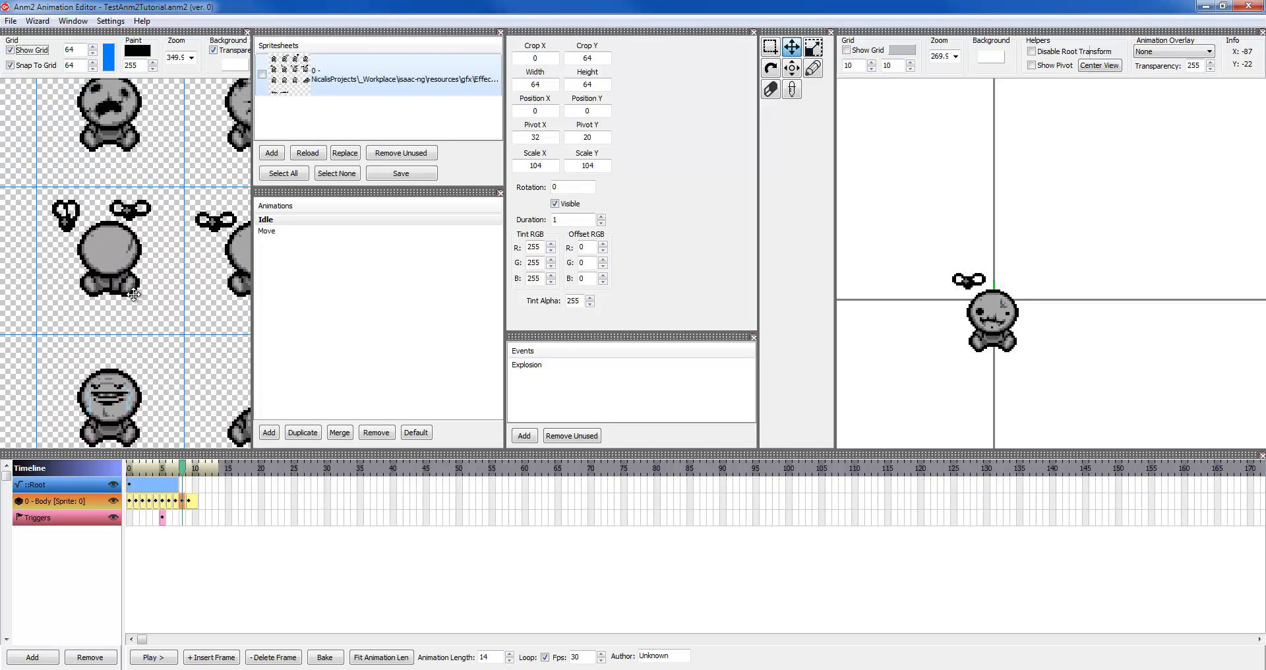
{"action": "left_click_drag", "start_coordinate": [251, 55], "coordinate": [339, 56]}
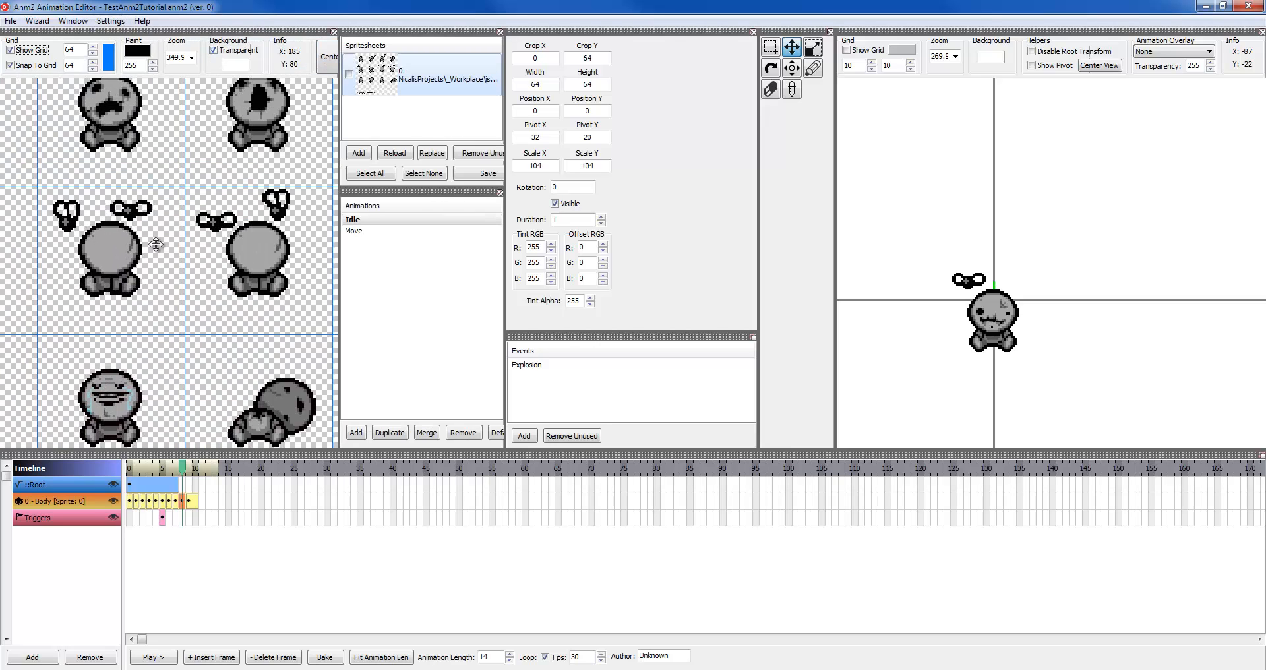
{"action": "scroll", "coordinate": [165, 241], "scroll_direction": "up", "scroll_amount": 4}
{"action": "scroll", "coordinate": [168, 240], "scroll_direction": "up", "scroll_amount": 2}
{"action": "left_click_drag", "start_coordinate": [168, 240], "coordinate": [133, 145]}
{"action": "scroll", "coordinate": [164, 198], "scroll_direction": "up", "scroll_amount": 10}
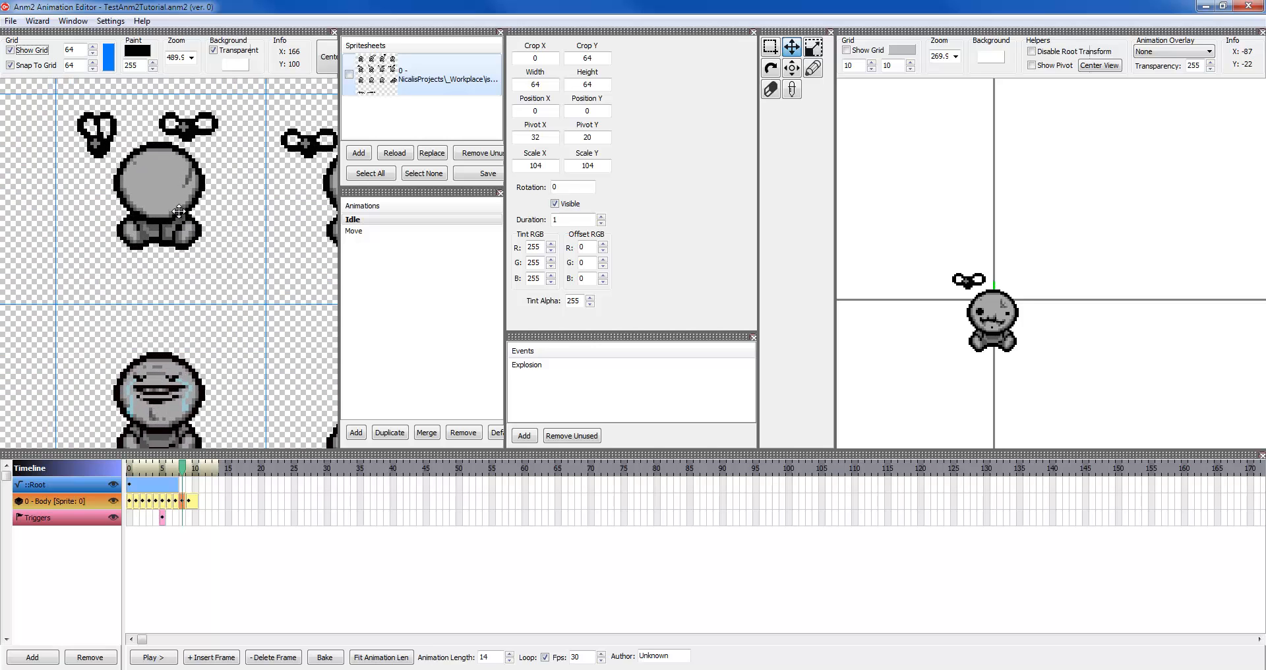
{"action": "left_click_drag", "start_coordinate": [165, 198], "coordinate": [147, 249]}
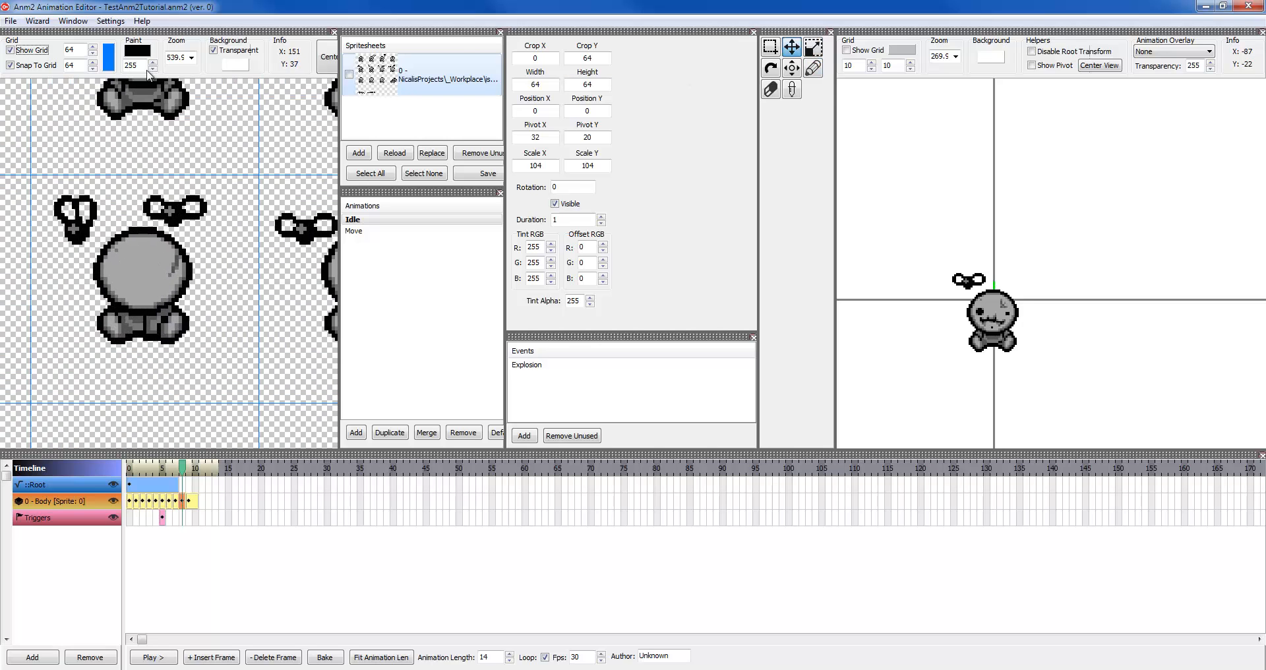
Sample the grey of the back-view sprite's head as the paint color and inspect its color values
{"action": "left_click", "coordinate": [792, 89]}
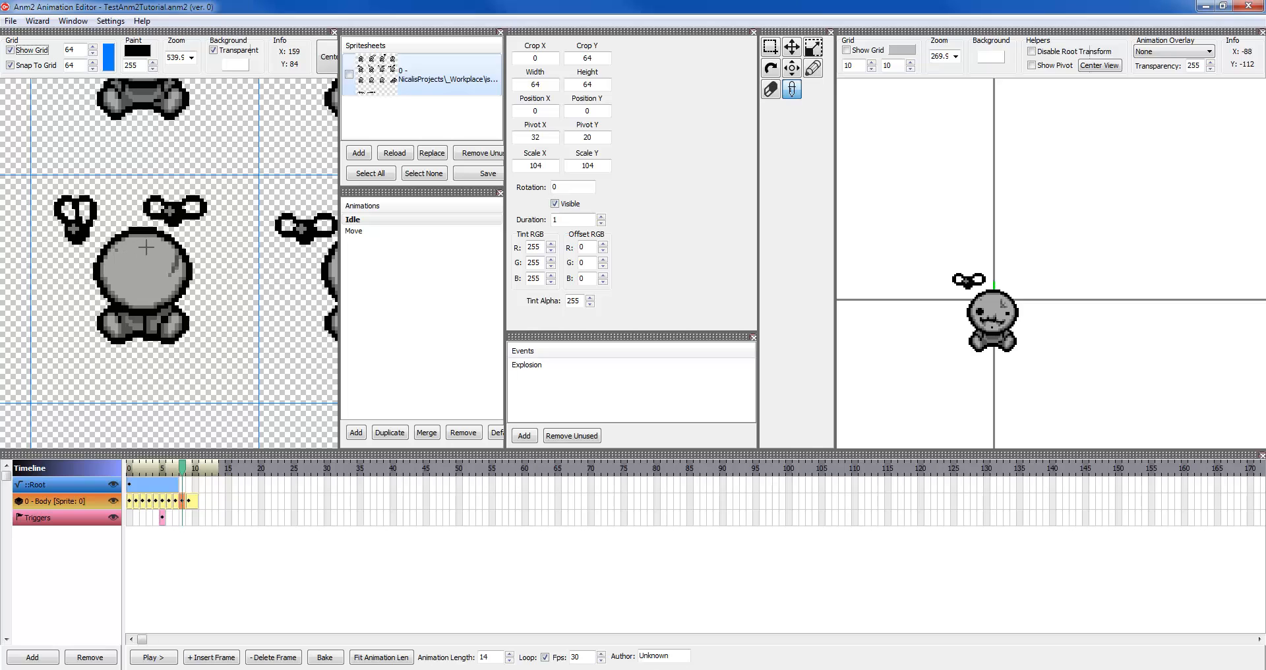
{"action": "left_click", "coordinate": [122, 254]}
{"action": "left_click", "coordinate": [132, 57]}
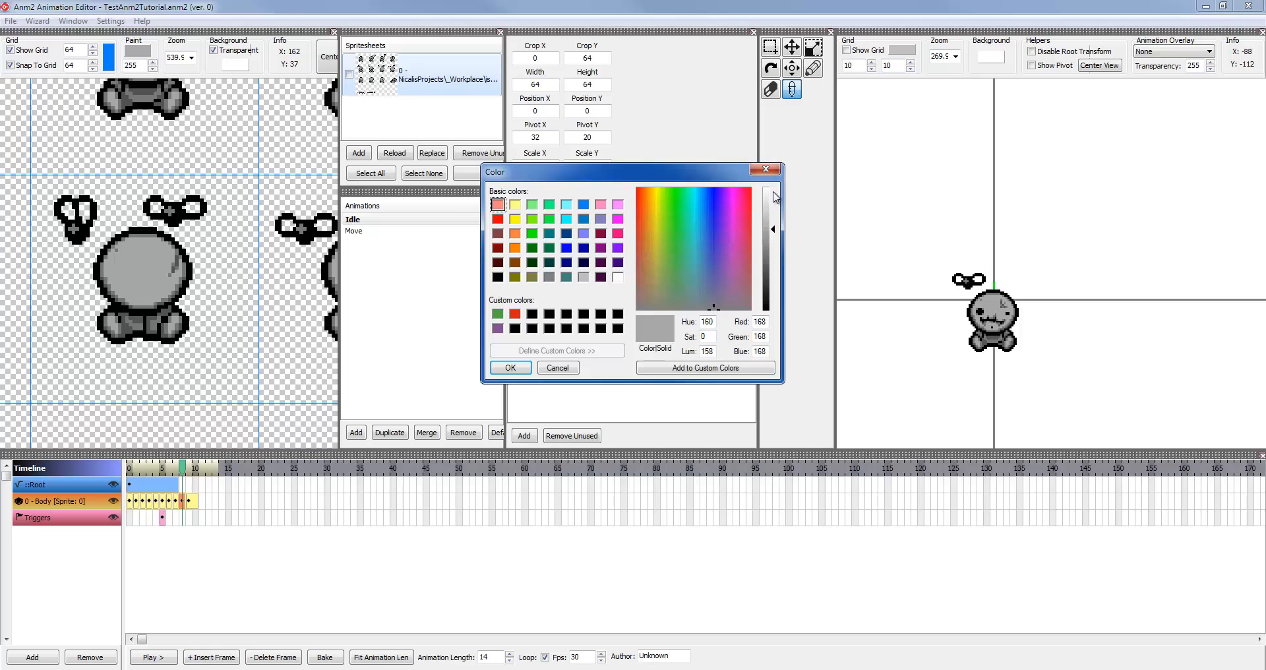
{"action": "left_click", "coordinate": [765, 169]}
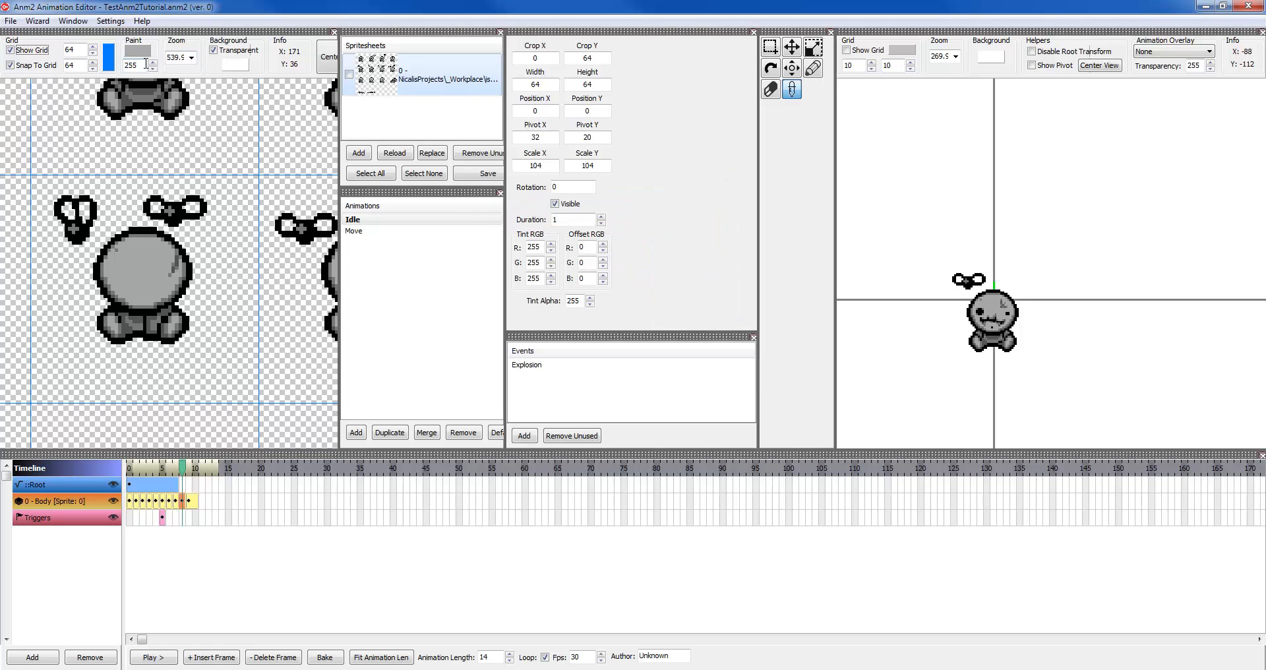
Paint over the back-view sprite's head with the sampled grey, and reload the spritesheet
{"action": "left_click", "coordinate": [813, 68]}
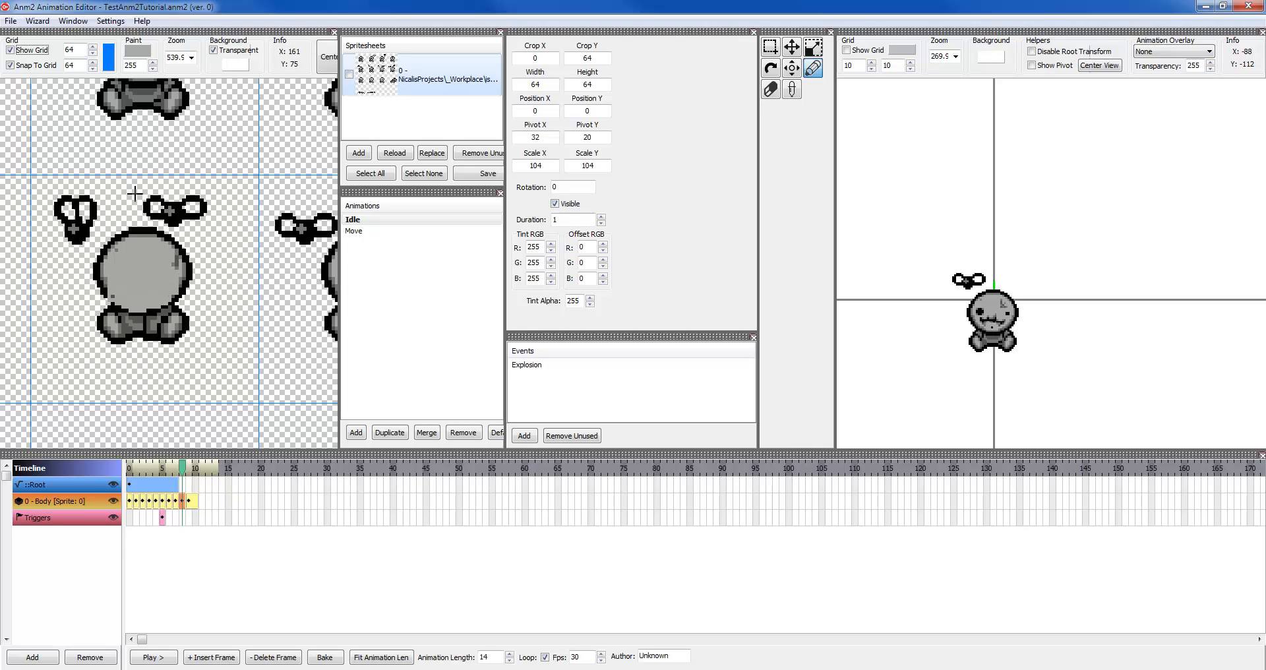
{"action": "left_click_drag", "start_coordinate": [172, 355], "coordinate": [179, 330]}
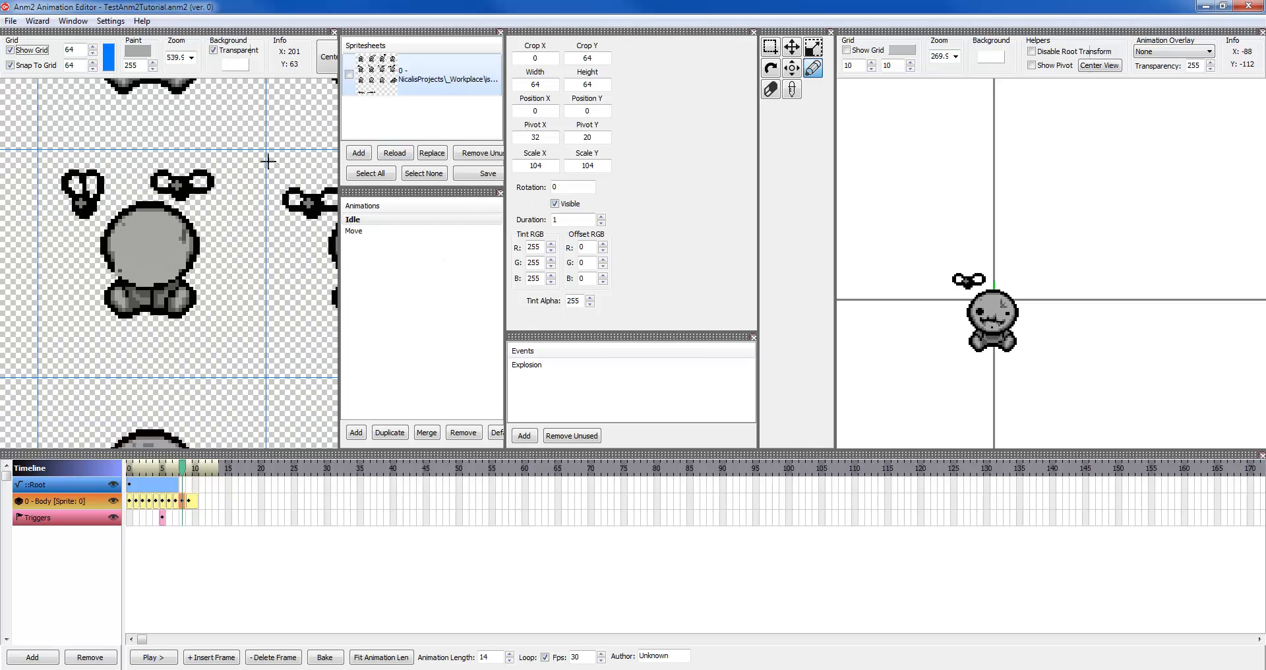
{"action": "left_click", "coordinate": [401, 153]}
{"action": "scroll", "coordinate": [136, 248], "scroll_direction": "down", "scroll_amount": 1}
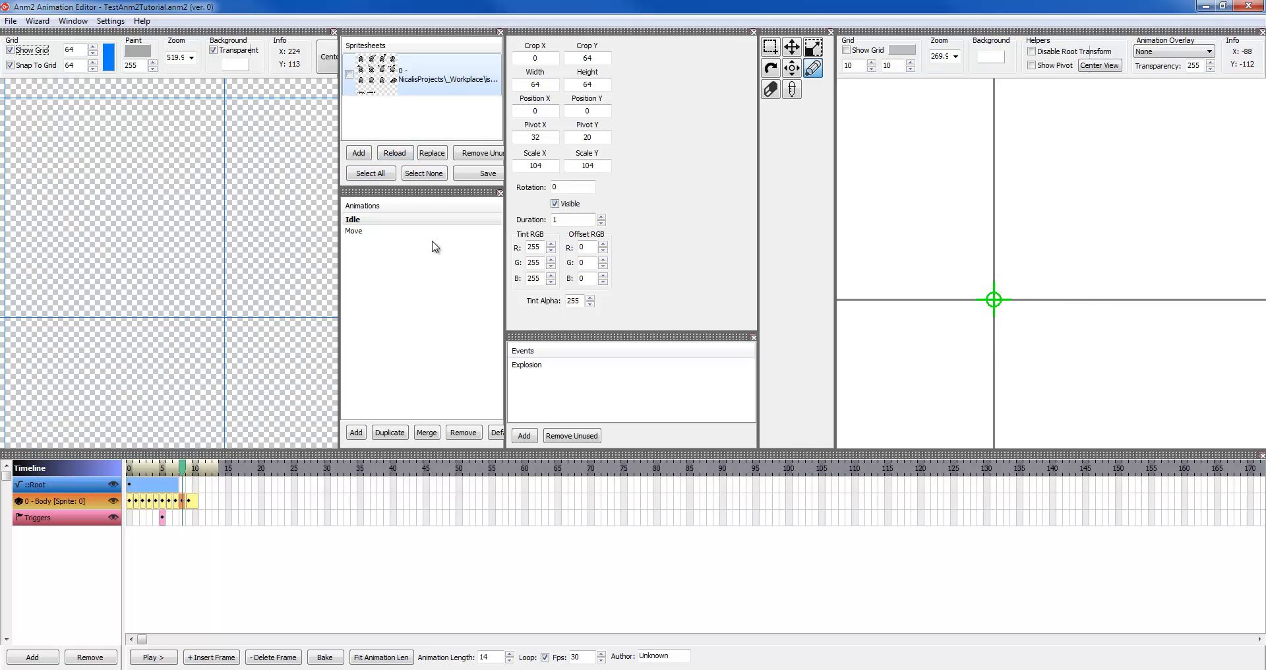
Reselect Body frame 4 of the Idle animation and look over the spritesheet view for its sprites
{"action": "left_click", "coordinate": [356, 231]}
{"action": "left_click", "coordinate": [355, 219]}
{"action": "left_click", "coordinate": [422, 74]}
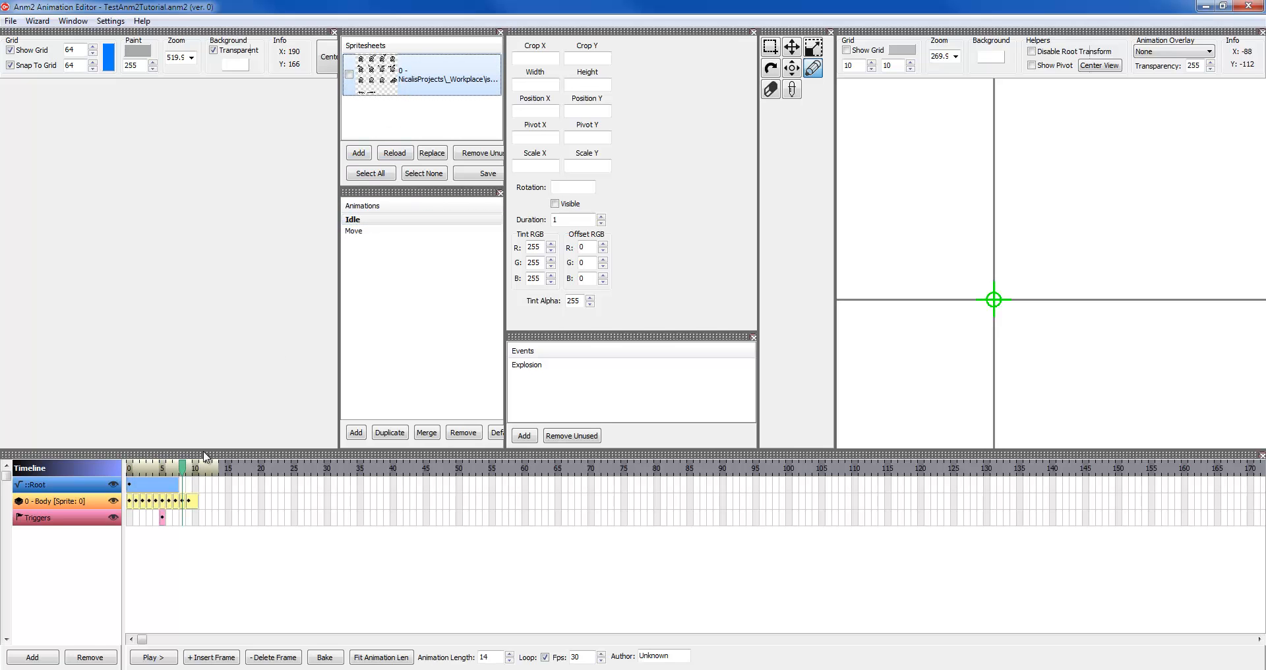
{"action": "left_click", "coordinate": [156, 501]}
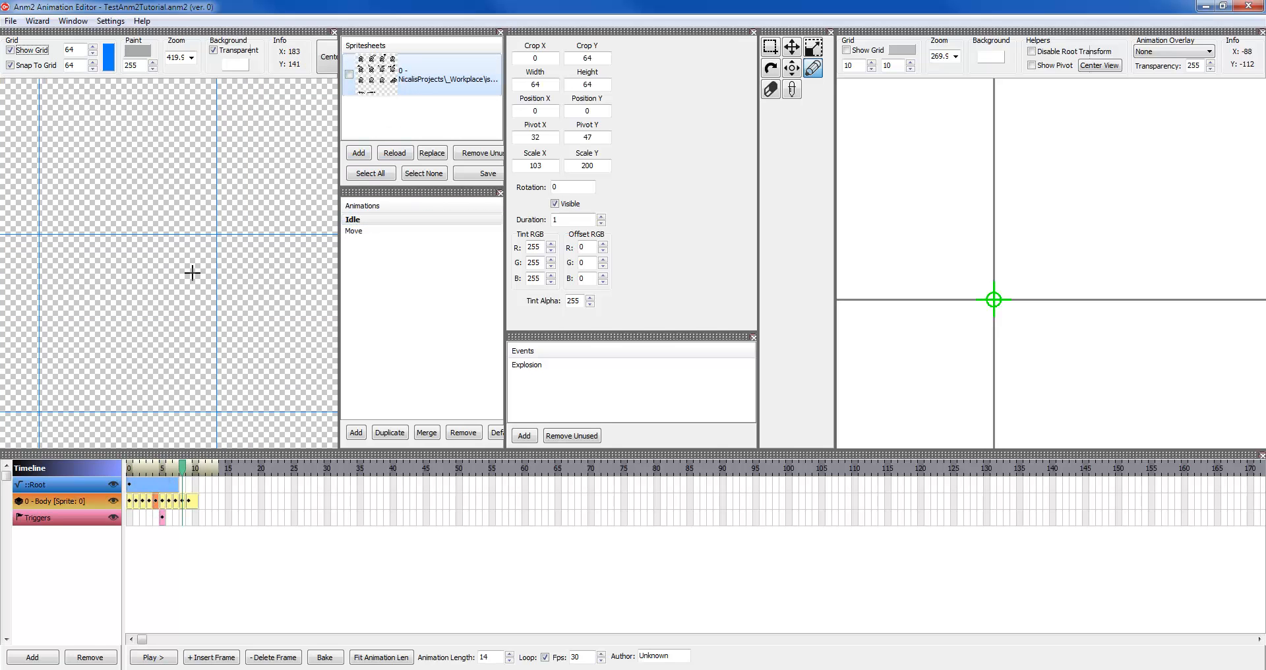
{"action": "scroll", "coordinate": [238, 354], "scroll_direction": "down", "scroll_amount": 18}
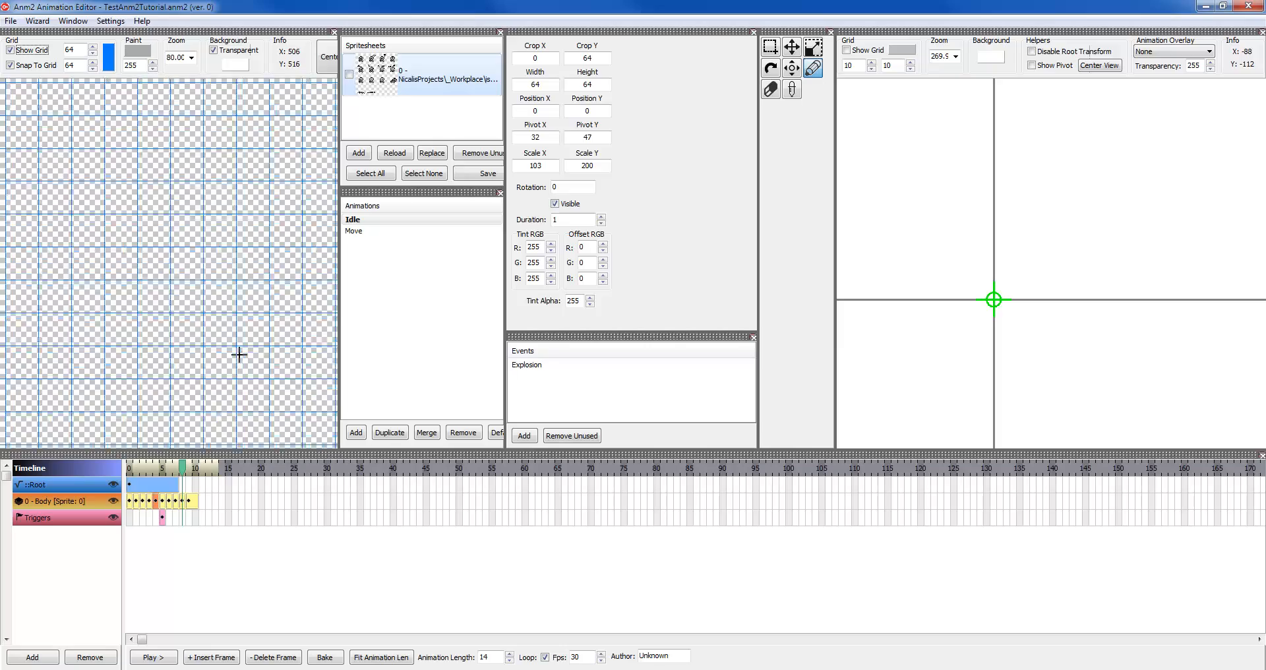
{"action": "scroll", "coordinate": [146, 233], "scroll_direction": "up", "scroll_amount": 10}
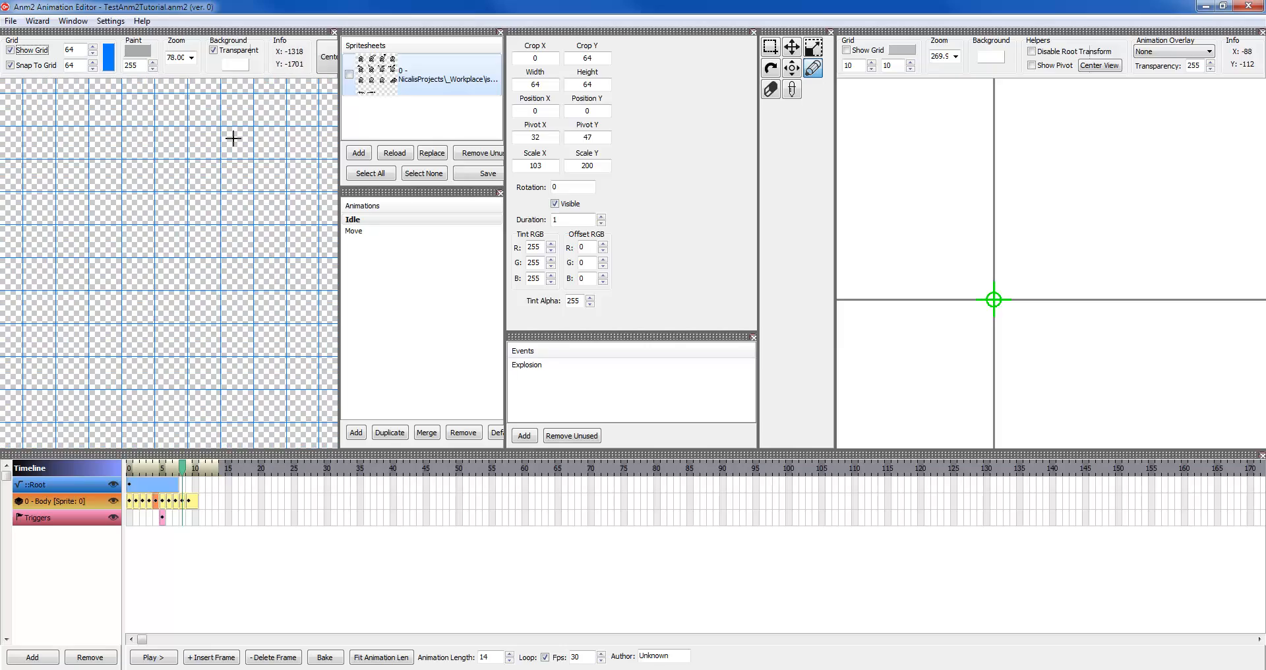
Center the spritesheet view and reload the Body layer's spritesheet again
{"action": "left_click", "coordinate": [332, 64]}
{"action": "left_click_drag", "start_coordinate": [271, 161], "coordinate": [289, 242]}
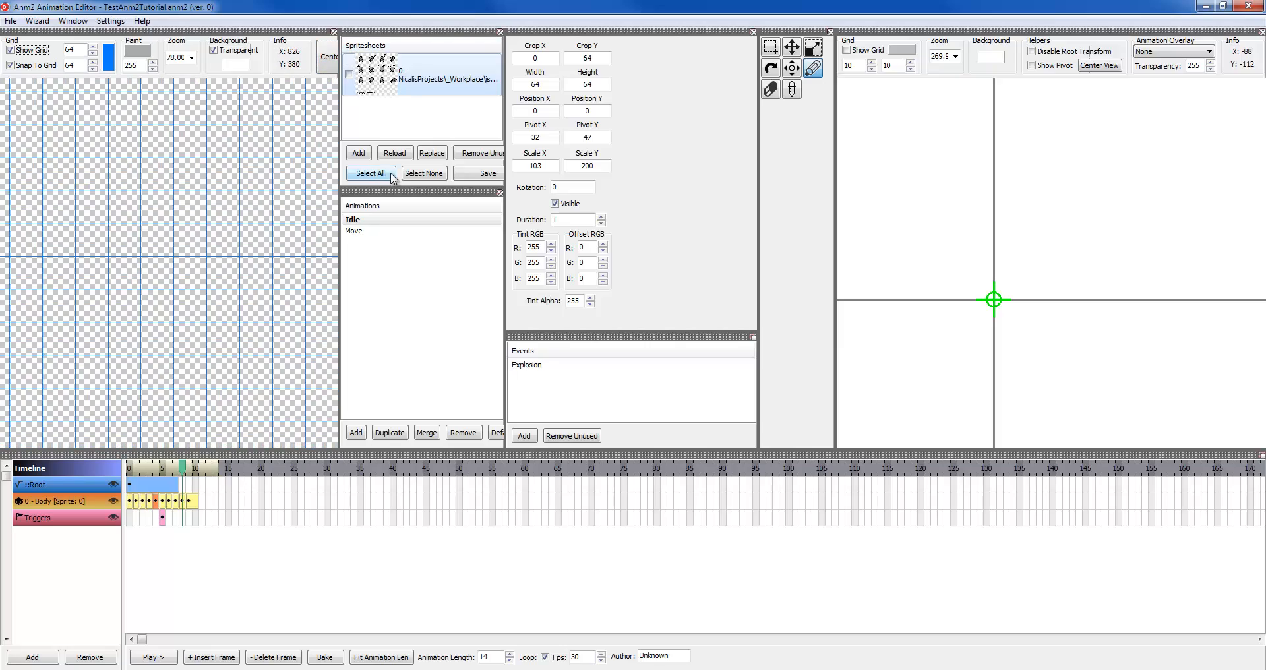
{"action": "left_click", "coordinate": [402, 73]}
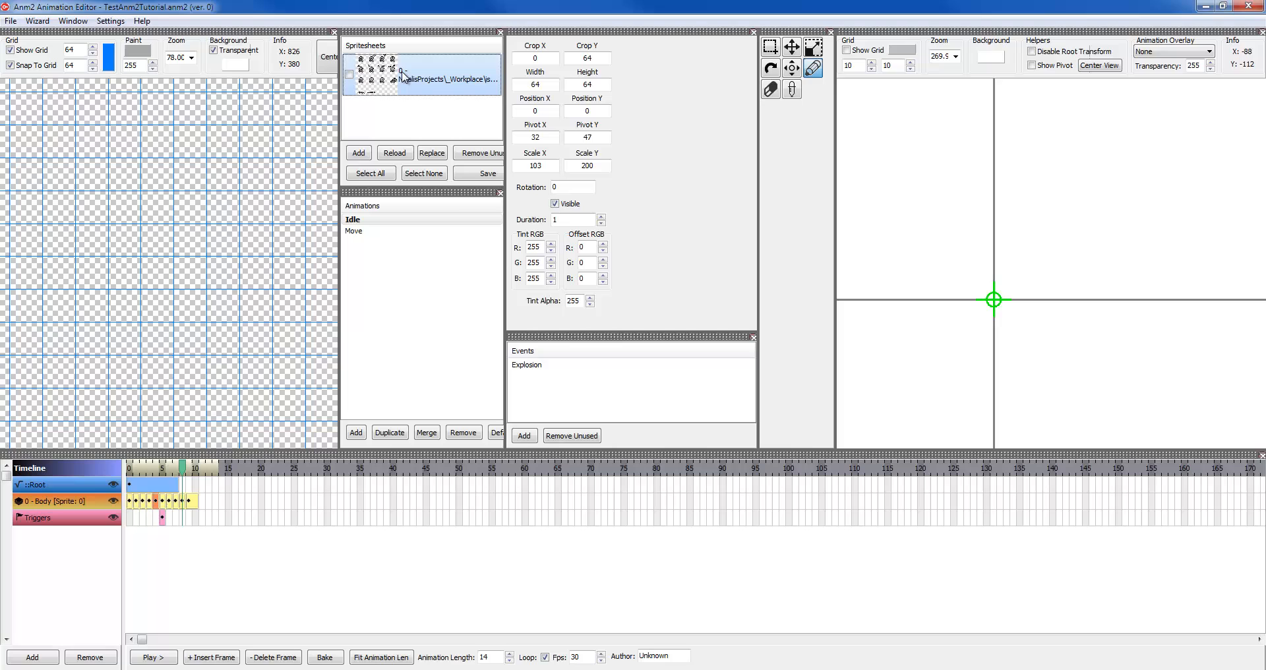
{"action": "left_click", "coordinate": [393, 156]}
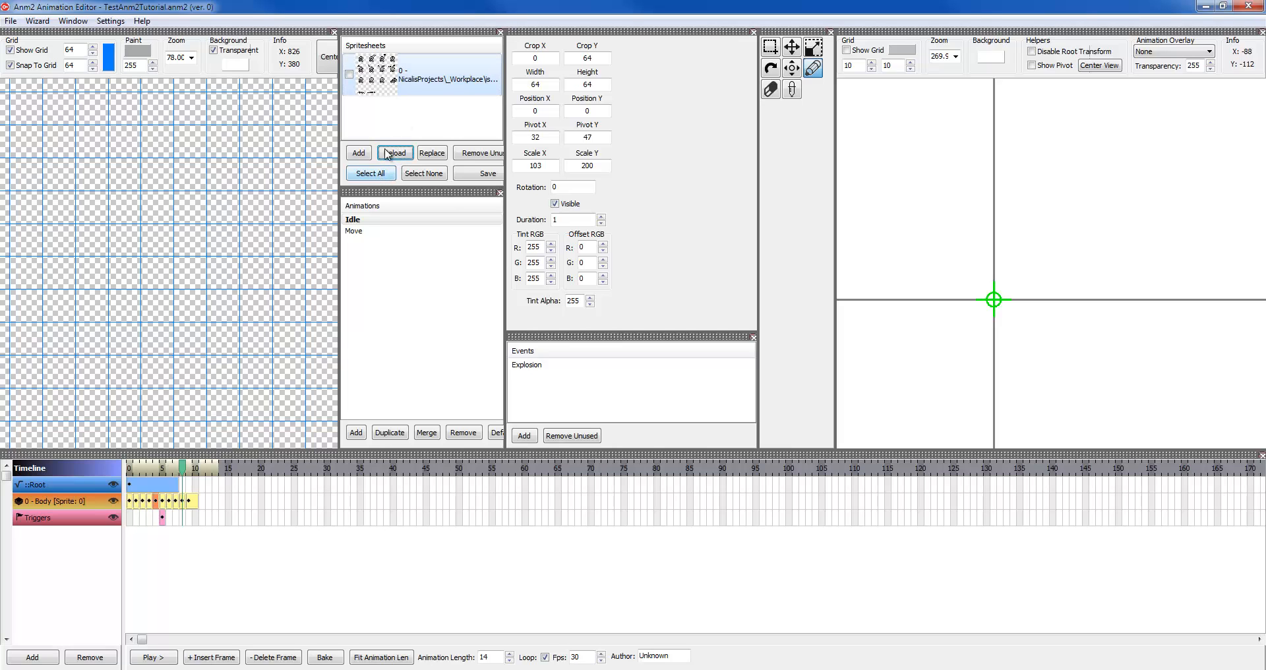
{"action": "left_click", "coordinate": [354, 85]}
{"action": "left_click", "coordinate": [396, 157]}
{"action": "left_click", "coordinate": [394, 78]}
{"action": "left_click", "coordinate": [350, 74]}
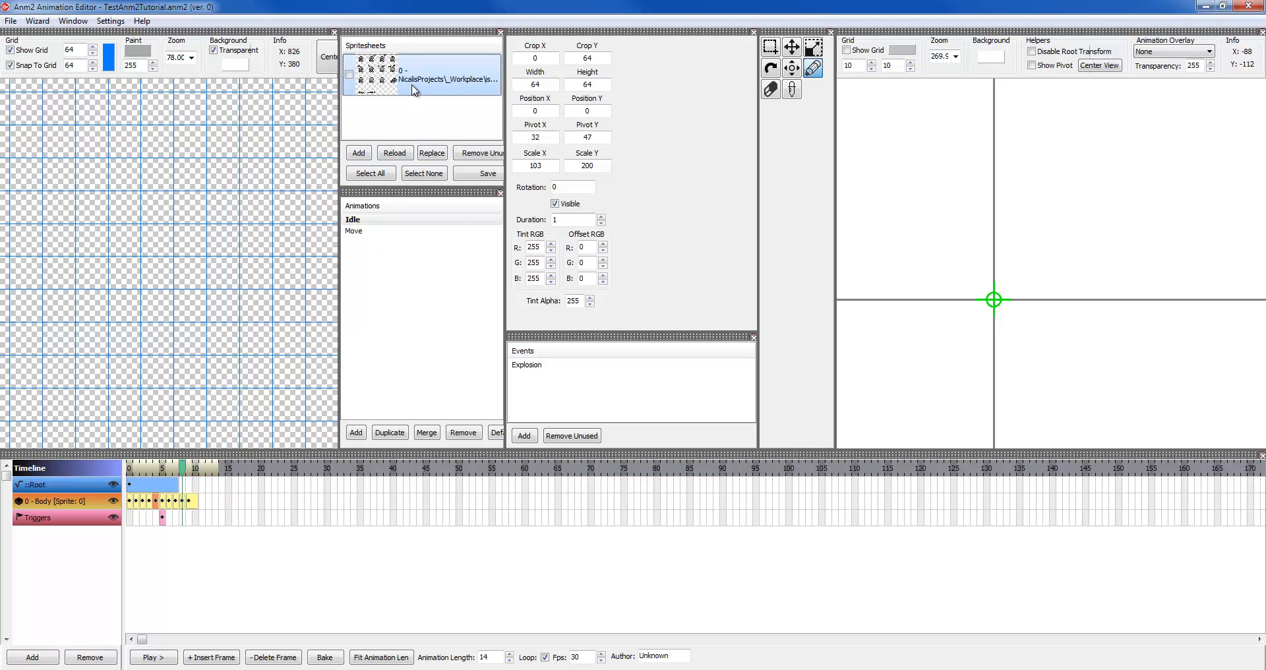
Widen the spritesheet view until its complete set of controls fits, and center the view
{"action": "left_click_drag", "start_coordinate": [167, 267], "coordinate": [159, 267]}
{"action": "scroll", "coordinate": [119, 220], "scroll_direction": "down", "scroll_amount": 3}
{"action": "scroll", "coordinate": [153, 246], "scroll_direction": "up", "scroll_amount": 5}
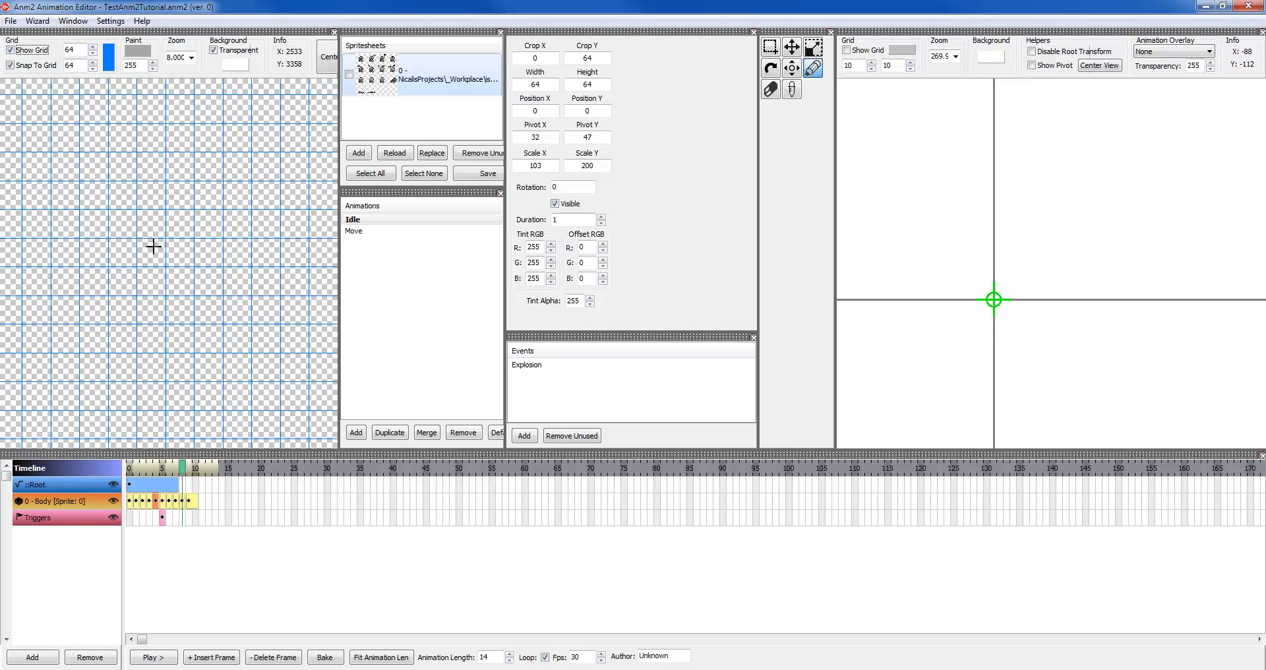
{"action": "scroll", "coordinate": [121, 274], "scroll_direction": "up", "scroll_amount": 3}
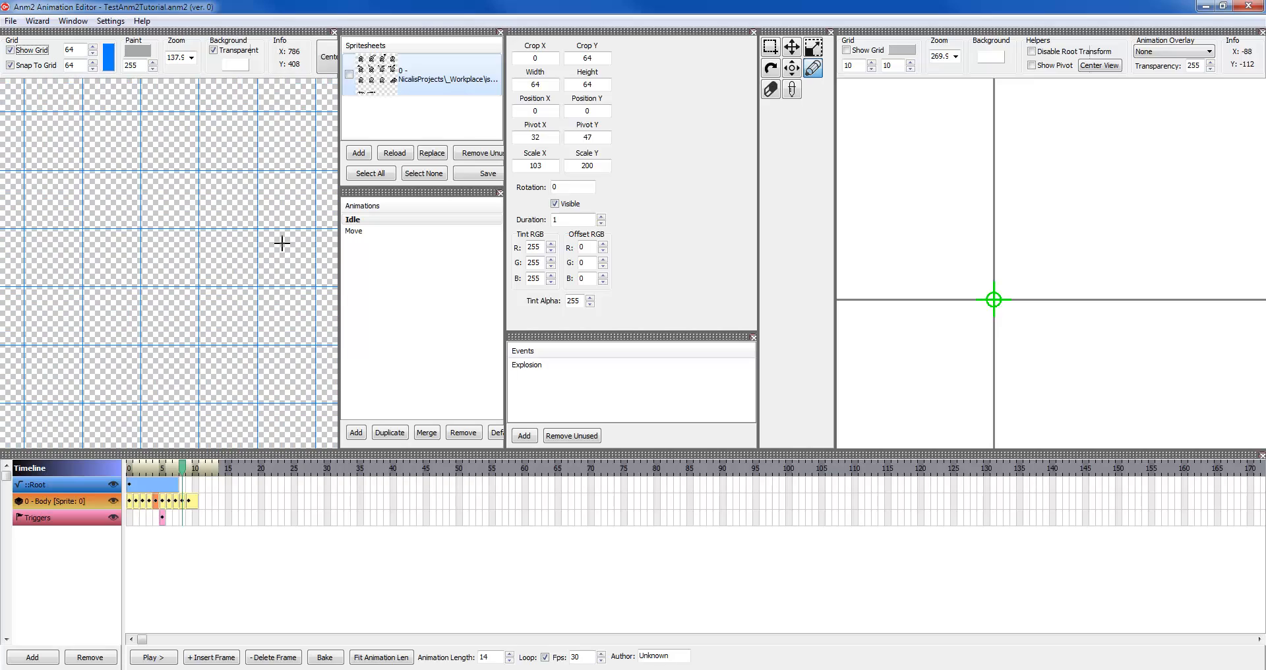
{"action": "left_click", "coordinate": [325, 47]}
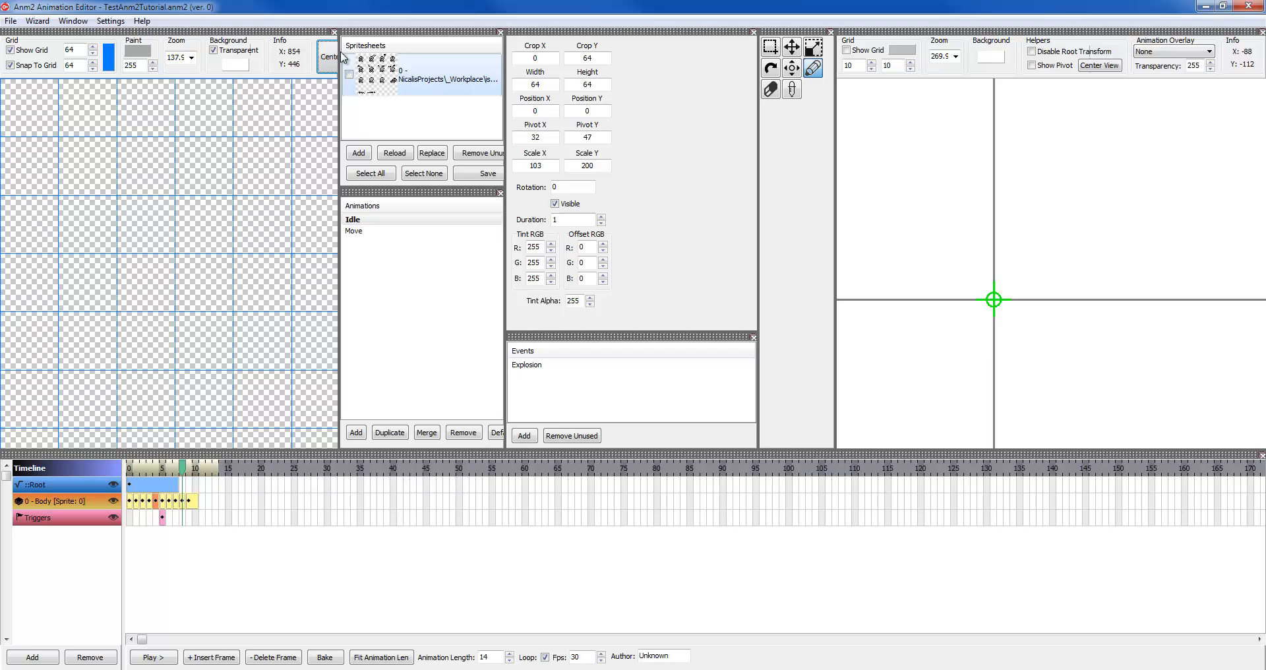
{"action": "left_click_drag", "start_coordinate": [342, 52], "coordinate": [387, 51]}
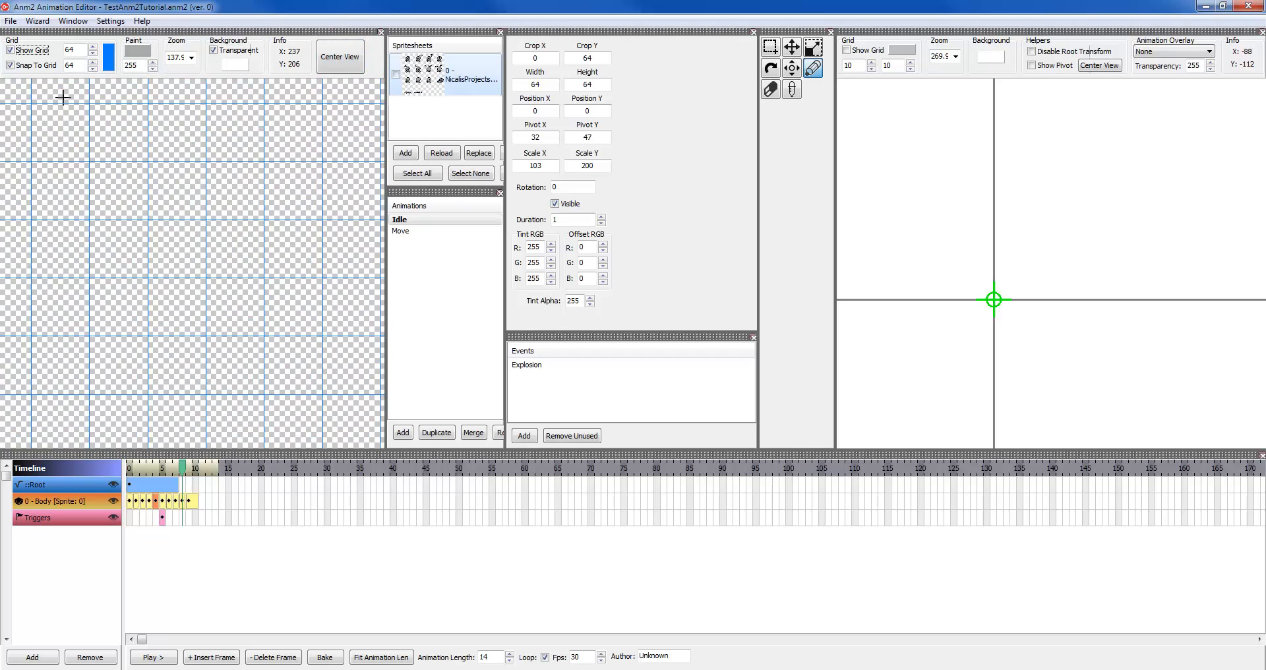
{"action": "left_click_drag", "start_coordinate": [24, 100], "coordinate": [327, 88]}
{"action": "left_click", "coordinate": [329, 62]}
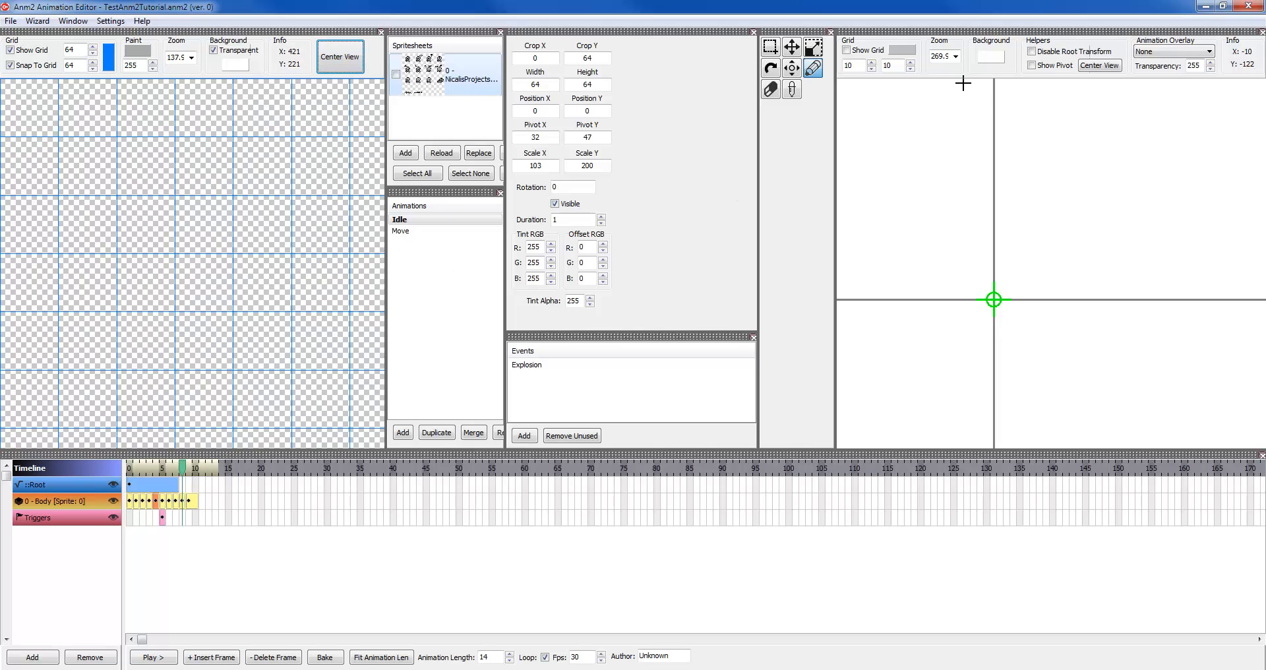
Center the animation preview, reload the spritesheet, and widen the Spritesheets area until all its controls fit
{"action": "left_click", "coordinate": [1100, 66]}
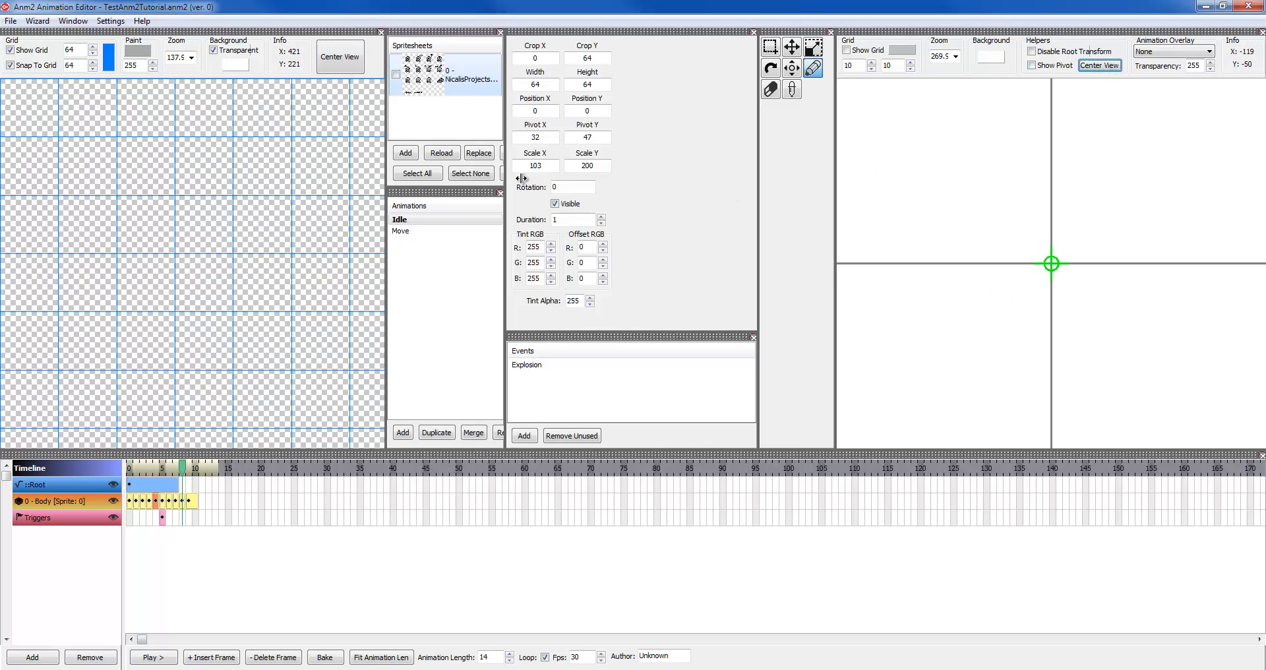
{"action": "left_click", "coordinate": [442, 154]}
{"action": "left_click_drag", "start_coordinate": [505, 138], "coordinate": [627, 138]}
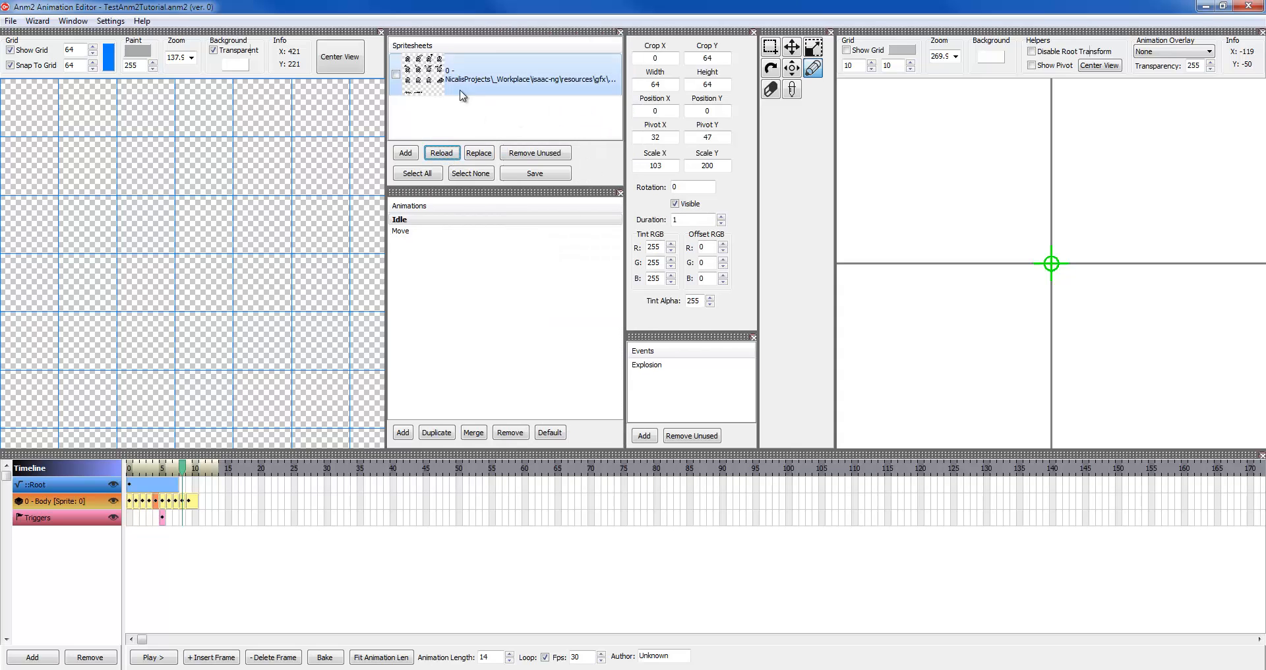
Replace spritesheet 0 with Effect_000_Shopkeepers.png so its sprites load again
{"action": "left_click", "coordinate": [482, 156]}
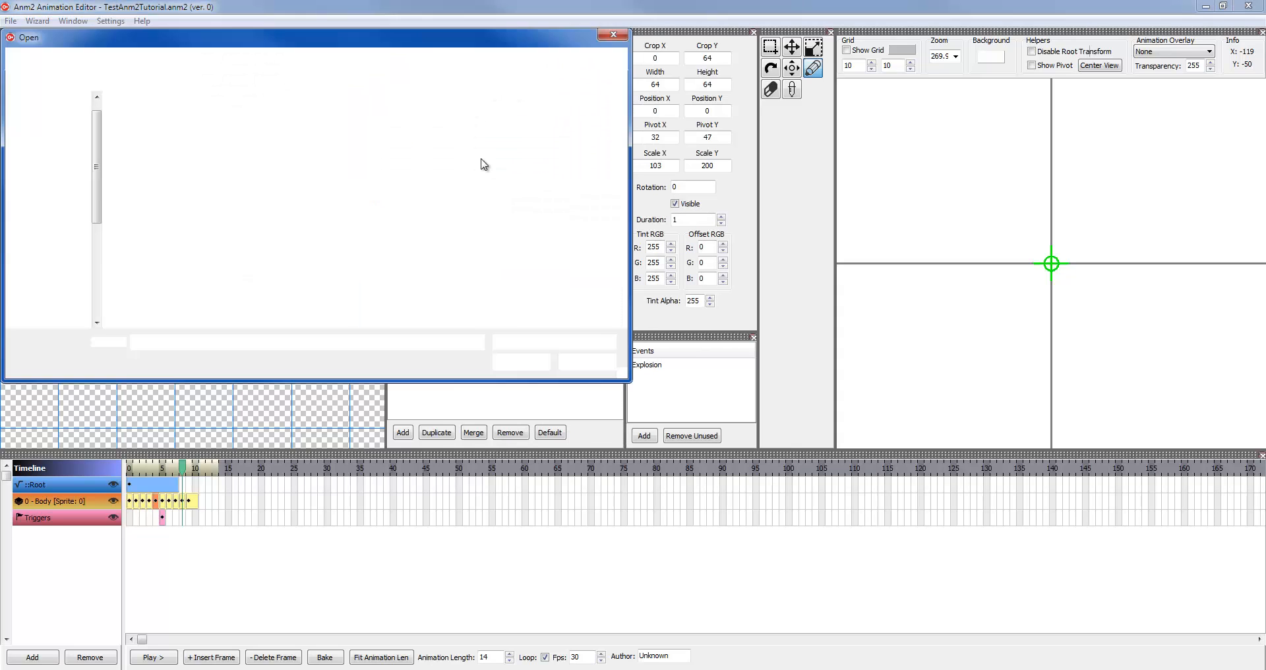
{"action": "double_click", "coordinate": [298, 137]}
{"action": "scroll", "coordinate": [259, 254], "scroll_direction": "up", "scroll_amount": 4}
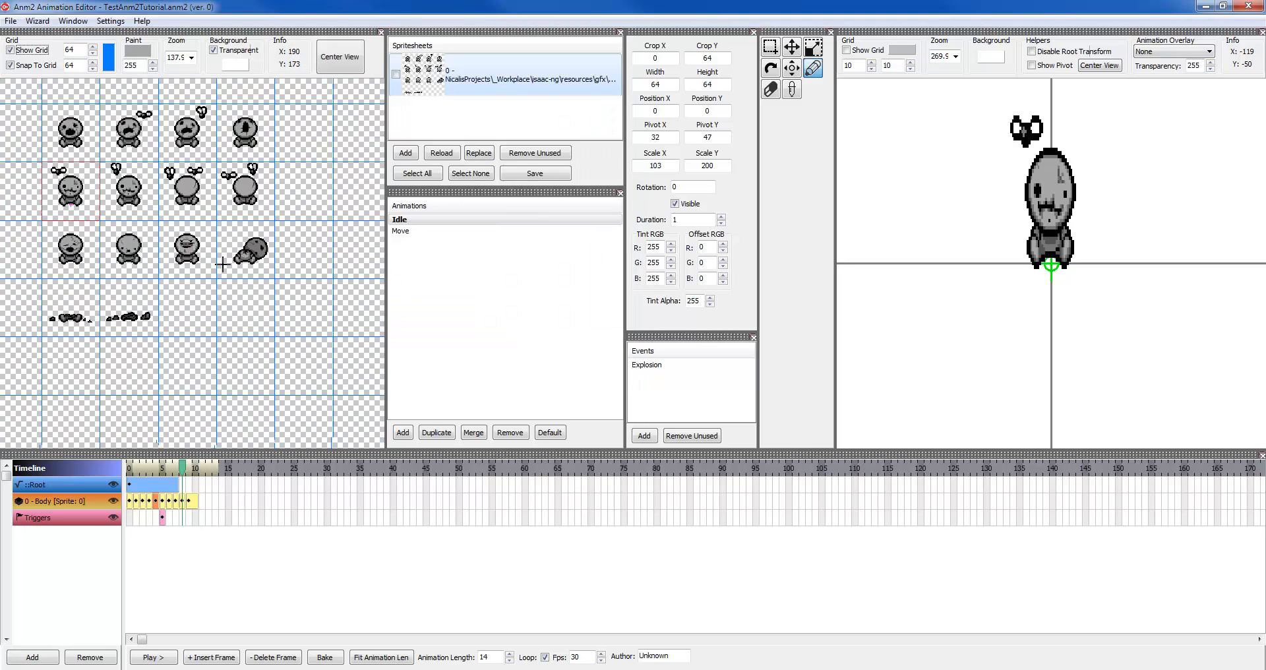
Examine the shopkeeper sprites in the spritesheet view at different magnifications, including the top rows and the Body frame's crop region
{"action": "scroll", "coordinate": [259, 253], "scroll_direction": "up", "scroll_amount": 1}
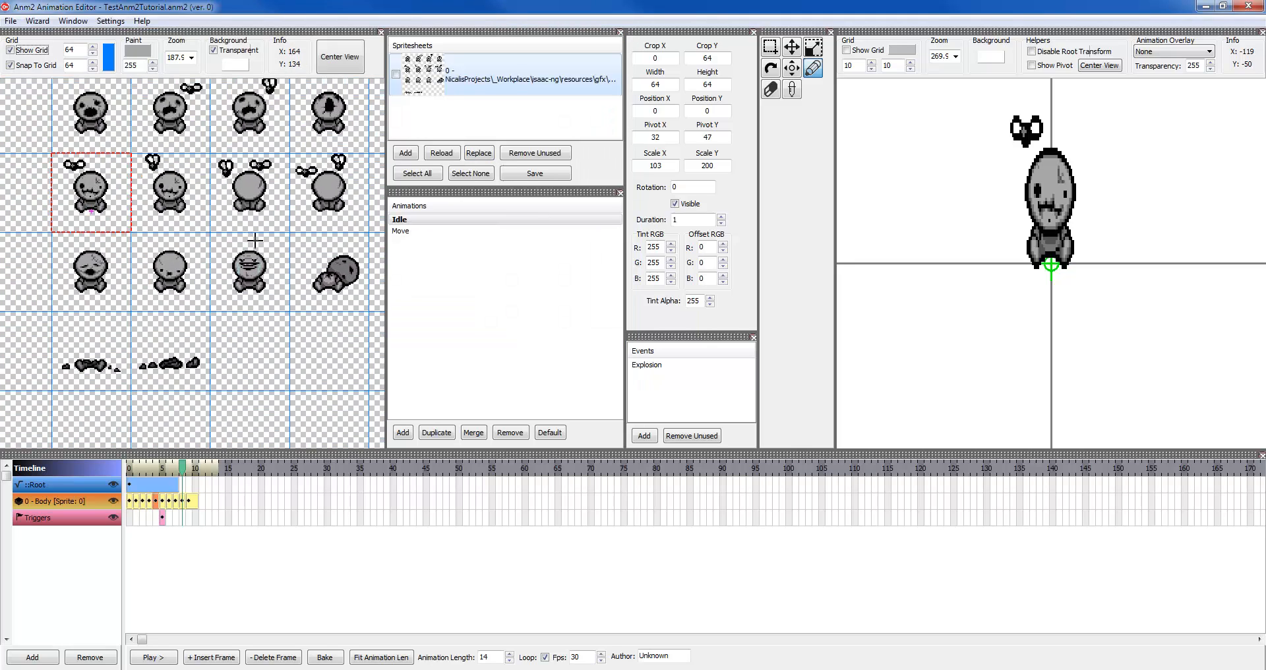
{"action": "left_click_drag", "start_coordinate": [212, 263], "coordinate": [210, 250]}
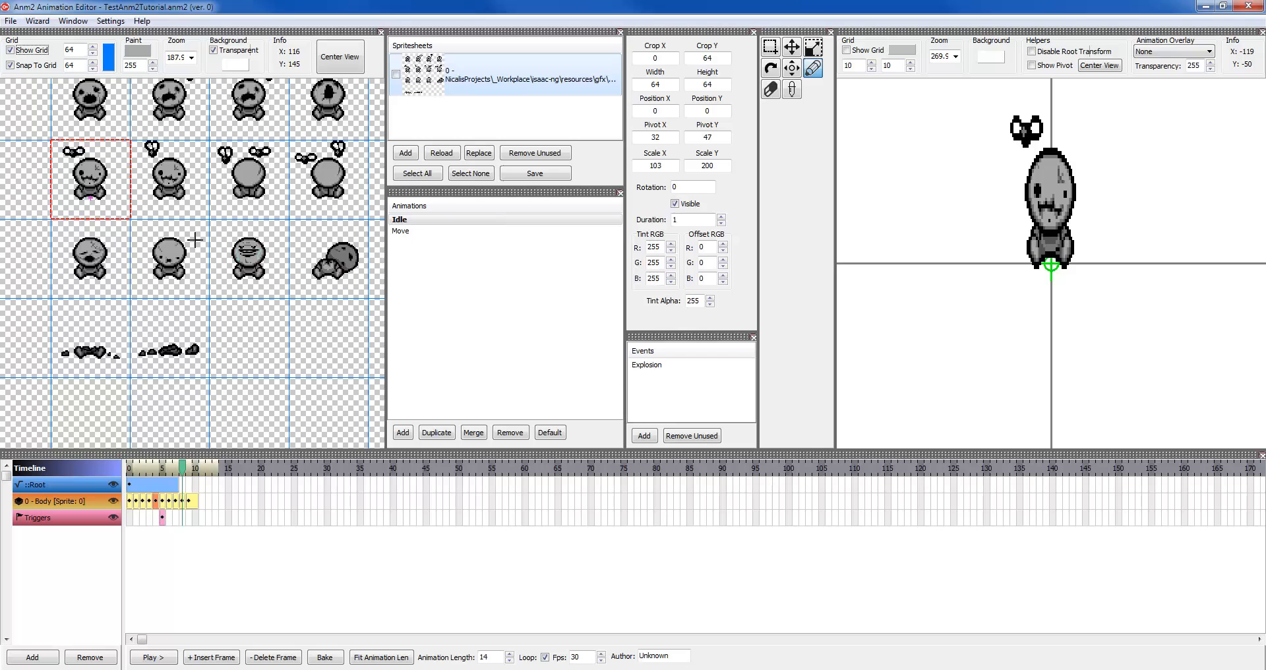
{"action": "scroll", "coordinate": [195, 240], "scroll_direction": "up", "scroll_amount": 3}
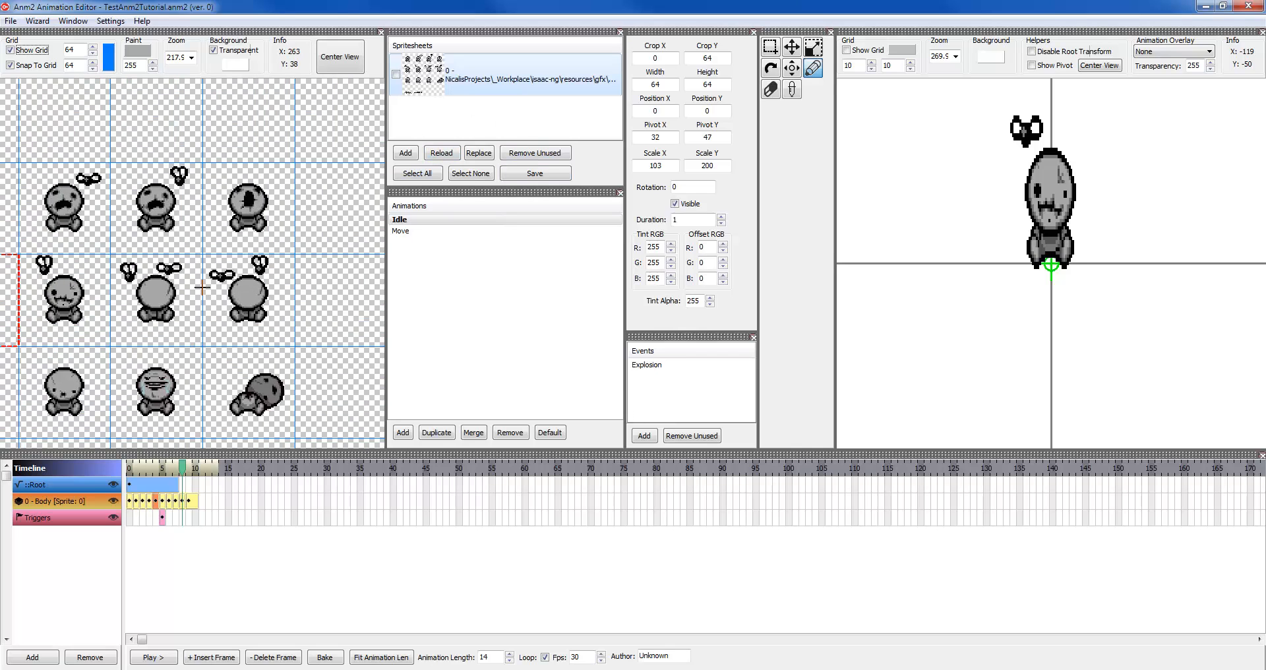
{"action": "left_click_drag", "start_coordinate": [130, 315], "coordinate": [182, 214]}
{"action": "scroll", "coordinate": [221, 307], "scroll_direction": "up", "scroll_amount": 4}
{"action": "scroll", "coordinate": [258, 272], "scroll_direction": "up", "scroll_amount": 6}
{"action": "scroll", "coordinate": [258, 272], "scroll_direction": "up", "scroll_amount": 3}
{"action": "scroll", "coordinate": [249, 302], "scroll_direction": "up", "scroll_amount": 3}
{"action": "scroll", "coordinate": [210, 256], "scroll_direction": "up", "scroll_amount": 2}
{"action": "scroll", "coordinate": [210, 256], "scroll_direction": "up", "scroll_amount": 2}
{"action": "scroll", "coordinate": [257, 280], "scroll_direction": "up", "scroll_amount": 8}
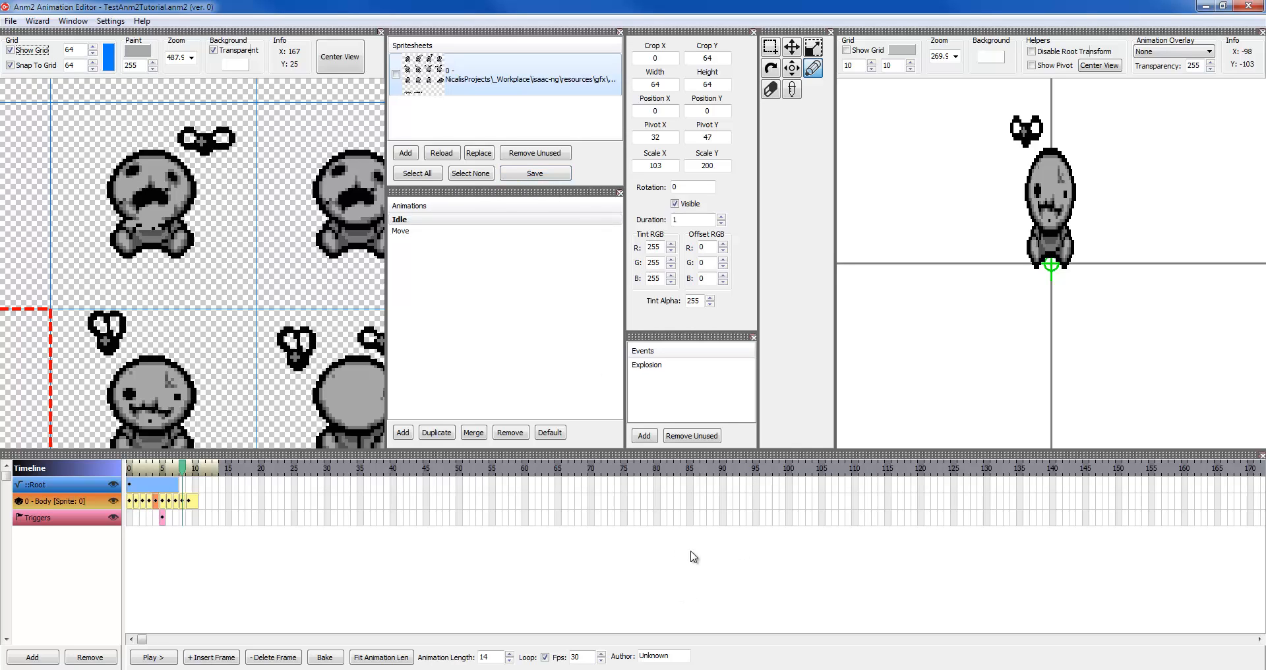
{"action": "scroll", "coordinate": [226, 294], "scroll_direction": "up", "scroll_amount": 3}
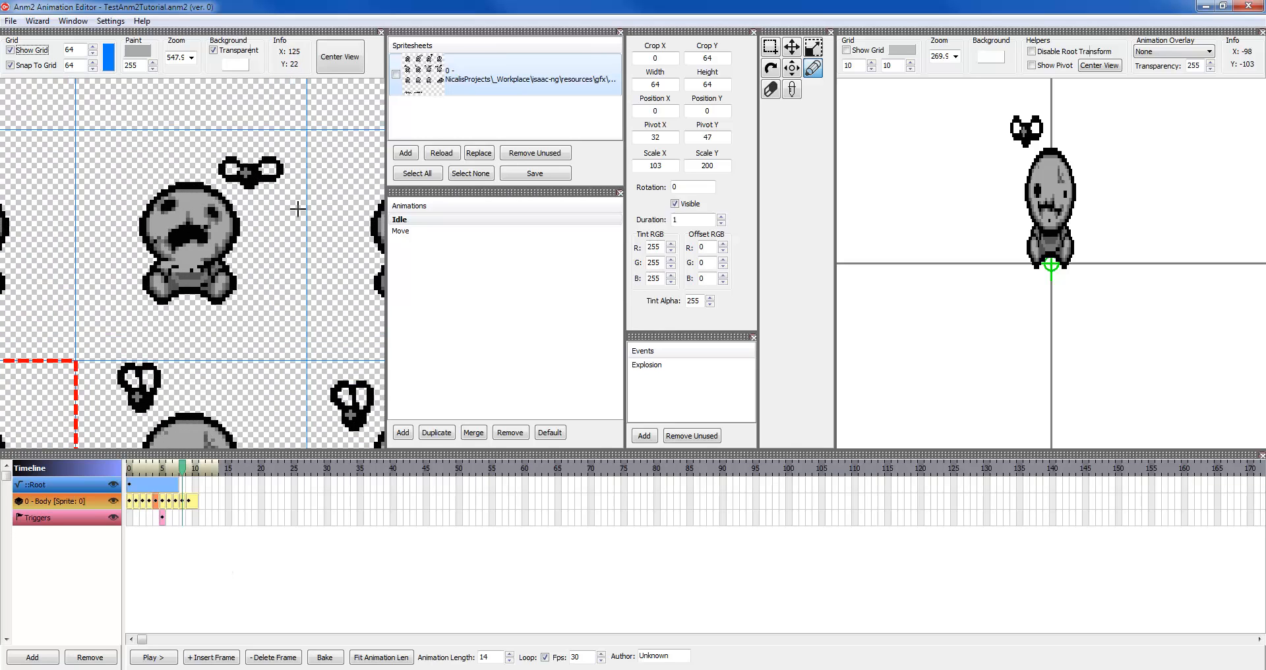
{"action": "left_click_drag", "start_coordinate": [298, 208], "coordinate": [270, 190]}
{"action": "scroll", "coordinate": [269, 189], "scroll_direction": "up", "scroll_amount": 1}
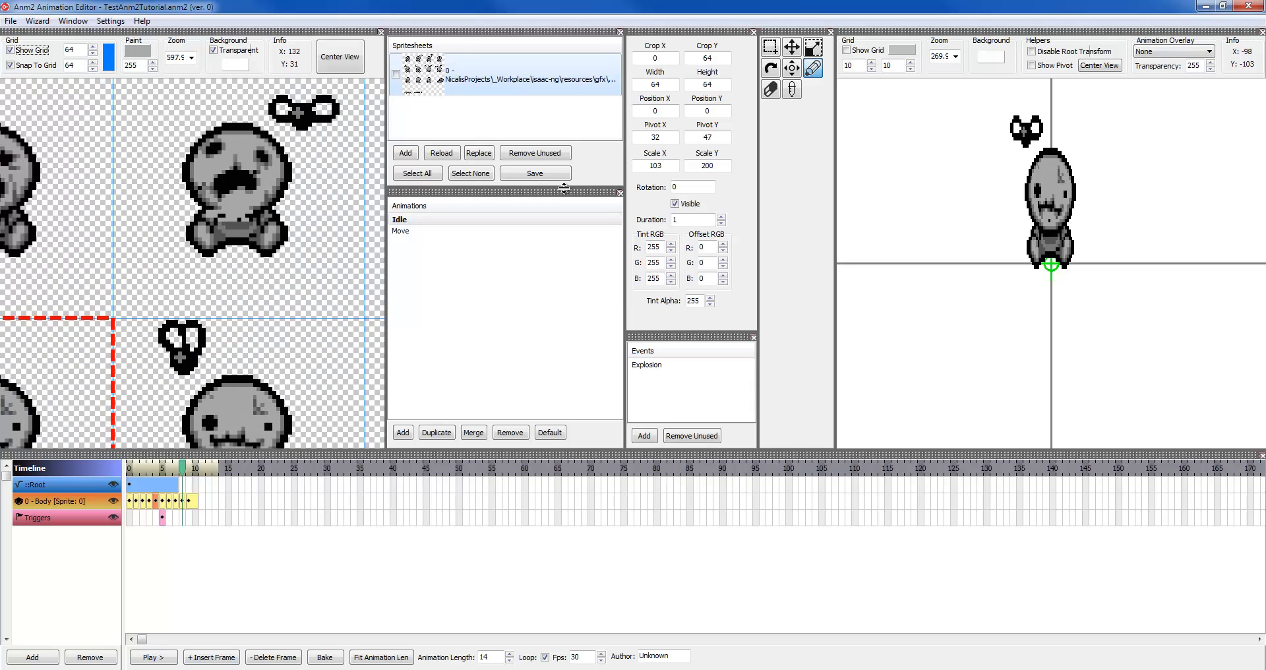
{"action": "left_click_drag", "start_coordinate": [290, 283], "coordinate": [274, 229]}
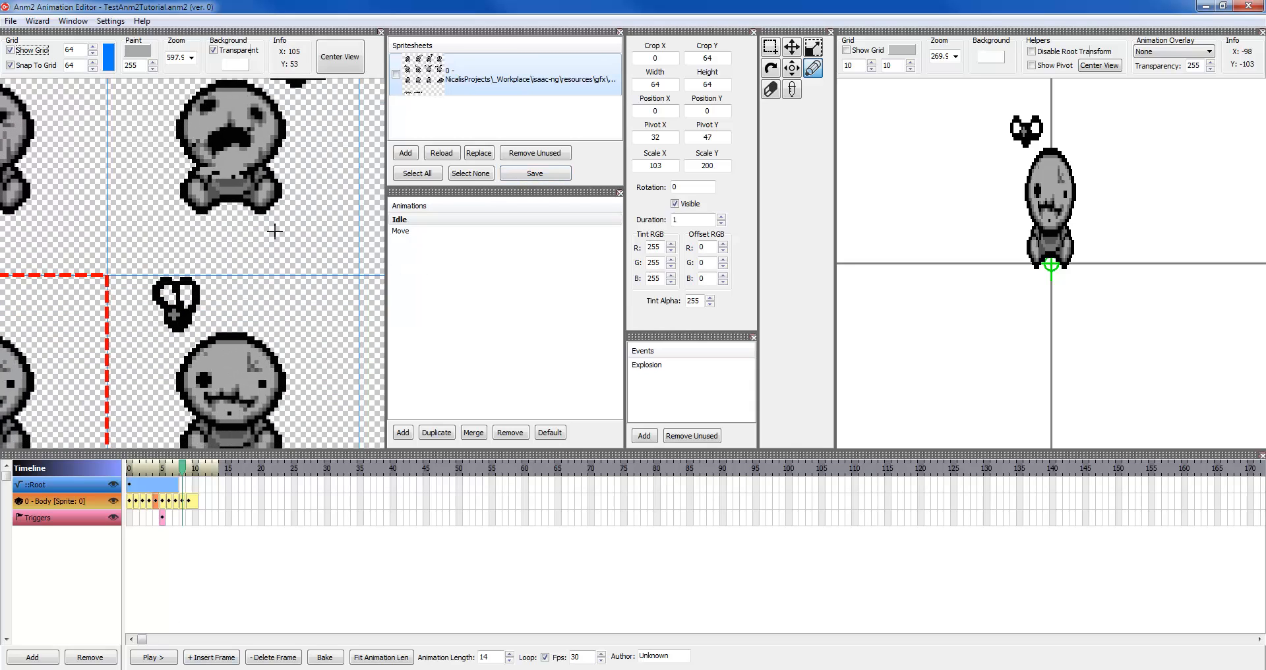
{"action": "scroll", "coordinate": [275, 229], "scroll_direction": "down", "scroll_amount": 3}
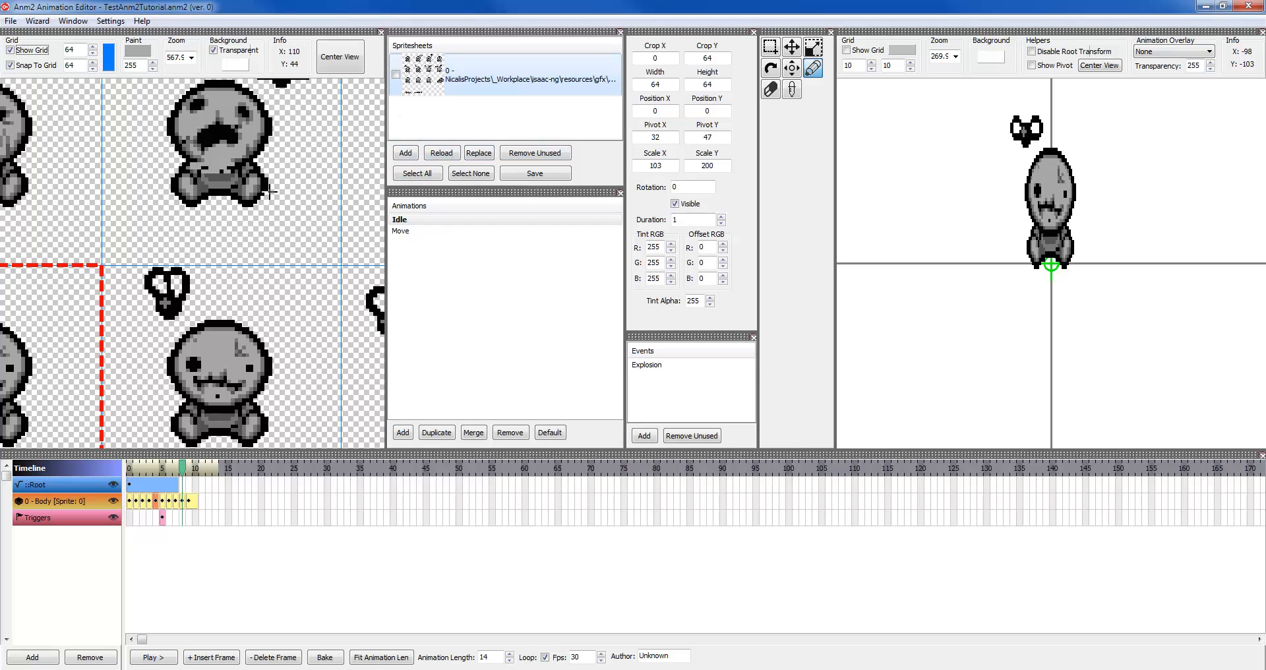
{"action": "scroll", "coordinate": [236, 217], "scroll_direction": "down", "scroll_amount": 2}
{"action": "scroll", "coordinate": [262, 179], "scroll_direction": "down", "scroll_amount": 9}
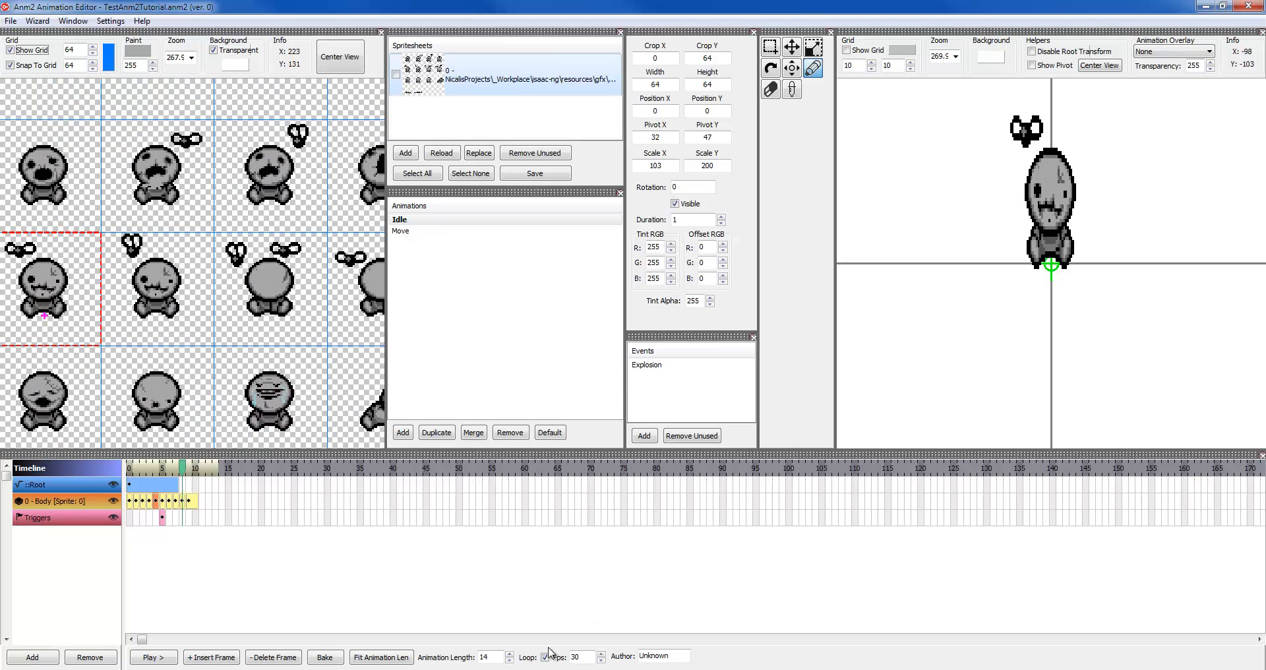
Fill in the author's name for the file, and fit the Idle animation's length to its frames
{"action": "double_click", "coordinate": [645, 661]}
{"action": "type", "text": "M"}
{"action": "scroll", "coordinate": [348, 298], "scroll_direction": "down", "scroll_amount": 4}
{"action": "scroll", "coordinate": [349, 298], "scroll_direction": "up", "scroll_amount": 3}
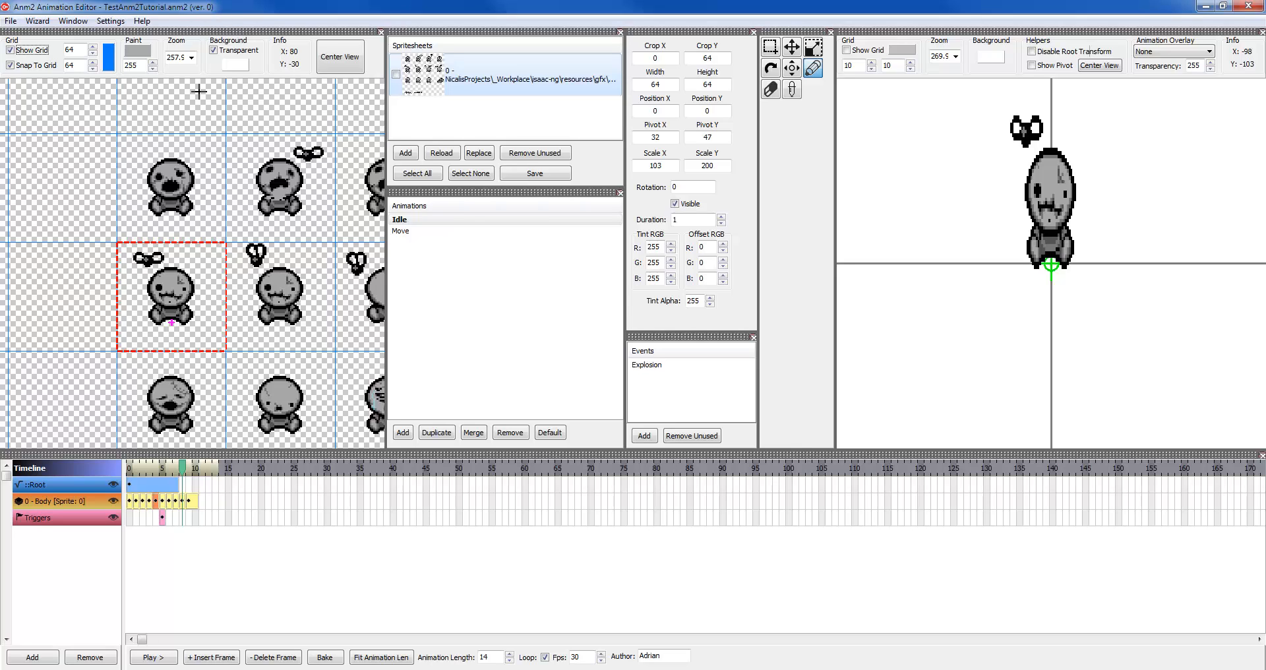
{"action": "left_click", "coordinate": [387, 658]}
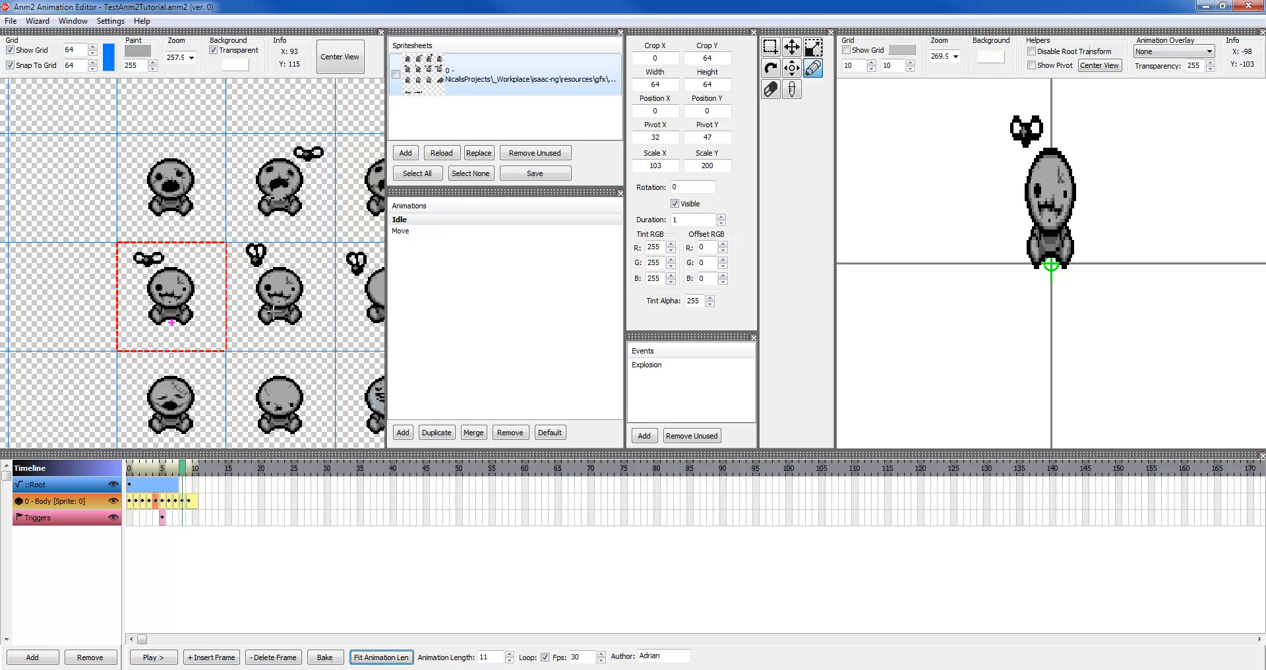
{"action": "left_click_drag", "start_coordinate": [274, 310], "coordinate": [215, 267]}
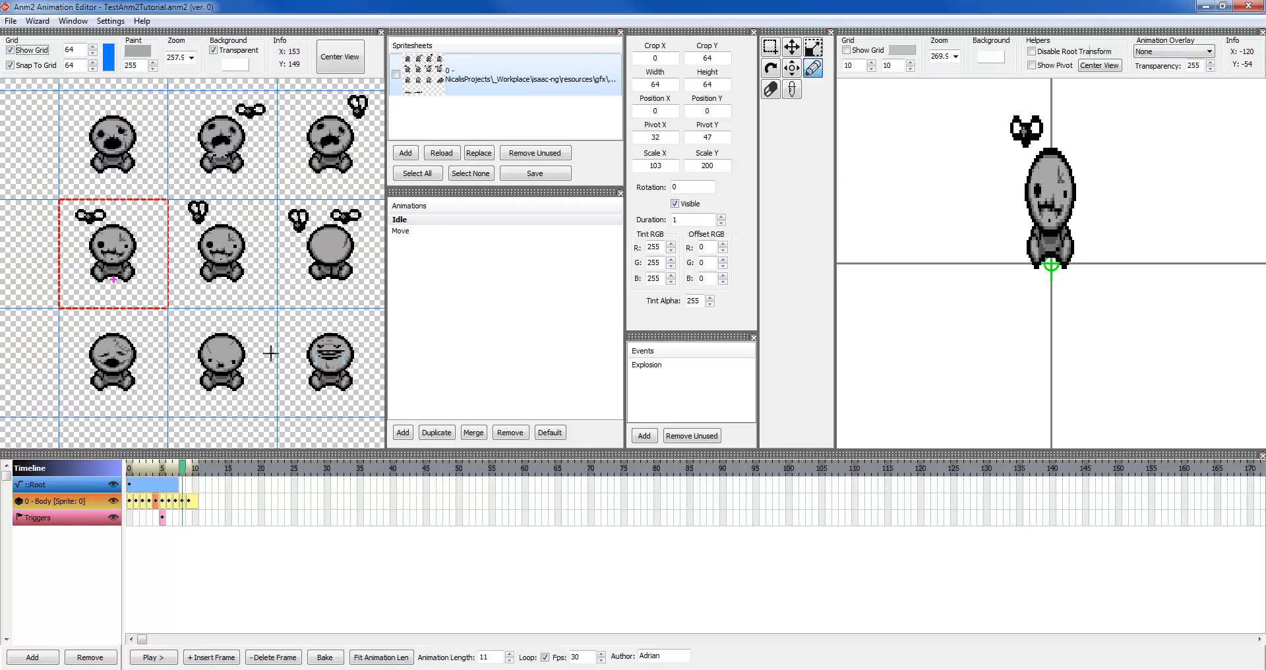
Add a Null layer named BloodPos to the timeline
{"action": "left_click", "coordinate": [58, 519]}
{"action": "left_click", "coordinate": [25, 661]}
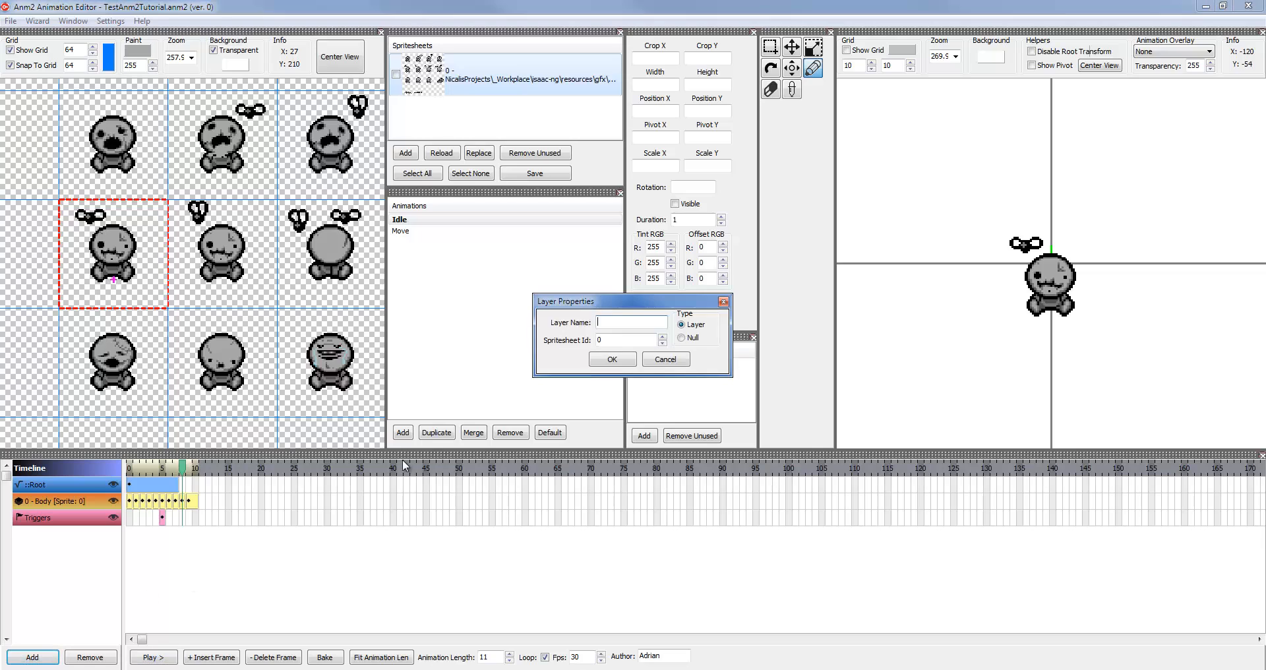
{"action": "left_click", "coordinate": [682, 338]}
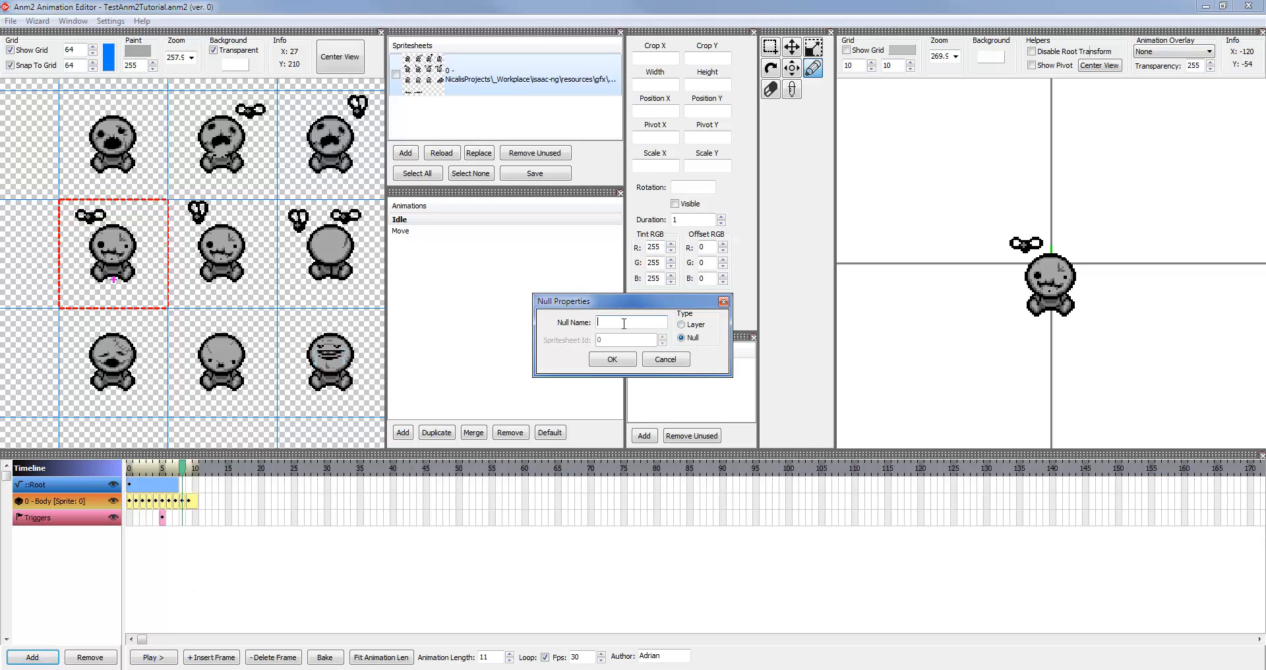
{"action": "left_click", "coordinate": [624, 324]}
{"action": "type", "text": "BloodPos"}
{"action": "left_click", "coordinate": [613, 359]}
Insert a first frame on BloodPos, and place its enlarged target over the sprite's head at position -1, -16
{"action": "left_click", "coordinate": [134, 517]}
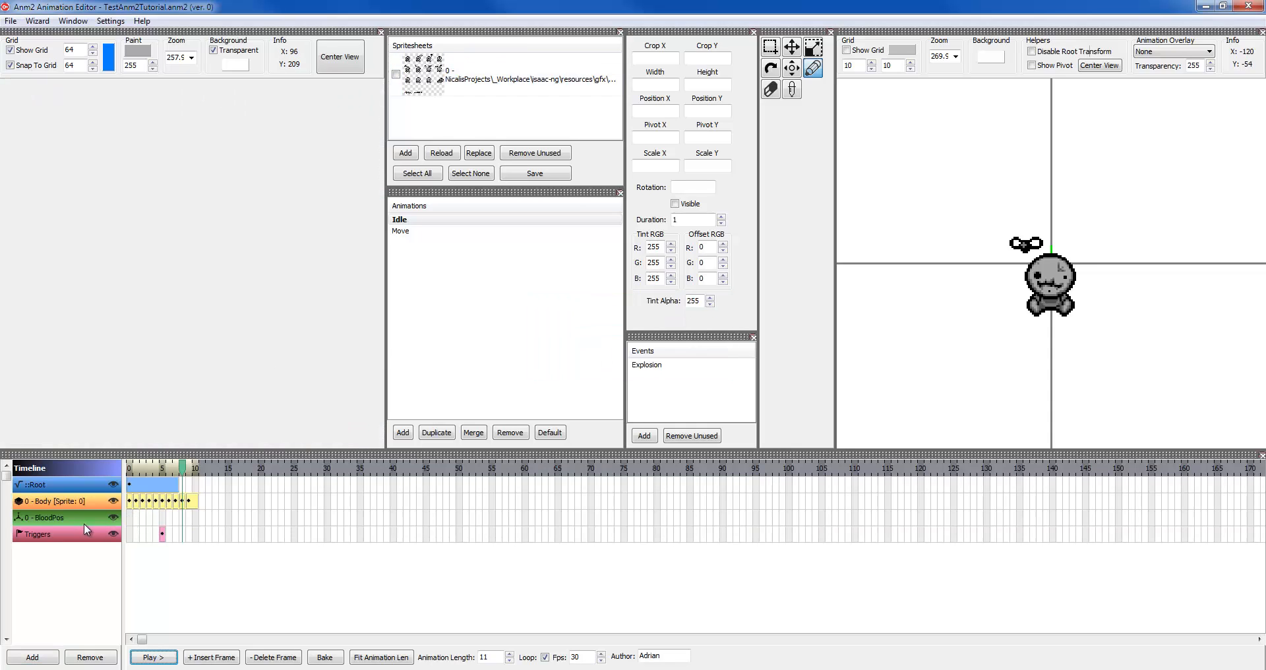
{"action": "mouse_move", "coordinate": [1020, 295]}
{"action": "left_mouse_down"}
{"action": "mouse_move", "coordinate": [968, 298]}
{"action": "mouse_move", "coordinate": [1002, 285]}
{"action": "mouse_move", "coordinate": [1228, 523]}
{"action": "mouse_move", "coordinate": [1010, 275]}
{"action": "left_mouse_up"}
{"action": "left_click", "coordinate": [791, 50]}
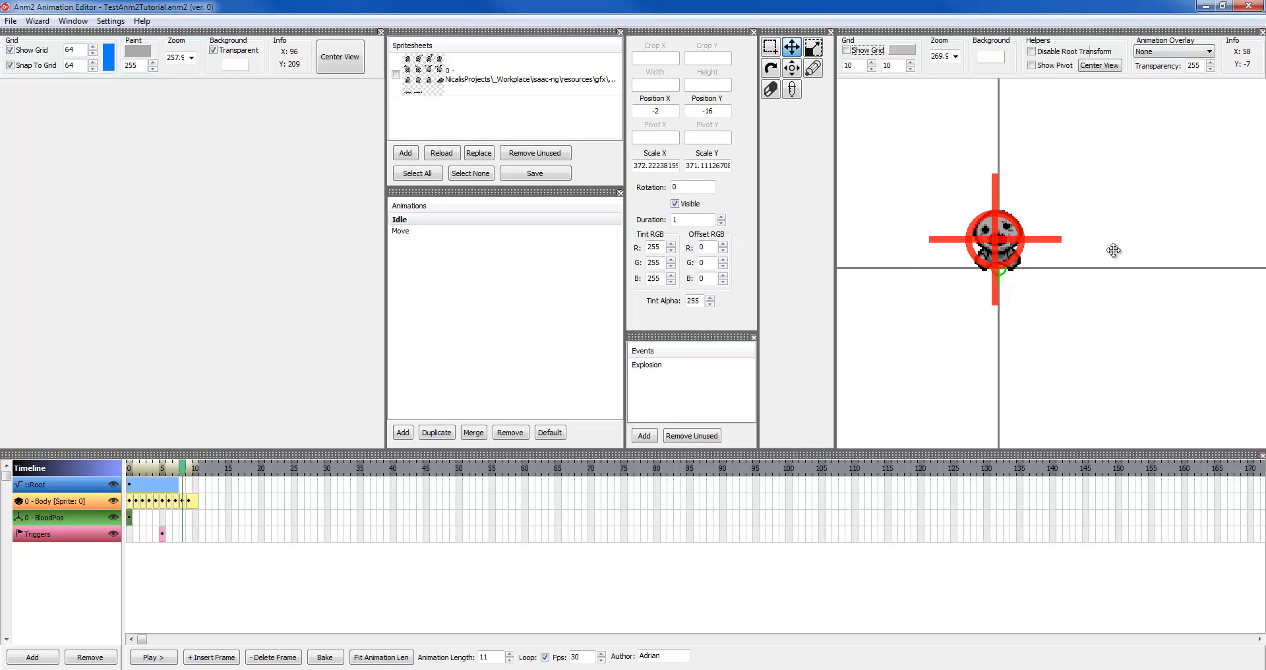
{"action": "left_click_drag", "start_coordinate": [1114, 250], "coordinate": [1011, 290]}
Trim the BloodPos frame's scale to whole numbers, 265 for X and 388 for Y
{"action": "left_click_drag", "start_coordinate": [652, 165], "coordinate": [807, 167]}
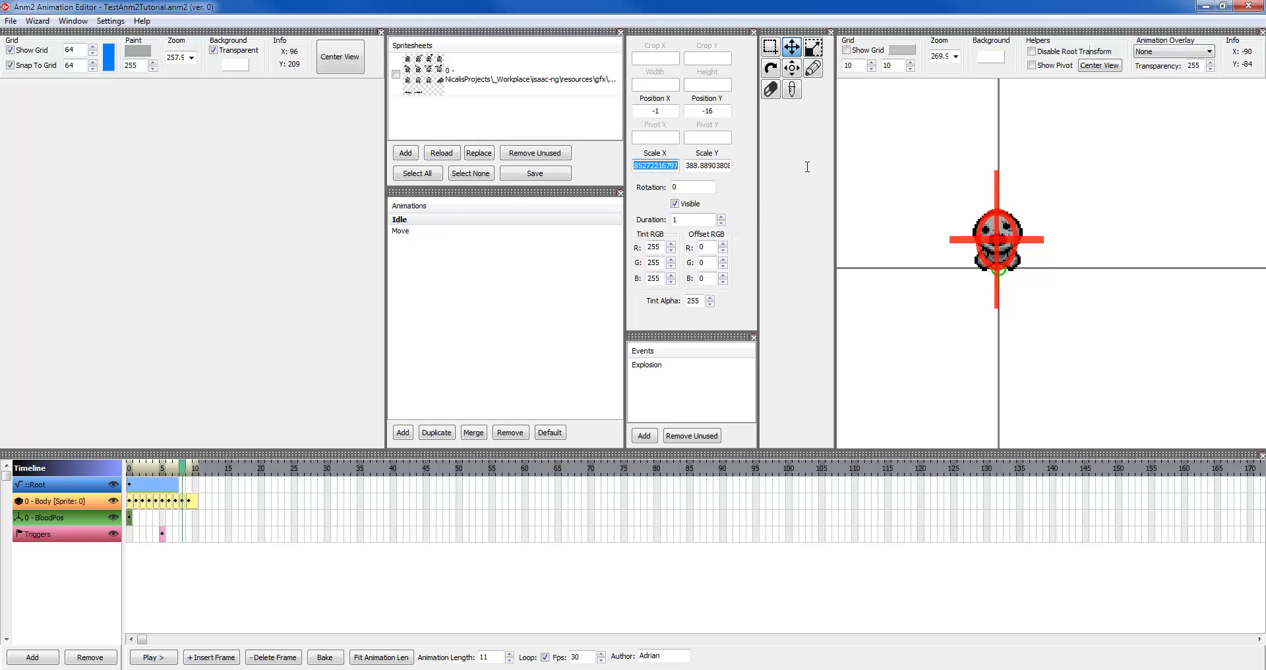
{"action": "key", "text": "BackSpace"}
{"action": "left_click_drag", "start_coordinate": [698, 166], "coordinate": [940, 170]}
{"action": "key", "text": "BackSpace"}
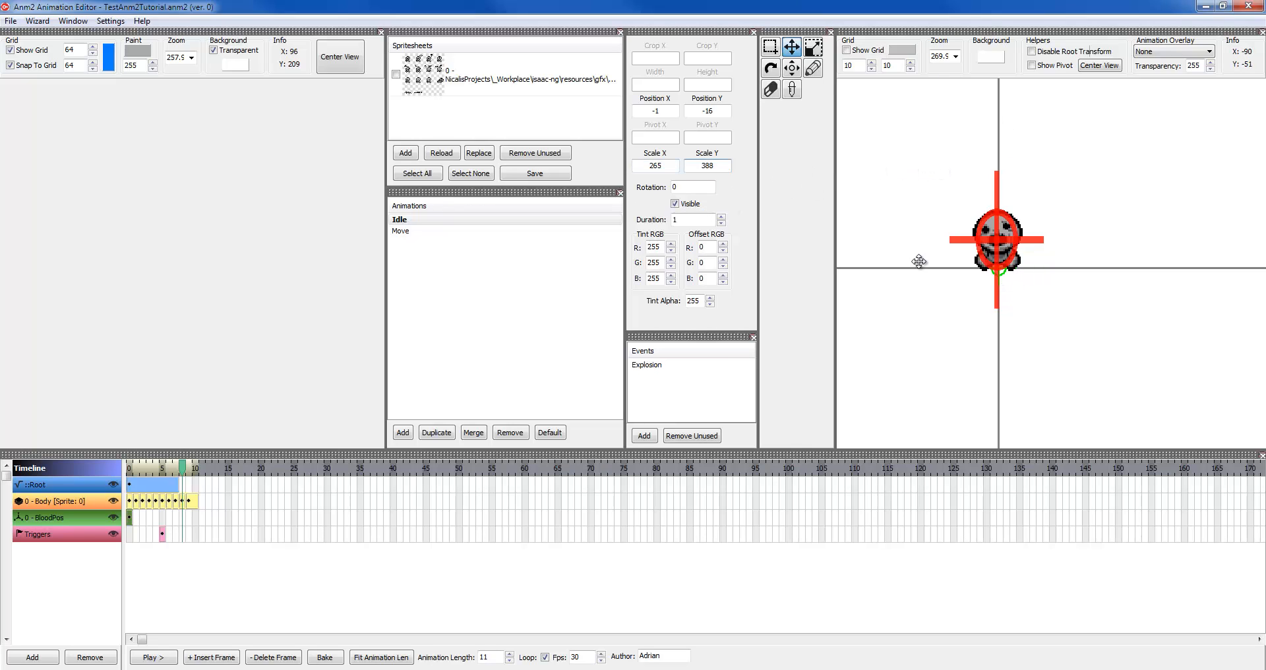
{"action": "mouse_move", "coordinate": [932, 288]}
{"action": "left_mouse_down"}
{"action": "mouse_move", "coordinate": [942, 266]}
{"action": "mouse_move", "coordinate": [922, 274]}
{"action": "left_mouse_up"}
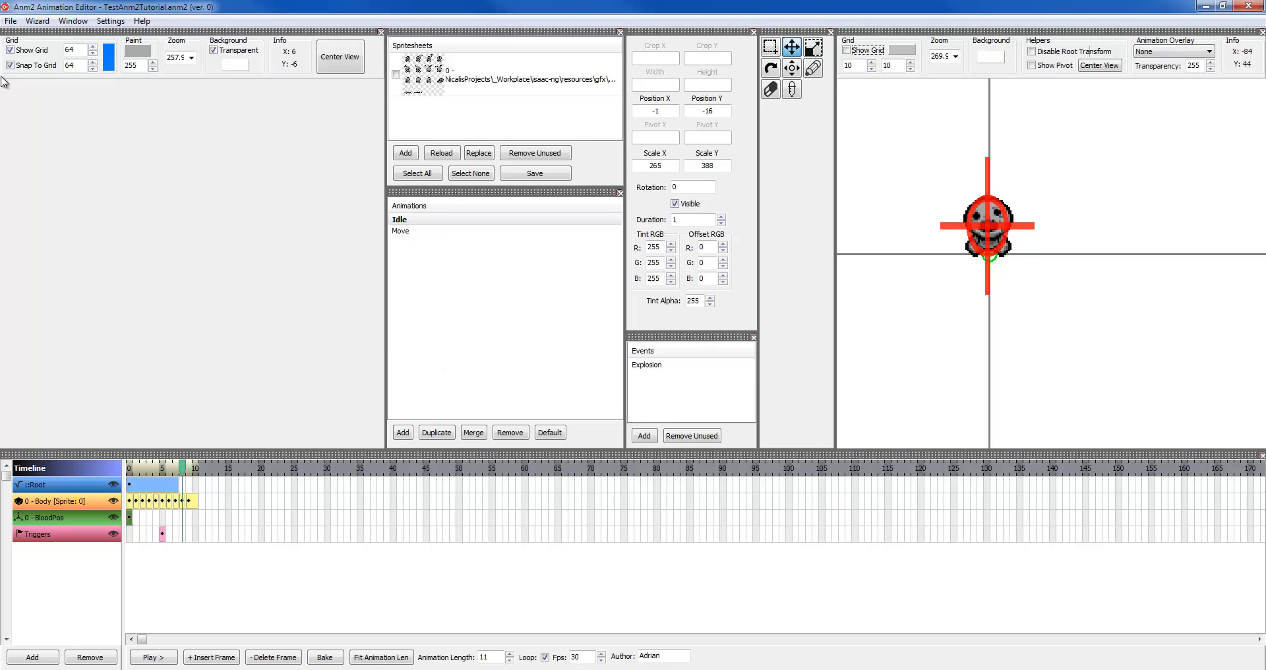
Start replacing spritesheet 0, look through the Effects and Rebirth folders, and open the gfx Monsters Classic folder
{"action": "left_click", "coordinate": [478, 81]}
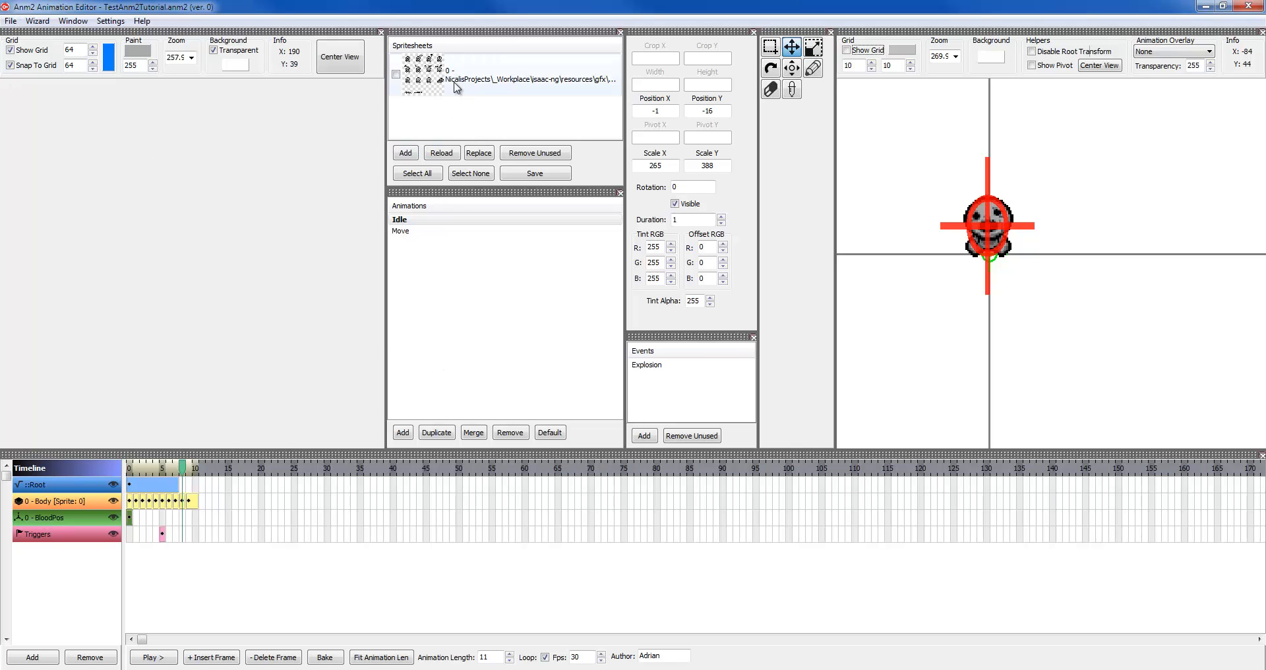
{"action": "left_click", "coordinate": [481, 154]}
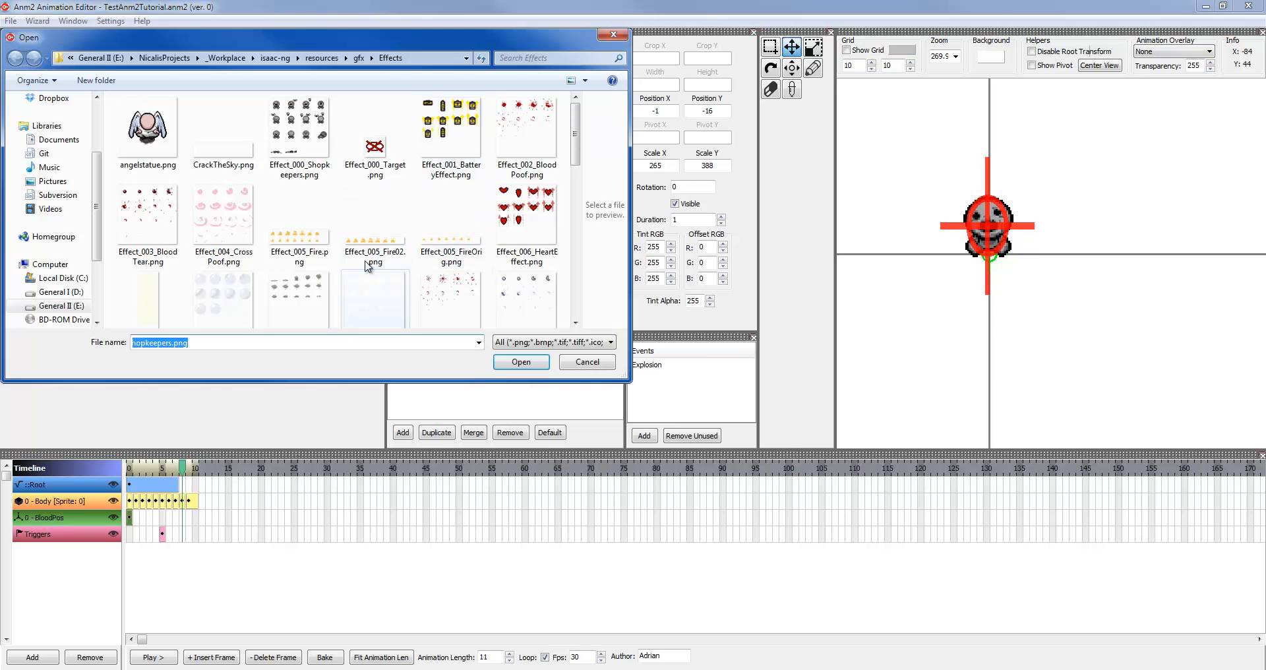
{"action": "left_click_drag", "start_coordinate": [565, 127], "coordinate": [569, 245]}
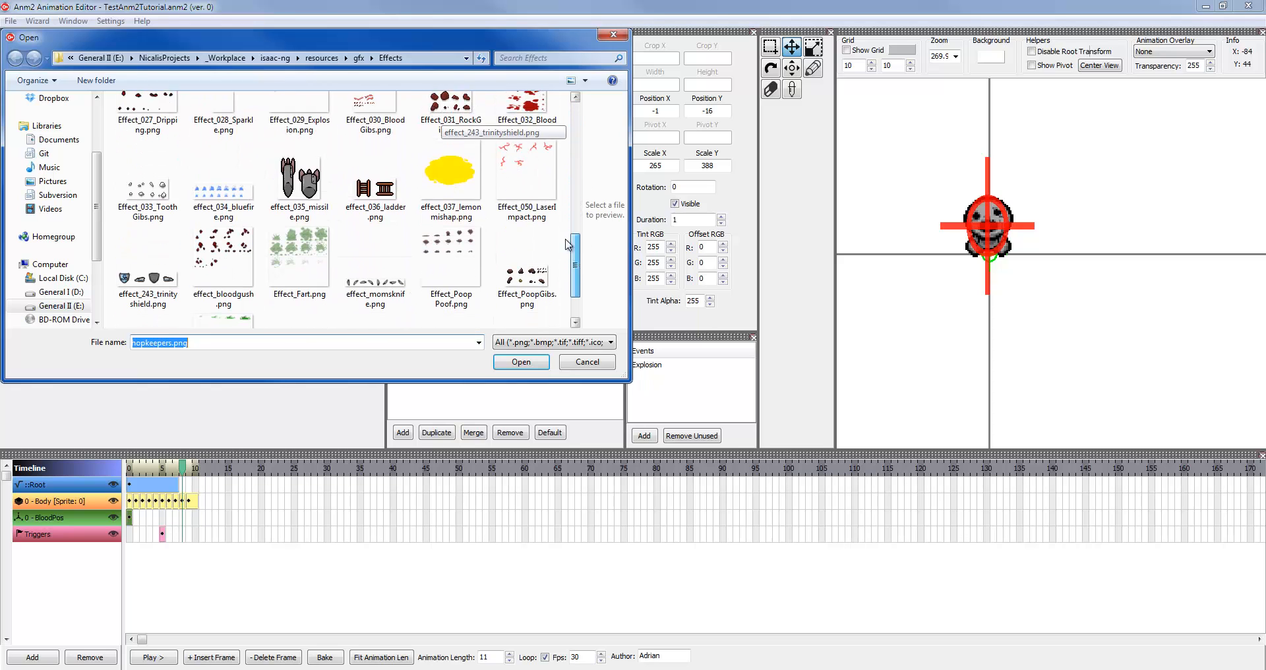
{"action": "left_click", "coordinate": [359, 58]}
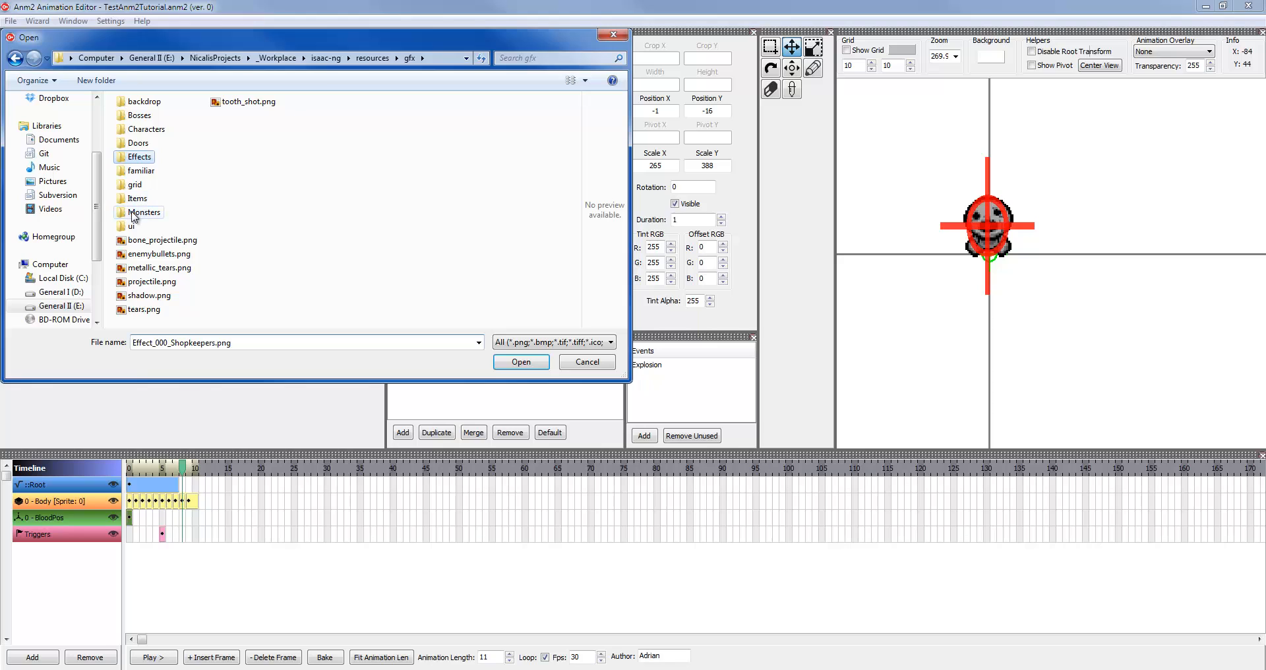
{"action": "double_click", "coordinate": [145, 212]}
{"action": "double_click", "coordinate": [135, 134]}
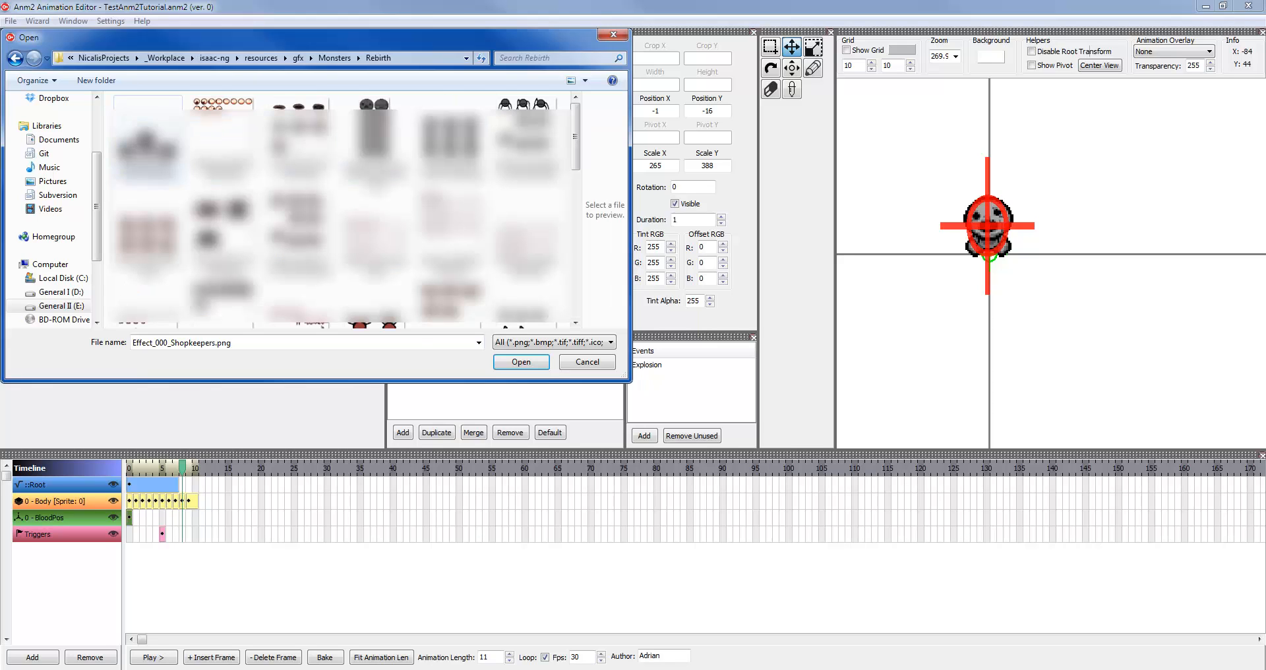
{"action": "left_click", "coordinate": [15, 58]}
{"action": "double_click", "coordinate": [142, 119]}
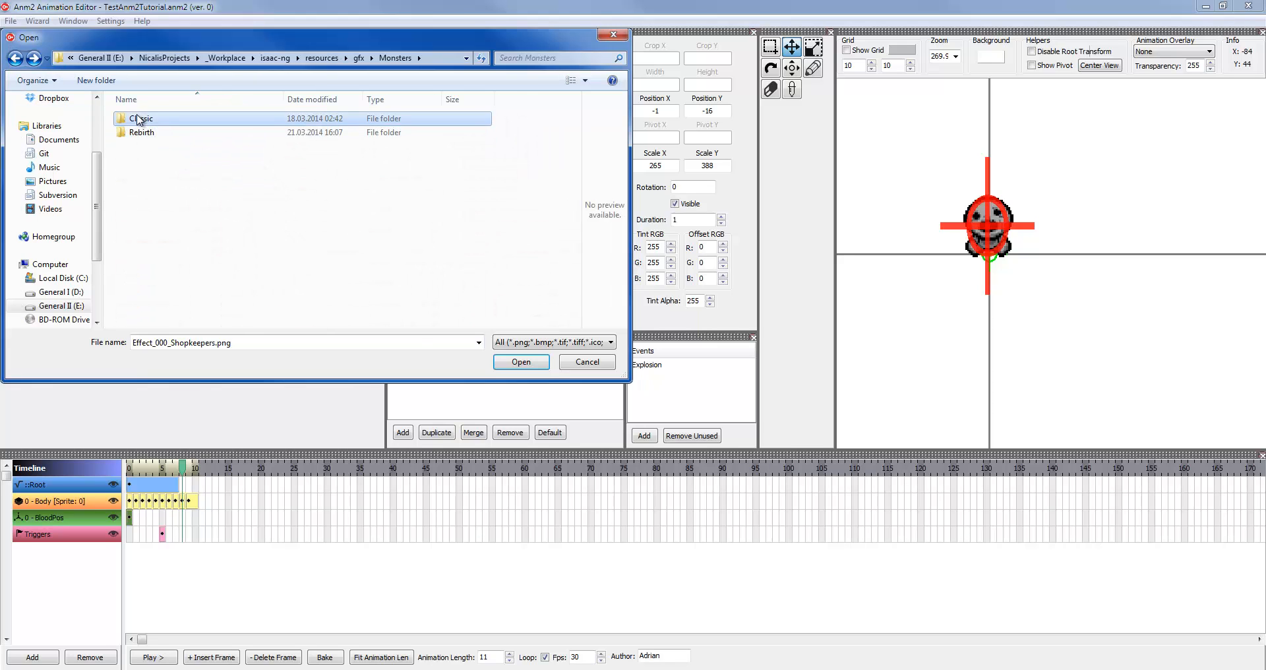
Look through the Classic monster images for a replacement spritesheet, previewing Hopper_DarkGreen, BigSpider, Swarmer and Chubber
{"action": "scroll", "coordinate": [242, 228], "scroll_direction": "down", "scroll_amount": 5}
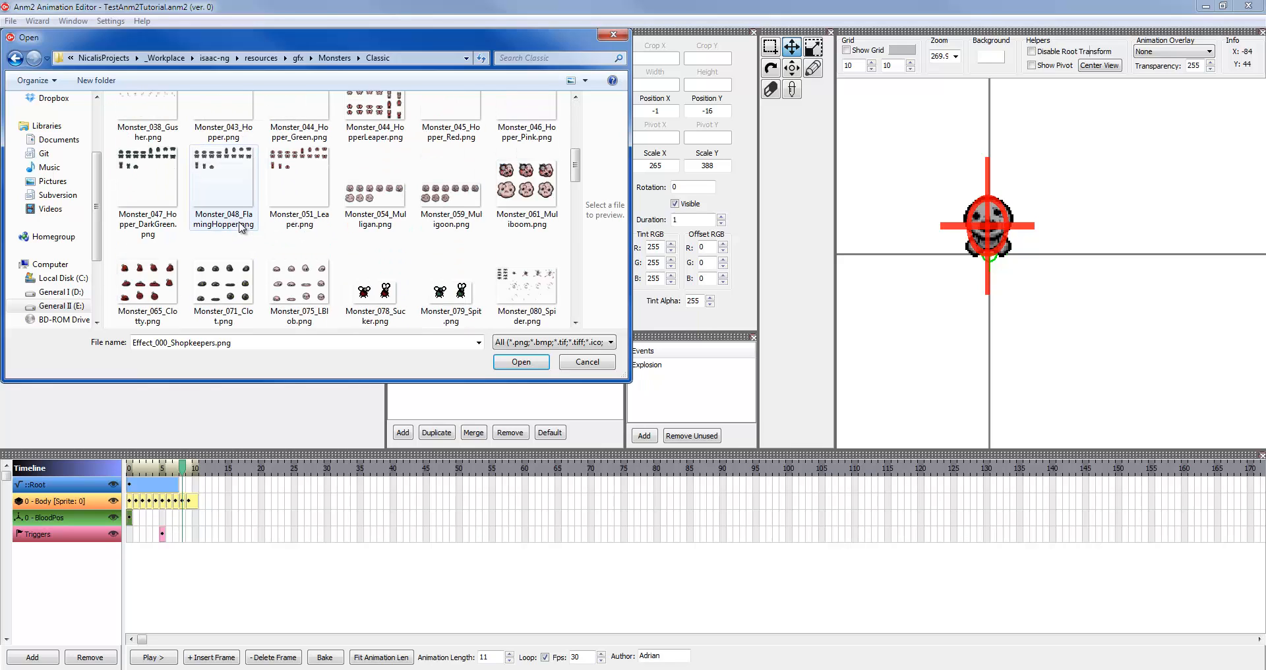
{"action": "left_click", "coordinate": [148, 188]}
{"action": "scroll", "coordinate": [251, 211], "scroll_direction": "down", "scroll_amount": 3}
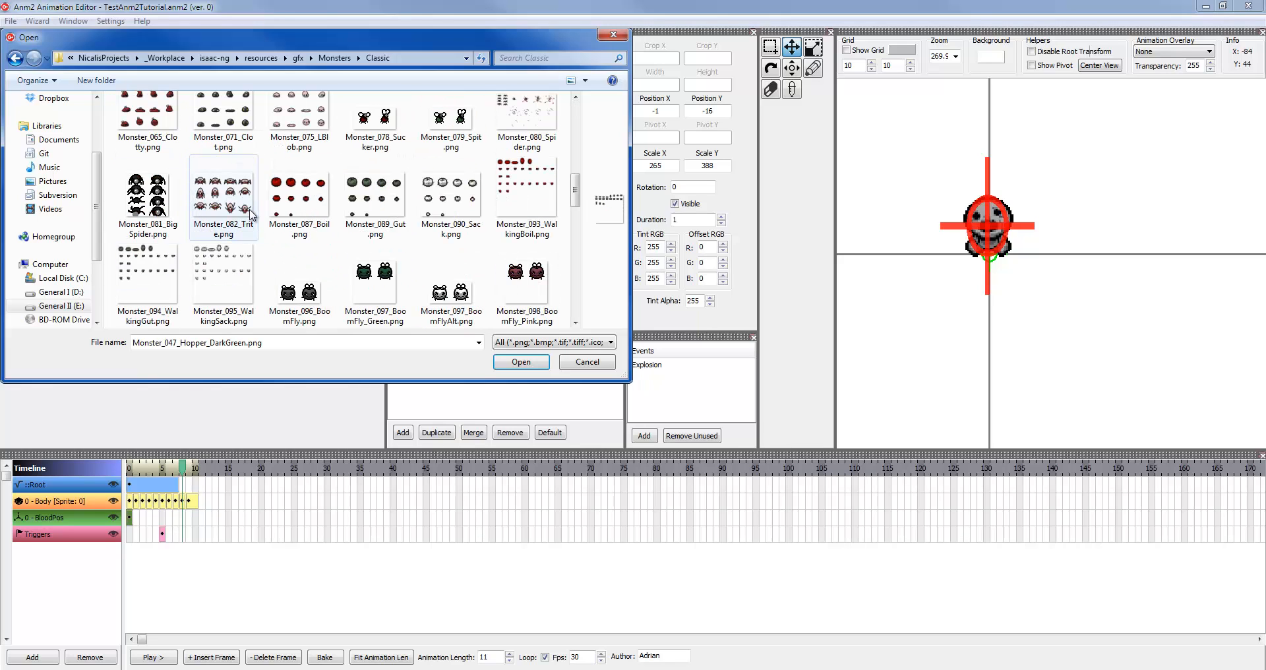
{"action": "left_click", "coordinate": [153, 218]}
{"action": "scroll", "coordinate": [198, 225], "scroll_direction": "down", "scroll_amount": 5}
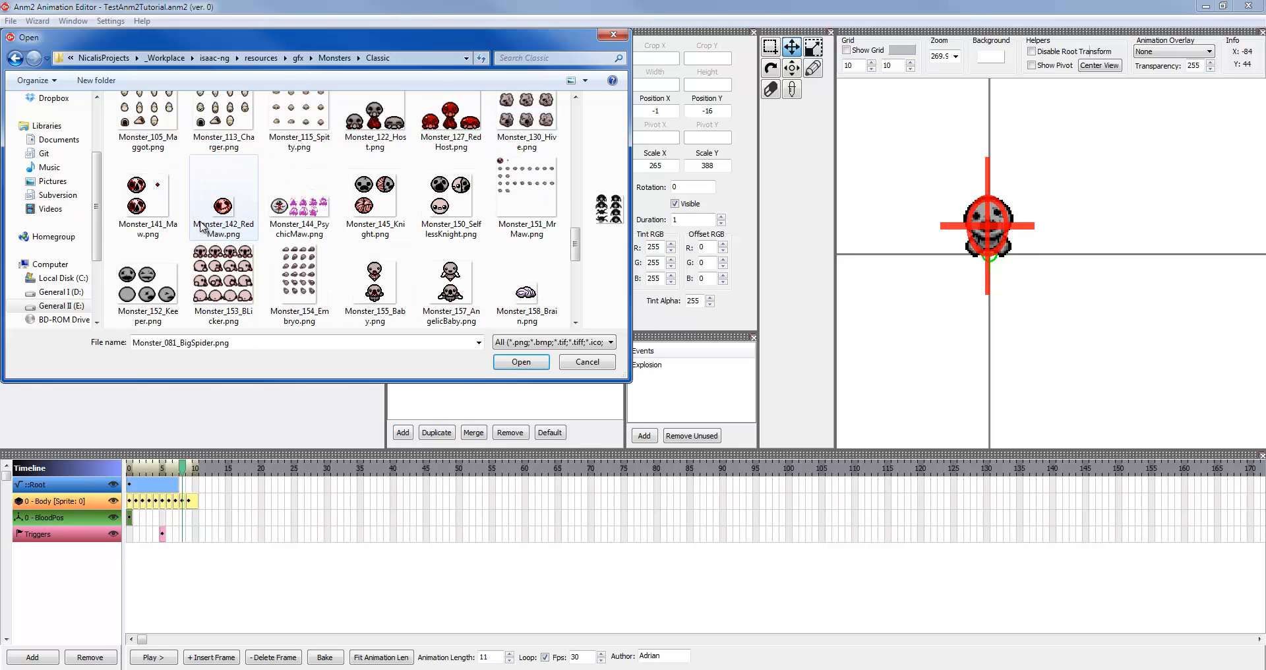
{"action": "scroll", "coordinate": [201, 228], "scroll_direction": "down", "scroll_amount": 5}
{"action": "left_click", "coordinate": [399, 191]}
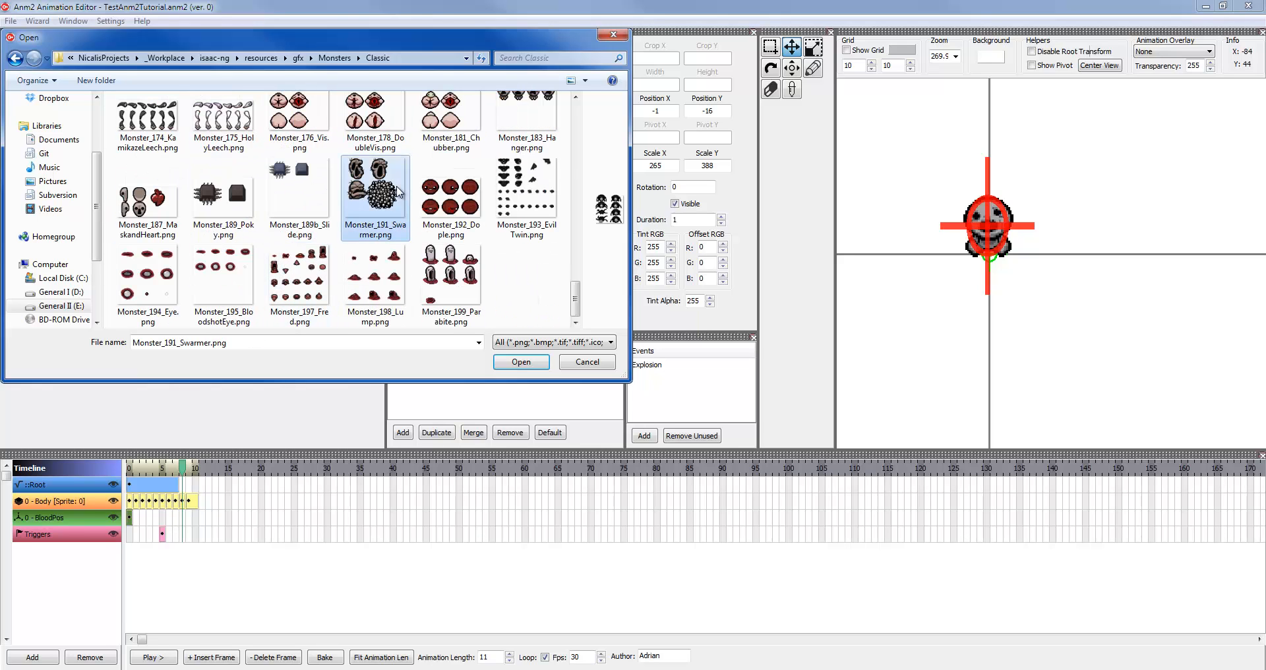
{"action": "scroll", "coordinate": [403, 209], "scroll_direction": "up", "scroll_amount": 1}
{"action": "left_click", "coordinate": [449, 223]}
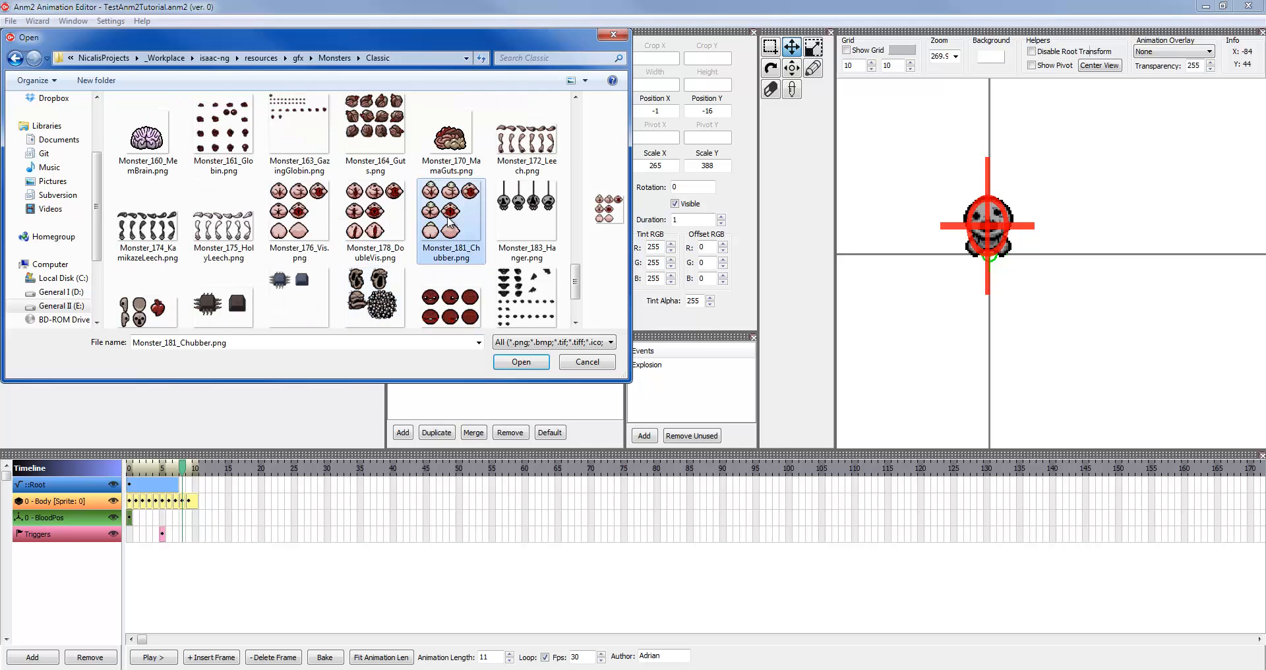
{"action": "scroll", "coordinate": [395, 228], "scroll_direction": "up", "scroll_amount": 3}
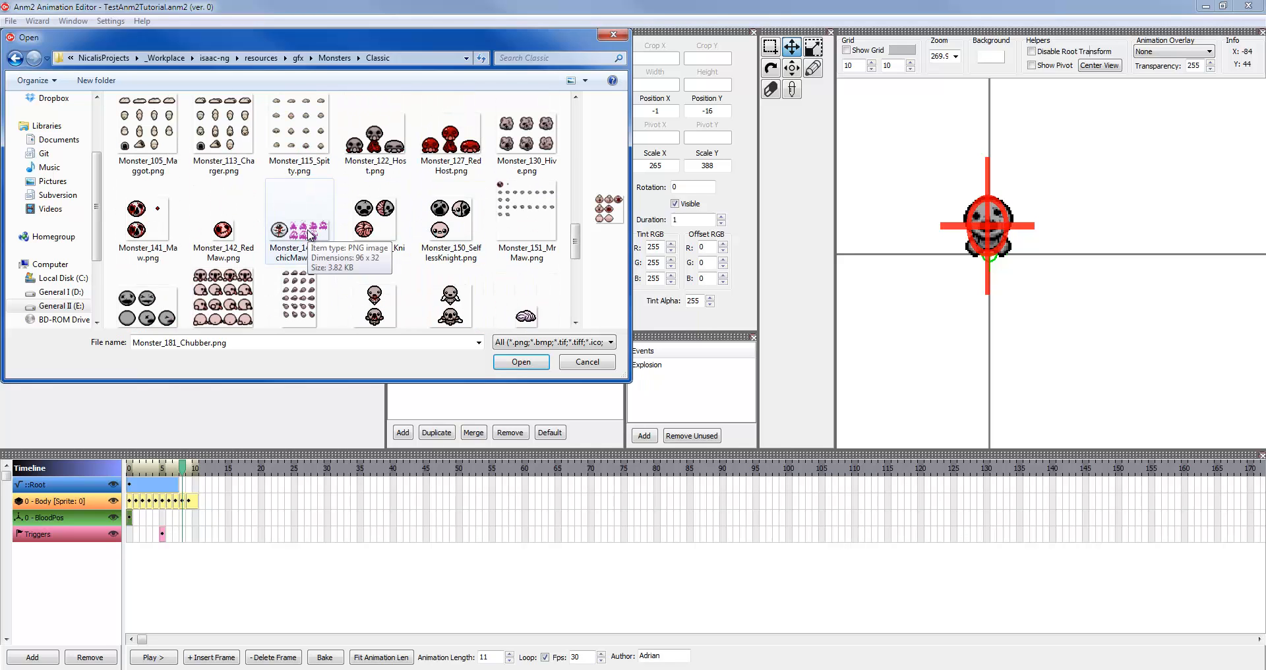
{"action": "scroll", "coordinate": [307, 232], "scroll_direction": "up", "scroll_amount": 1}
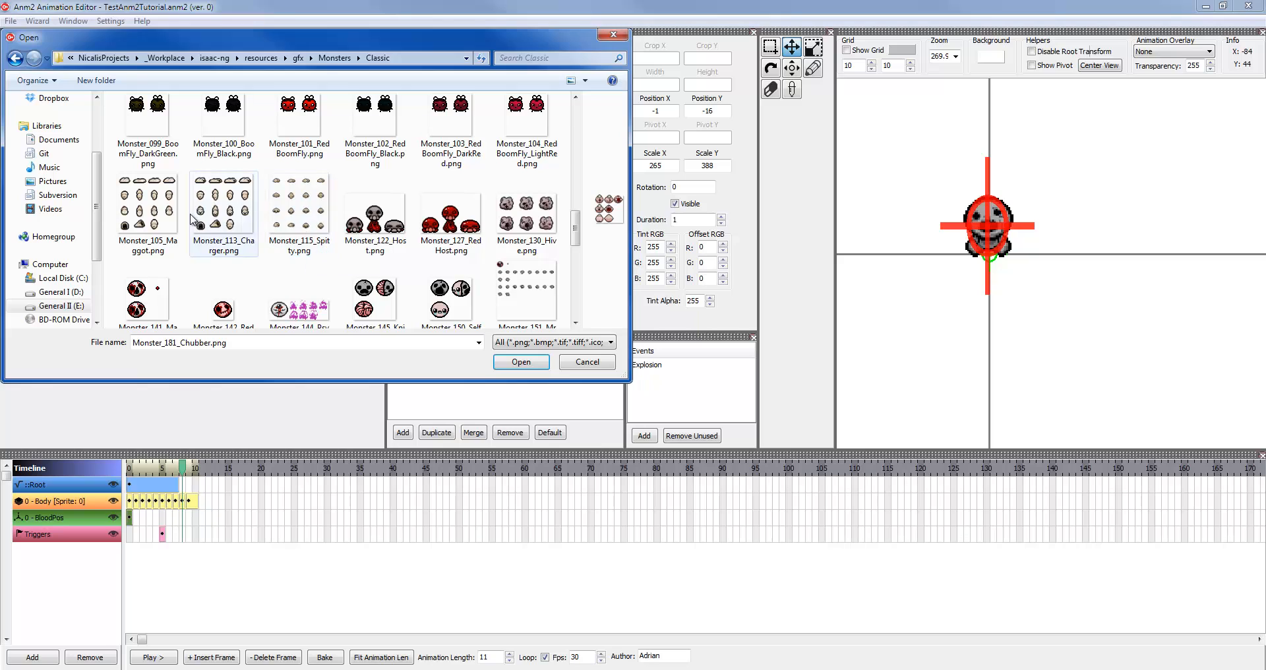
{"action": "scroll", "coordinate": [284, 217], "scroll_direction": "up", "scroll_amount": 2}
{"action": "scroll", "coordinate": [257, 210], "scroll_direction": "up", "scroll_amount": 3}
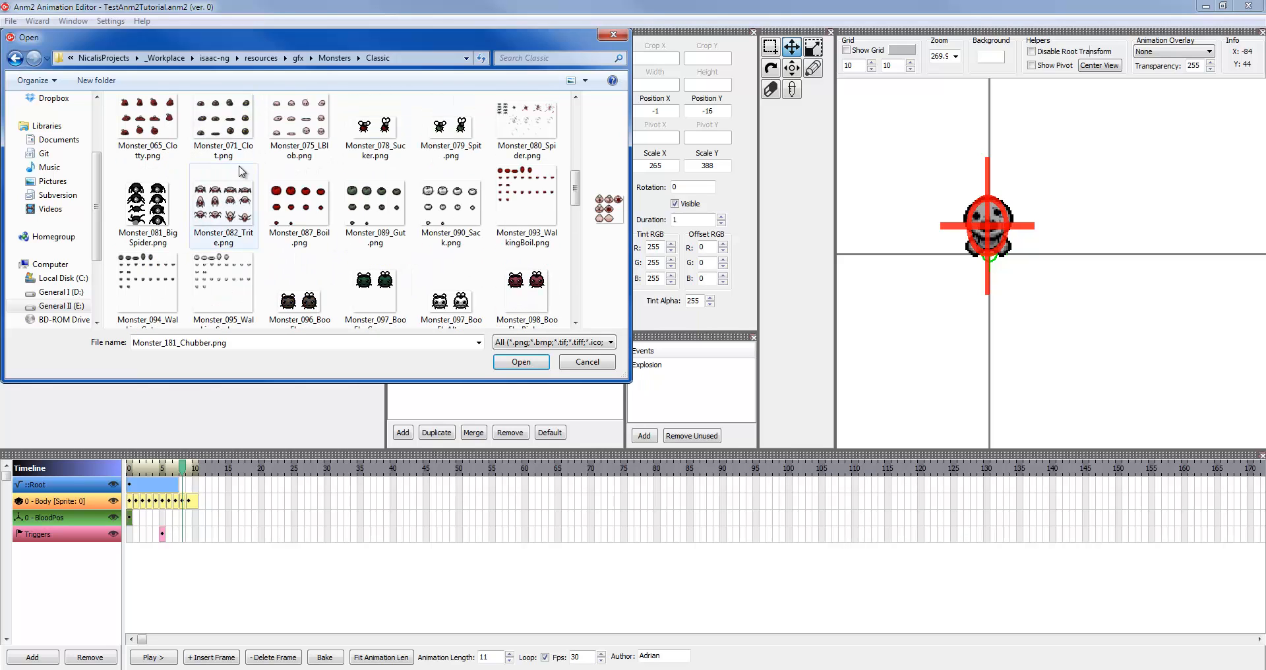
Compare the Hopper colour variants and replace spritesheet 0 with Monster_043_Hopper.png
{"action": "scroll", "coordinate": [248, 262], "scroll_direction": "down", "scroll_amount": 1}
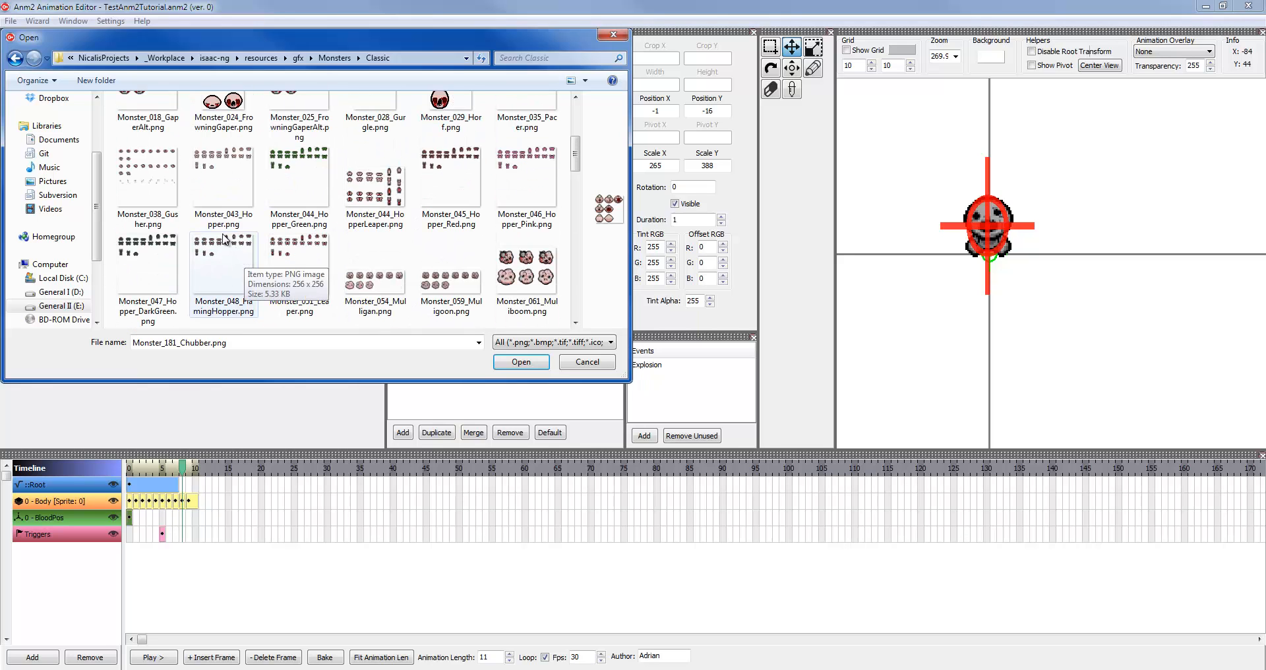
{"action": "left_click", "coordinate": [227, 239]}
{"action": "left_click", "coordinate": [165, 254]}
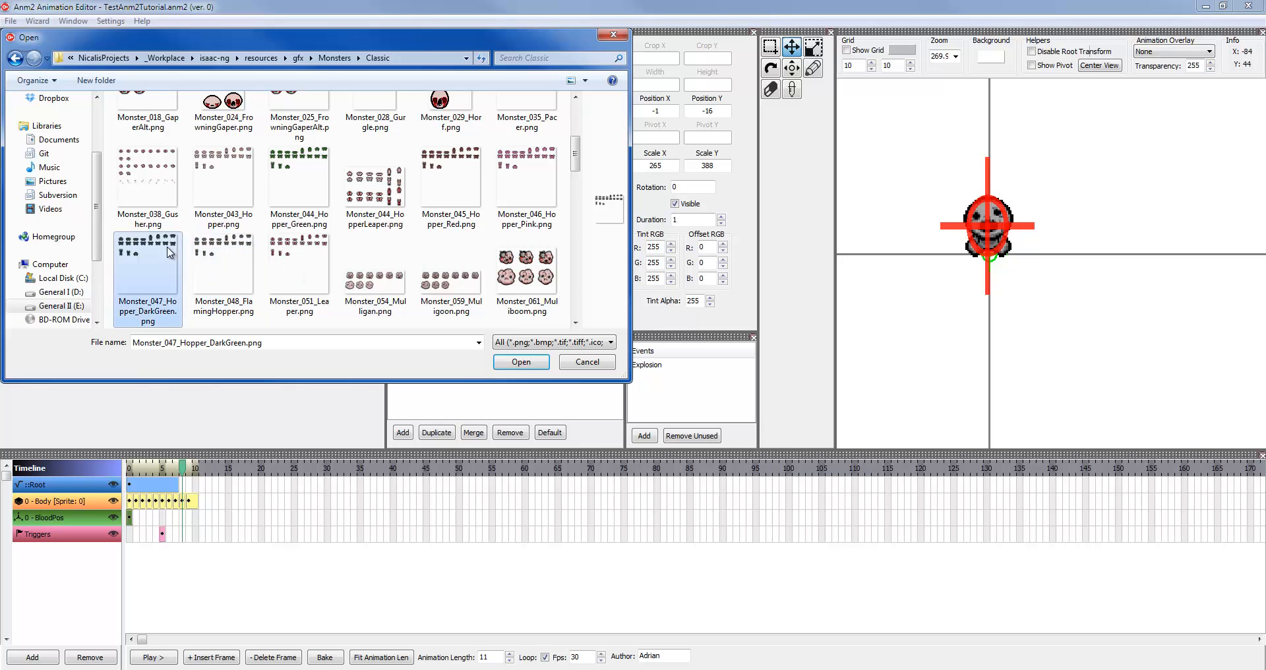
{"action": "left_click", "coordinate": [180, 177]}
{"action": "left_click", "coordinate": [212, 176]}
{"action": "left_click", "coordinate": [316, 180]}
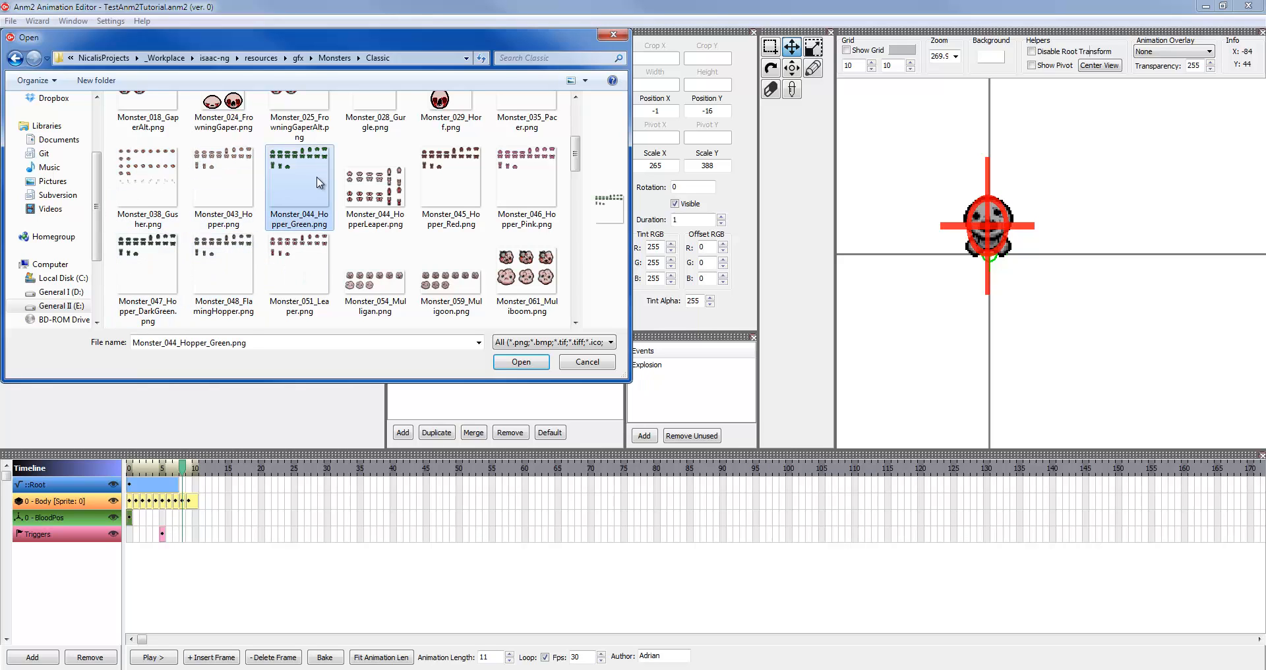
{"action": "scroll", "coordinate": [317, 183], "scroll_direction": "up", "scroll_amount": 3}
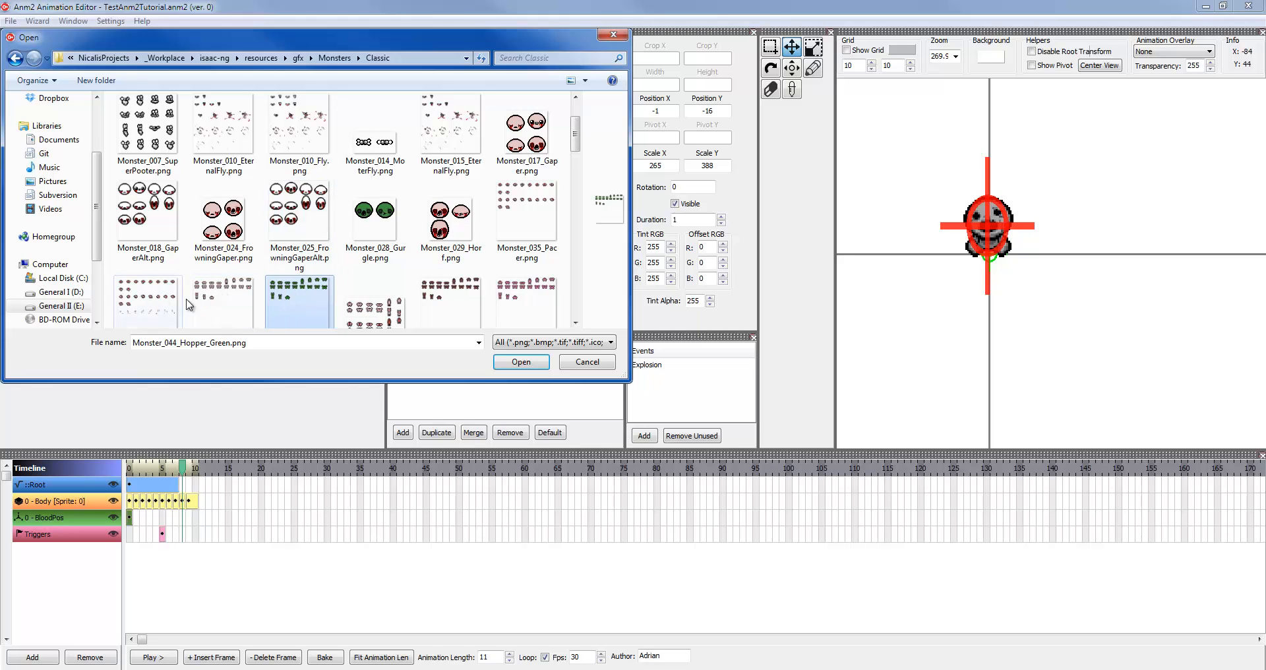
{"action": "double_click", "coordinate": [224, 304]}
Add Monster_018_GaperAlt.png from the Classic monsters folder as a second spritesheet
{"action": "left_click", "coordinate": [398, 155]}
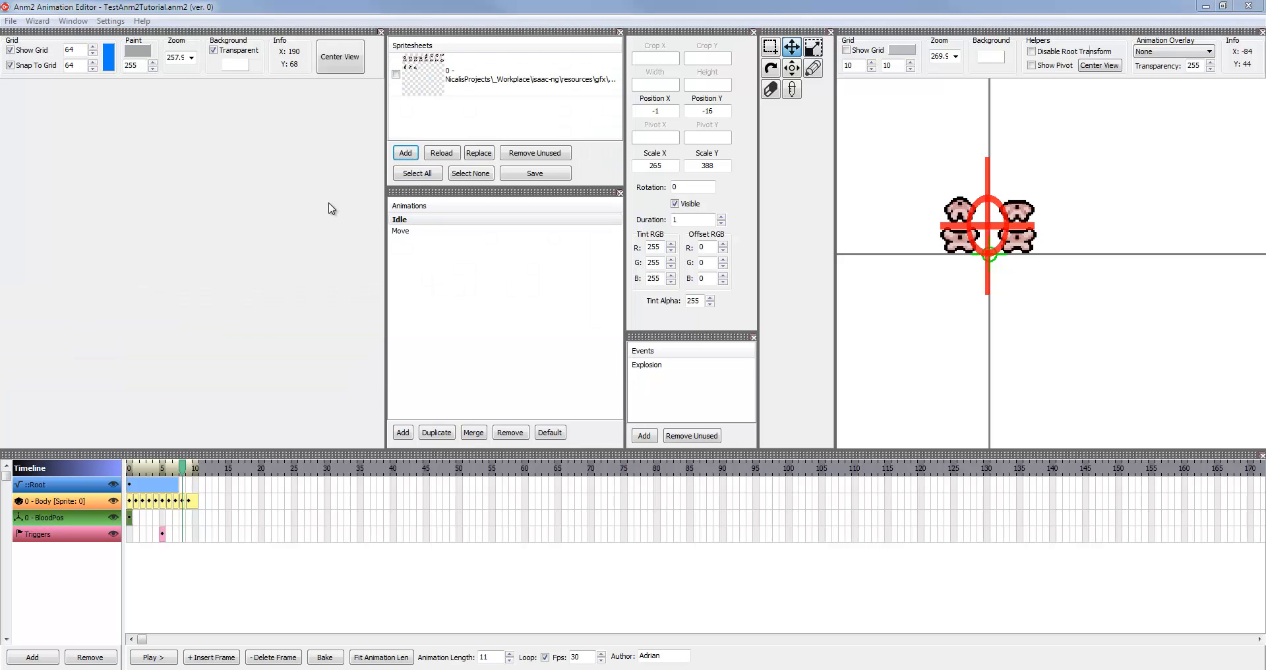
{"action": "double_click", "coordinate": [147, 302]}
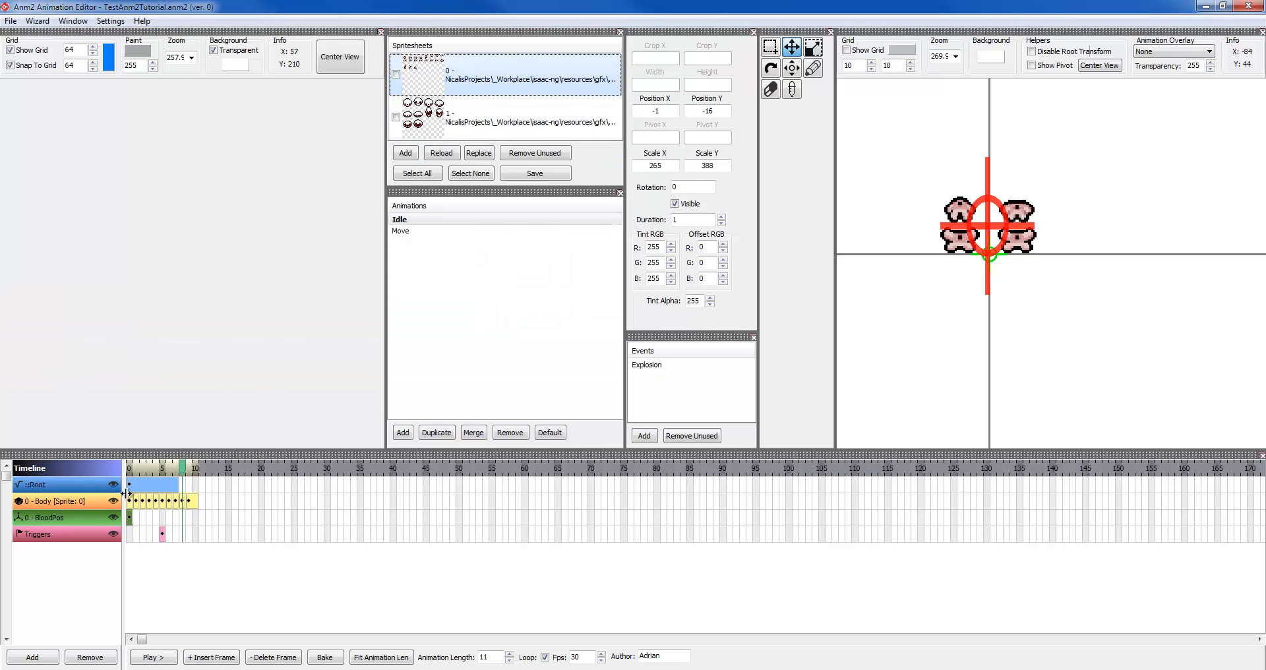
Add a new layer named Head that uses spritesheet 1
{"action": "left_click", "coordinate": [75, 506]}
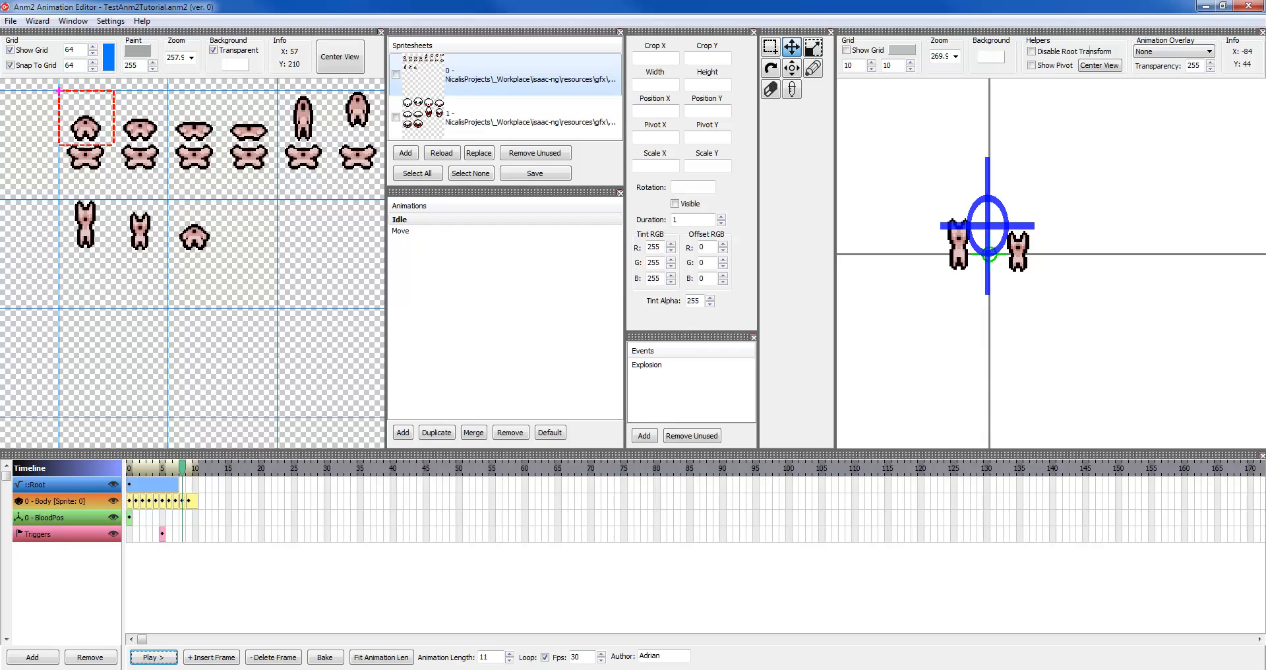
{"action": "left_click", "coordinate": [32, 657]}
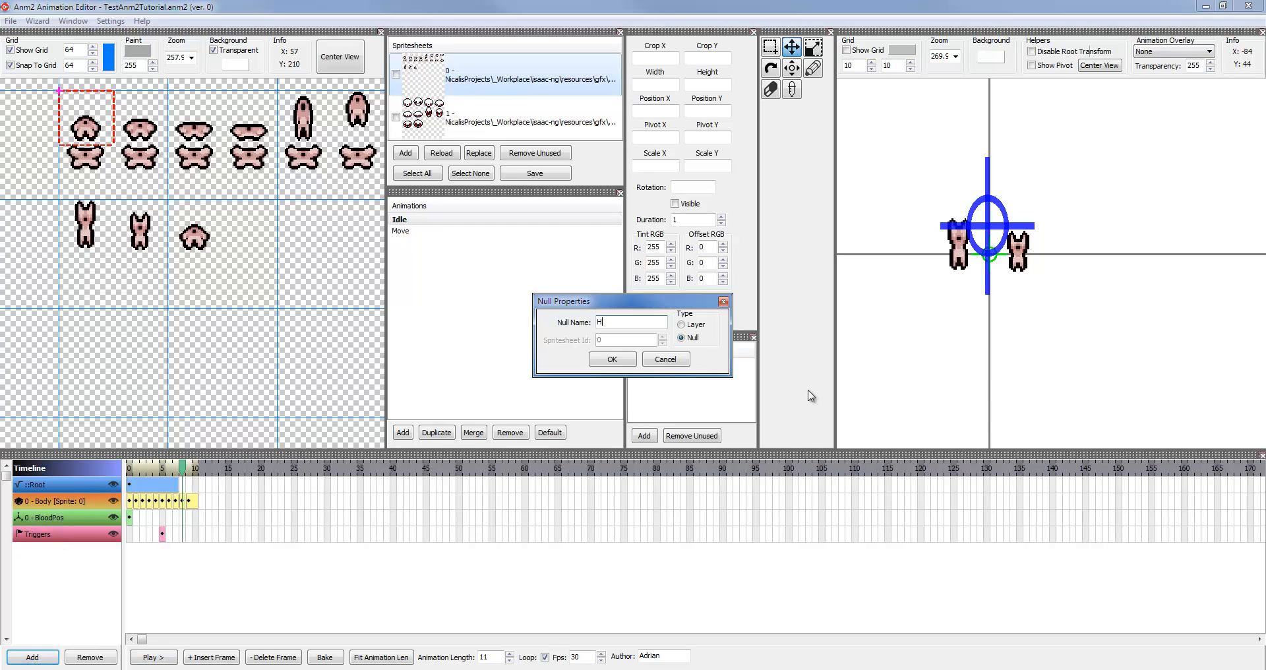
{"action": "left_click", "coordinate": [682, 324]}
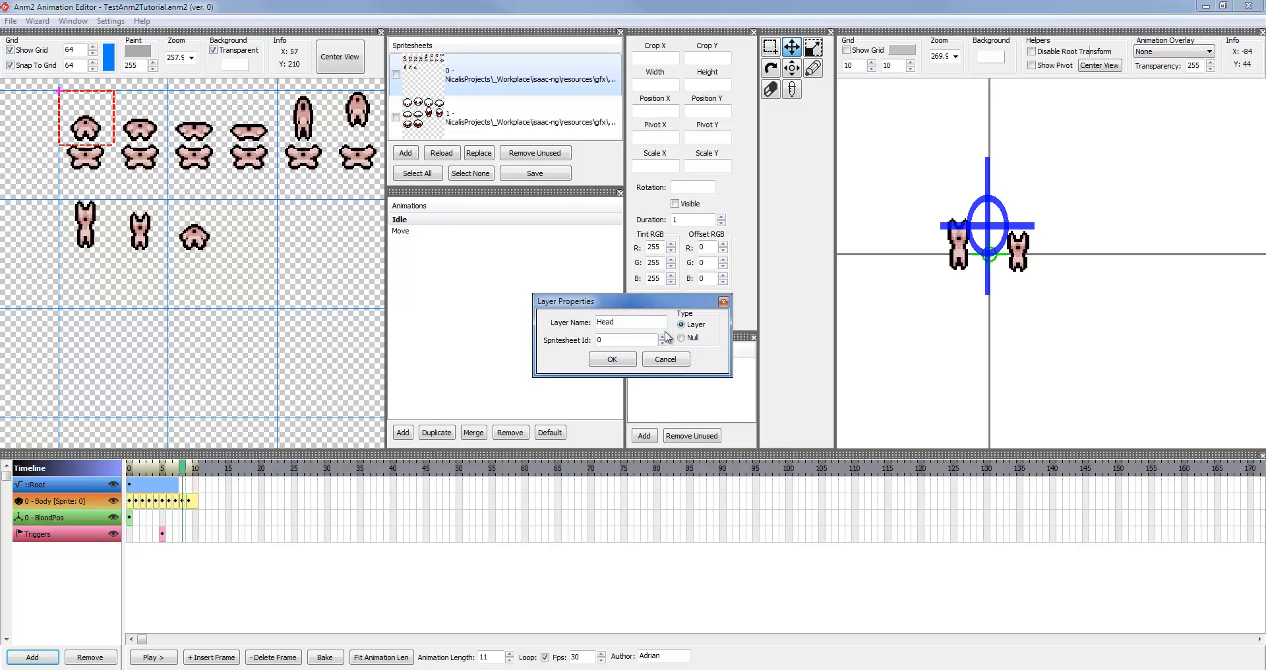
{"action": "left_click", "coordinate": [616, 359]}
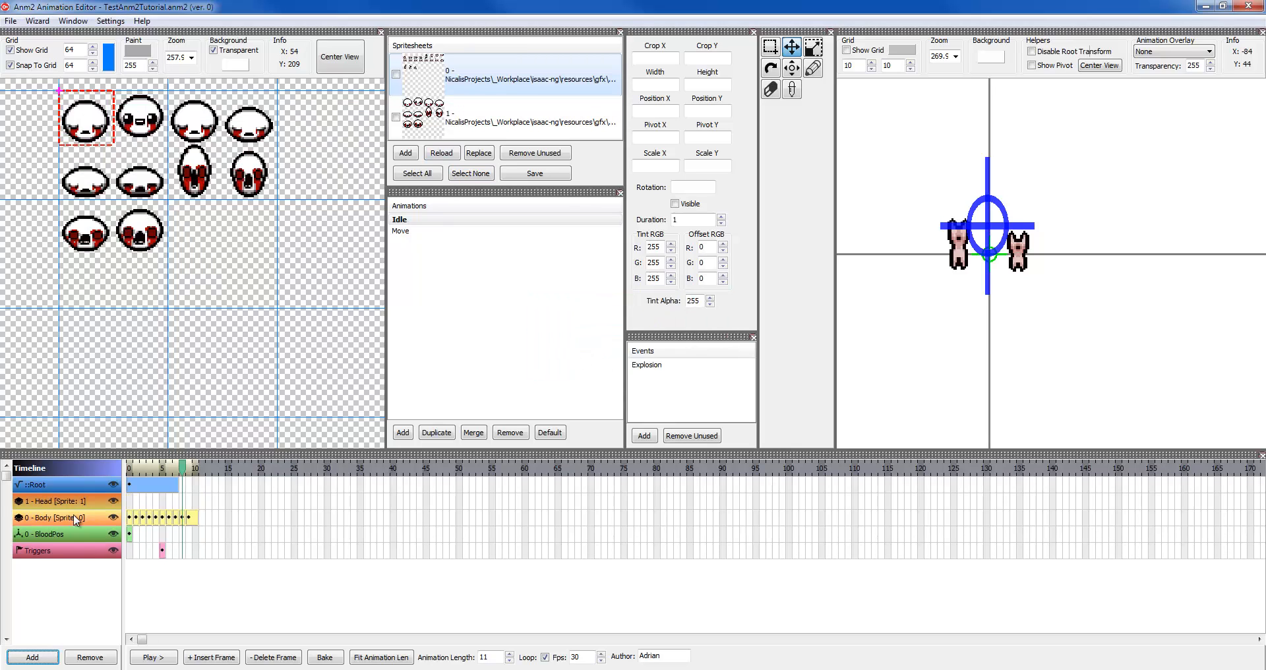
Remove the Move and Idle animations from the animation list
{"action": "left_click", "coordinate": [422, 232]}
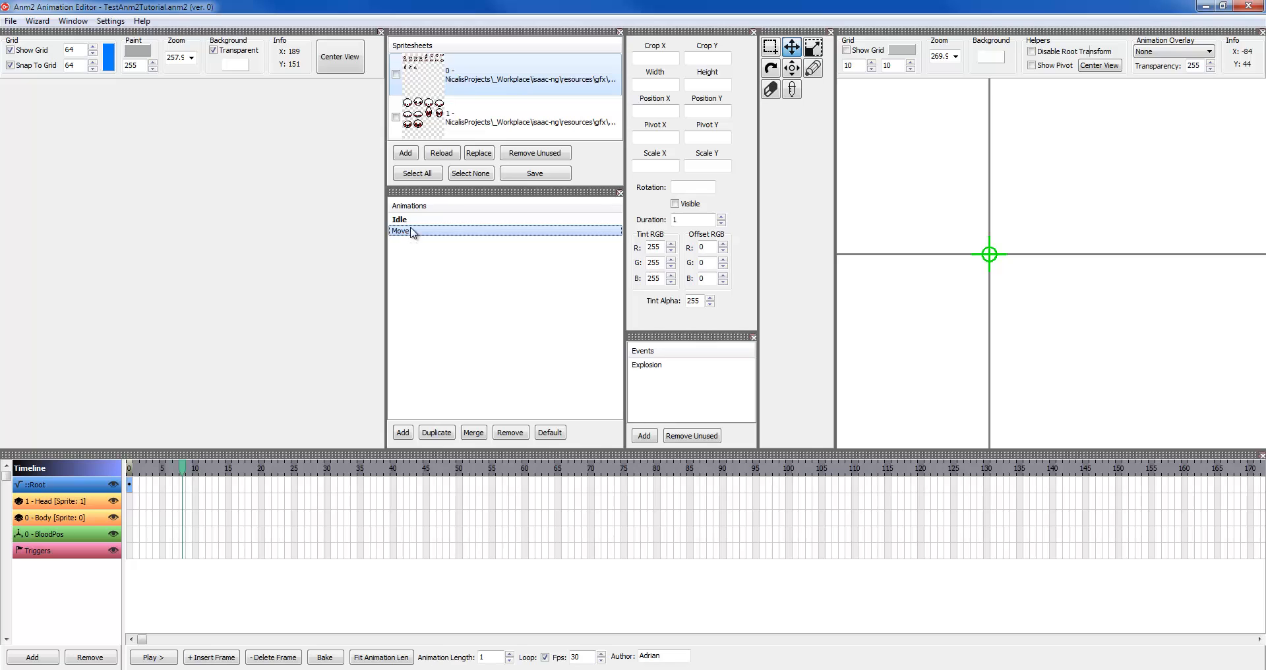
{"action": "left_click", "coordinate": [517, 439]}
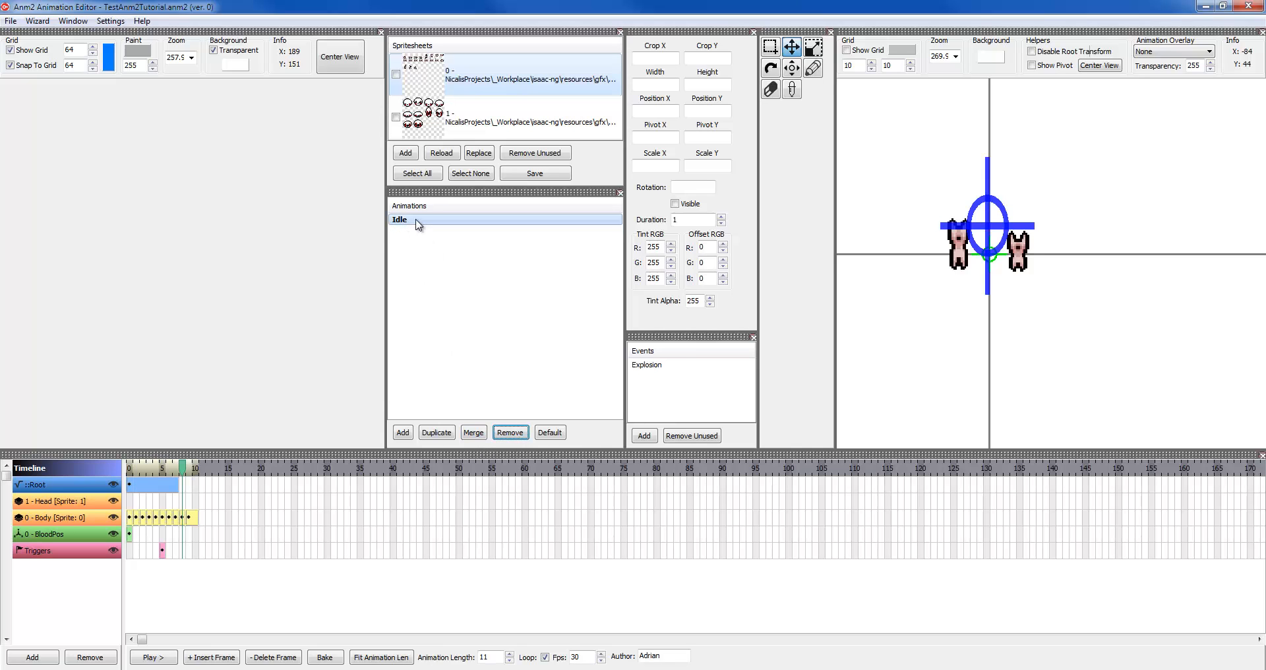
{"action": "left_click", "coordinate": [505, 433]}
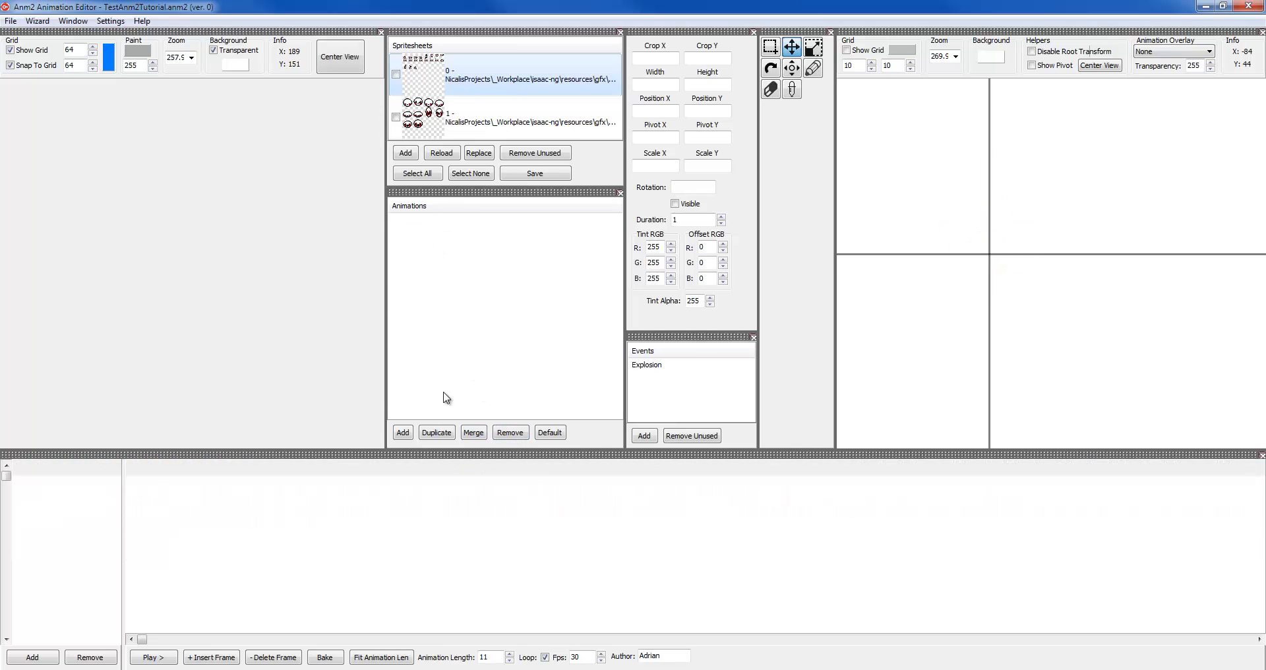
Add a new animation named Idle
{"action": "left_click", "coordinate": [405, 434]}
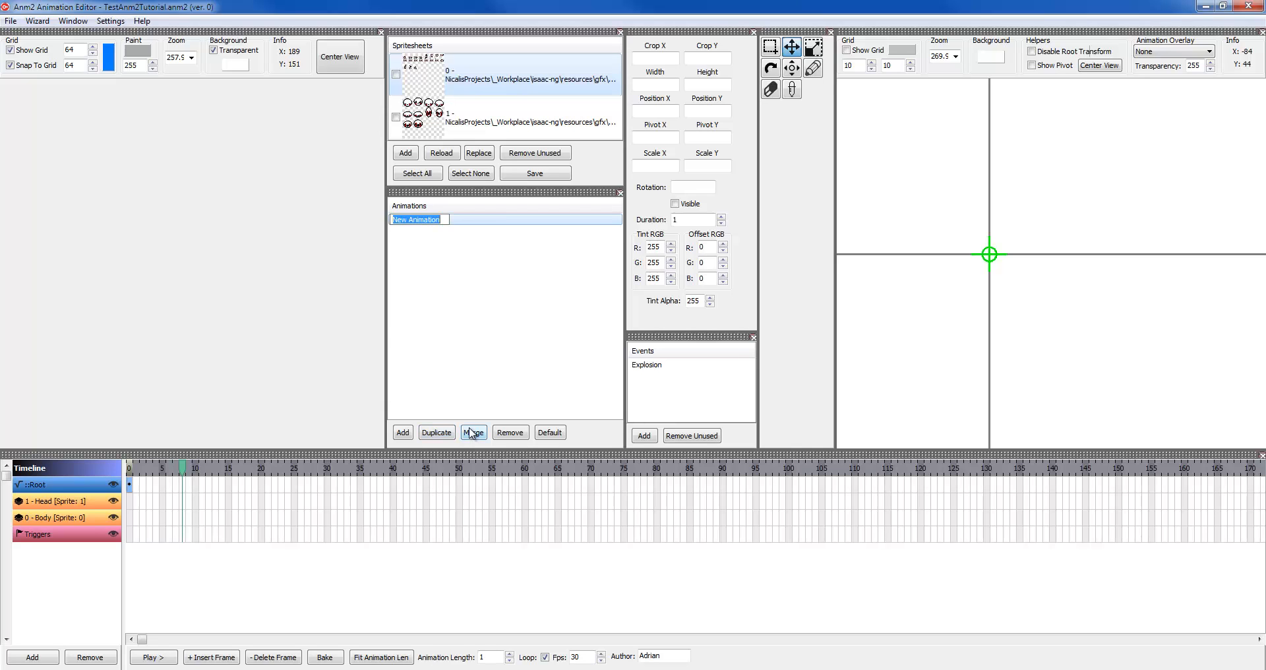
{"action": "type", "text": "Idle"}
{"action": "key", "text": "Return"}
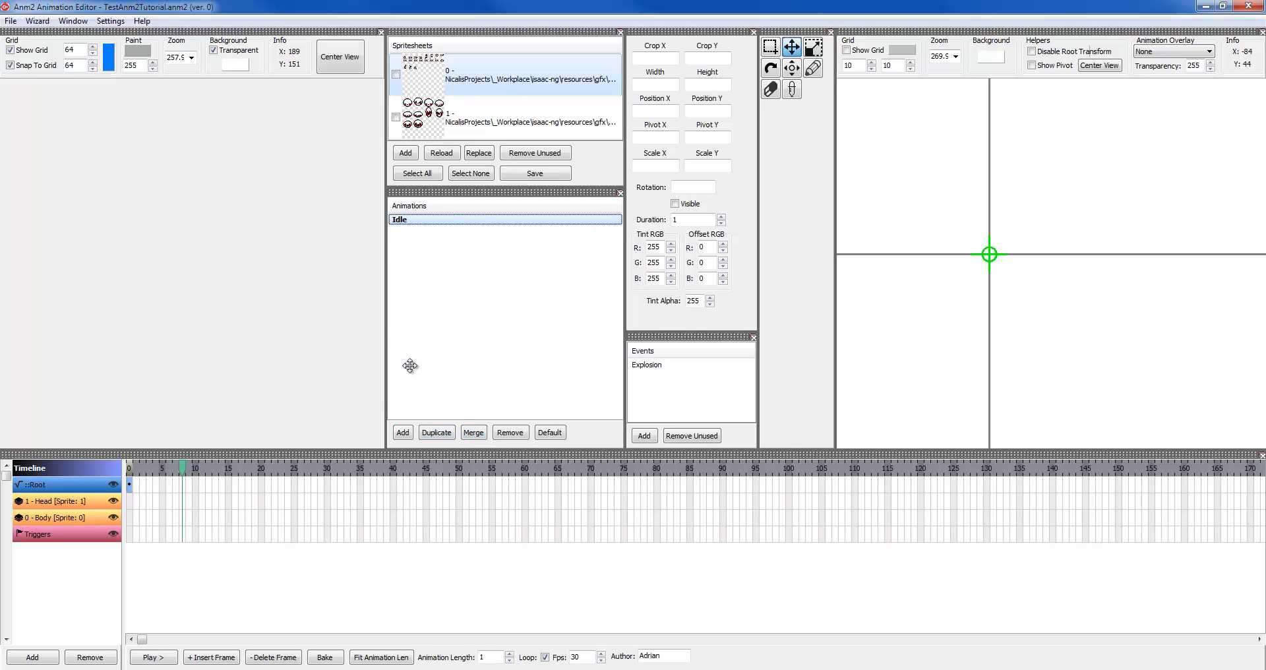
Extend the Root frame to a duration of 15 and fit the animation length to it
{"action": "left_click", "coordinate": [78, 502]}
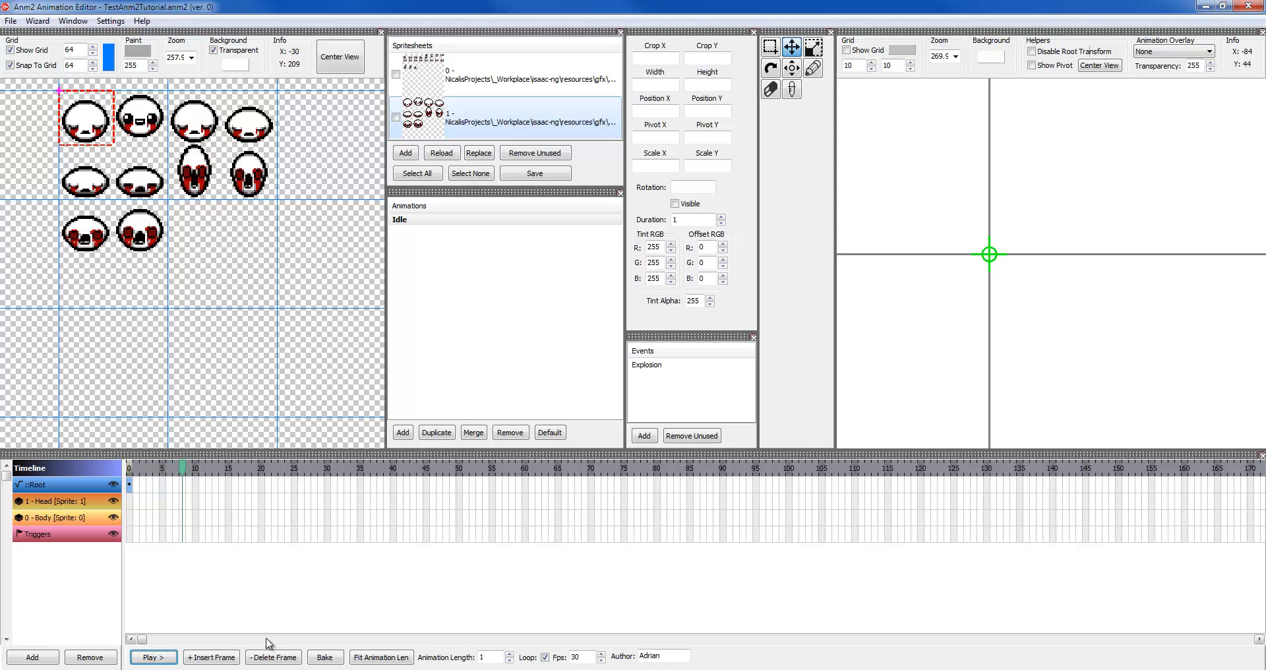
{"action": "left_click", "coordinate": [130, 486]}
{"action": "left_click_drag", "start_coordinate": [132, 488], "coordinate": [224, 486]}
{"action": "left_click", "coordinate": [381, 657]}
Set the spritesheet grid to 32 by 32 and insert a first frame on the Head layer
{"action": "left_click", "coordinate": [44, 507]}
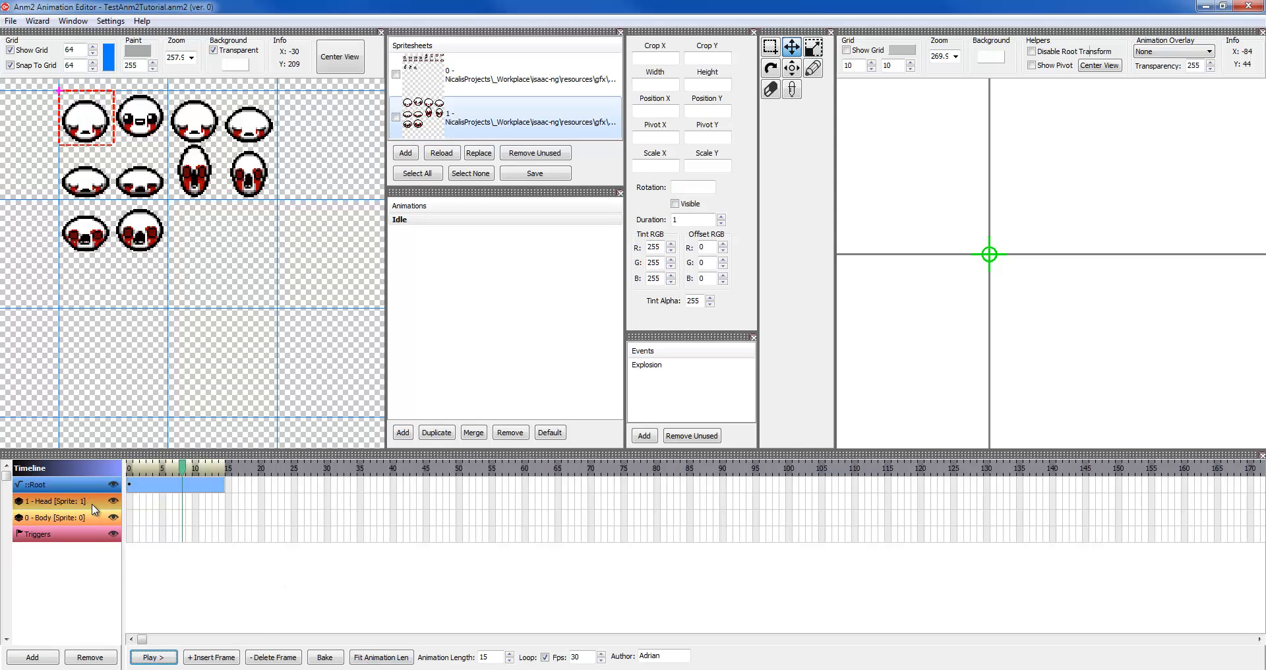
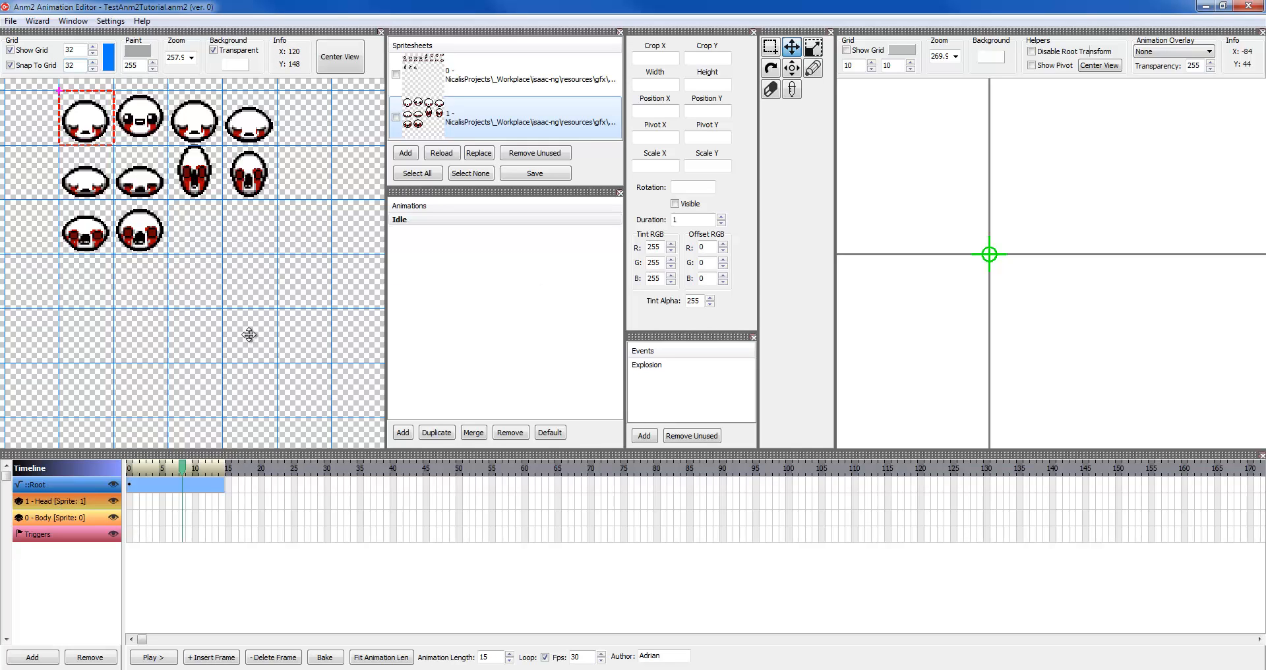
{"action": "left_click", "coordinate": [89, 500]}
{"action": "left_click", "coordinate": [128, 501]}
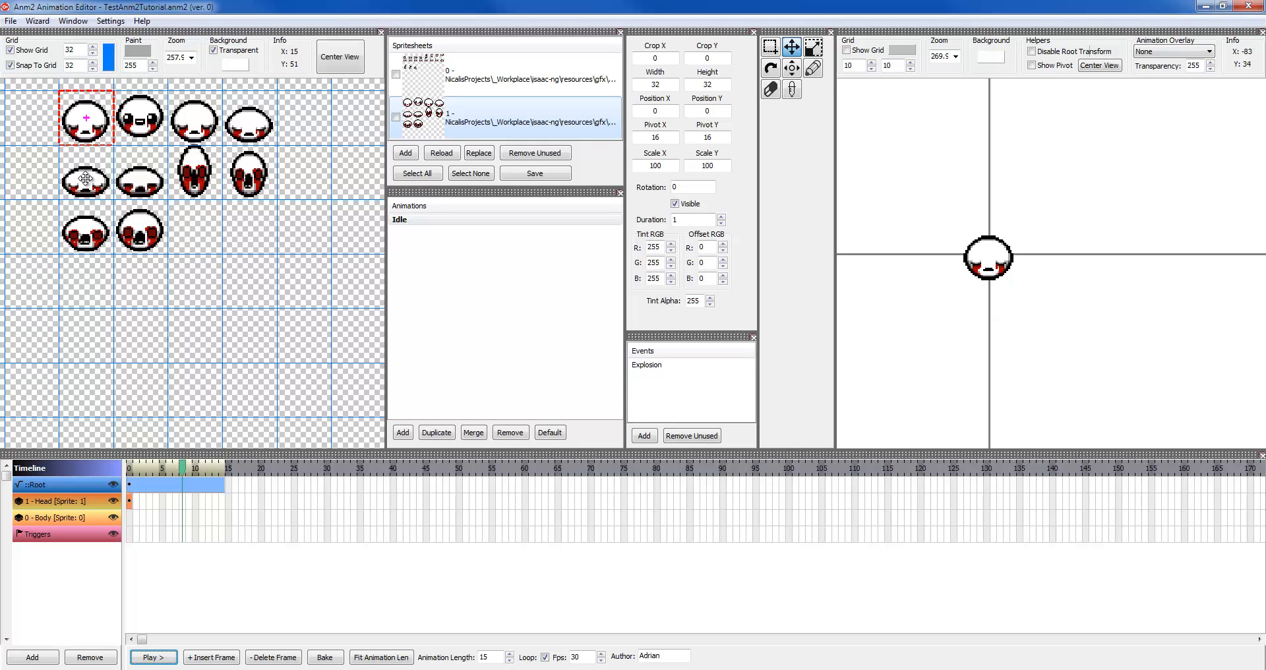
Crop the Head frame to the first 32 by 32 head sprite and place its pivot at the sprite's bottom centre, about 16, 29
{"action": "left_click", "coordinate": [79, 145]}
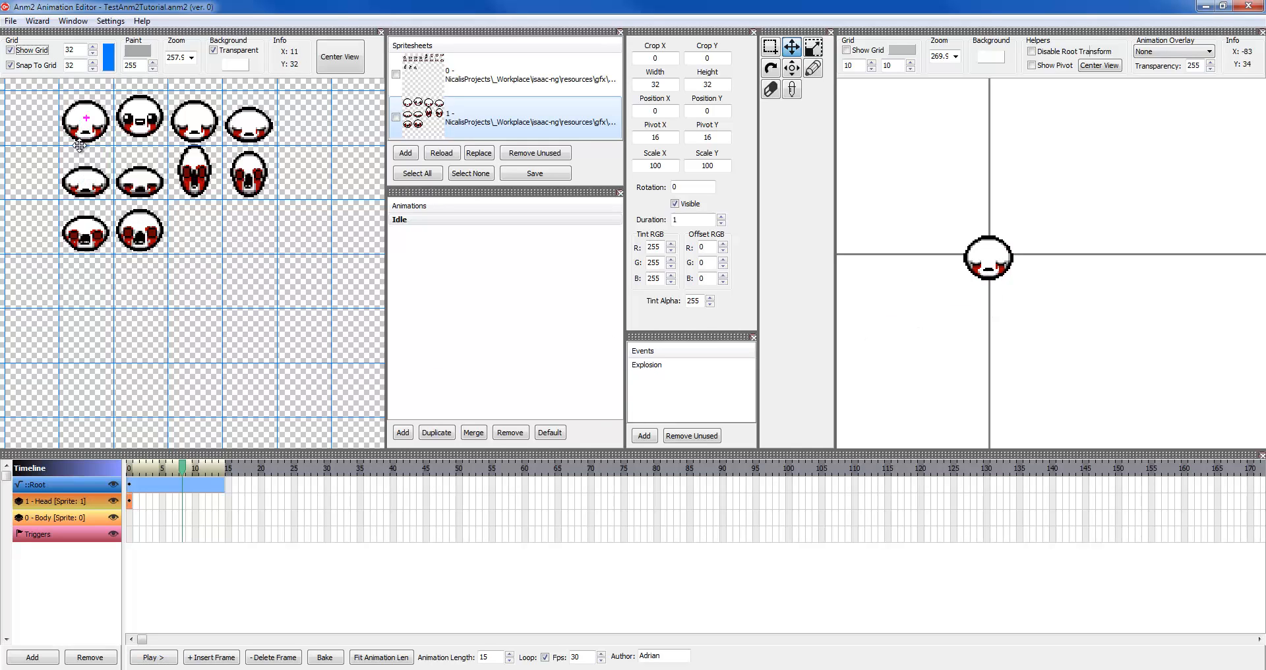
{"action": "mouse_move", "coordinate": [84, 127]}
{"action": "left_mouse_down"}
{"action": "mouse_move", "coordinate": [67, 107]}
{"action": "mouse_move", "coordinate": [87, 137]}
{"action": "left_mouse_up"}
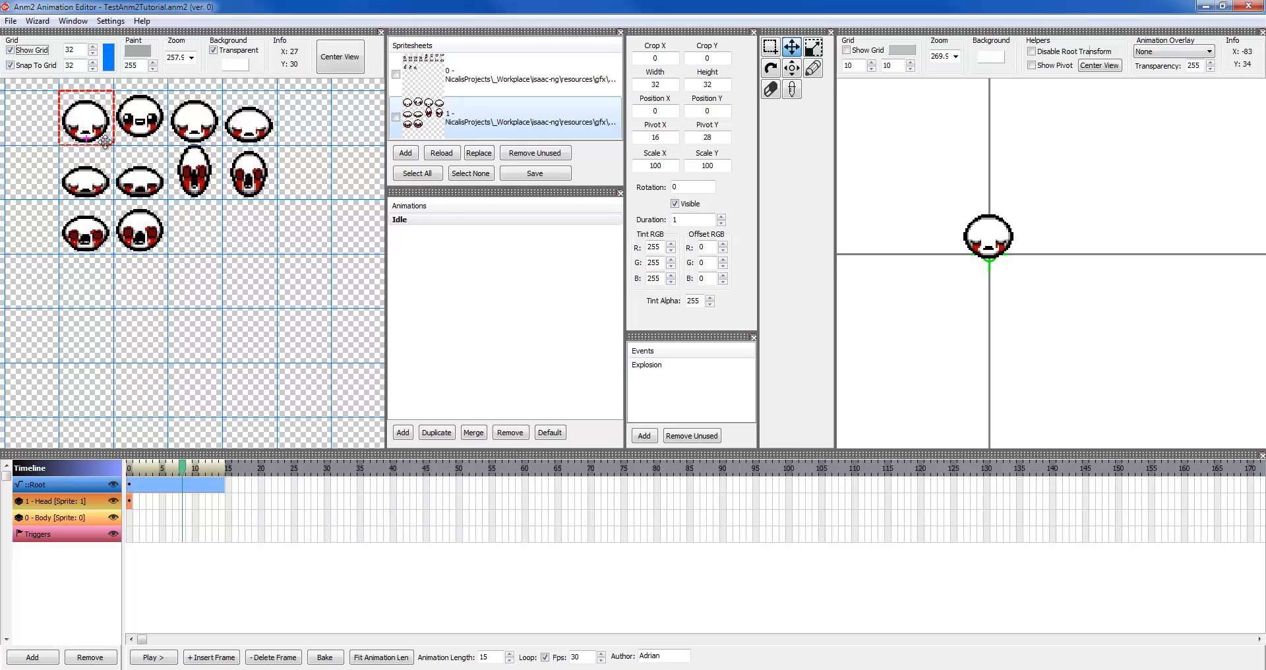
{"action": "left_click", "coordinate": [86, 136]}
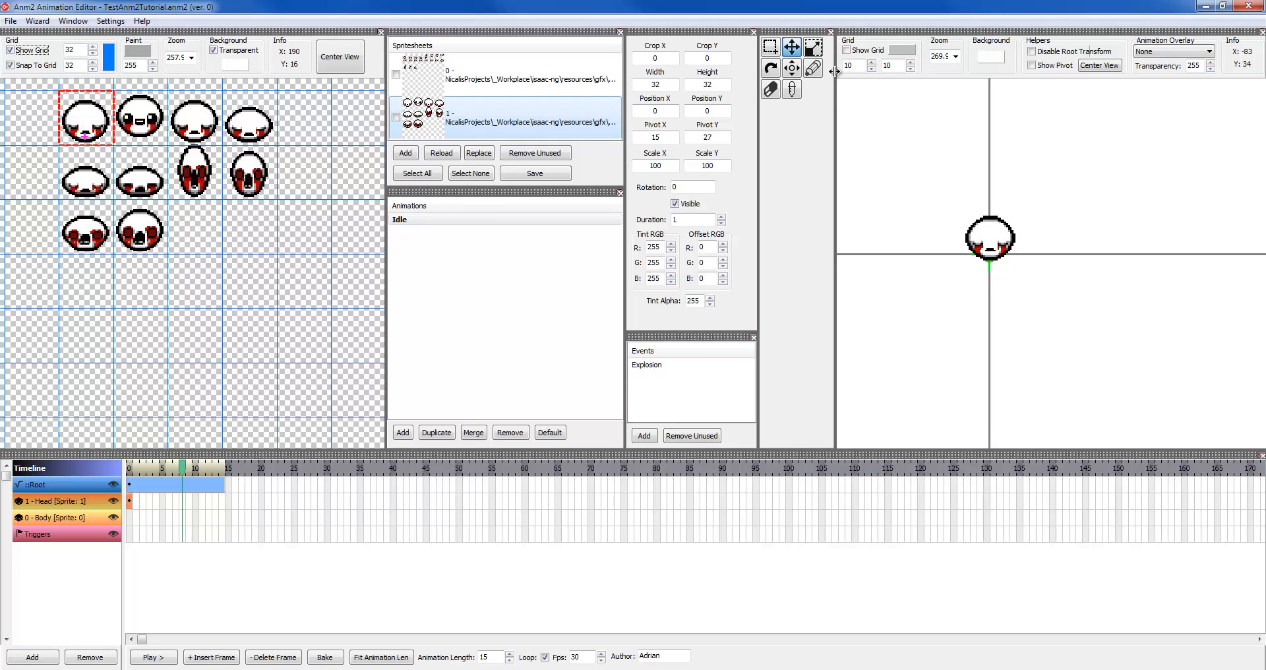
{"action": "left_click", "coordinate": [776, 49]}
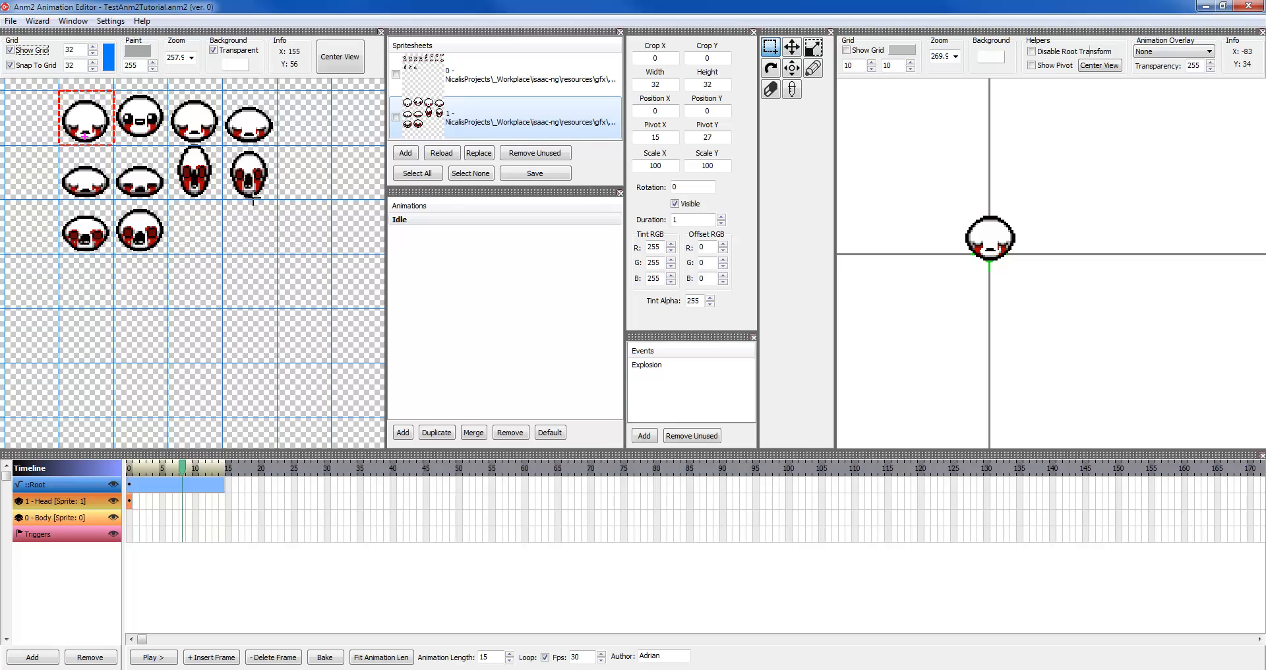
{"action": "left_click_drag", "start_coordinate": [67, 96], "coordinate": [112, 140]}
{"action": "right_click", "coordinate": [89, 140]}
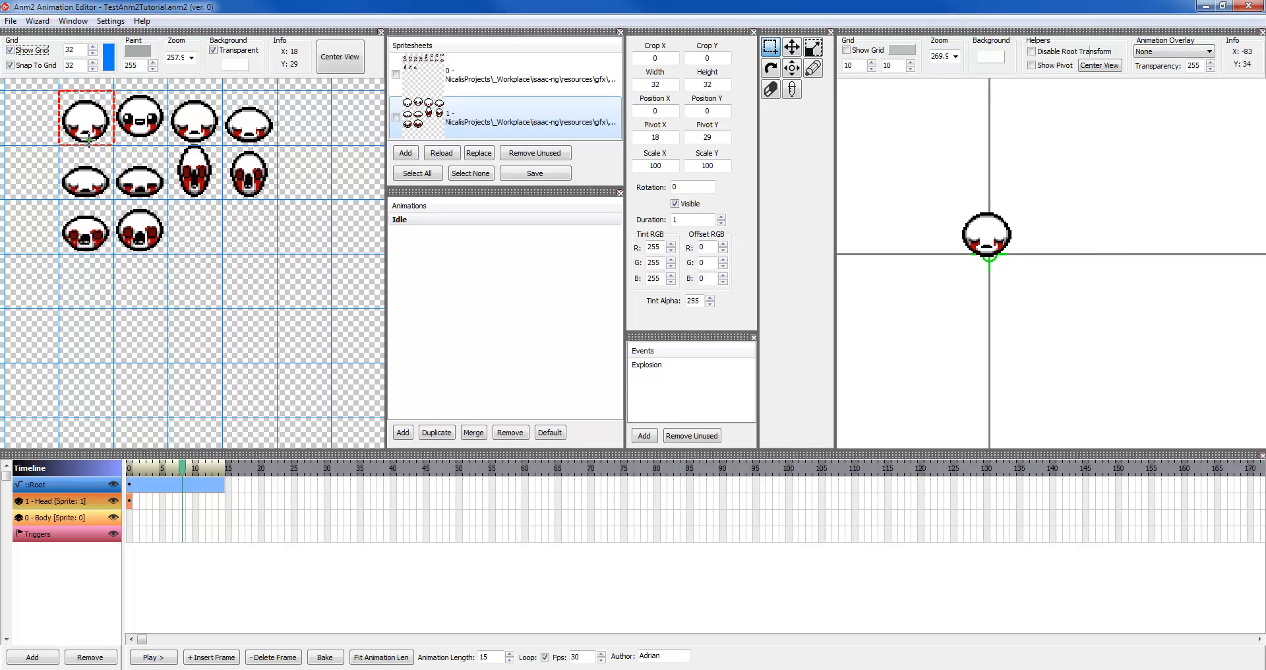
{"action": "right_click", "coordinate": [87, 140]}
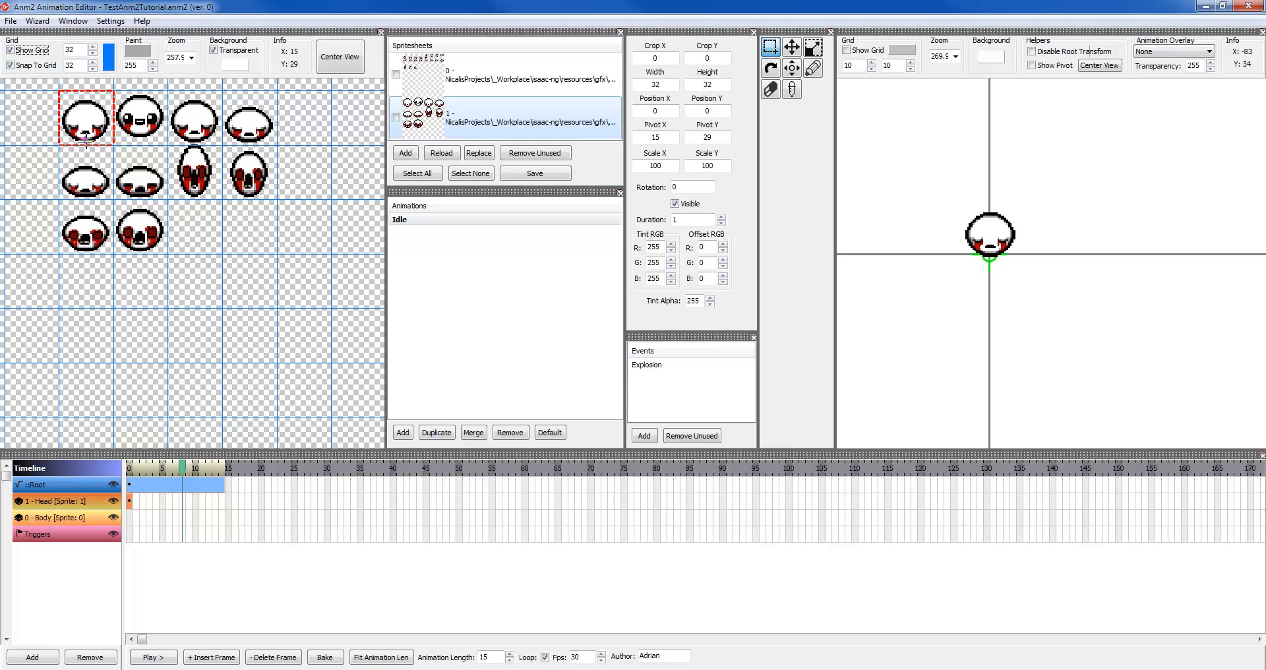
Move the head up in the preview to position 0, -12
{"action": "left_click", "coordinate": [792, 48]}
{"action": "mouse_move", "coordinate": [998, 299]}
{"action": "left_mouse_down"}
{"action": "mouse_move", "coordinate": [1000, 269]}
{"action": "mouse_move", "coordinate": [1000, 285]}
{"action": "left_mouse_up"}
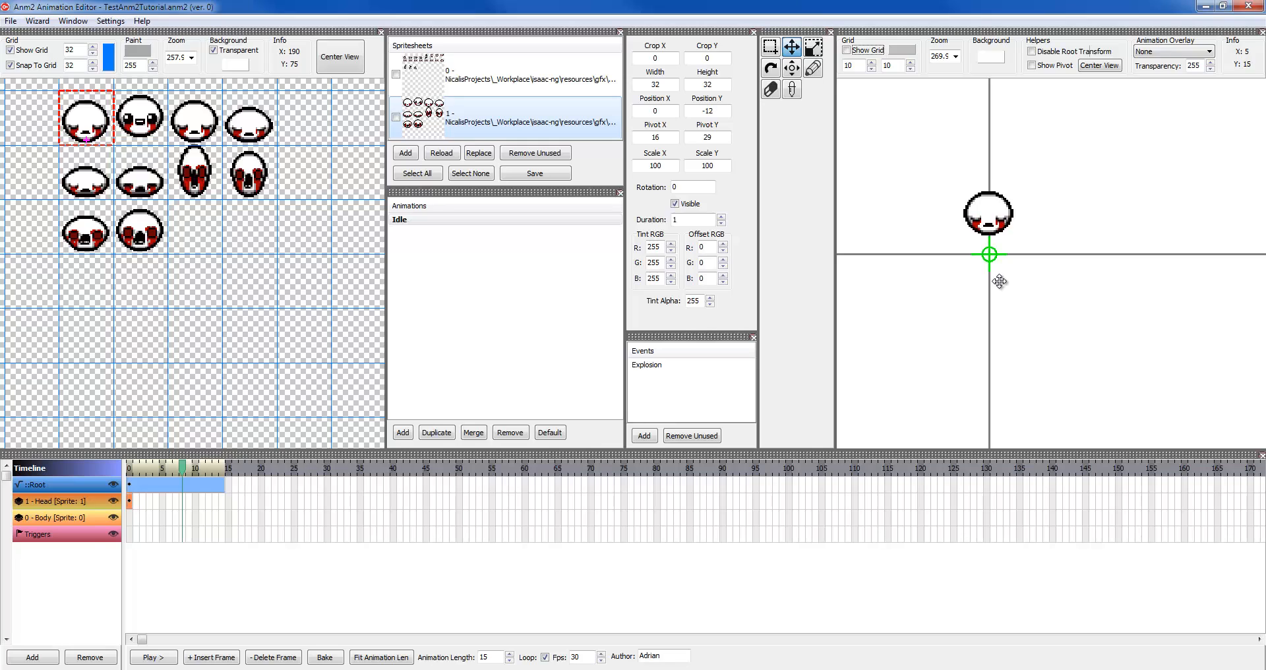
Insert a Body frame cropped to the first 32 by 32 body sprite, with its pivot at the feet, about 15, 29
{"action": "left_click", "coordinate": [84, 519]}
{"action": "key", "text": "Insert"}
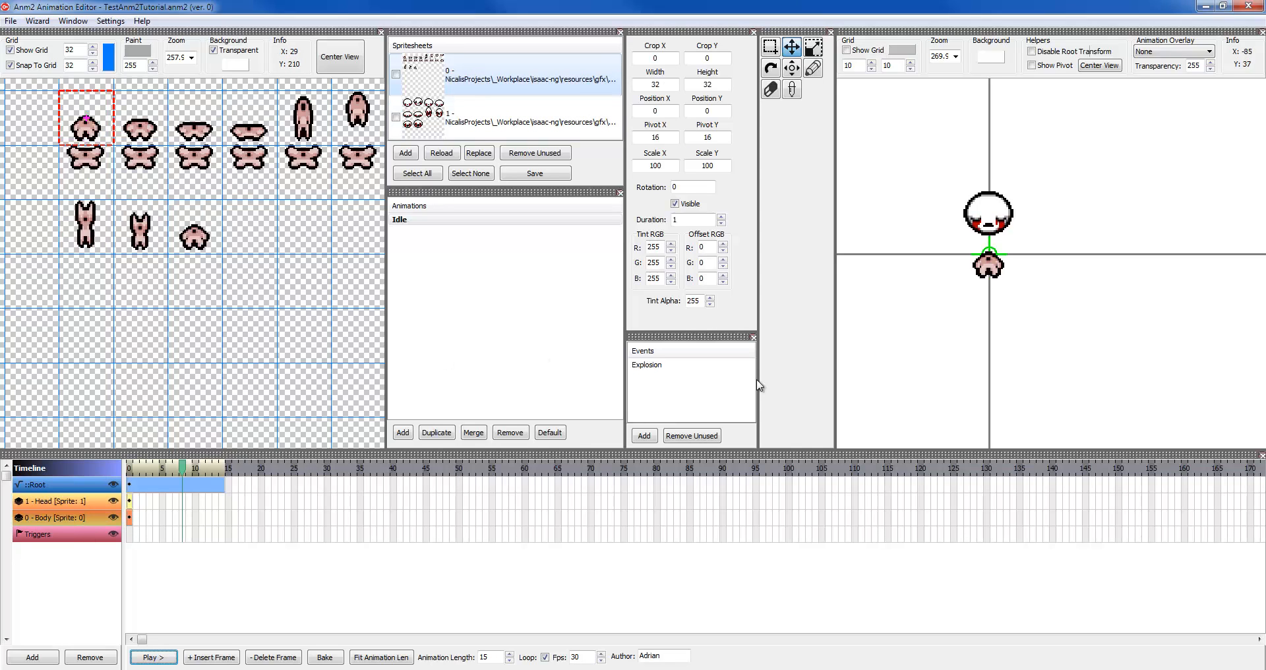
{"action": "left_click", "coordinate": [86, 136]}
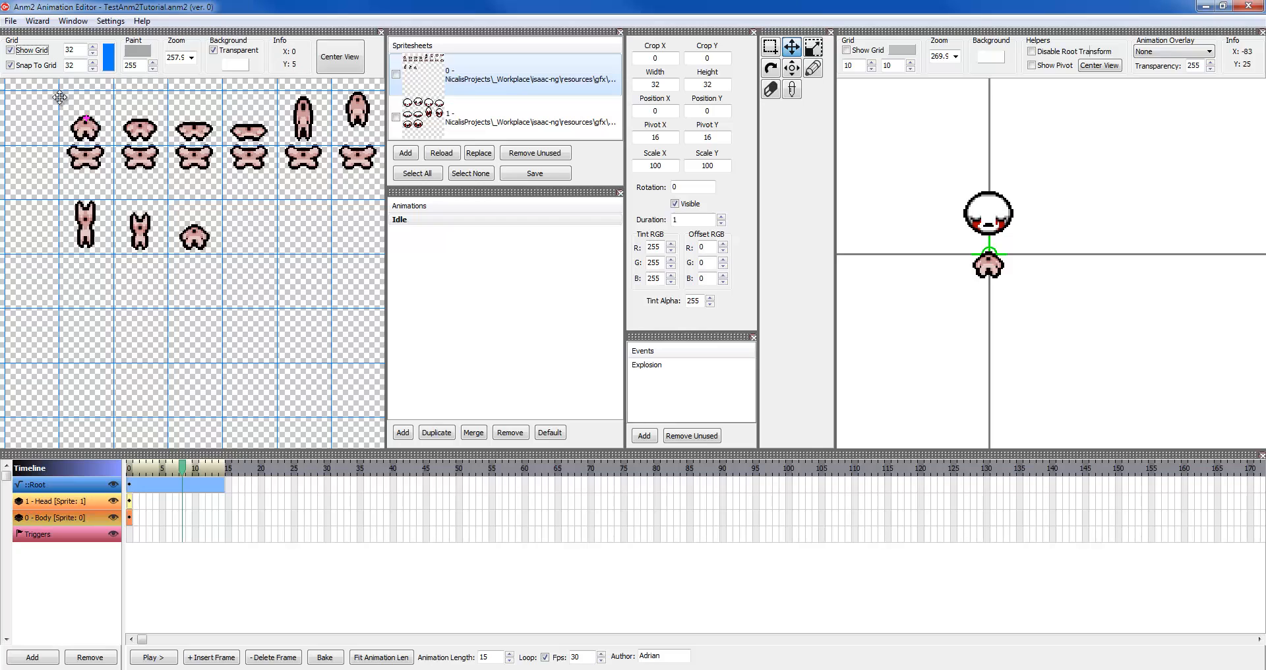
{"action": "left_click_drag", "start_coordinate": [63, 99], "coordinate": [86, 139]}
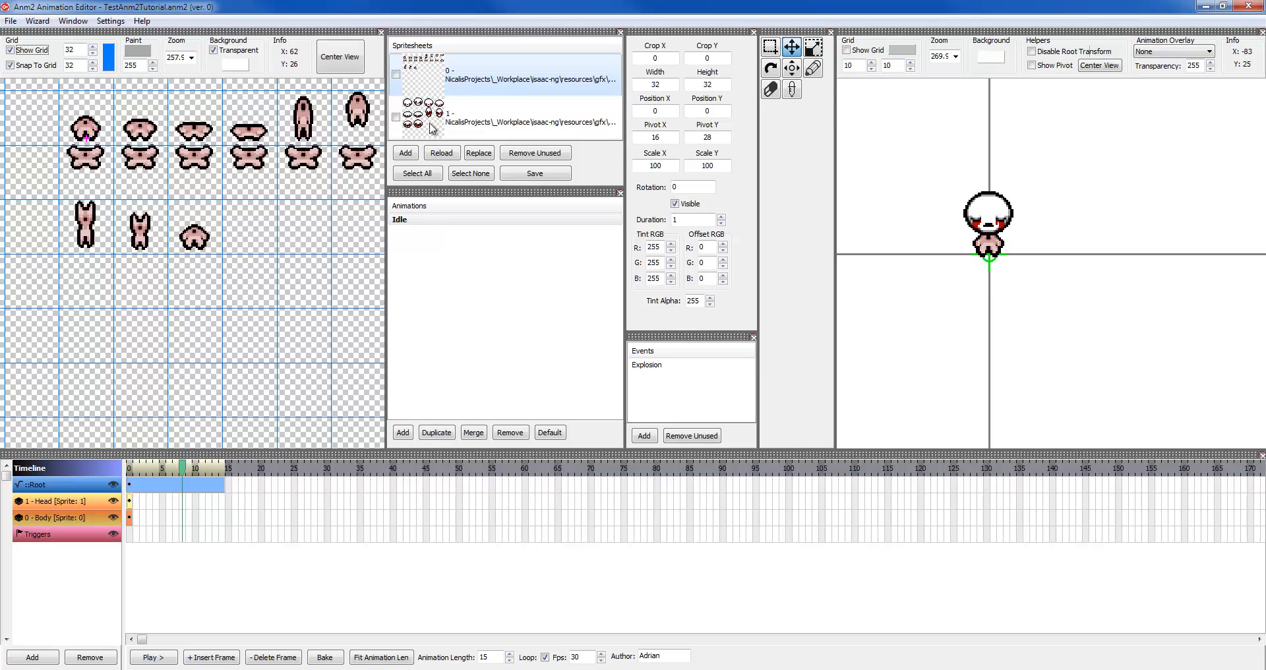
{"action": "left_click", "coordinate": [770, 46]}
{"action": "left_click", "coordinate": [89, 137]}
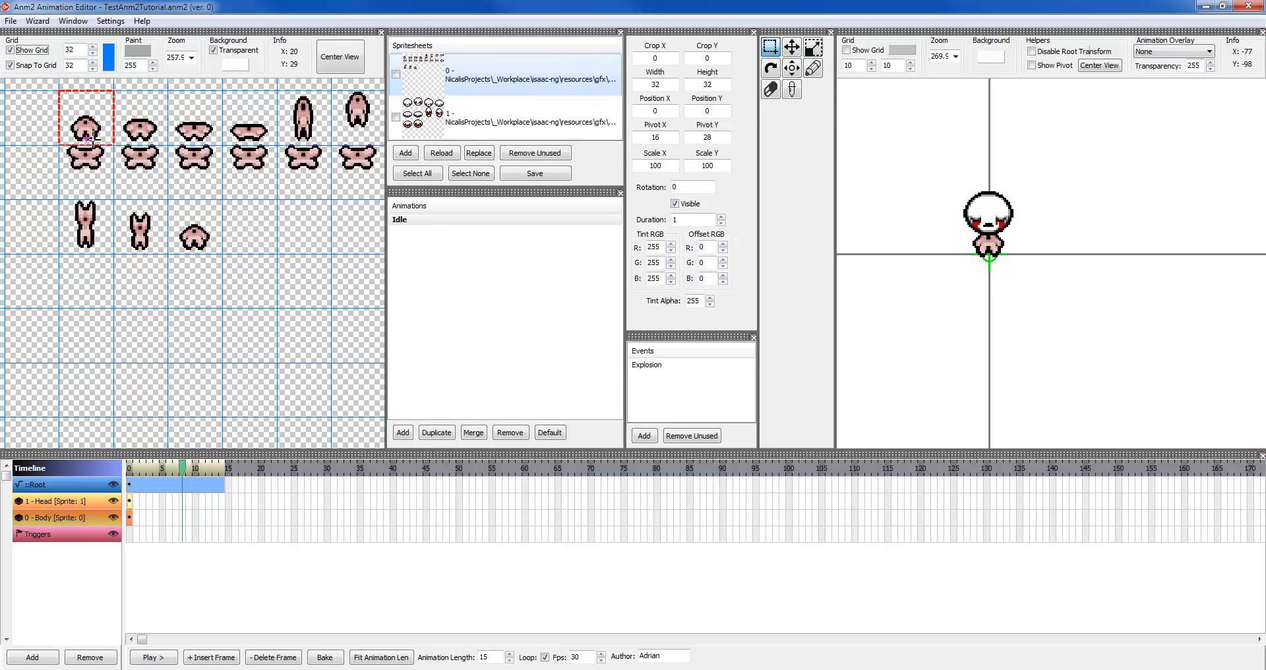
{"action": "left_click_drag", "start_coordinate": [86, 137], "coordinate": [84, 139]}
Reposition the Head frame onto the body at position 1, -10
{"action": "left_click", "coordinate": [99, 504]}
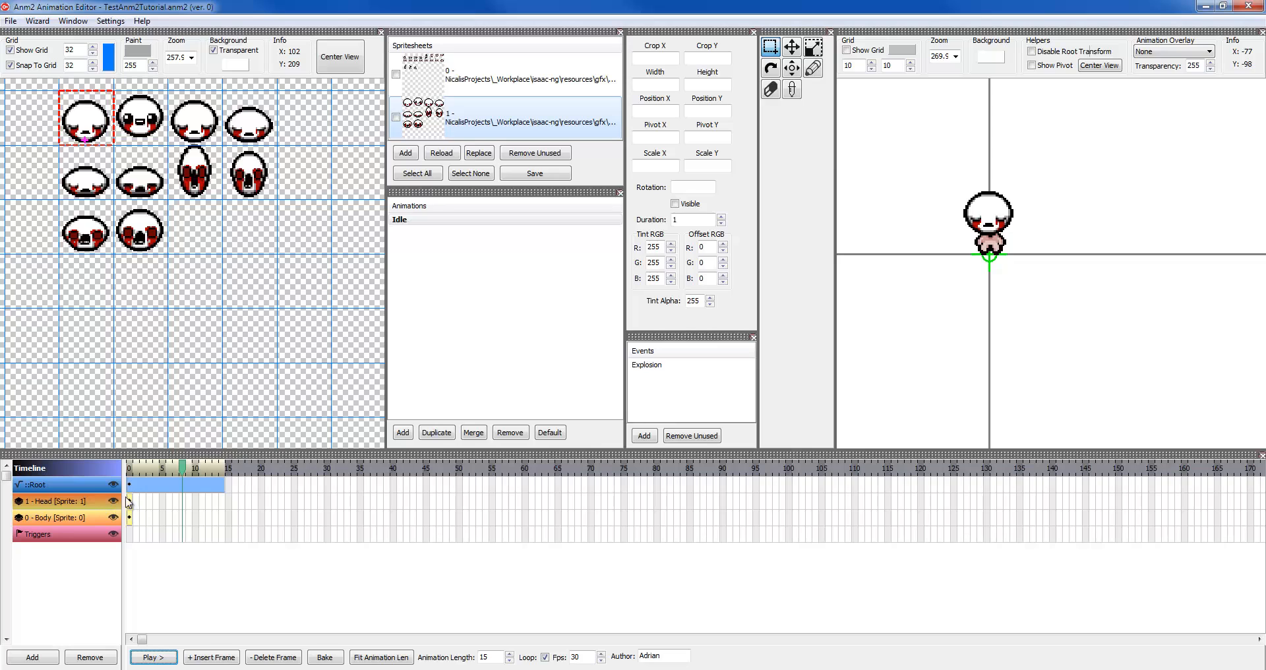
{"action": "left_click", "coordinate": [129, 501]}
{"action": "left_click", "coordinate": [792, 46]}
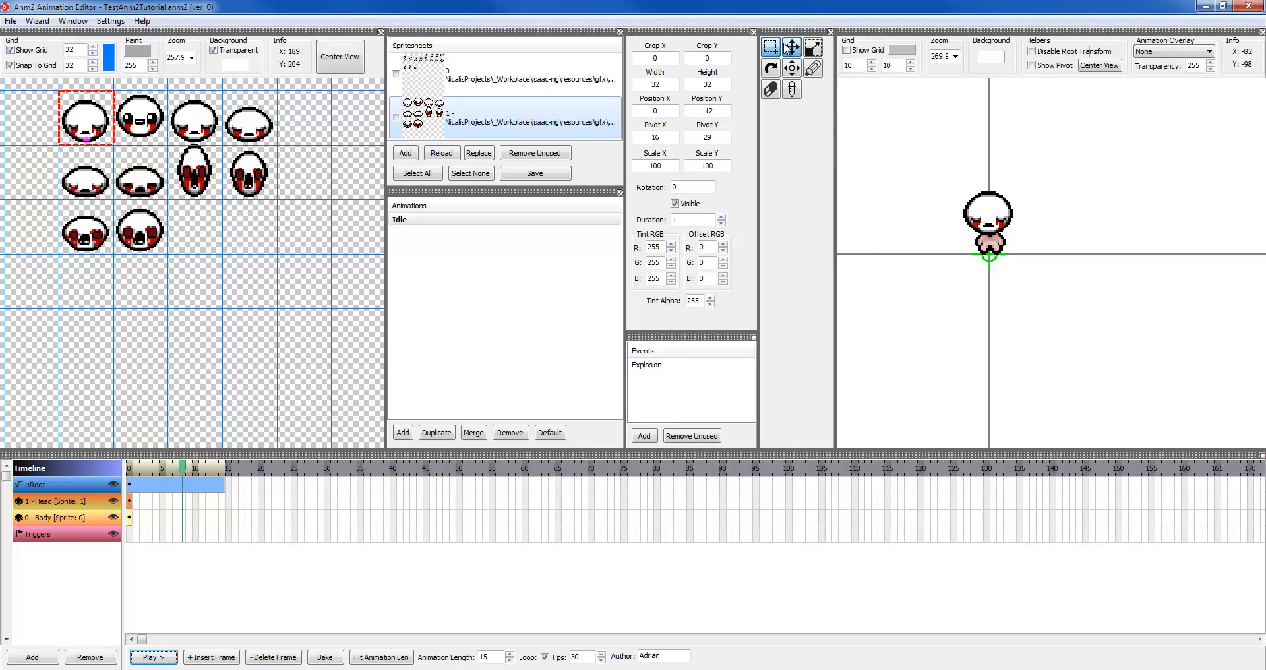
{"action": "left_click_drag", "start_coordinate": [1017, 234], "coordinate": [1020, 235]}
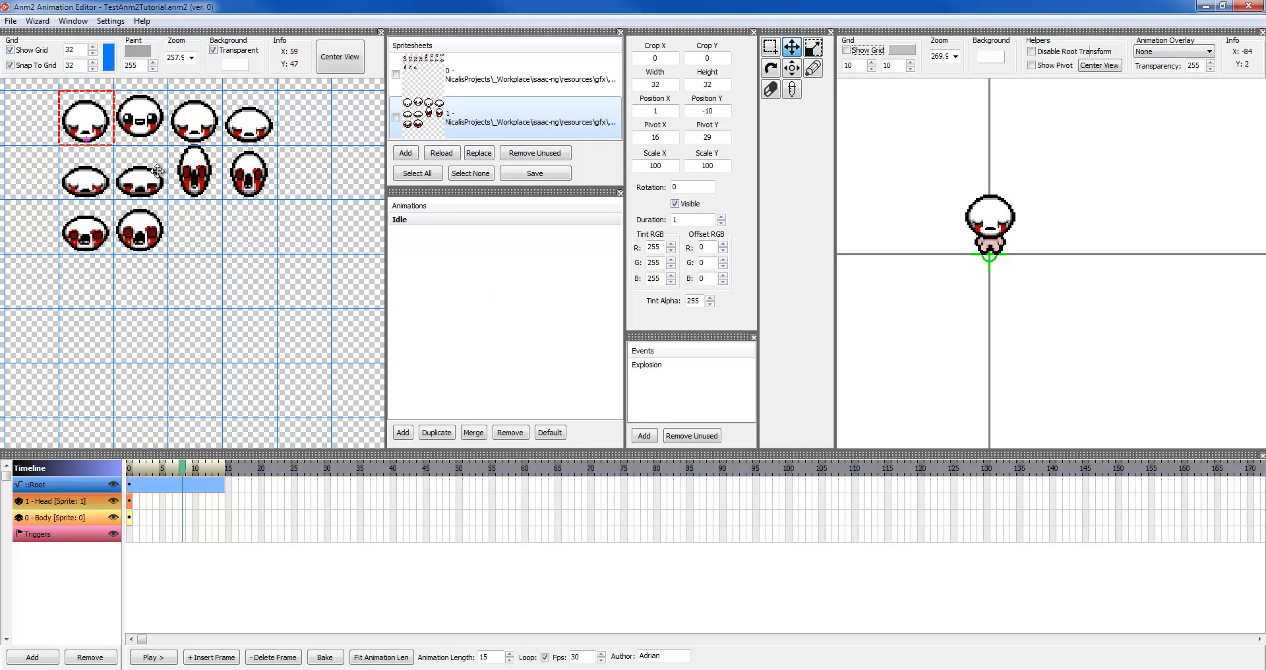
Extend the Body frame's duration to 15
{"action": "left_click", "coordinate": [128, 518]}
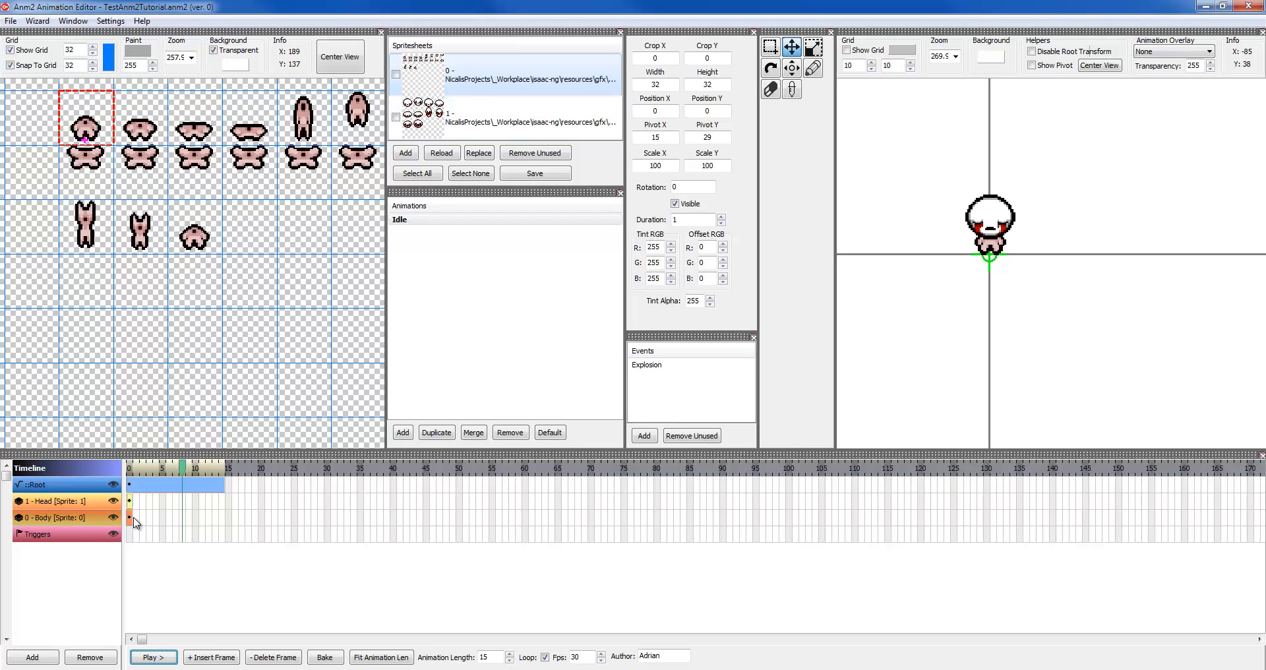
{"action": "key", "text": "plus"}
{"action": "key", "text": "plus"}
{"action": "key", "text": "plus"}
{"action": "key", "text": "plus"}
{"action": "key", "text": "plus"}
{"action": "key", "text": "plus"}
{"action": "key", "text": "plus"}
{"action": "key", "text": "plus"}
{"action": "key", "text": "plus"}
{"action": "key", "text": "plus"}
{"action": "key", "text": "plus"}
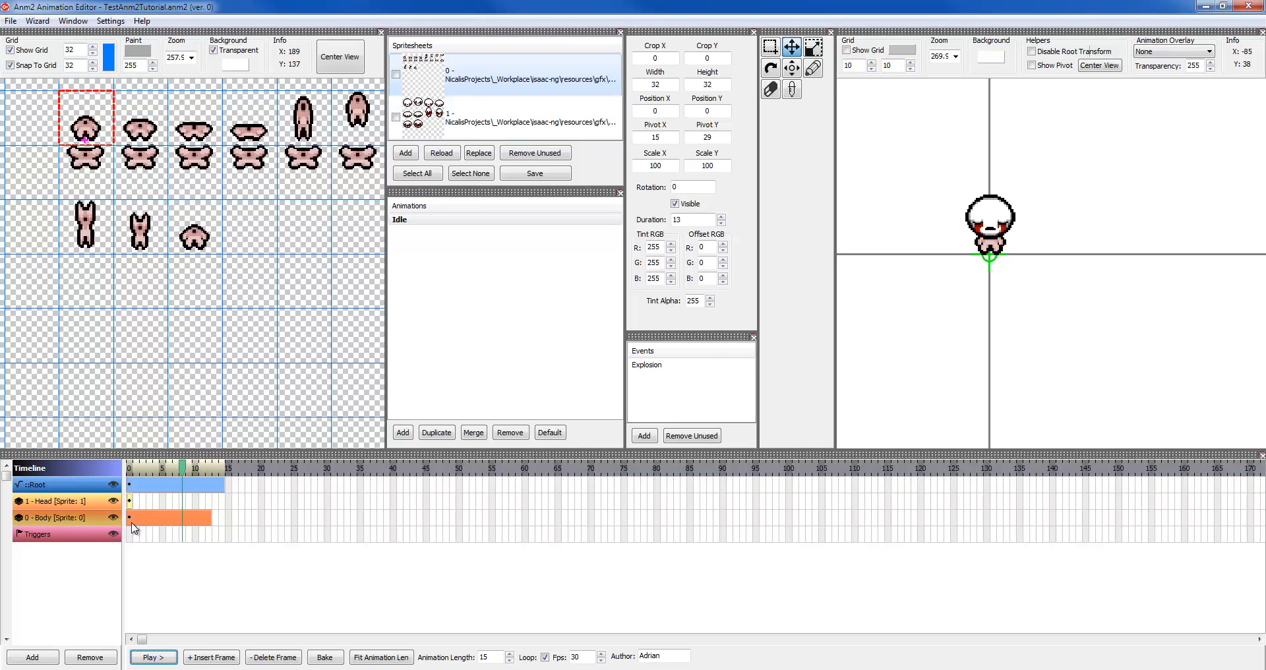
Set the Head frame's duration to 2 and fill the animation with eight such keyframes, nudging the head between them
{"action": "left_click", "coordinate": [129, 501]}
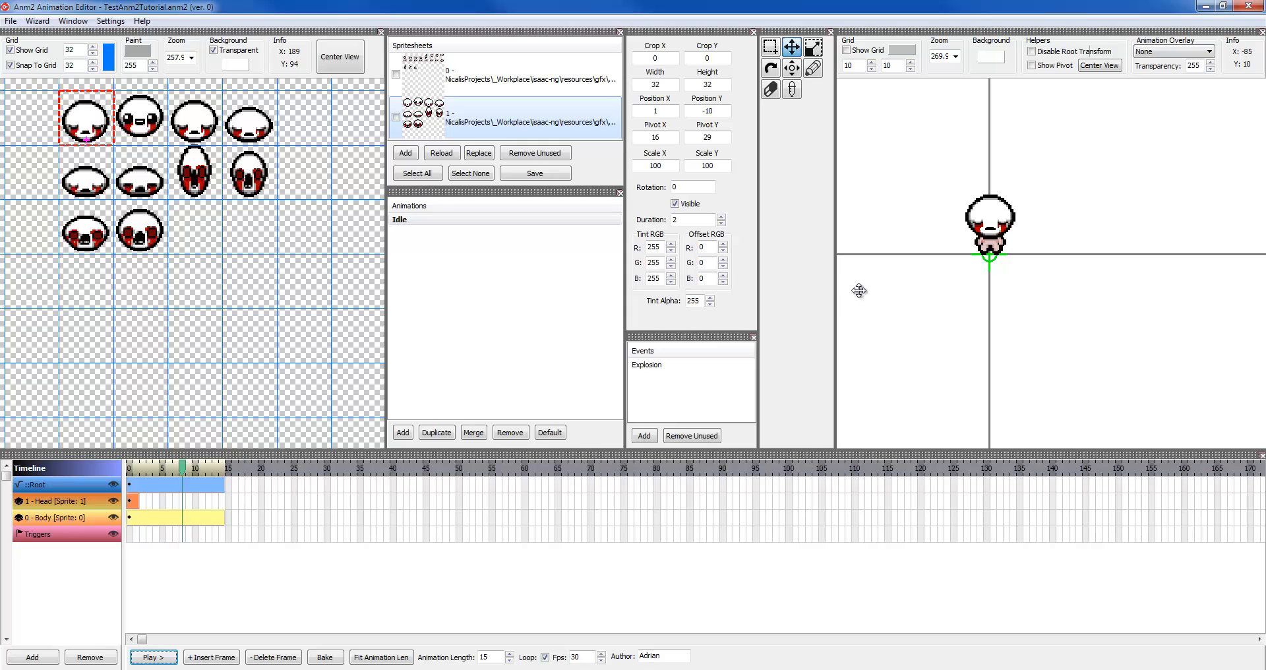
{"action": "key", "text": "Insert"}
{"action": "left_click_drag", "start_coordinate": [1012, 231], "coordinate": [1017, 224]}
{"action": "key", "text": "Insert"}
{"action": "key", "text": "Insert"}
{"action": "key", "text": "Insert"}
{"action": "key", "text": "Insert"}
{"action": "key", "text": "Insert"}
{"action": "key", "text": "Insert"}
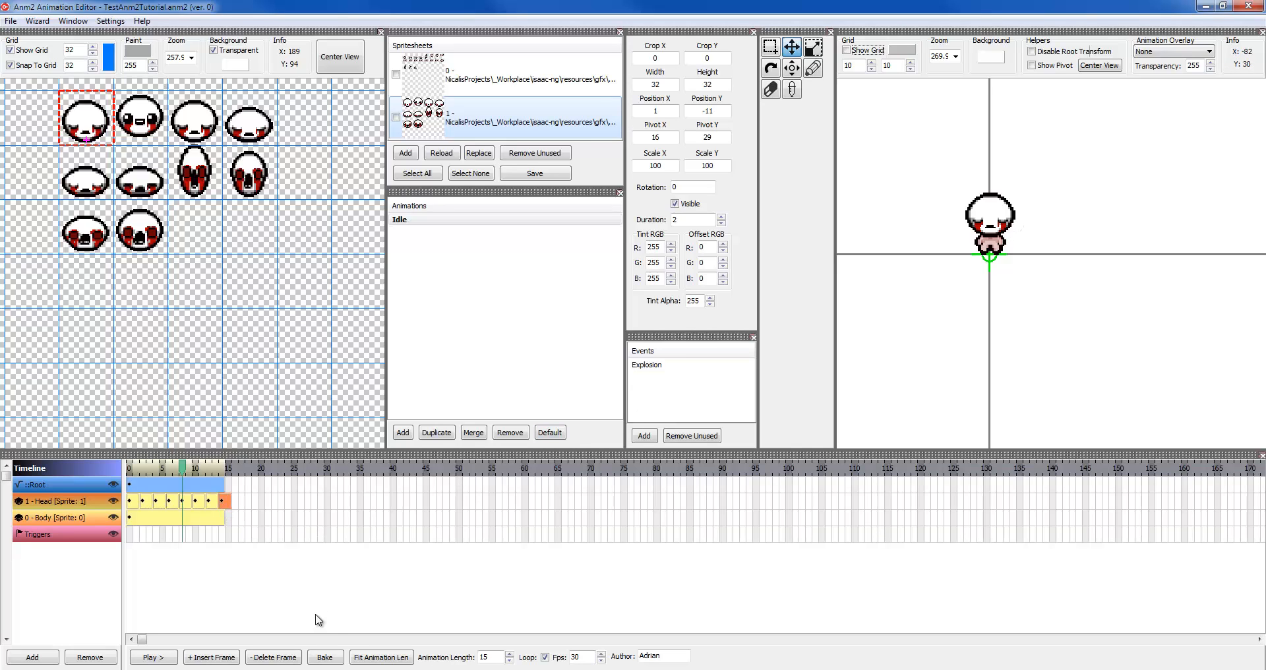
Fit the animation length to the frames and preview the playback
{"action": "left_click", "coordinate": [383, 657]}
{"action": "left_click", "coordinate": [161, 658]}
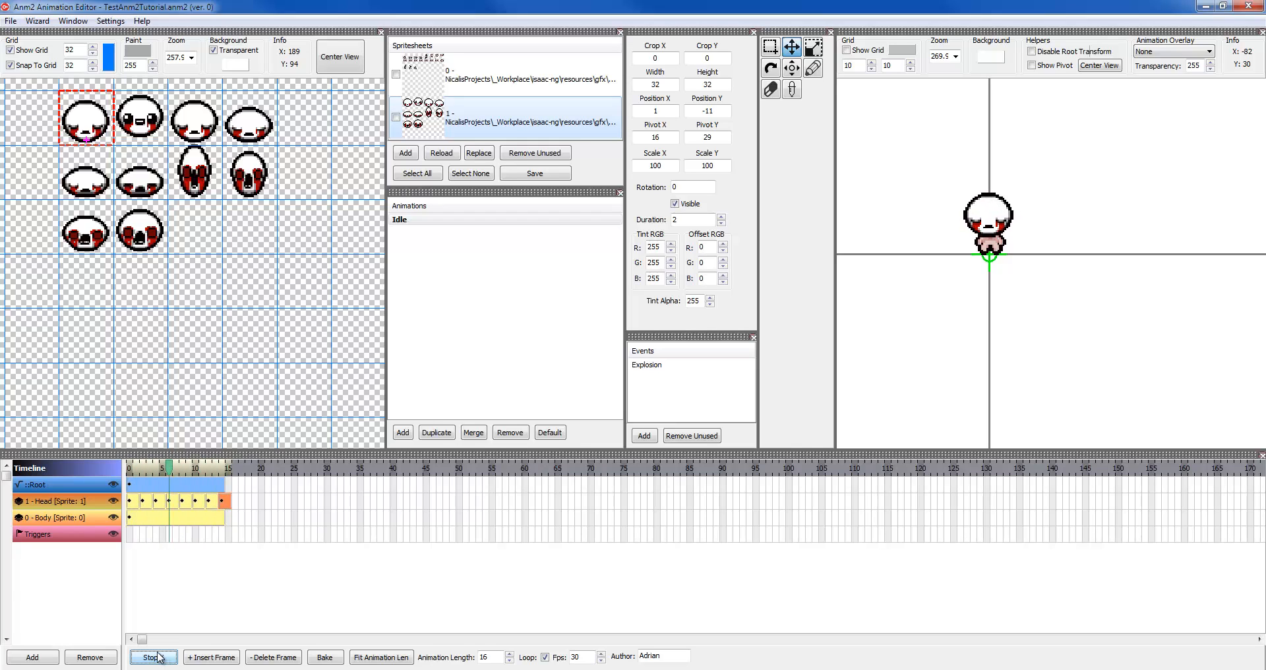
{"action": "left_click", "coordinate": [162, 658]}
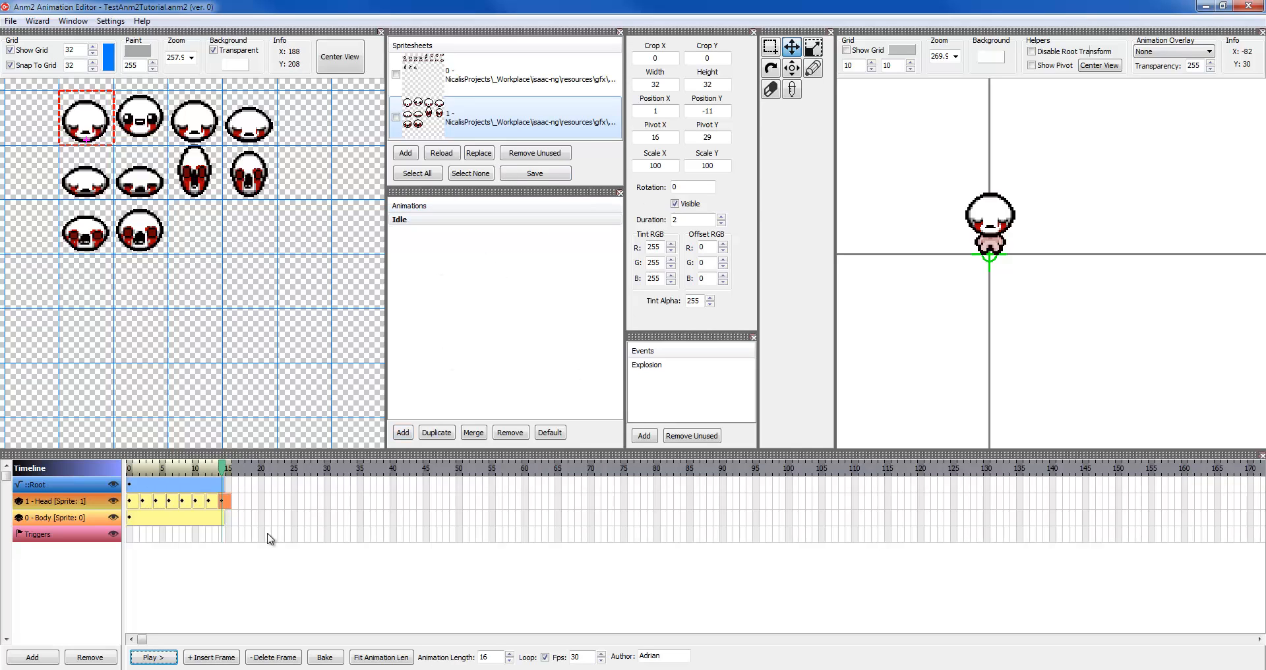
Fine-tune the head's position in the third and fourth Head keyframes of the Idle animation
{"action": "left_click", "coordinate": [212, 508]}
{"action": "key", "text": "Left"}
{"action": "key", "text": "Left"}
{"action": "key", "text": "Left"}
{"action": "key", "text": "Left"}
{"action": "key", "text": "Right"}
{"action": "key", "text": "Left"}
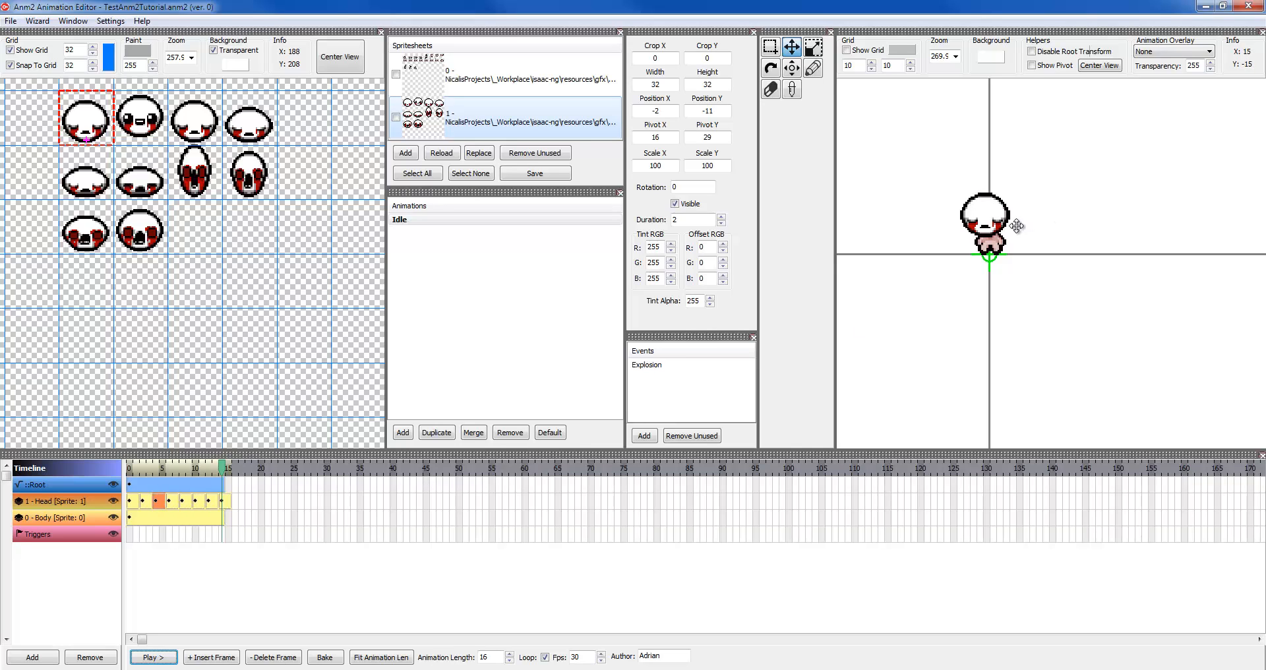
{"action": "key", "text": "Right"}
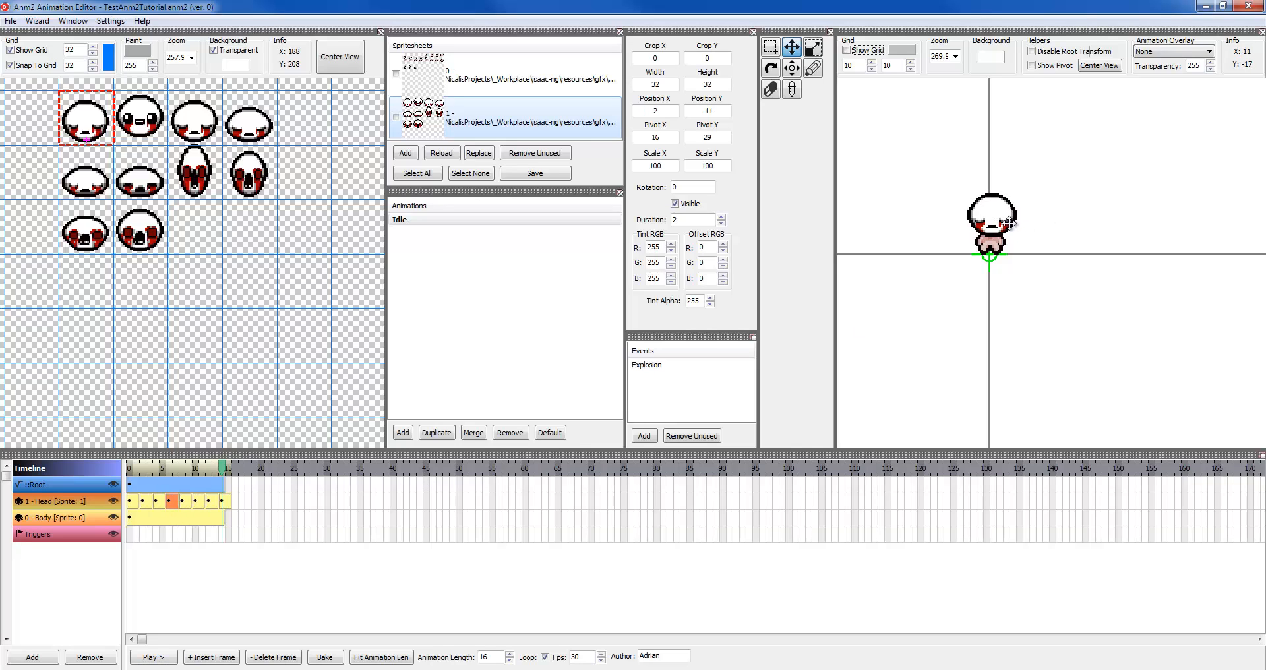
{"action": "left_click_drag", "start_coordinate": [1009, 223], "coordinate": [1013, 218]}
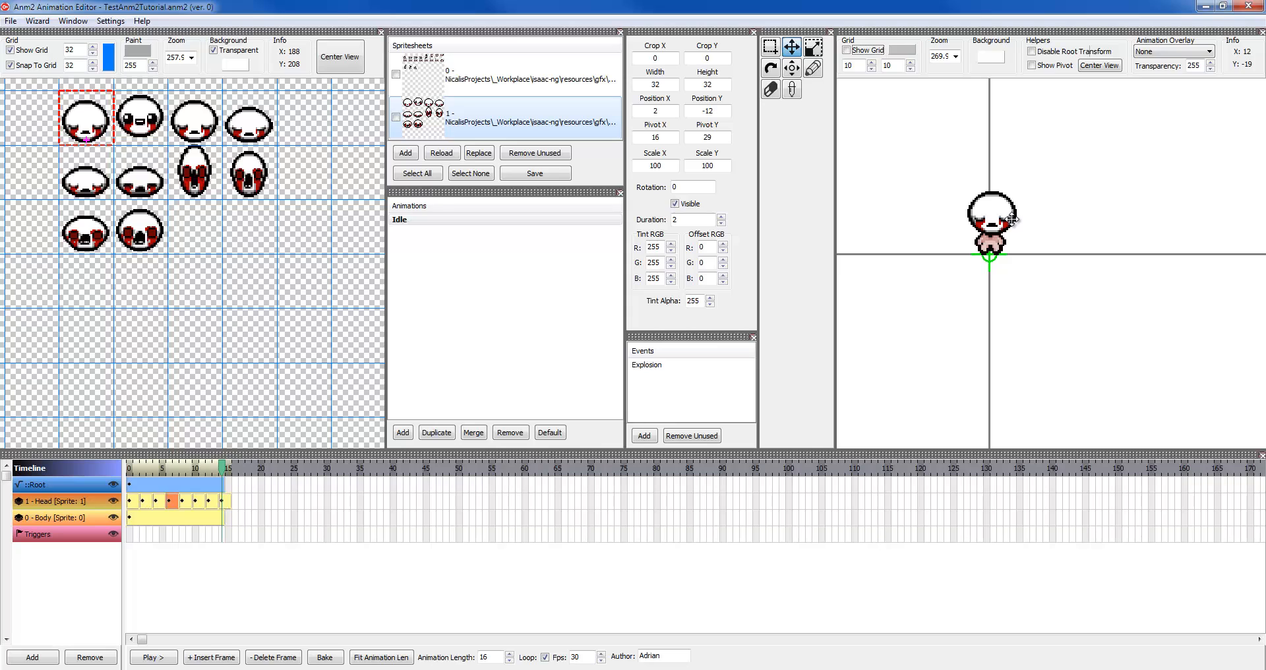
{"action": "key", "text": "Left"}
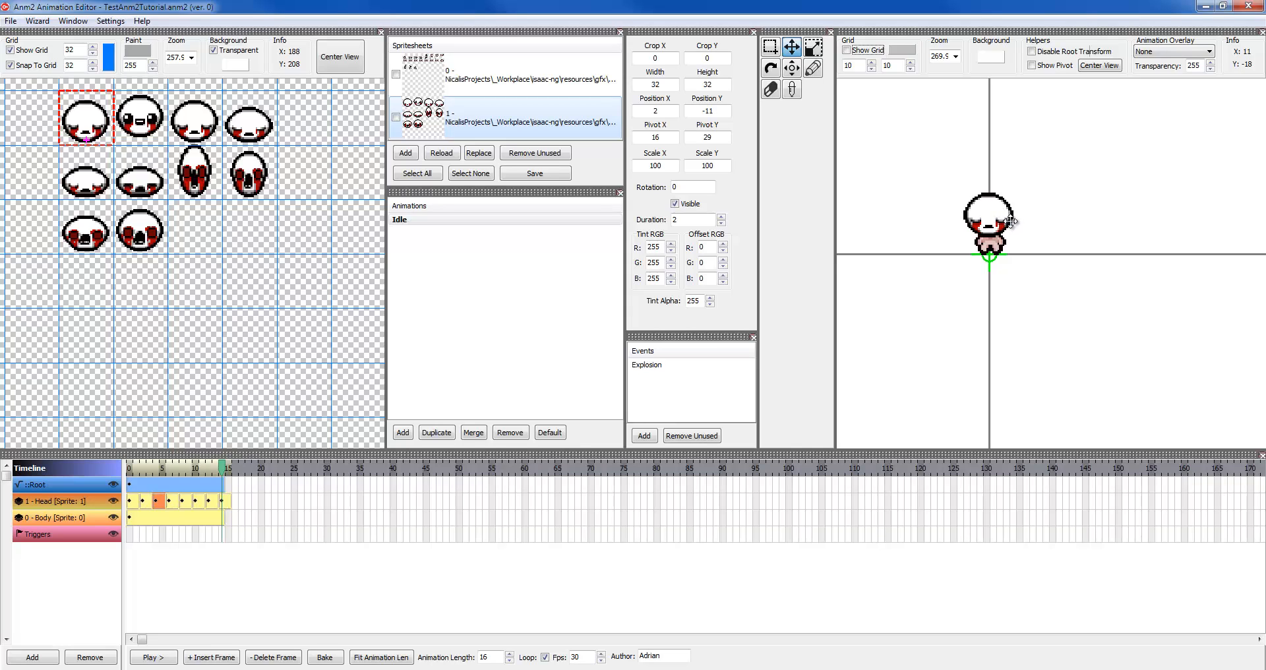
Go through the Idle animation's Head keyframes one by one to check the head's movement between them
{"action": "key", "text": "Right"}
{"action": "key", "text": "Right"}
{"action": "key", "text": "Right"}
{"action": "key", "text": "Right"}
{"action": "key", "text": "Right"}
{"action": "key", "text": "Left"}
{"action": "key", "text": "Left"}
{"action": "key", "text": "Left"}
{"action": "key", "text": "Left"}
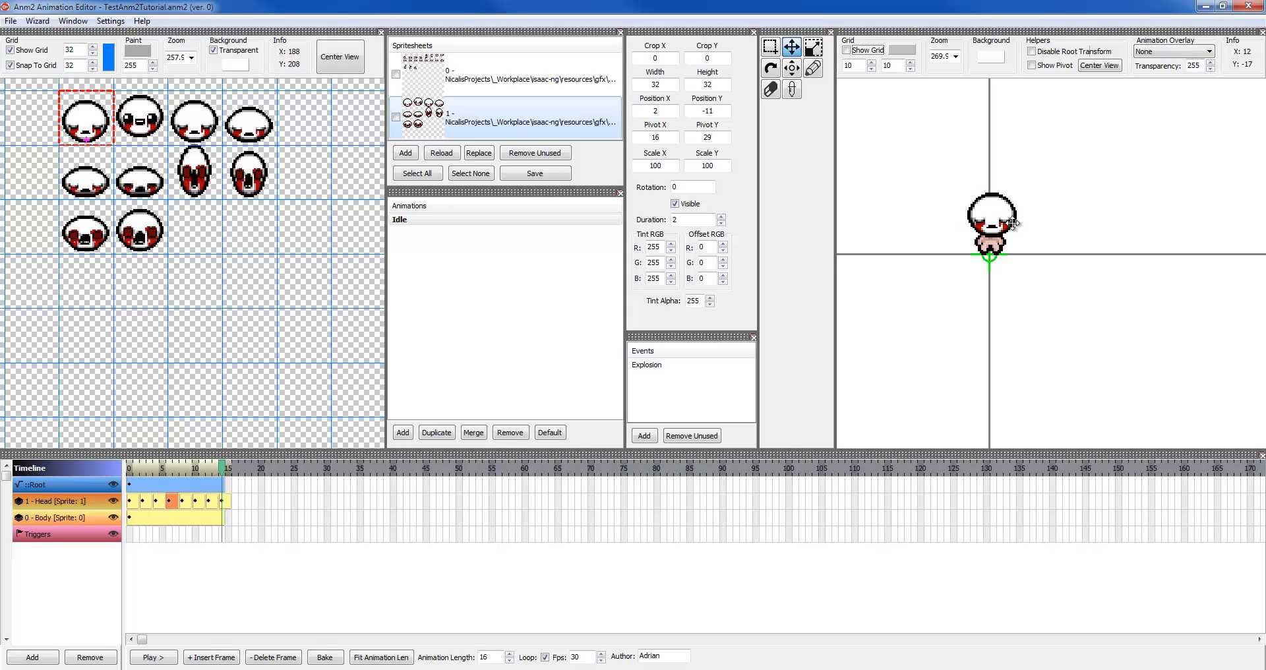
{"action": "key", "text": "Left"}
{"action": "key", "text": "Left"}
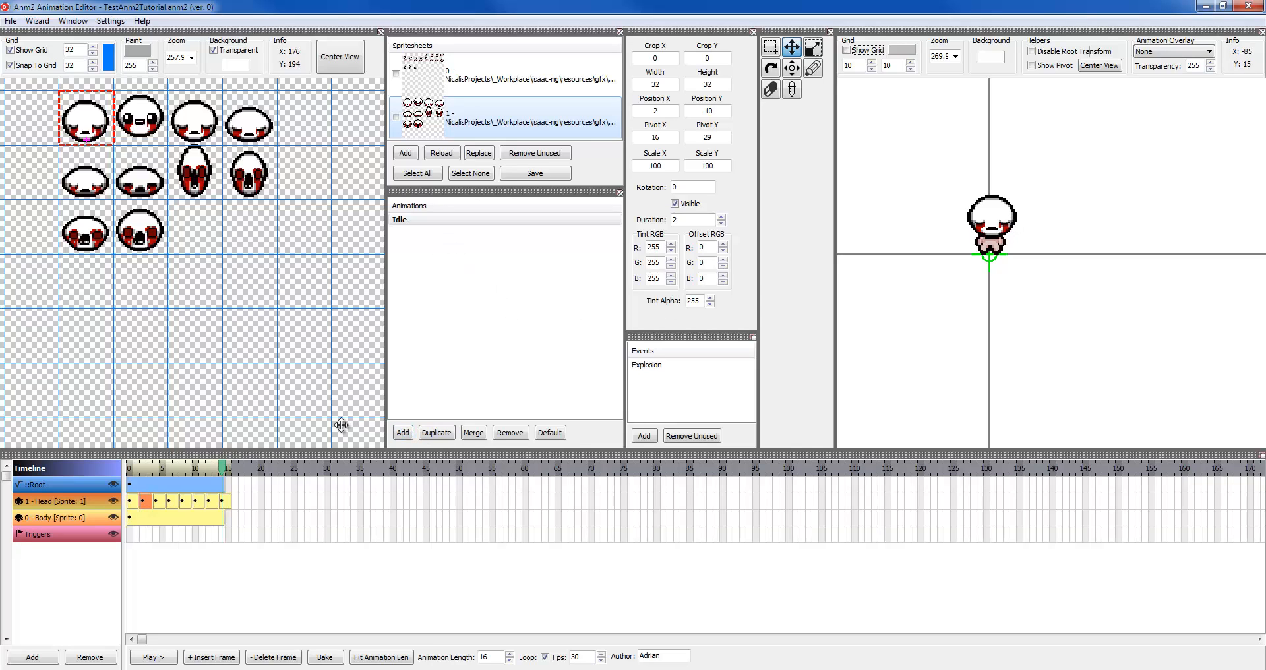
Add a new animation named Move
{"action": "left_click", "coordinate": [403, 433]}
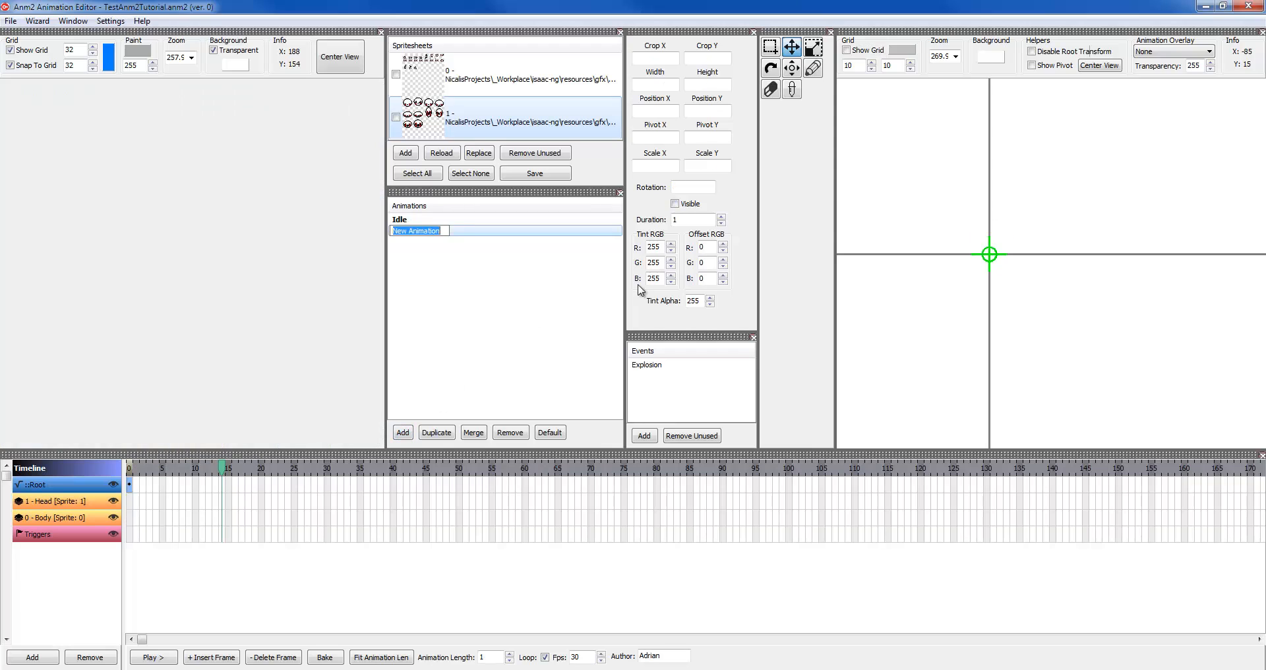
{"action": "type", "text": "Move"}
{"action": "key", "text": "Return"}
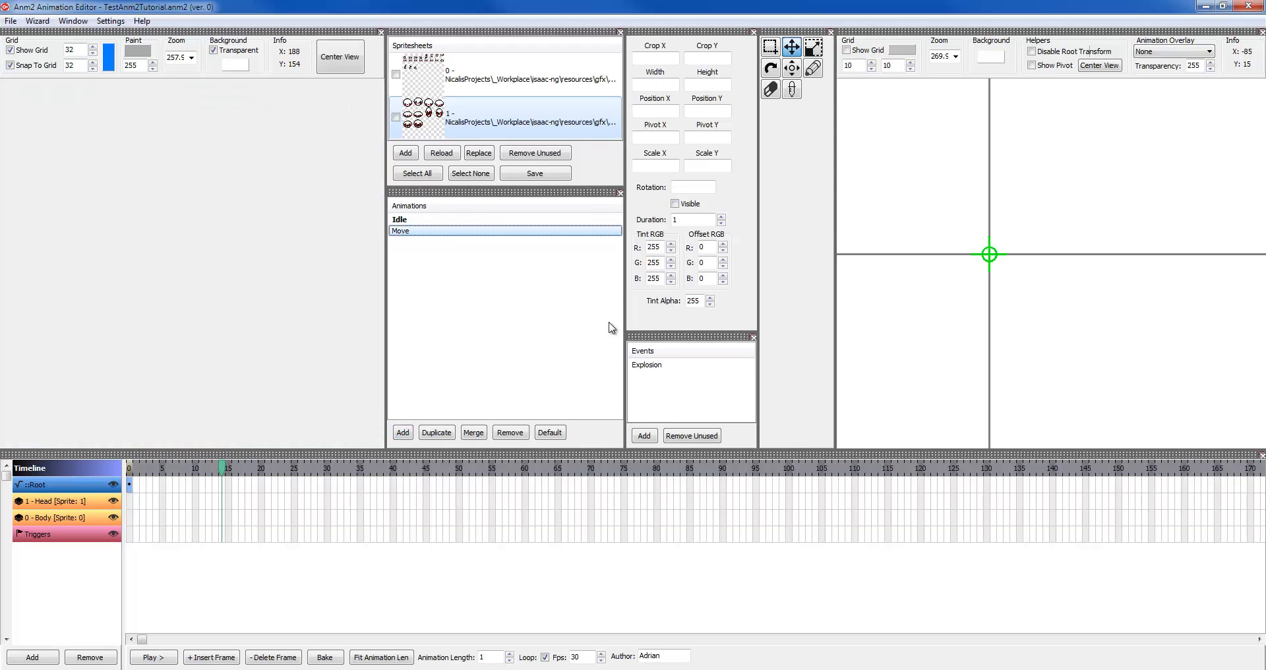
{"action": "left_click", "coordinate": [32, 503]}
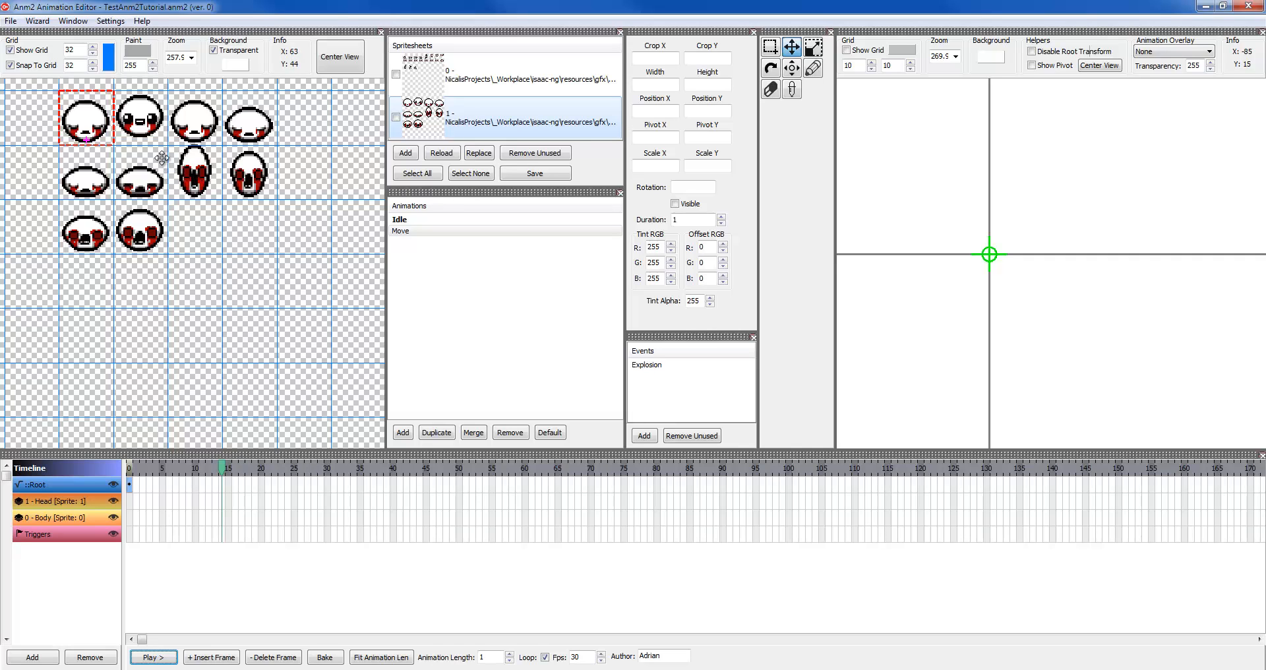
Rename the Move animation to See
{"action": "left_click", "coordinate": [400, 231]}
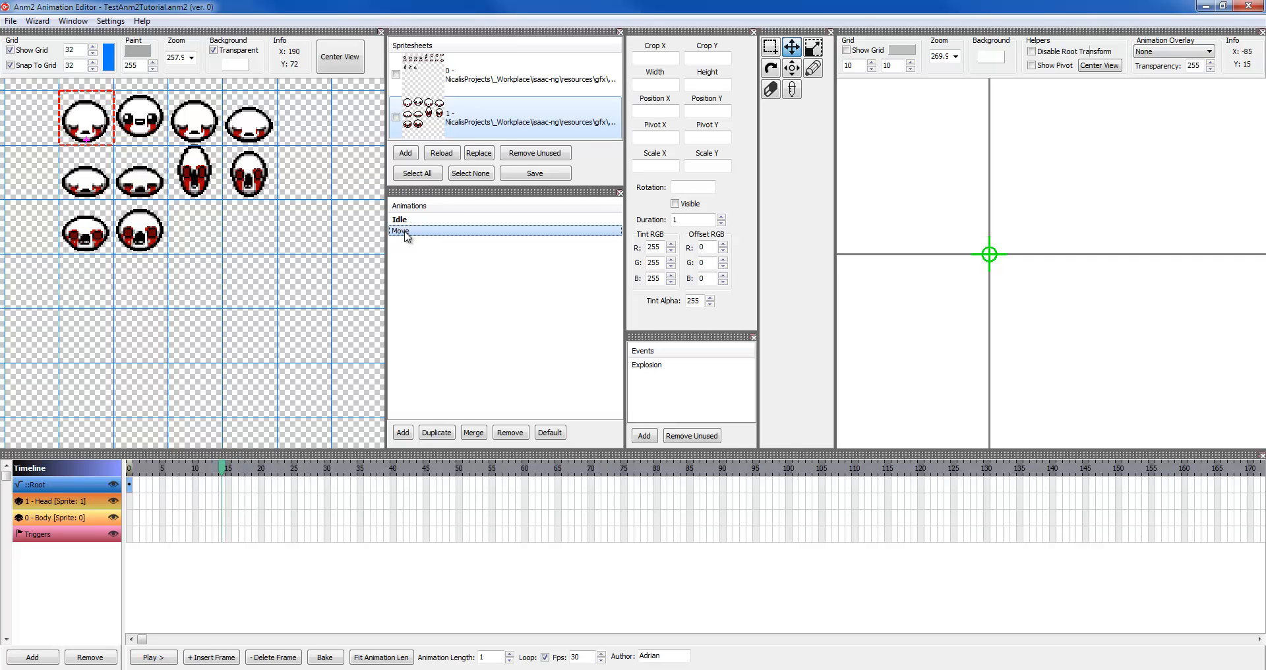
{"action": "double_click", "coordinate": [418, 233]}
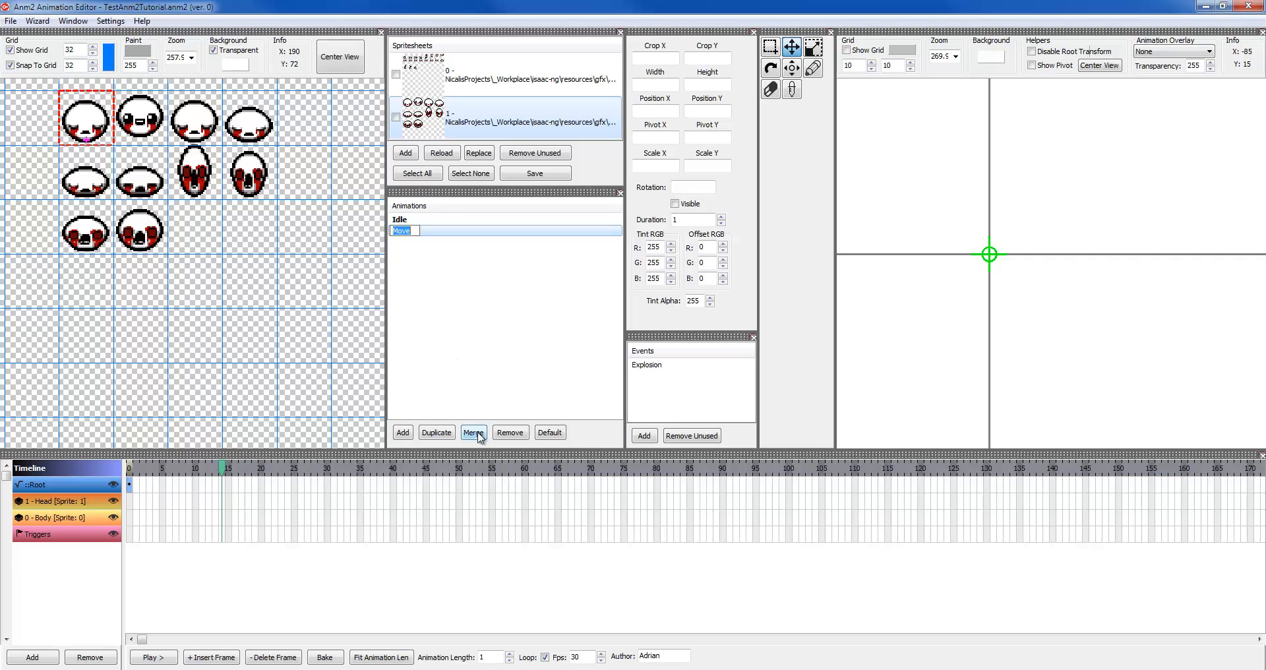
{"action": "key", "text": "Return"}
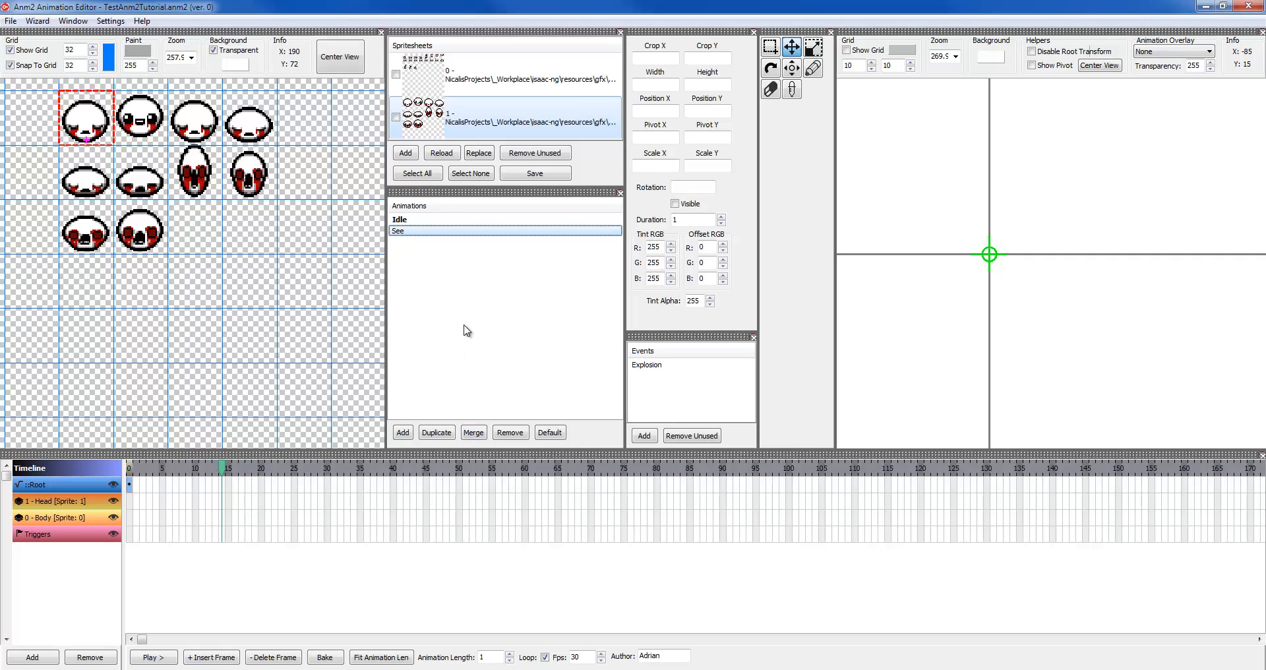
Copy the first Head frame of the Idle animation into the Head layer of See
{"action": "left_click", "coordinate": [68, 507]}
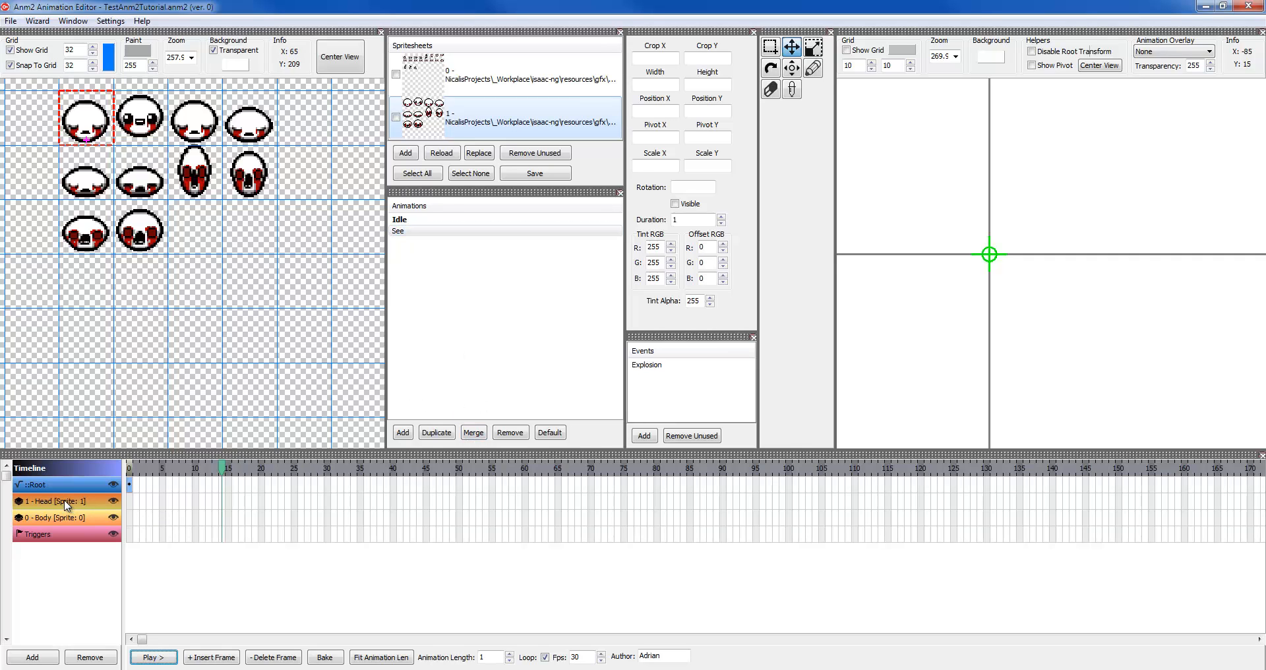
{"action": "key", "text": "plus"}
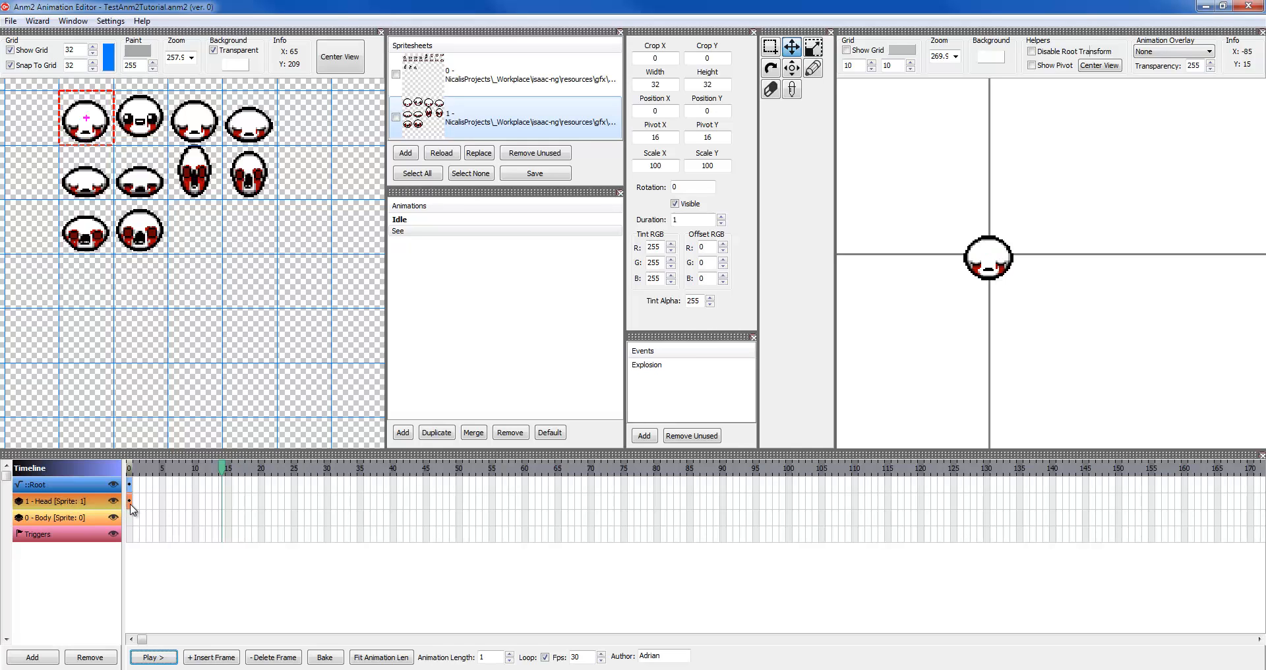
{"action": "left_click", "coordinate": [403, 219]}
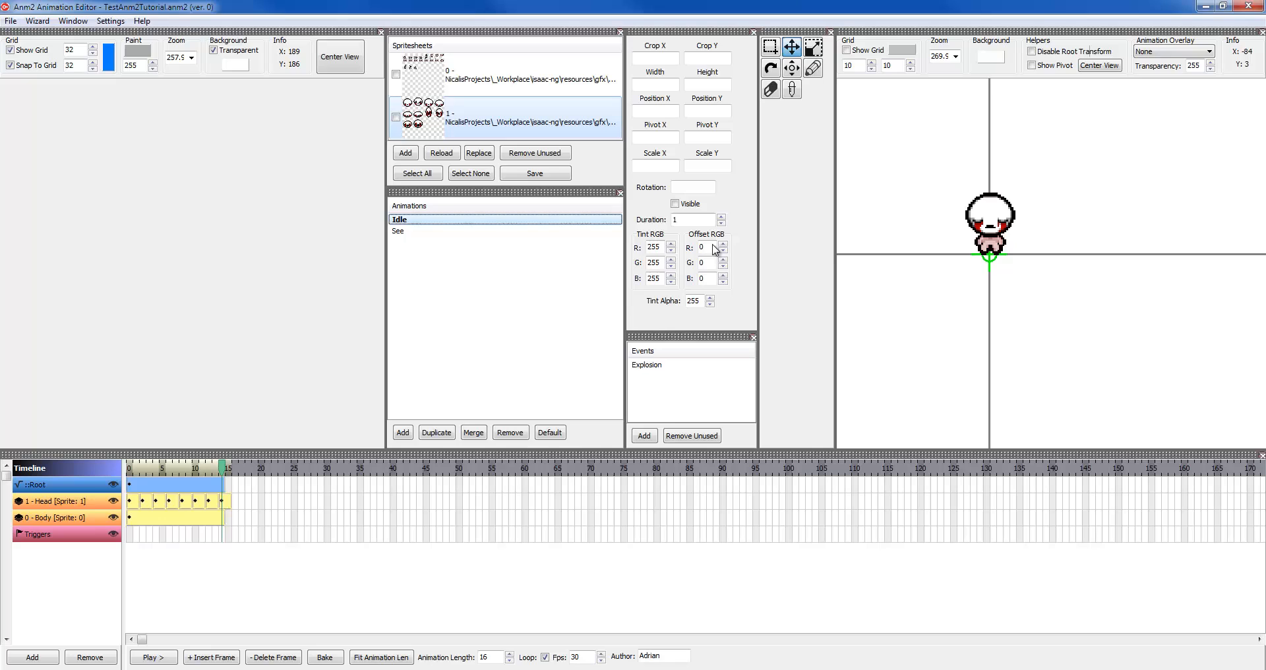
{"action": "left_click", "coordinate": [78, 502]}
{"action": "left_click", "coordinate": [130, 502]}
{"action": "left_click", "coordinate": [406, 231]}
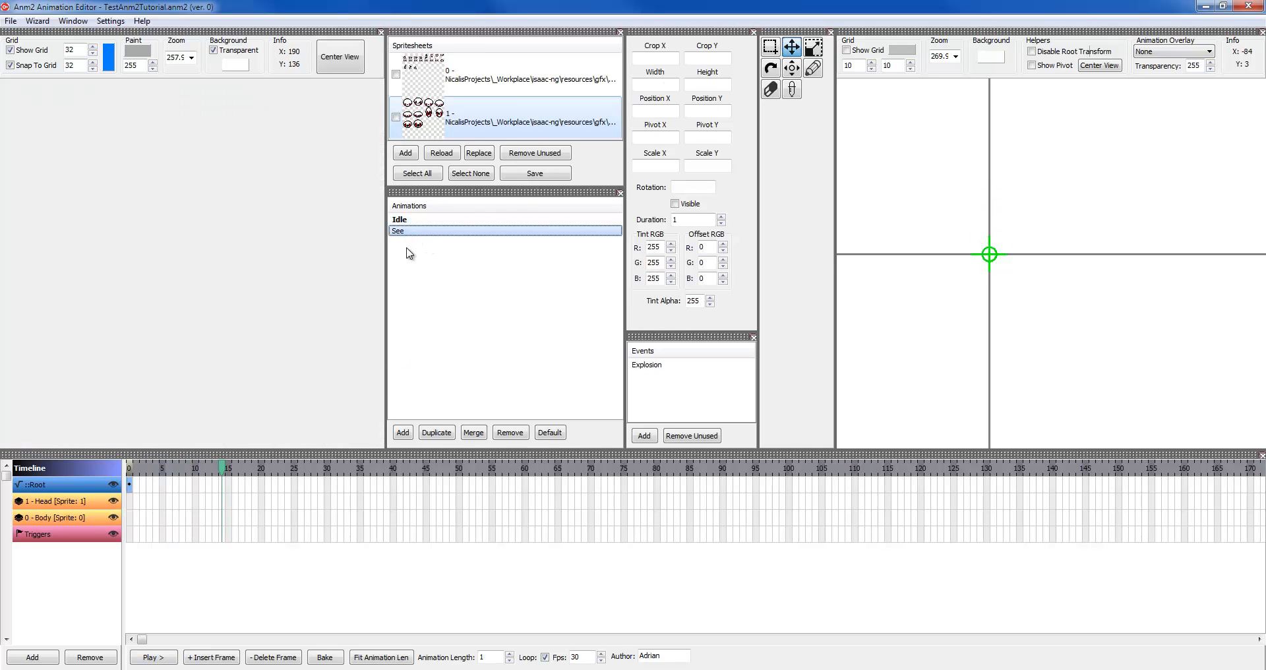
{"action": "left_click", "coordinate": [86, 501]}
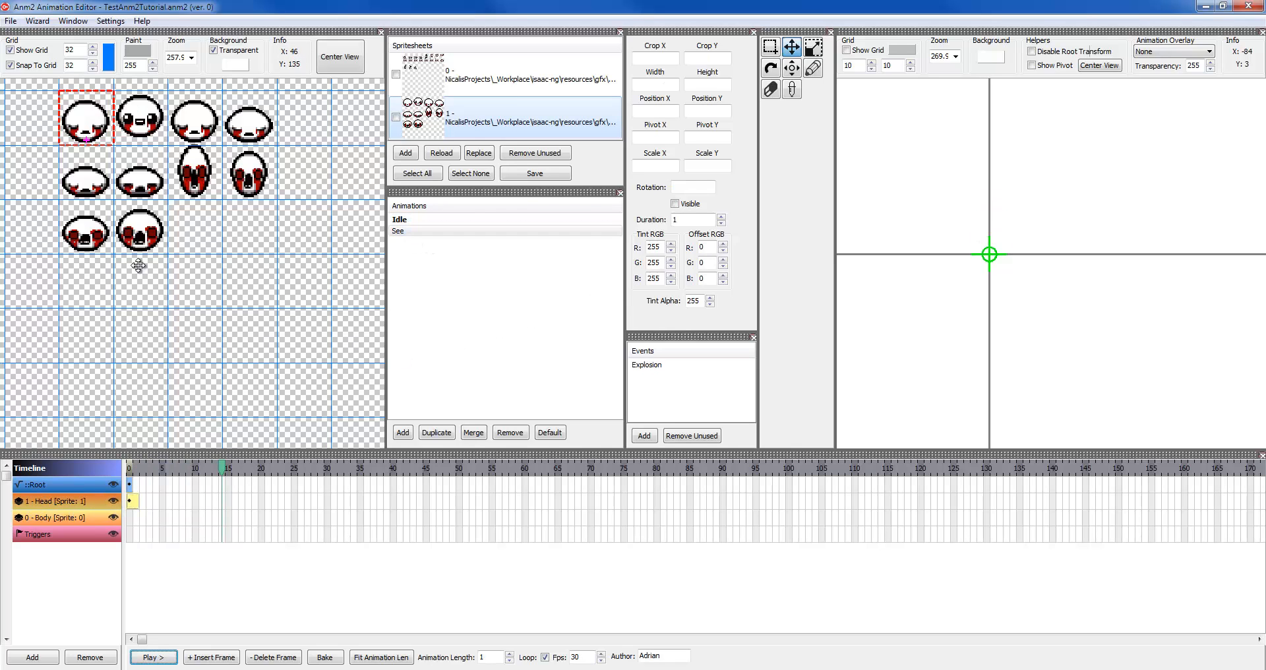
{"action": "left_click", "coordinate": [129, 503]}
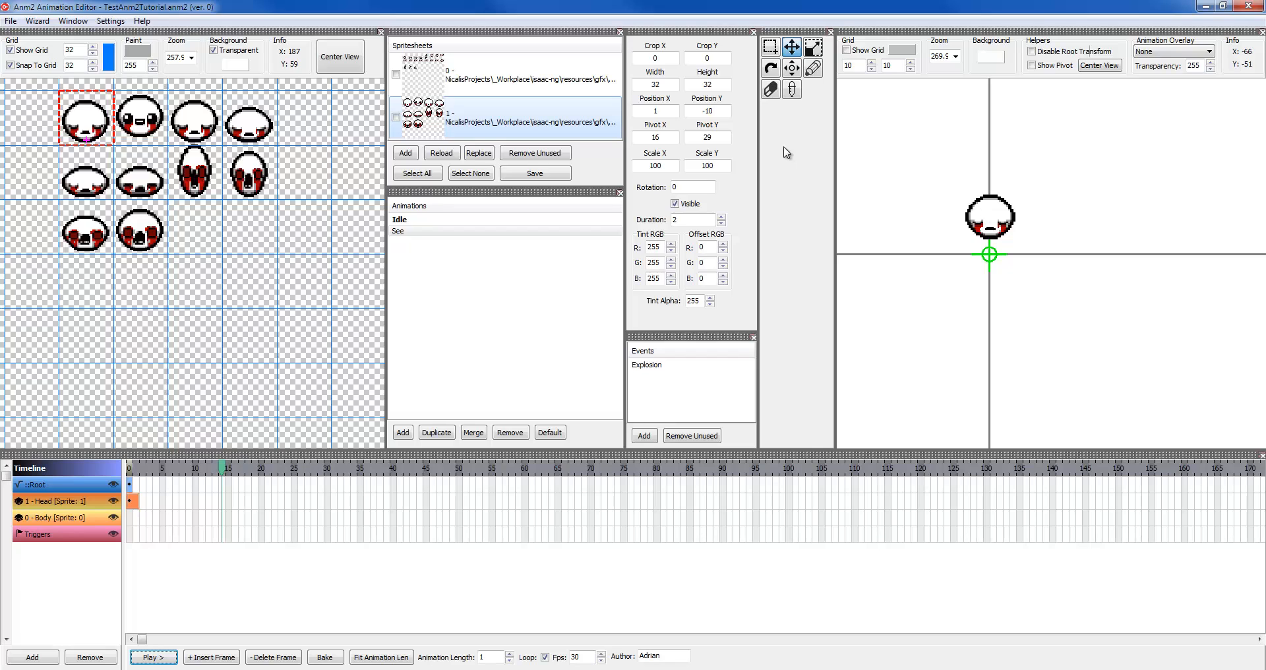
Copy the Body frame of the Idle animation into the Body layer of See
{"action": "left_click", "coordinate": [399, 220]}
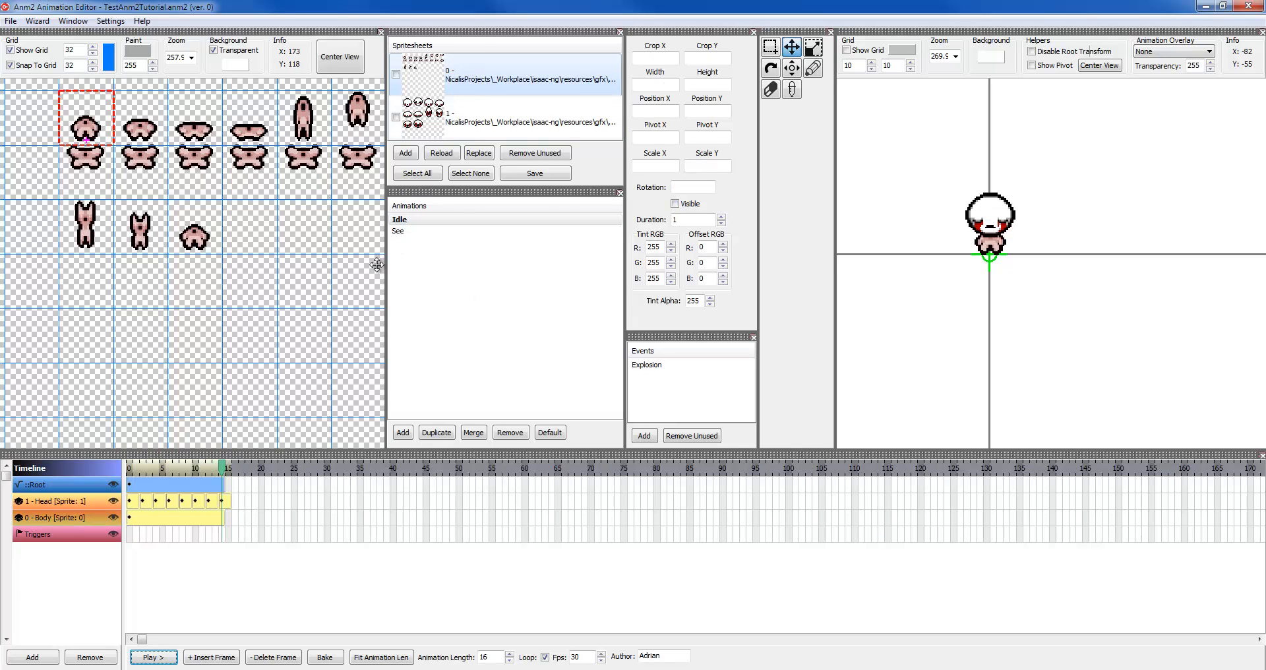
{"action": "left_click", "coordinate": [402, 231]}
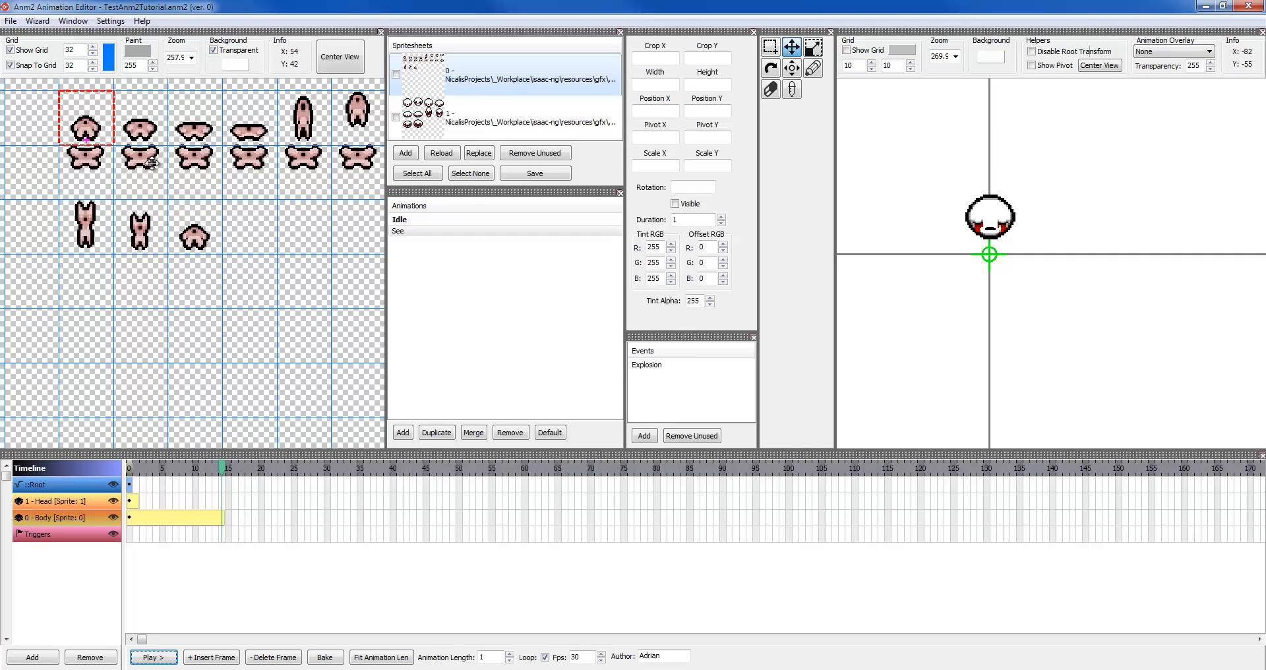
{"action": "left_click", "coordinate": [148, 522]}
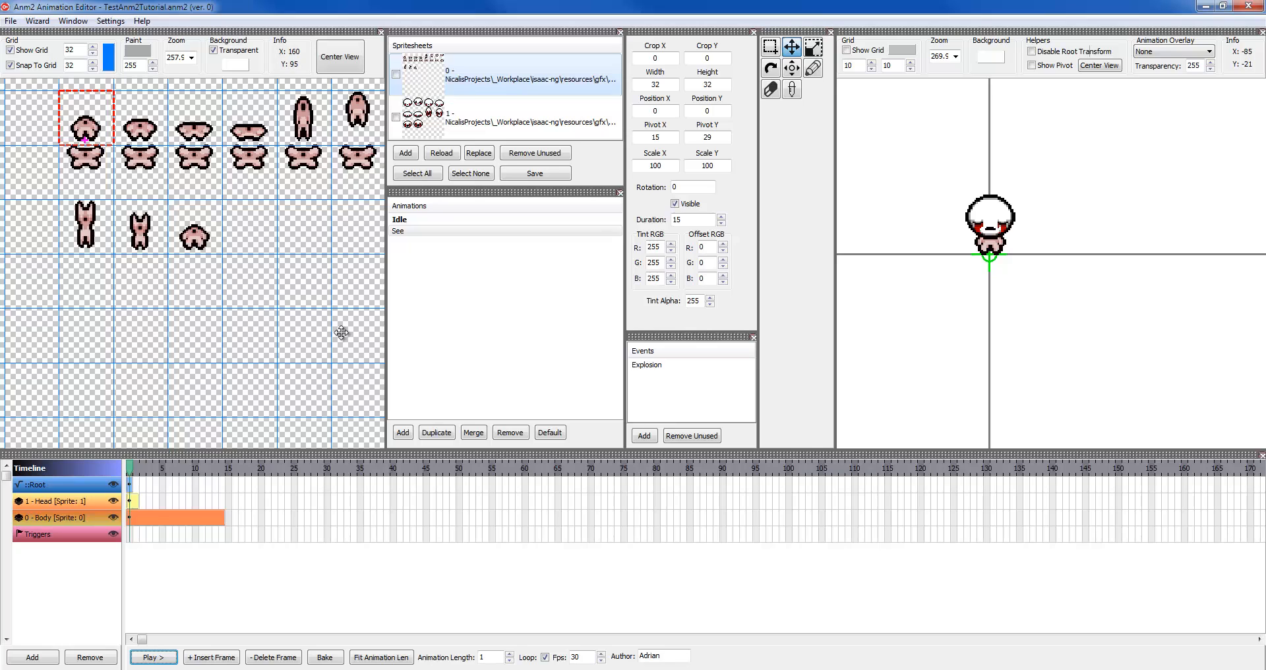
Crop the first Head frame of See to the sprite at 64, 0 and add keyframes for the next sprites, up to 0, 32
{"action": "left_click", "coordinate": [129, 501]}
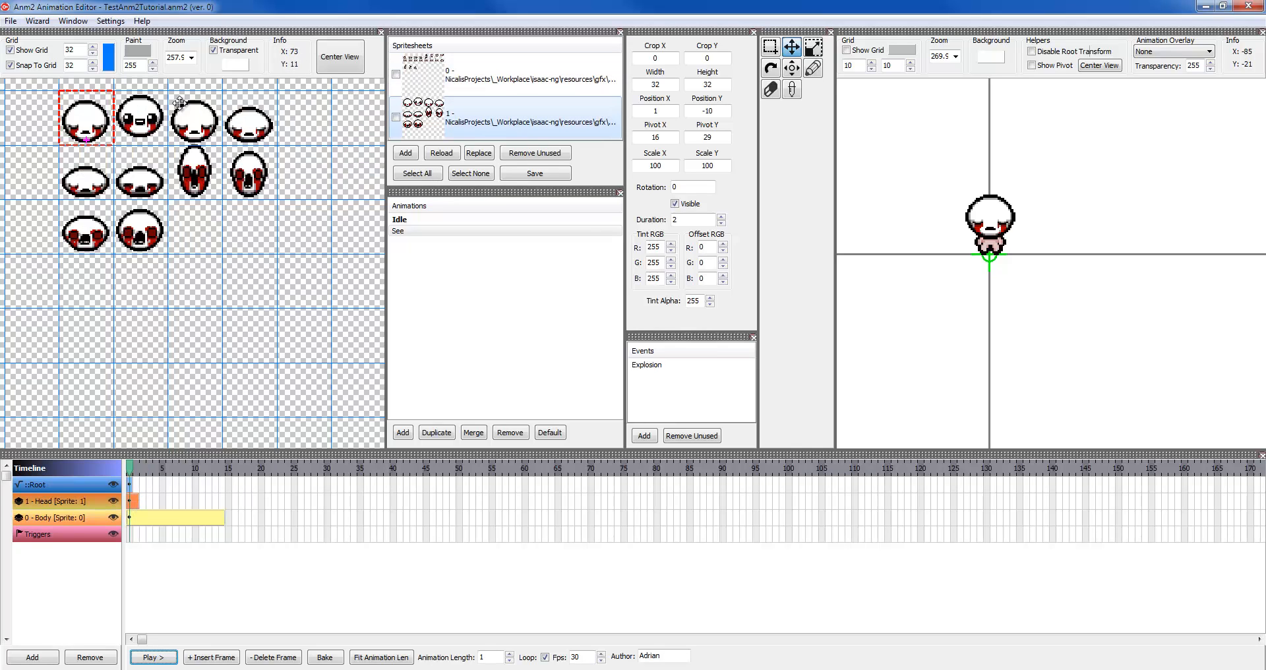
{"action": "left_click", "coordinate": [772, 46]}
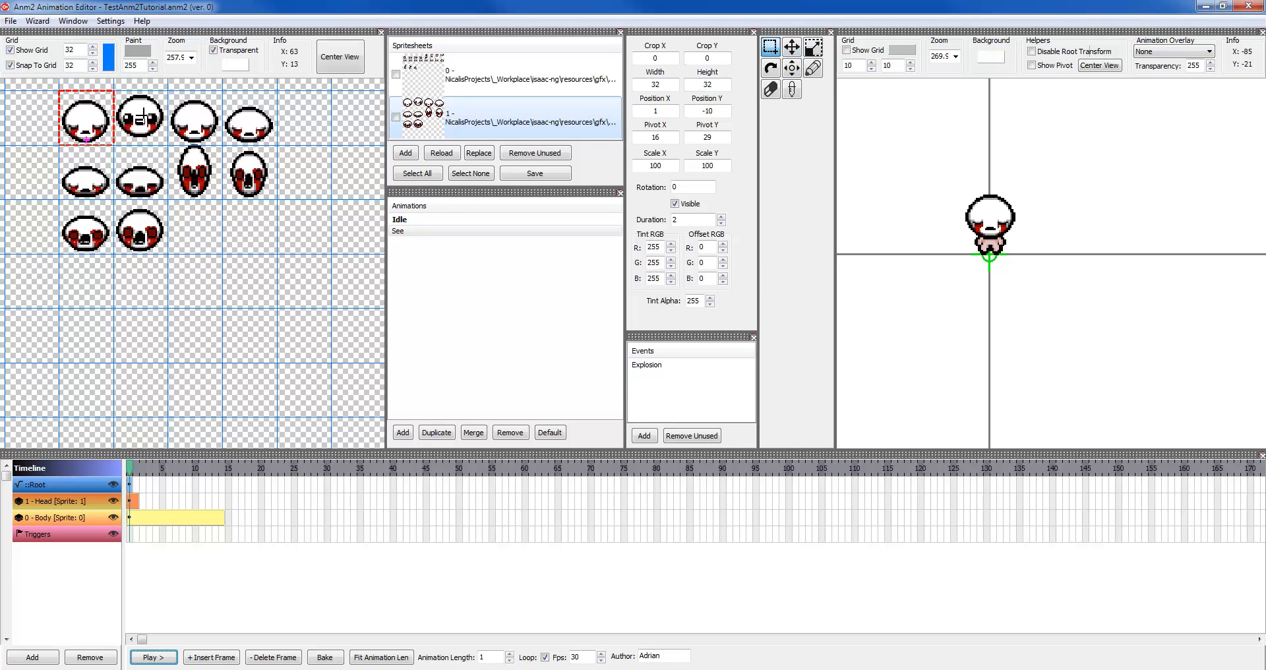
{"action": "left_click_drag", "start_coordinate": [172, 89], "coordinate": [234, 144]}
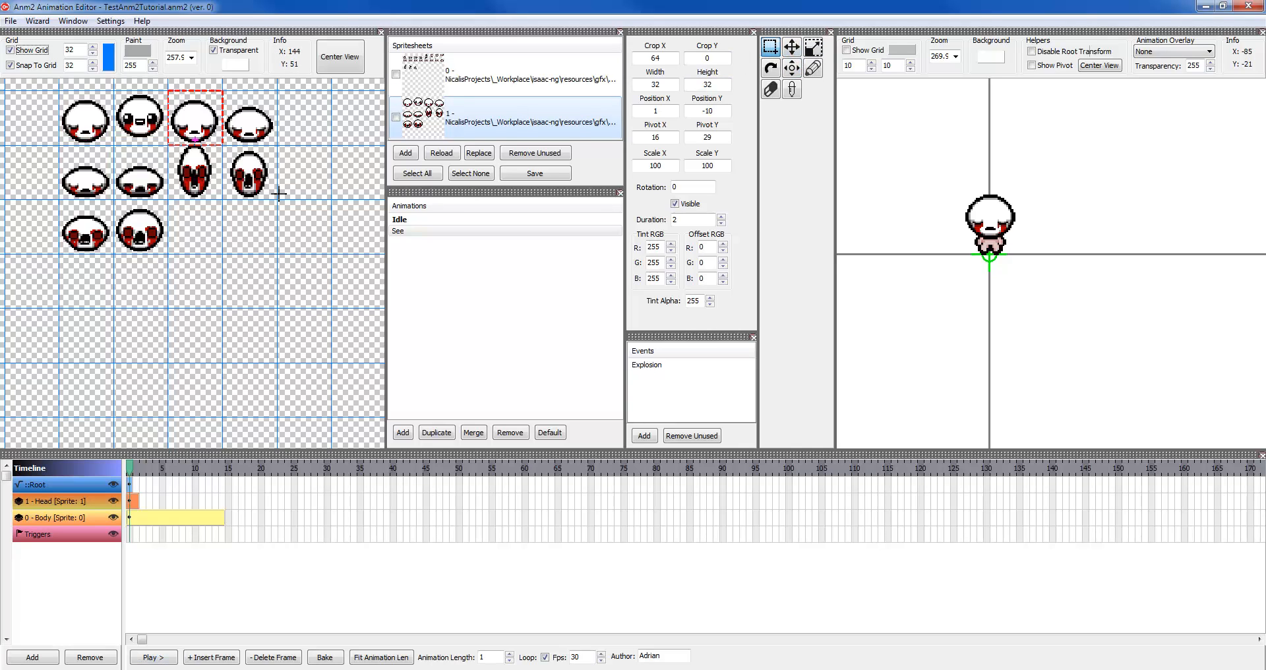
{"action": "key", "text": "Insert"}
{"action": "left_click_drag", "start_coordinate": [227, 93], "coordinate": [273, 139]}
{"action": "key", "text": "Insert"}
{"action": "left_click_drag", "start_coordinate": [58, 157], "coordinate": [101, 201]}
{"action": "key", "text": "Insert"}
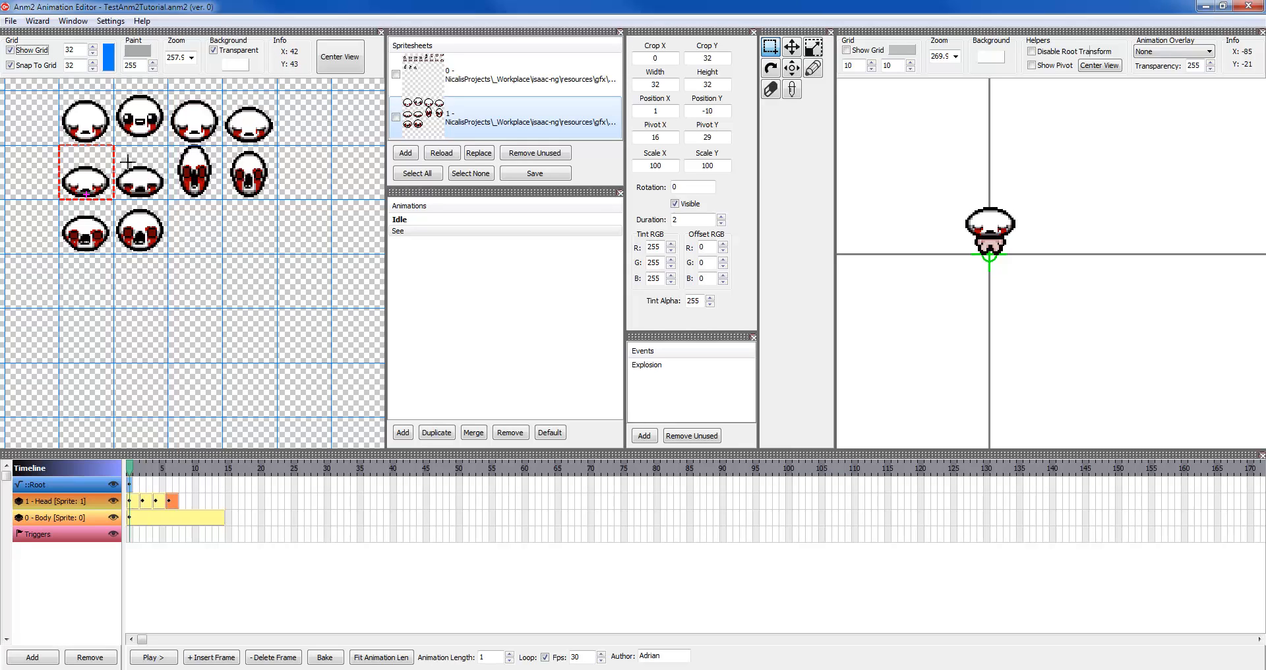
Continue the Head keyframes with the sprites cropped at 32, 32; 64, 32; 96, 32; 0, 64 and 32, 64
{"action": "left_click_drag", "start_coordinate": [128, 163], "coordinate": [163, 210]}
{"action": "key", "text": "Insert"}
{"action": "left_click_drag", "start_coordinate": [178, 153], "coordinate": [210, 201]}
{"action": "key", "text": "Insert"}
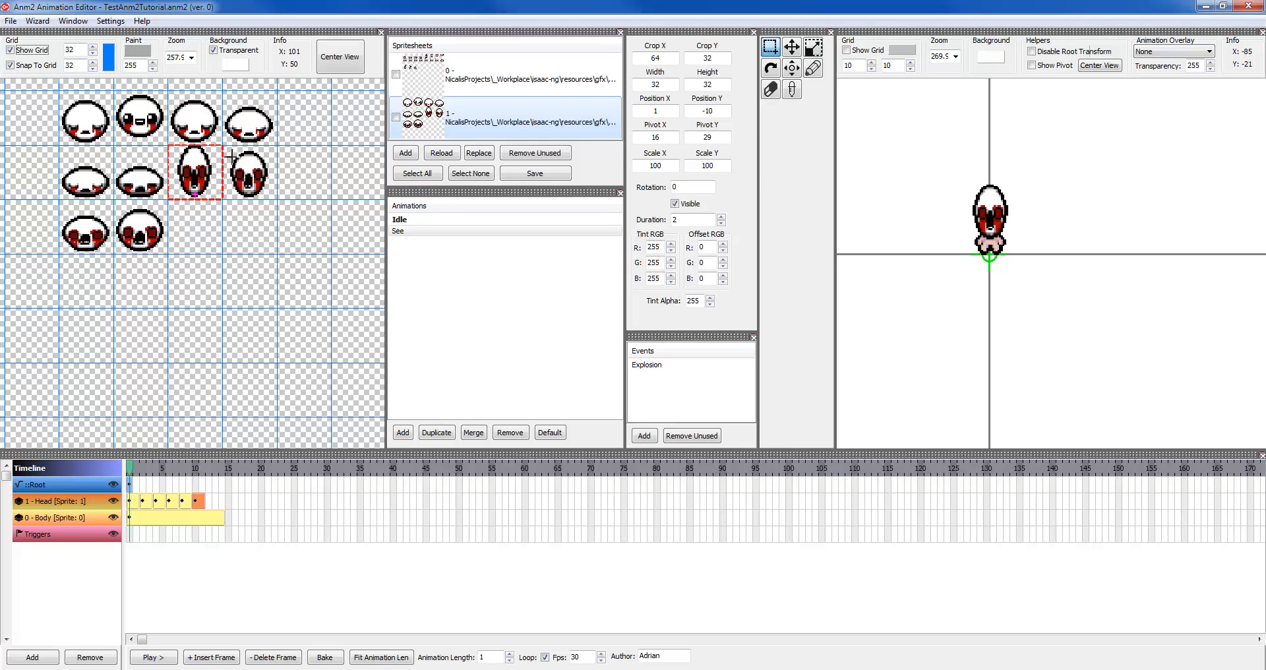
{"action": "left_click_drag", "start_coordinate": [226, 149], "coordinate": [272, 199]}
{"action": "key", "text": "Insert"}
{"action": "left_click_drag", "start_coordinate": [66, 208], "coordinate": [104, 245]}
{"action": "key", "text": "Insert"}
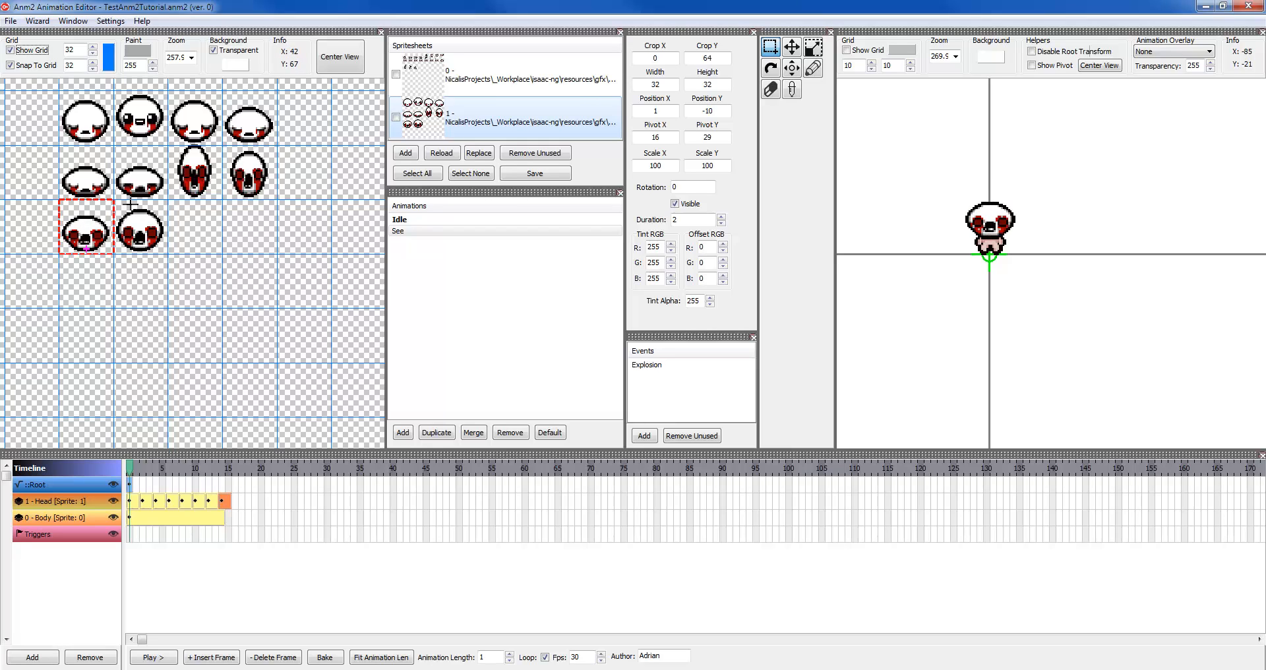
{"action": "left_click_drag", "start_coordinate": [125, 204], "coordinate": [166, 245]}
{"action": "key", "text": "Insert"}
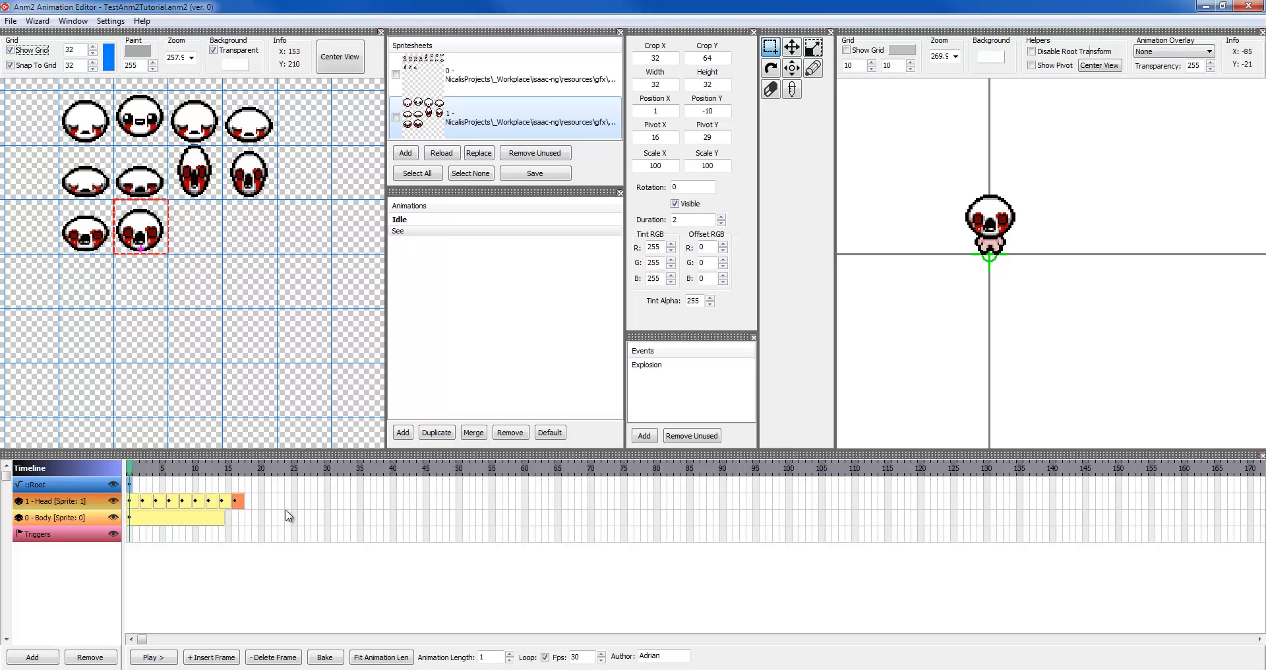
Extend the Body frame's duration to 18 and fit the See animation's length to its frames
{"action": "left_click", "coordinate": [170, 525]}
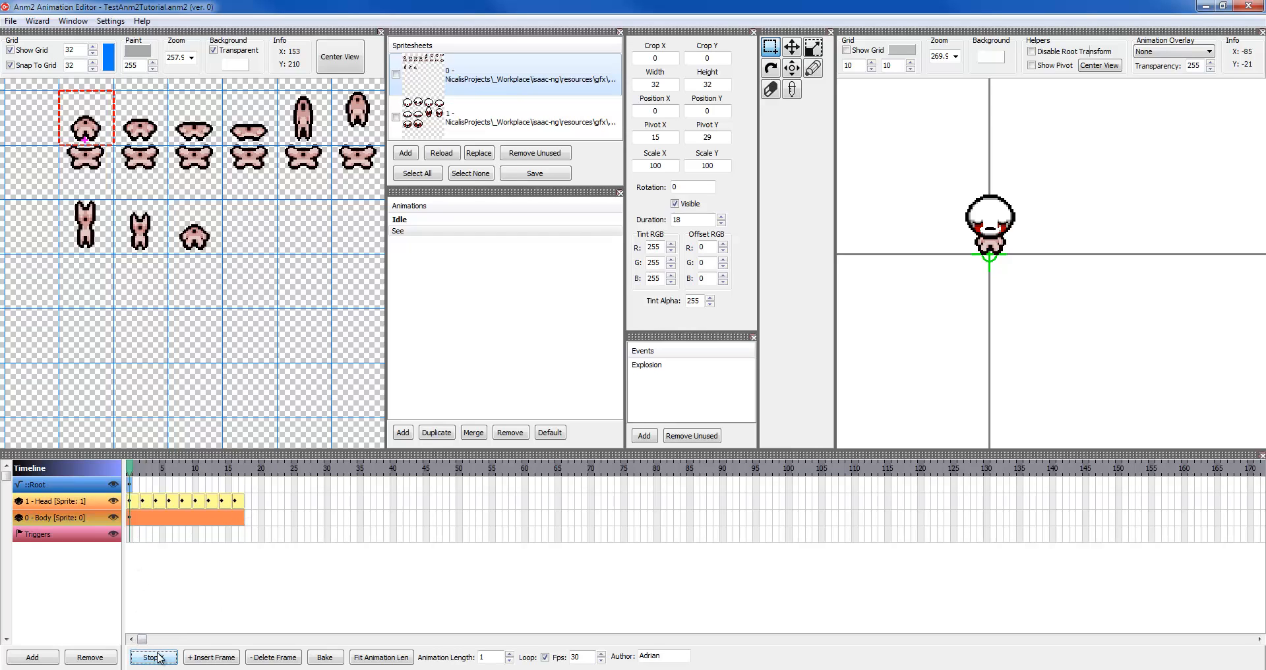
{"action": "left_click", "coordinate": [155, 657]}
{"action": "left_click_drag", "start_coordinate": [129, 469], "coordinate": [135, 470]}
{"action": "left_click", "coordinate": [370, 657]}
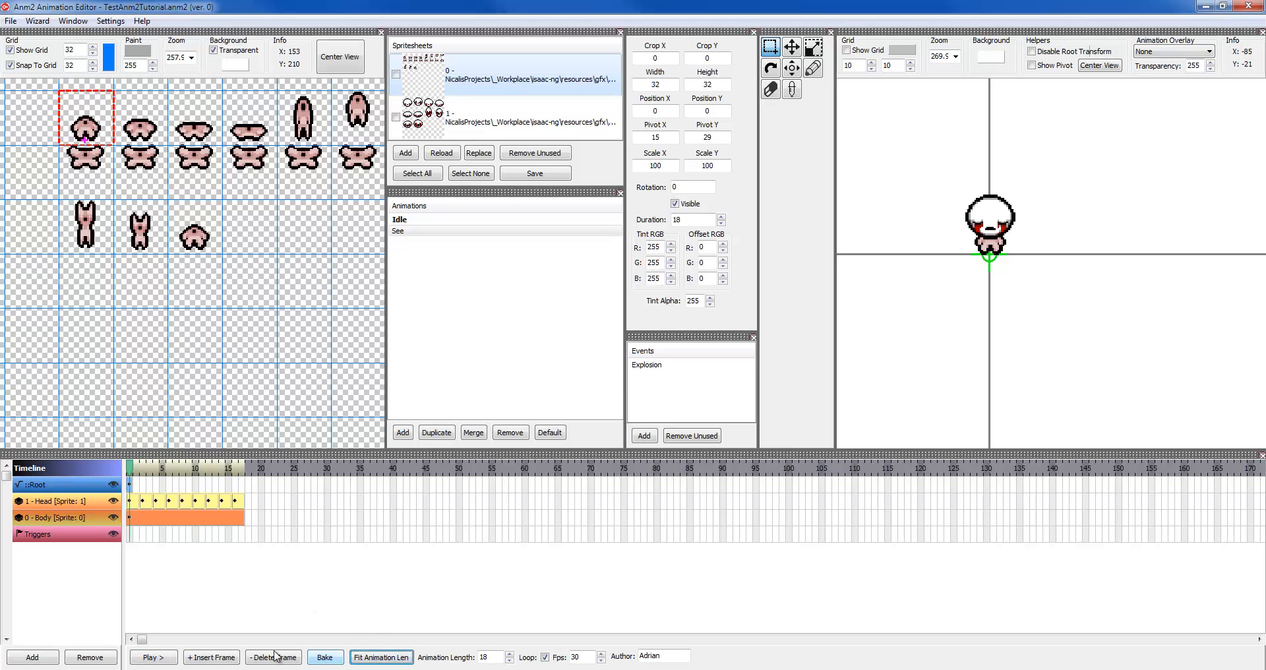
Preview the See animation's playback and compare the head's height across its first Head keyframes
{"action": "left_click", "coordinate": [157, 657]}
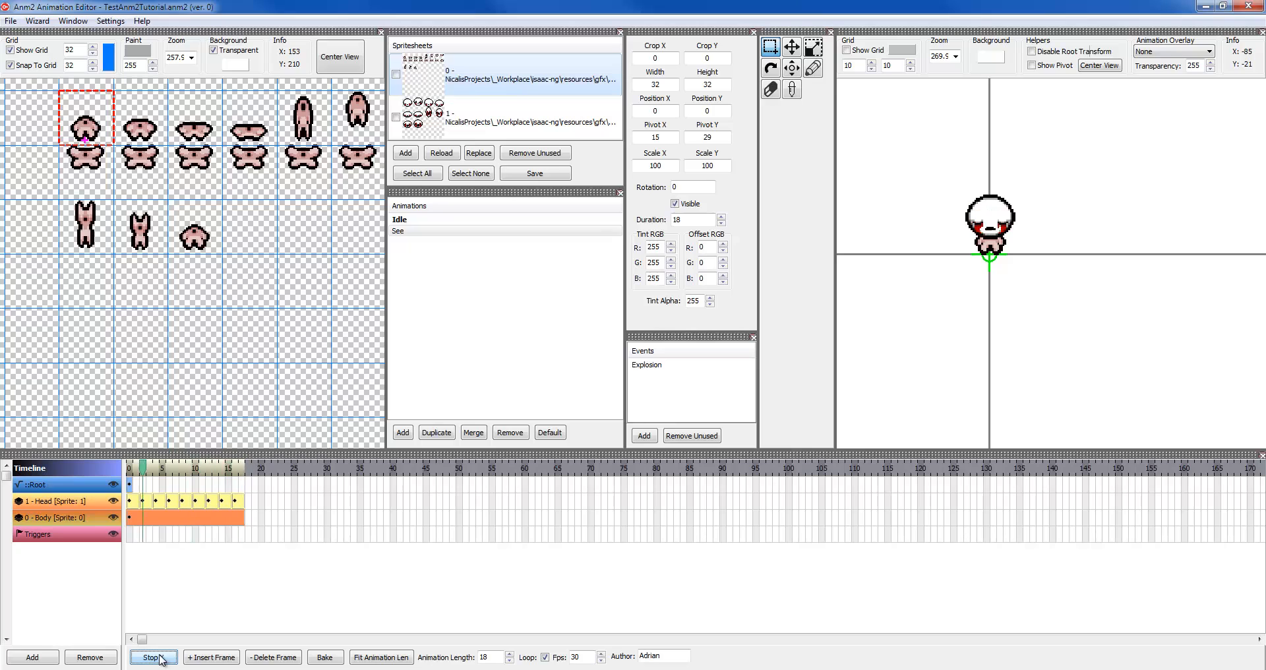
{"action": "left_click", "coordinate": [162, 658]}
{"action": "left_click", "coordinate": [141, 502]}
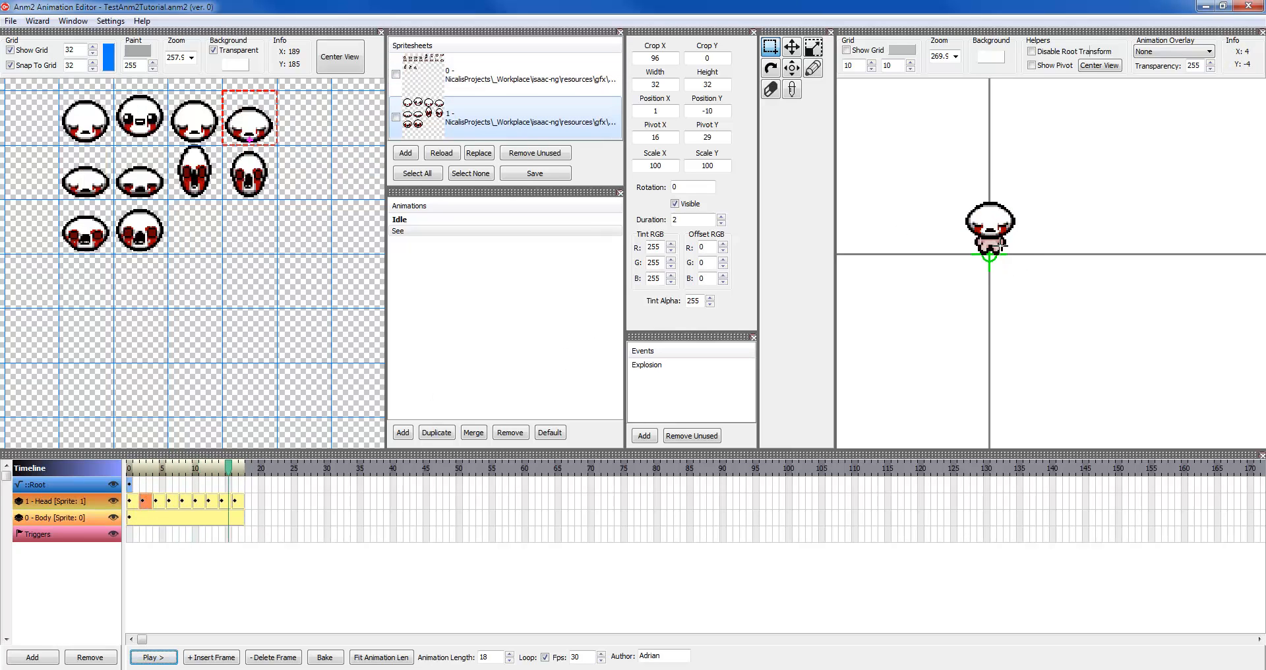
{"action": "key", "text": "Left"}
{"action": "key", "text": "Right"}
{"action": "key", "text": "Right"}
{"action": "key", "text": "Left"}
{"action": "key", "text": "Left"}
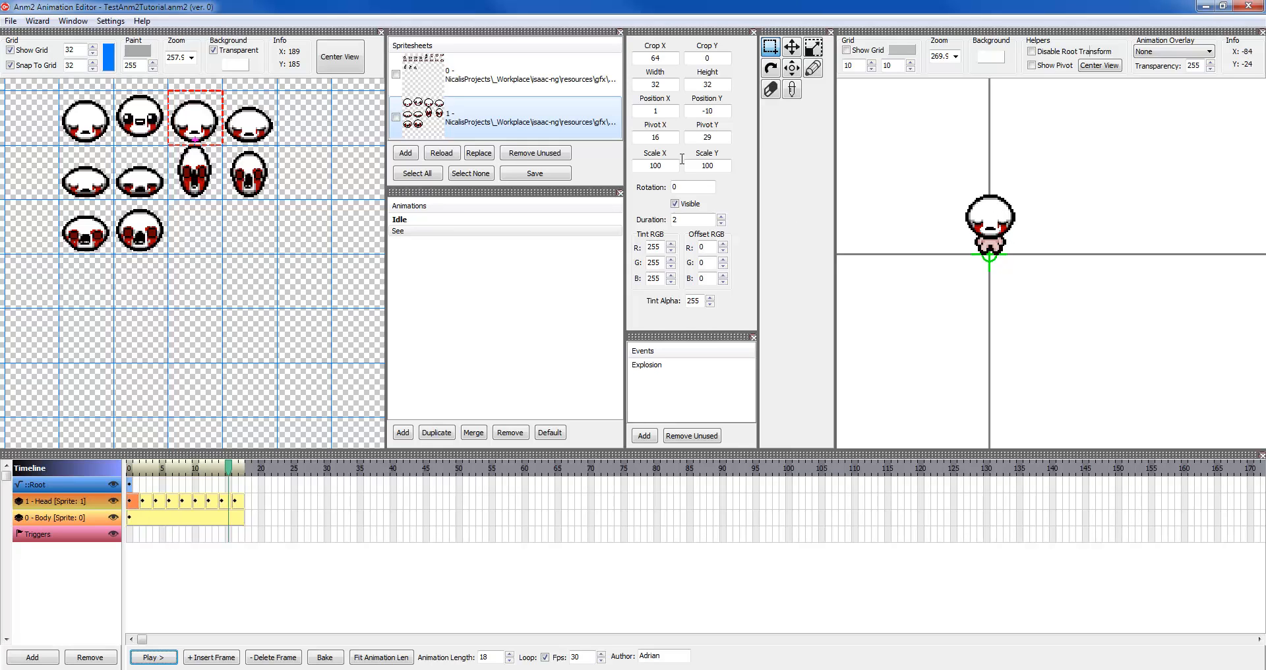
Adjust the head's height above the body on the successive Head keyframes of See, and preview the playback
{"action": "key", "text": "Right"}
{"action": "left_click", "coordinate": [795, 52]}
{"action": "left_click_drag", "start_coordinate": [988, 234], "coordinate": [990, 227]}
{"action": "key", "text": "Right"}
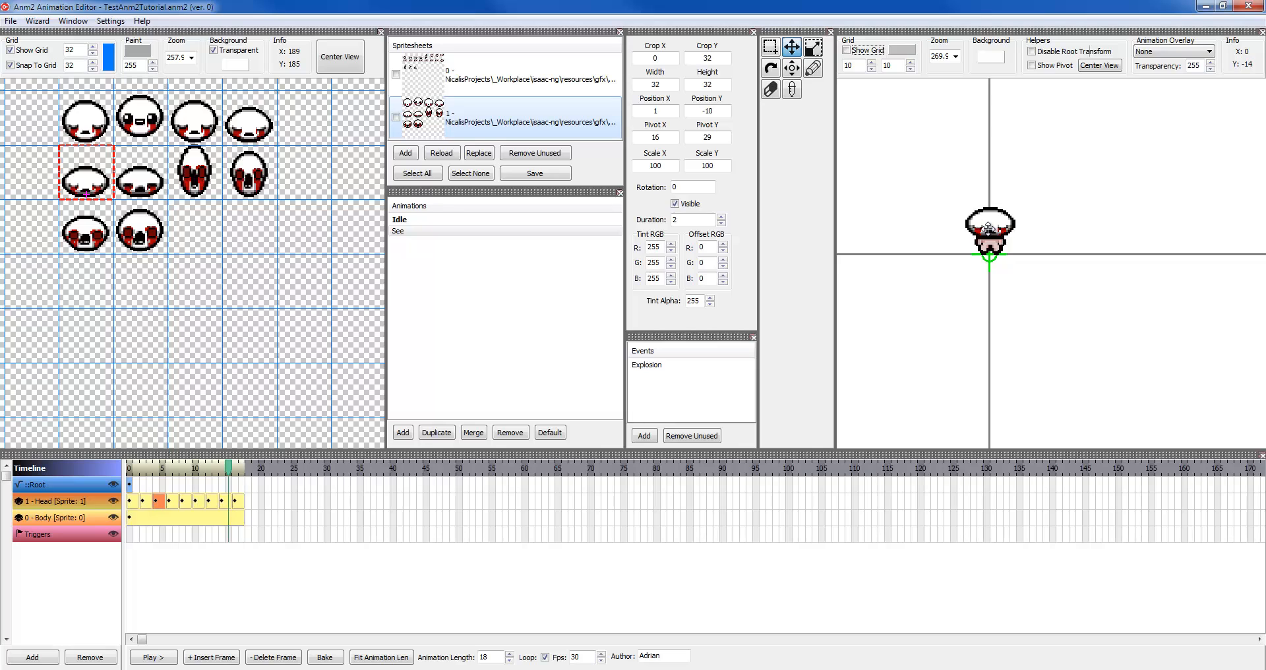
{"action": "key", "text": "Right"}
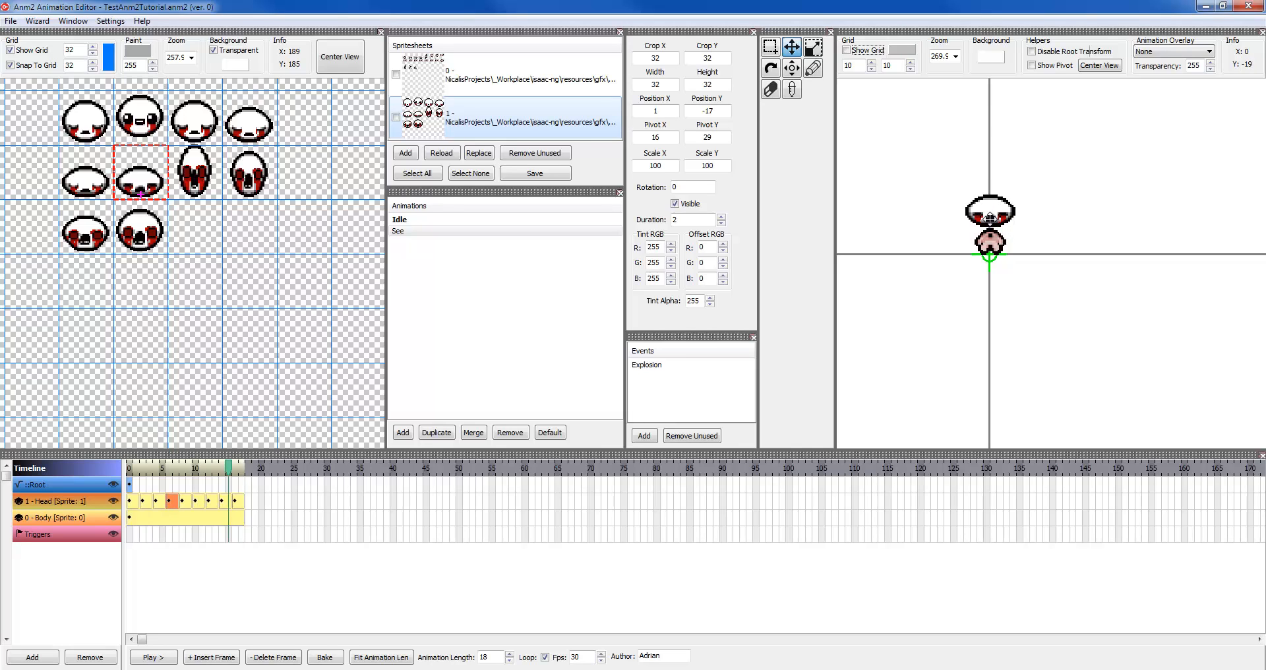
{"action": "key", "text": "Right"}
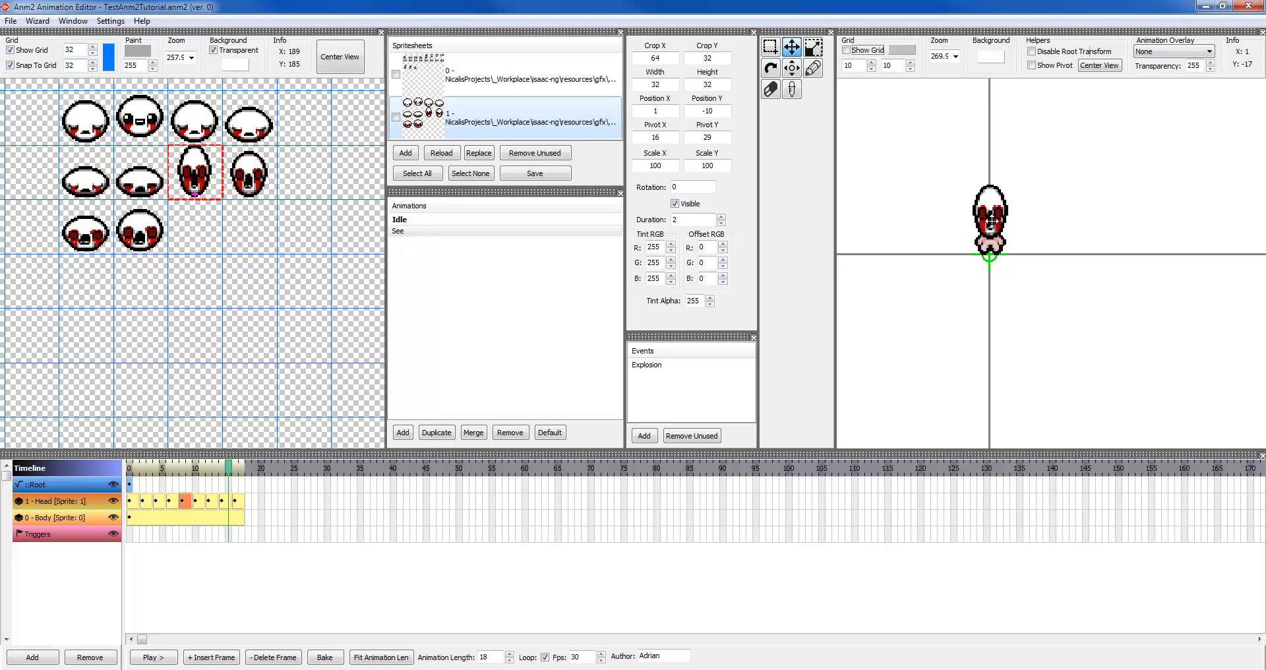
{"action": "key", "text": "Right"}
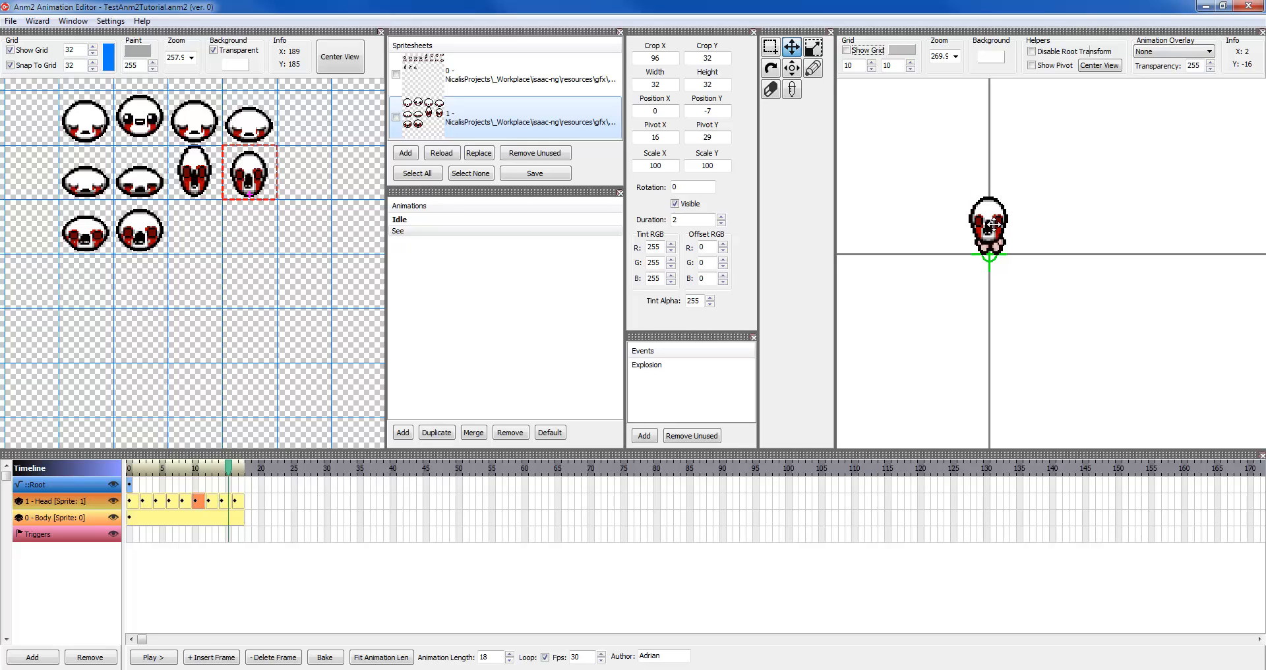
{"action": "key", "text": "Right"}
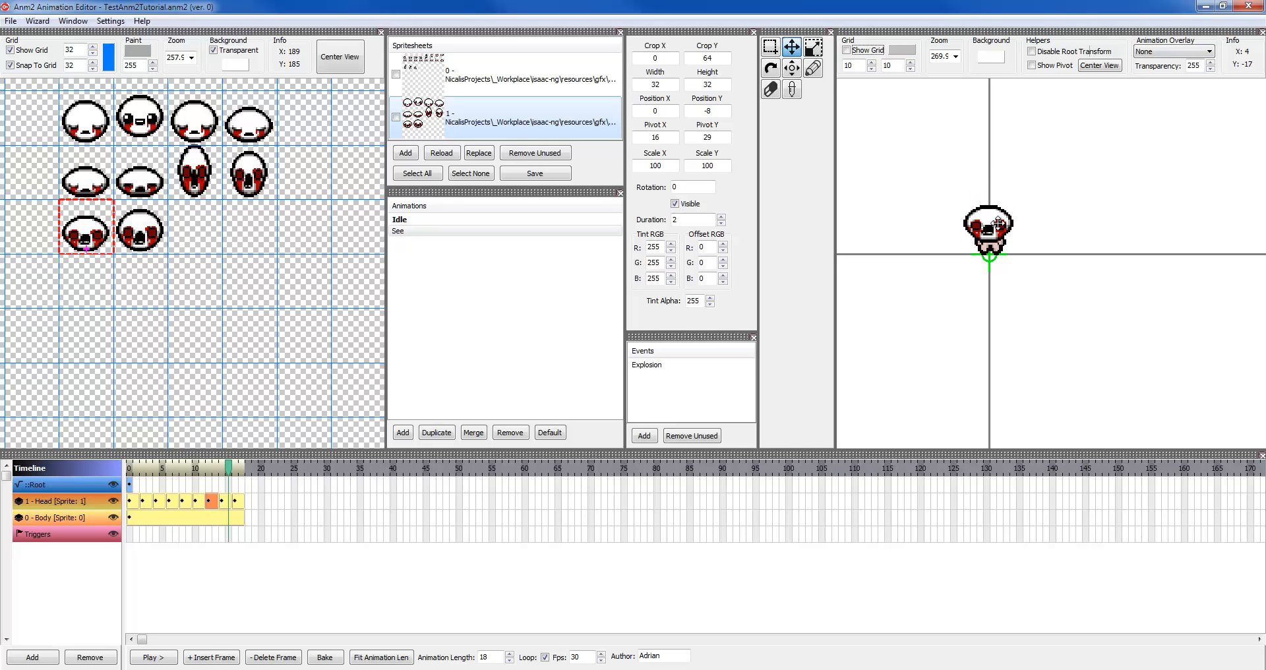
{"action": "key", "text": "Right"}
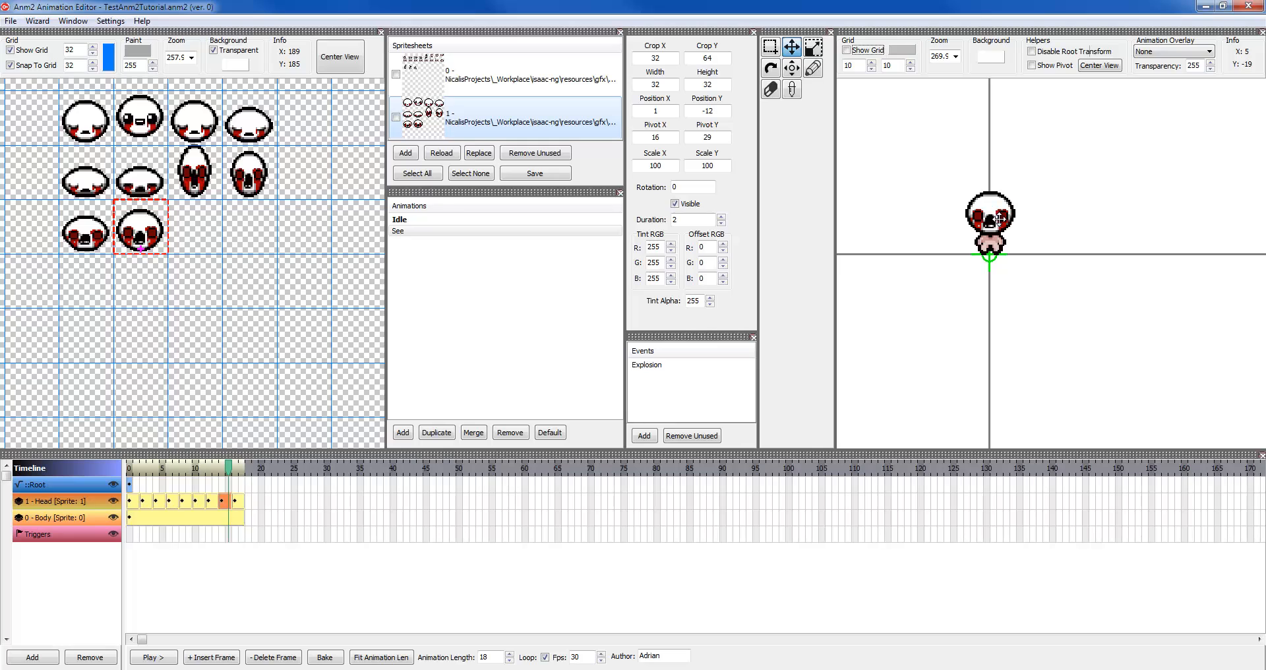
{"action": "key", "text": "Right"}
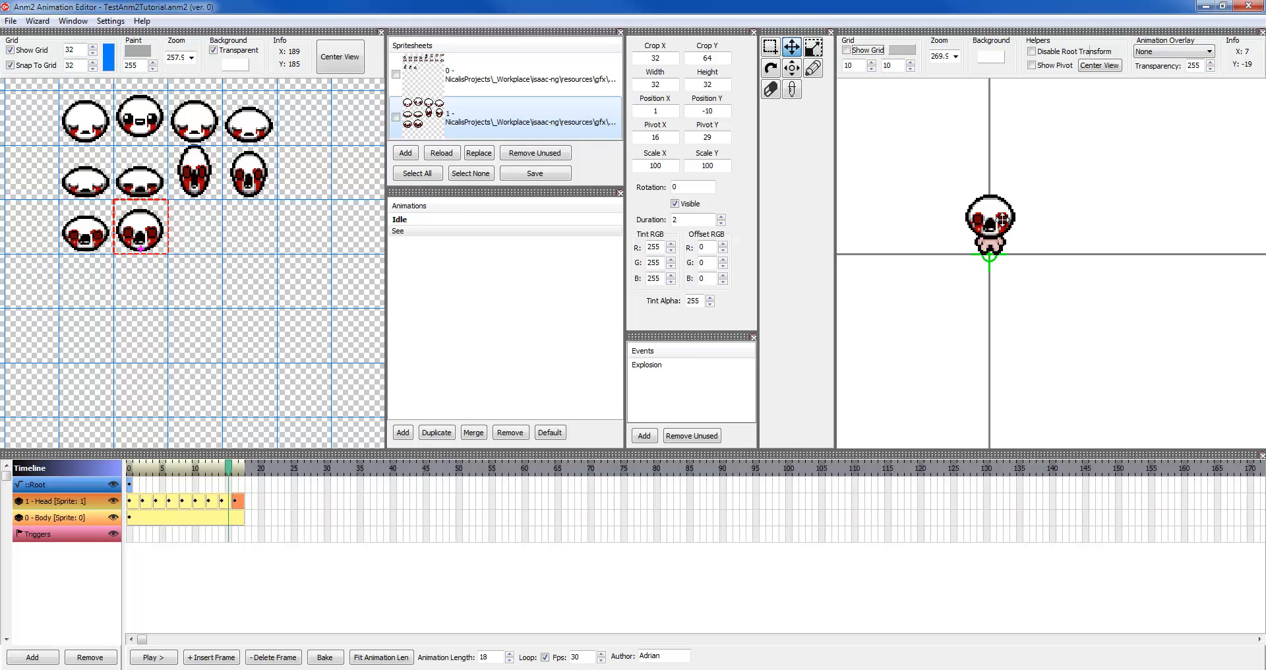
{"action": "left_click", "coordinate": [161, 659]}
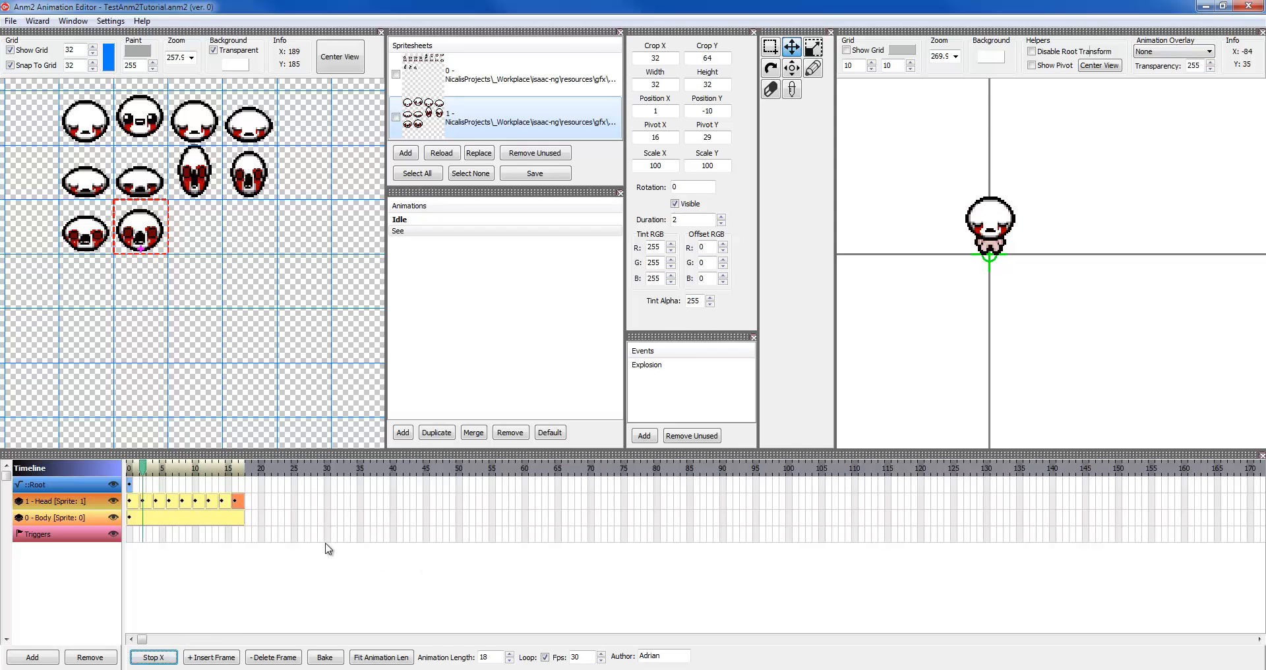
{"action": "left_click", "coordinate": [144, 659]}
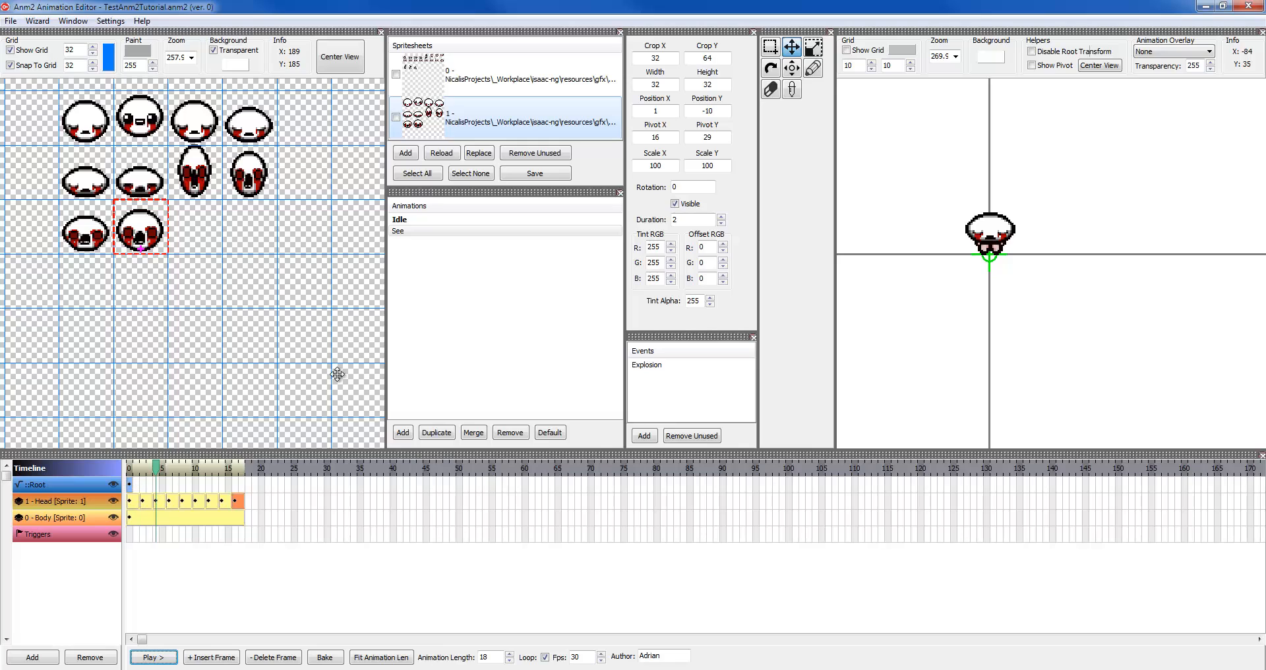
Add a new animation named Move
{"action": "left_click", "coordinate": [408, 321]}
{"action": "left_click", "coordinate": [403, 432]}
{"action": "type", "text": "Move"}
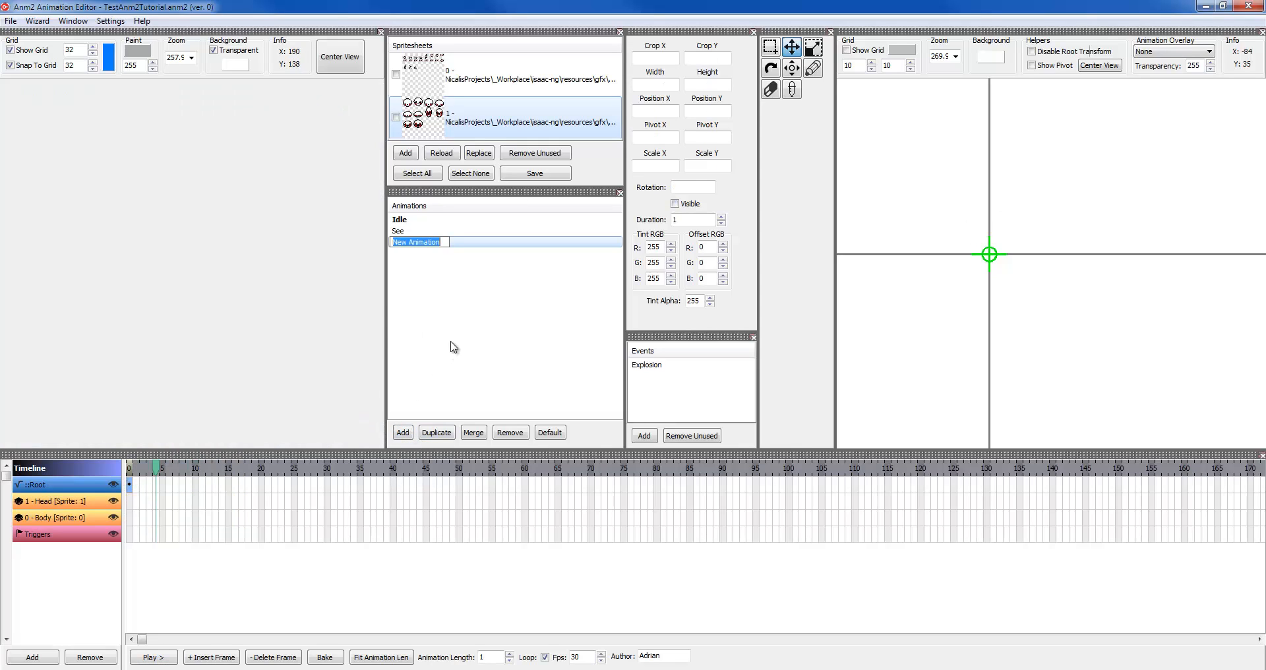
{"action": "key", "text": "Return"}
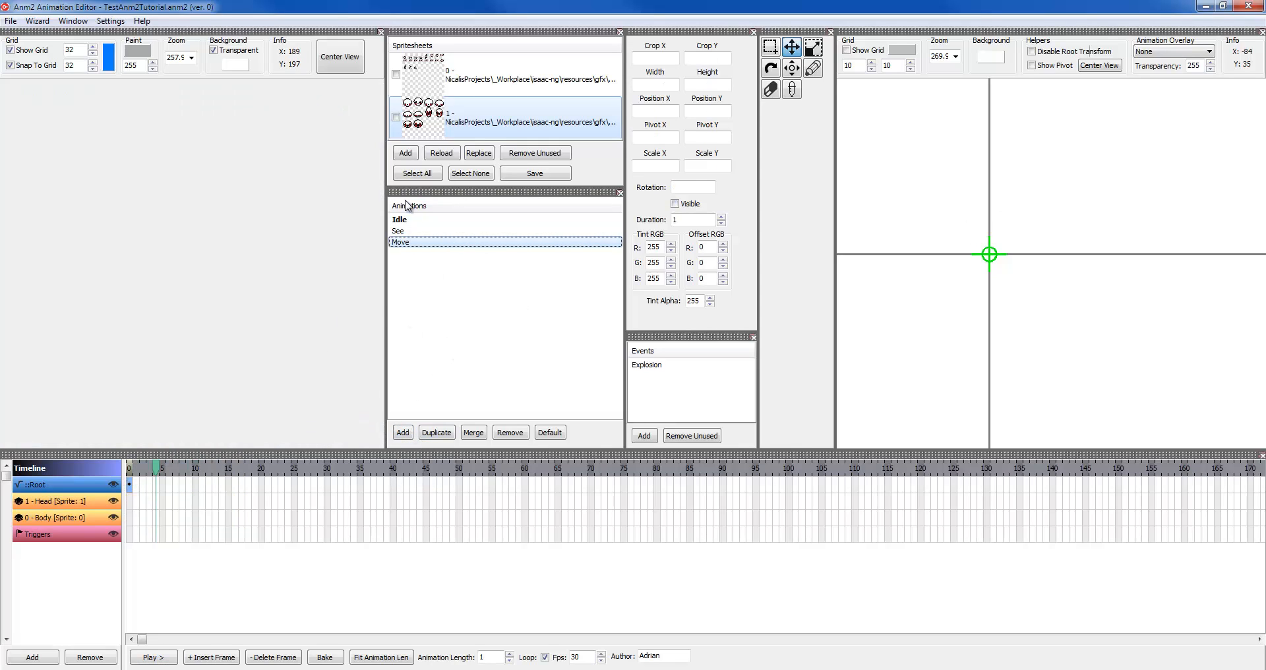
Copy the first Head frame and the Body frame from Idle into the matching layers of the Move animation
{"action": "left_click", "coordinate": [444, 242]}
{"action": "left_click", "coordinate": [81, 502]}
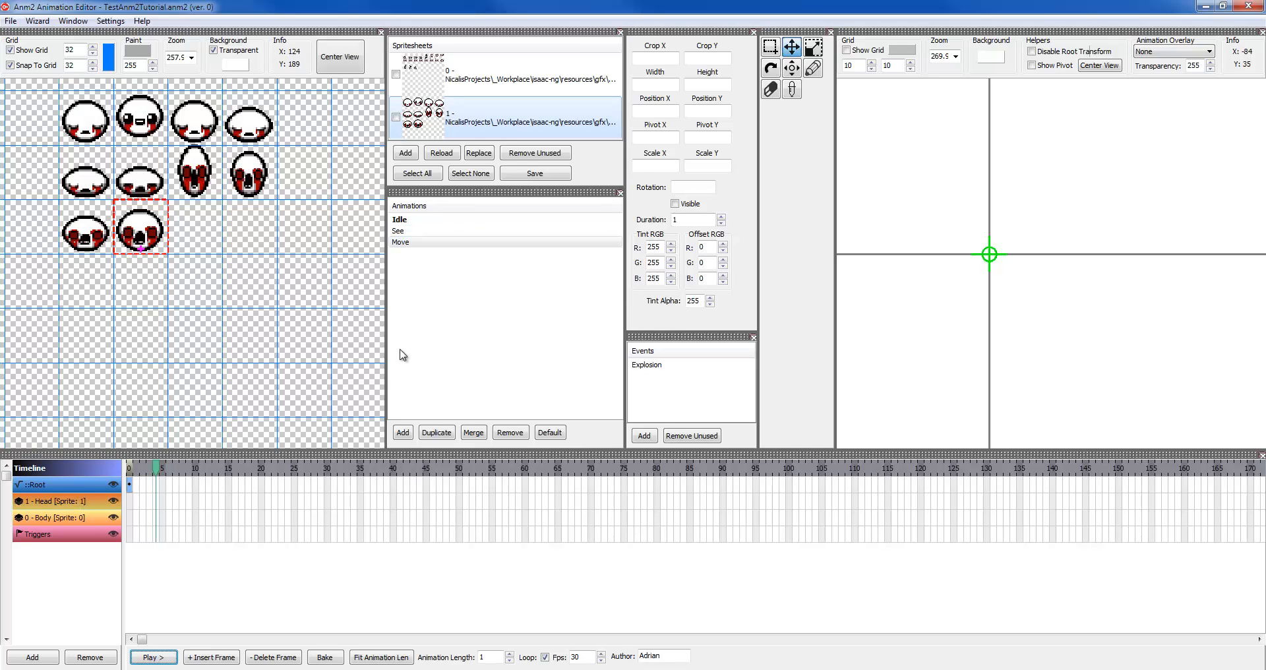
{"action": "left_click", "coordinate": [398, 220]}
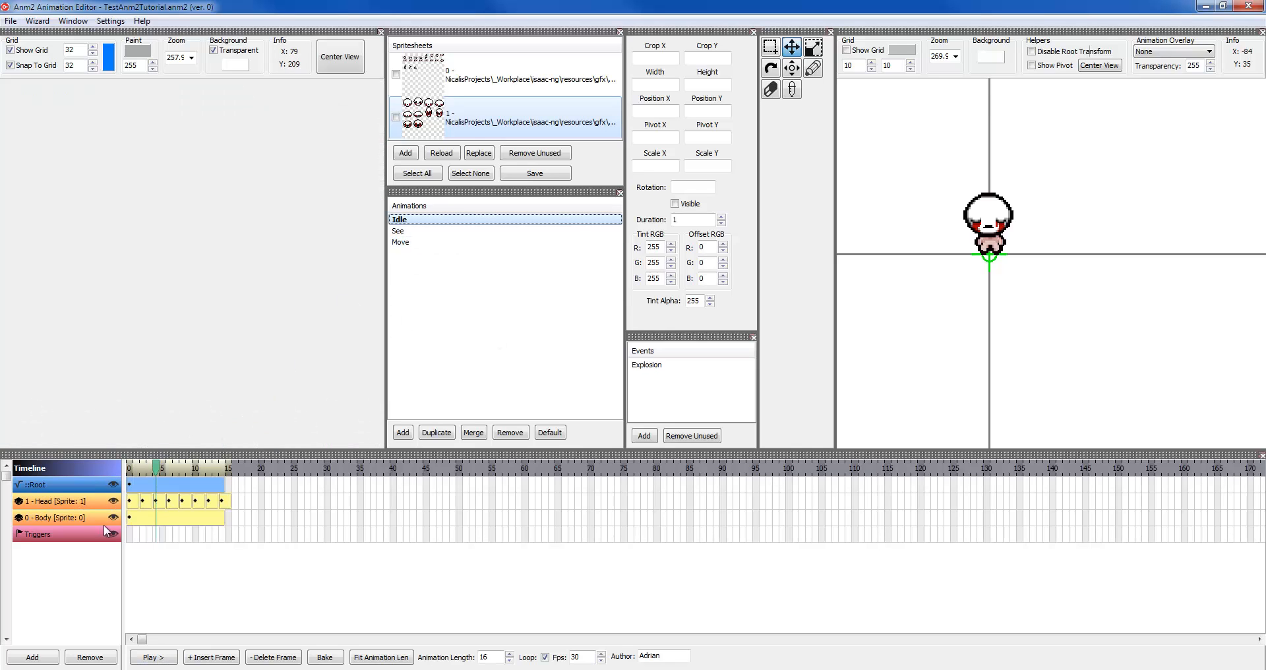
{"action": "left_click", "coordinate": [398, 242]}
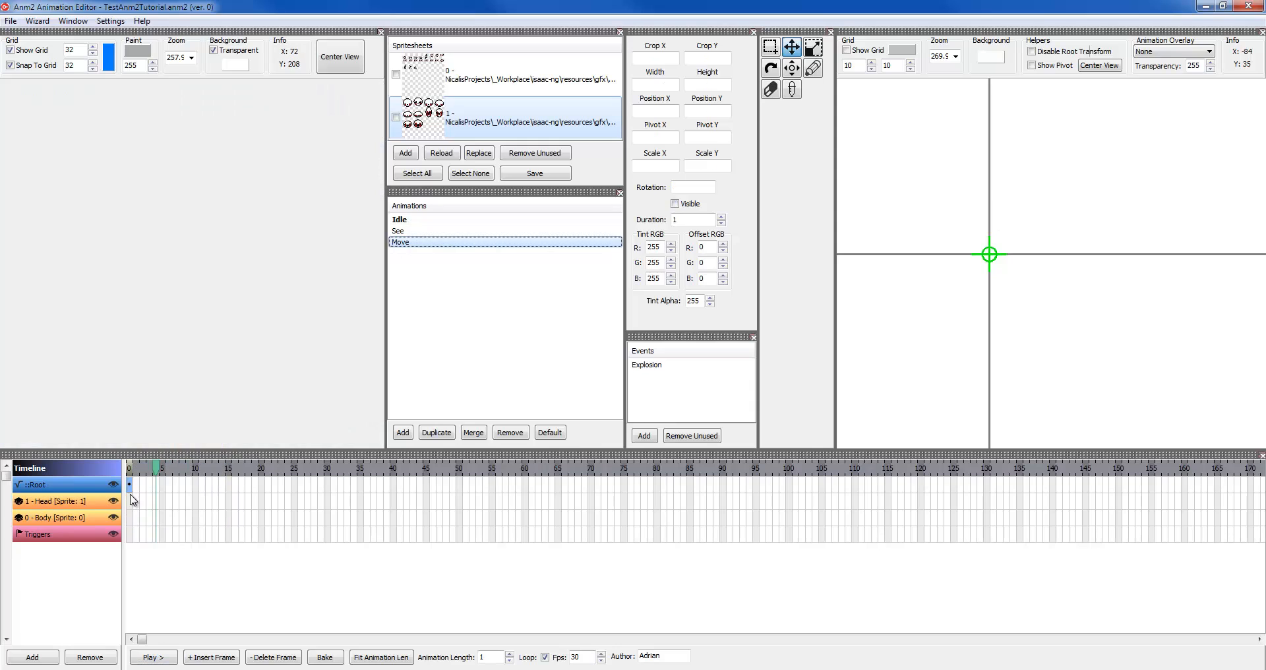
{"action": "left_click", "coordinate": [83, 500]}
{"action": "left_click", "coordinate": [399, 219]}
{"action": "left_click", "coordinate": [149, 520]}
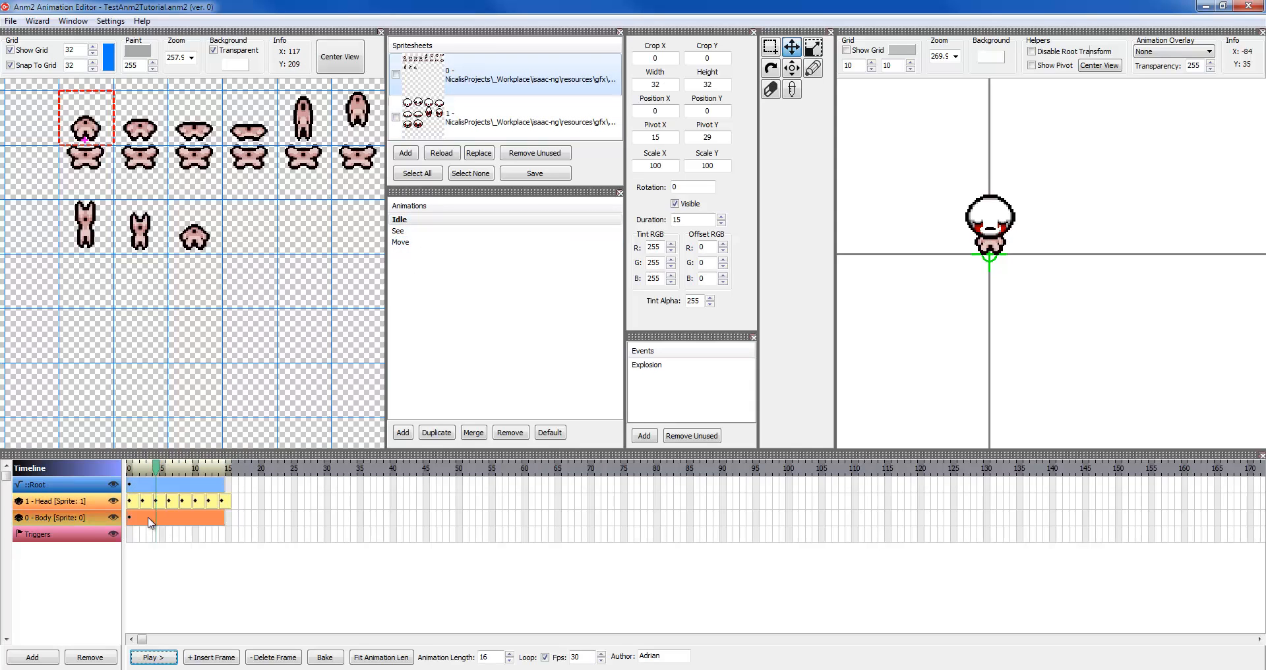
{"action": "left_click", "coordinate": [400, 242]}
{"action": "left_click", "coordinate": [94, 518]}
{"action": "key", "text": "ctrl+v"}
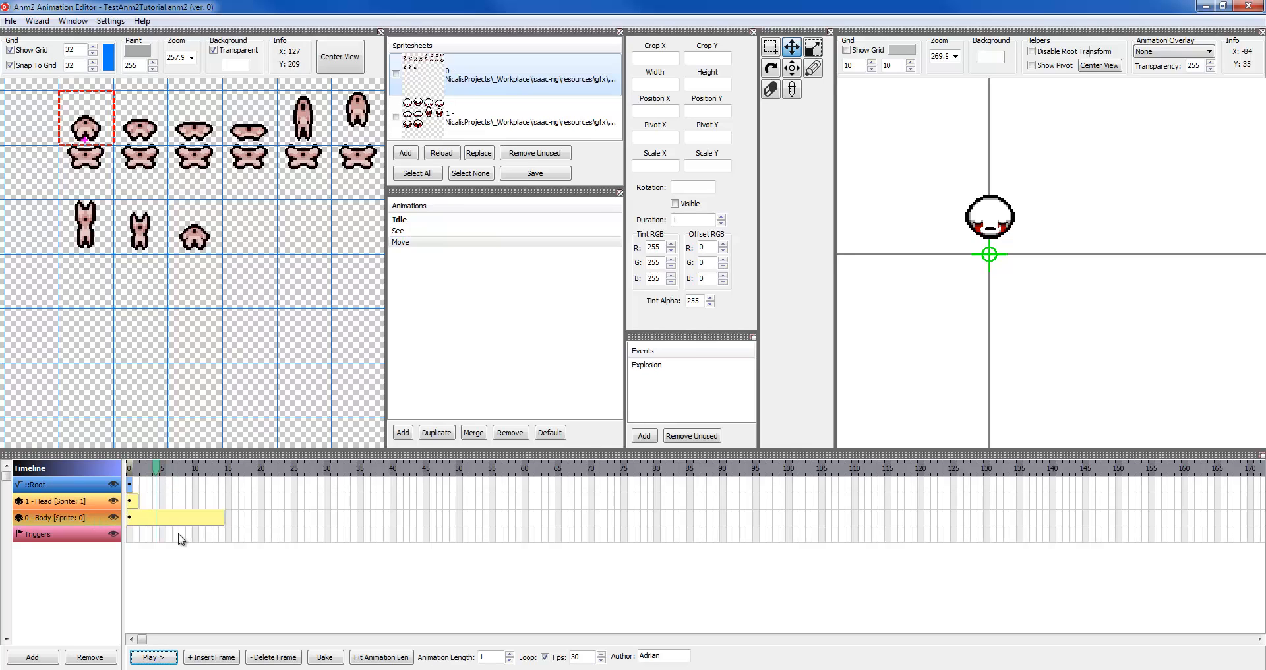
Set the duration of Move's Body frame to 2
{"action": "left_click", "coordinate": [151, 517]}
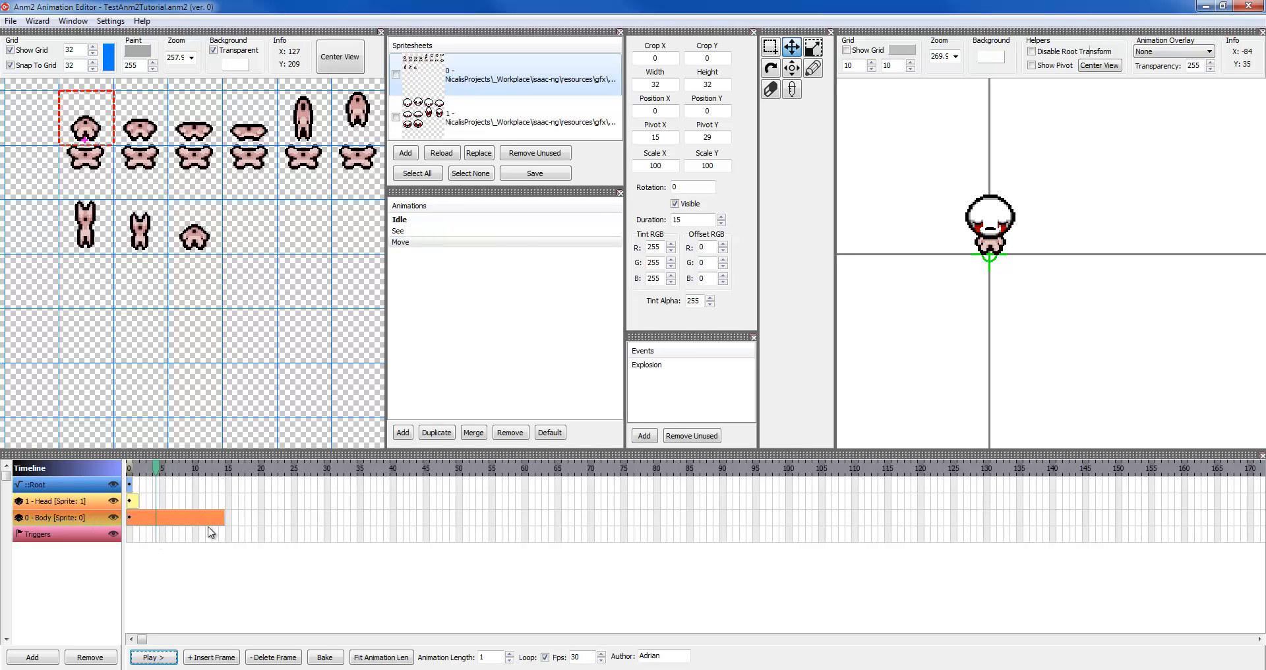
{"action": "key", "text": "minus"}
{"action": "key", "text": "minus"}
{"action": "key", "text": "minus"}
{"action": "key", "text": "minus"}
{"action": "key", "text": "minus"}
{"action": "key", "text": "minus"}
{"action": "key", "text": "minus"}
{"action": "key", "text": "minus"}
{"action": "key", "text": "minus"}
{"action": "key", "text": "minus"}
{"action": "key", "text": "minus"}
{"action": "key", "text": "minus"}
Add Body keyframes to Move by duplicating the frame and cropping to each sprite of the first row, up to 224, 0
{"action": "left_click_drag", "start_coordinate": [1025, 235], "coordinate": [1085, 274]}
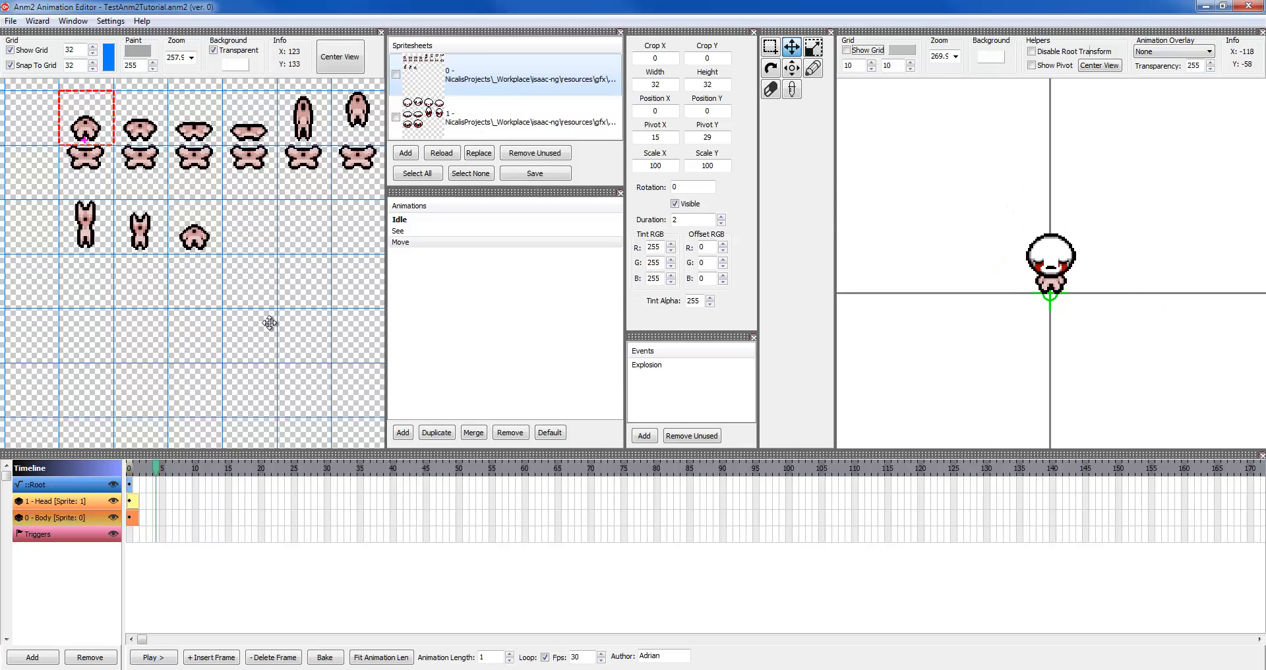
{"action": "left_click_drag", "start_coordinate": [263, 330], "coordinate": [176, 396]}
{"action": "scroll", "coordinate": [196, 352], "scroll_direction": "down", "scroll_amount": 2}
{"action": "left_click_drag", "start_coordinate": [175, 303], "coordinate": [274, 325]}
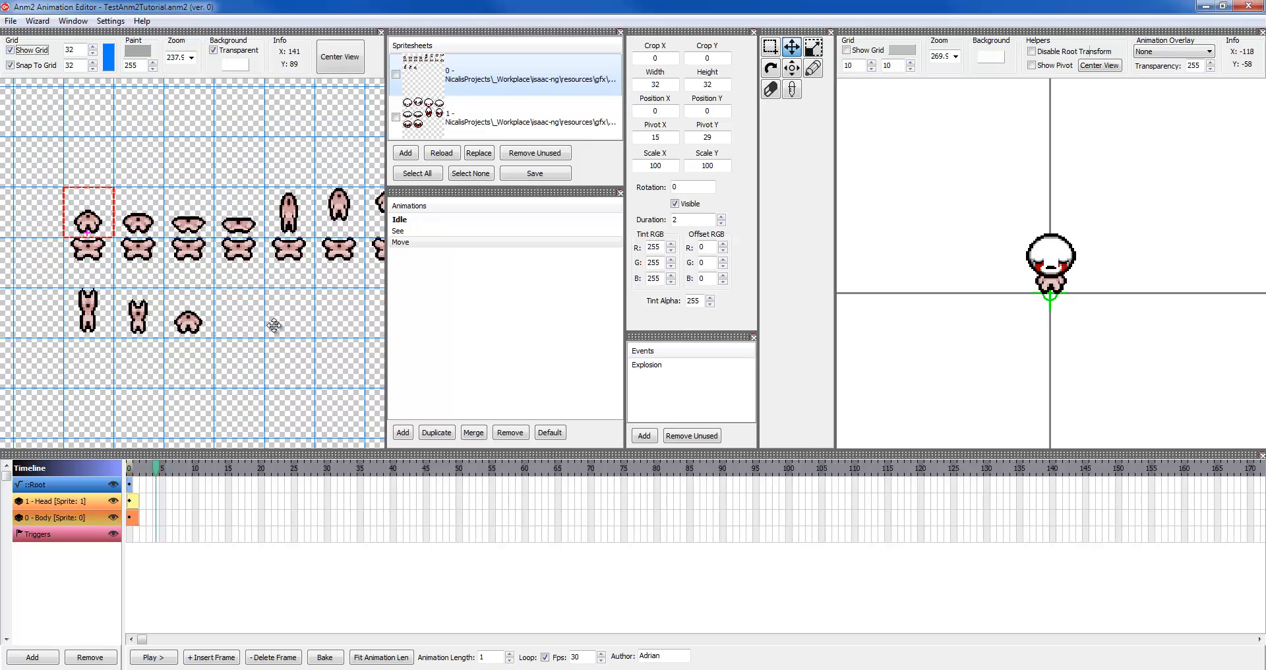
{"action": "left_click_drag", "start_coordinate": [212, 350], "coordinate": [173, 334]}
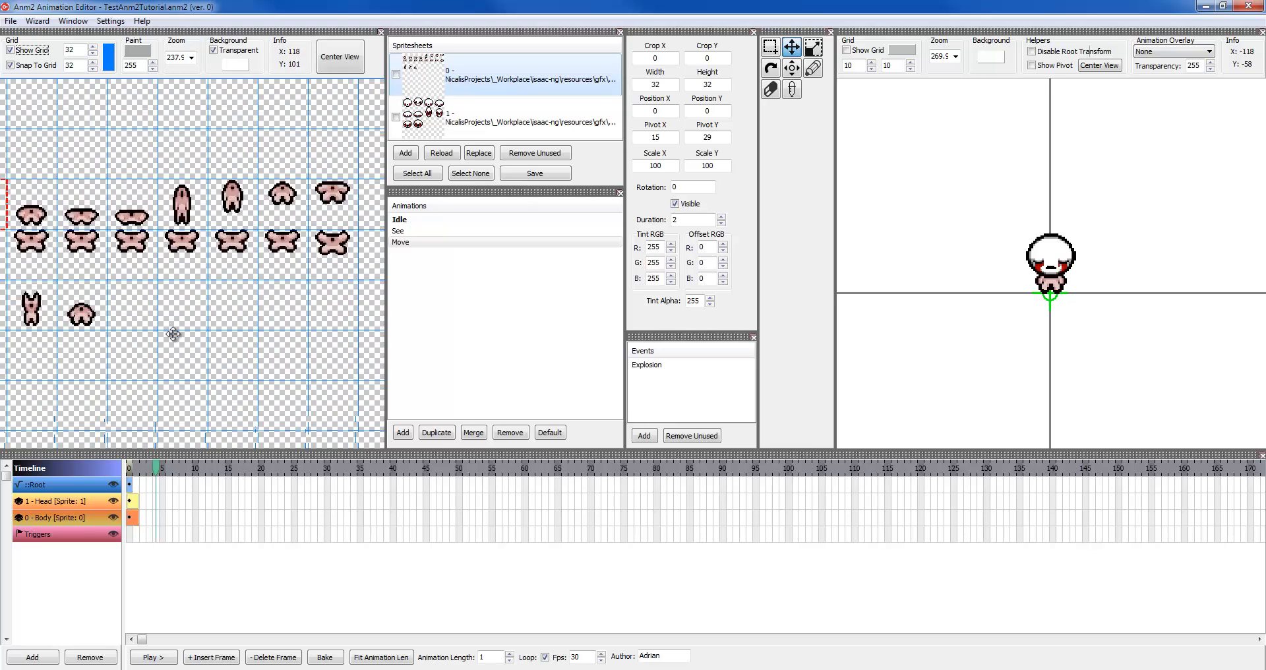
{"action": "scroll", "coordinate": [174, 333], "scroll_direction": "down", "scroll_amount": 4}
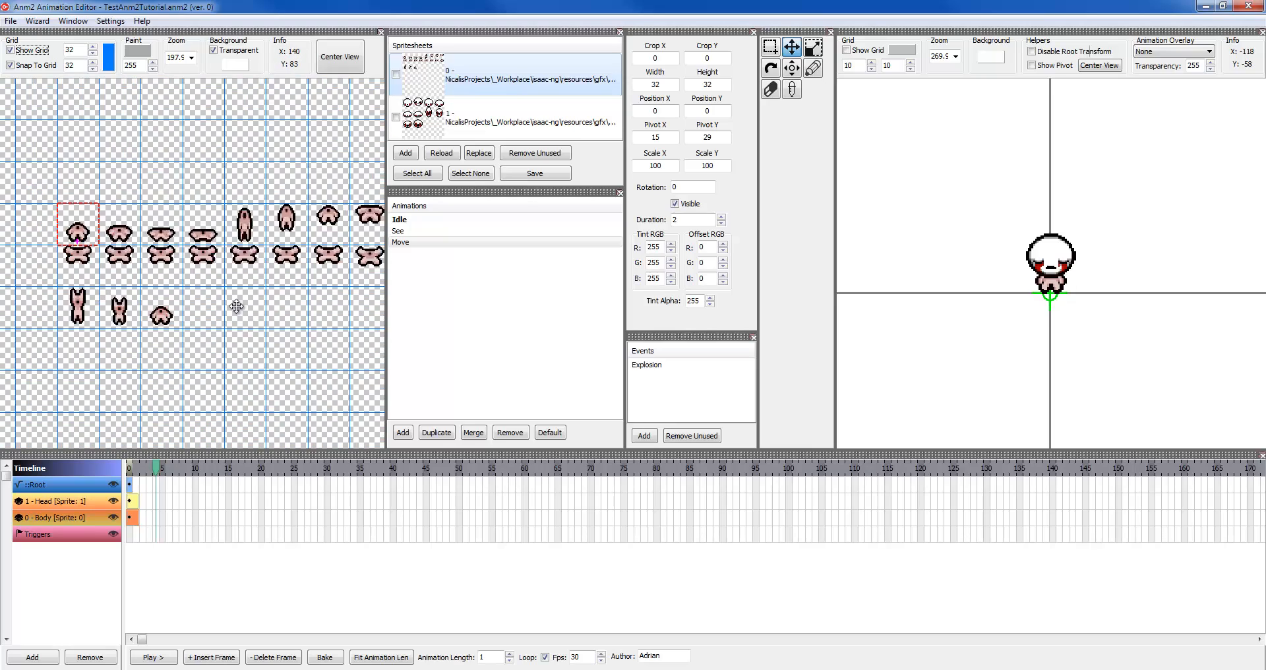
{"action": "mouse_move", "coordinate": [236, 307]}
{"action": "left_mouse_down"}
{"action": "mouse_move", "coordinate": [222, 291]}
{"action": "mouse_move", "coordinate": [244, 297]}
{"action": "left_mouse_up"}
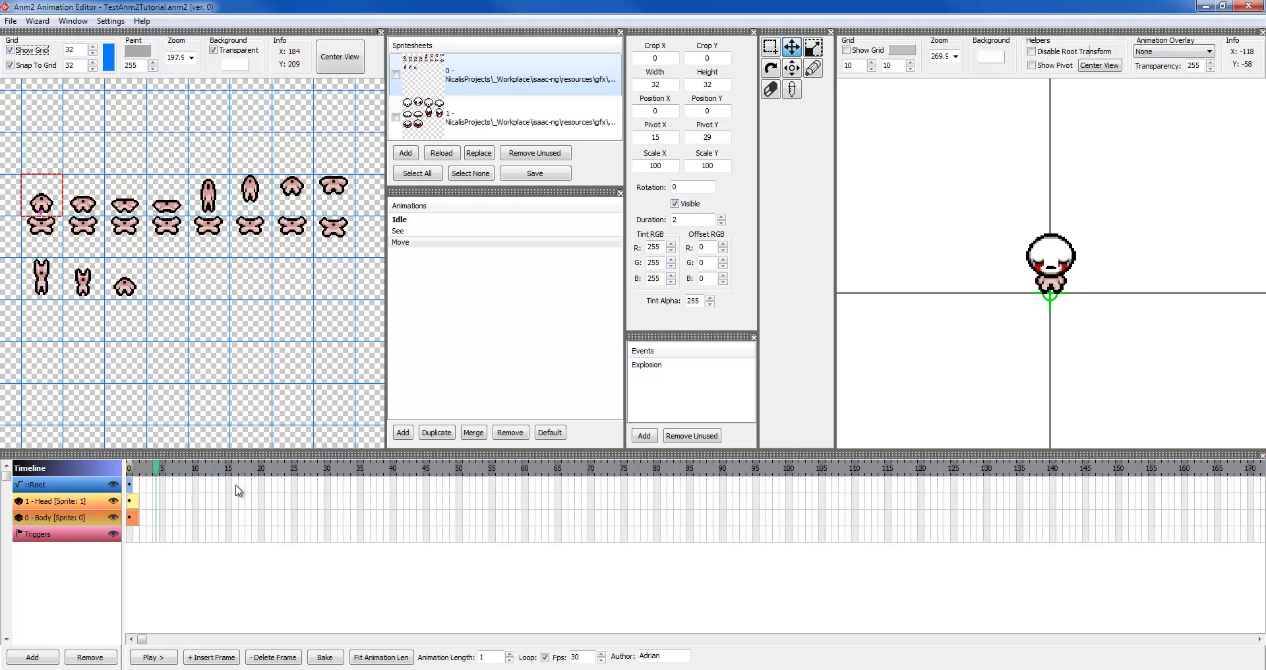
{"action": "left_click", "coordinate": [138, 521]}
{"action": "key", "text": "ctrl+v"}
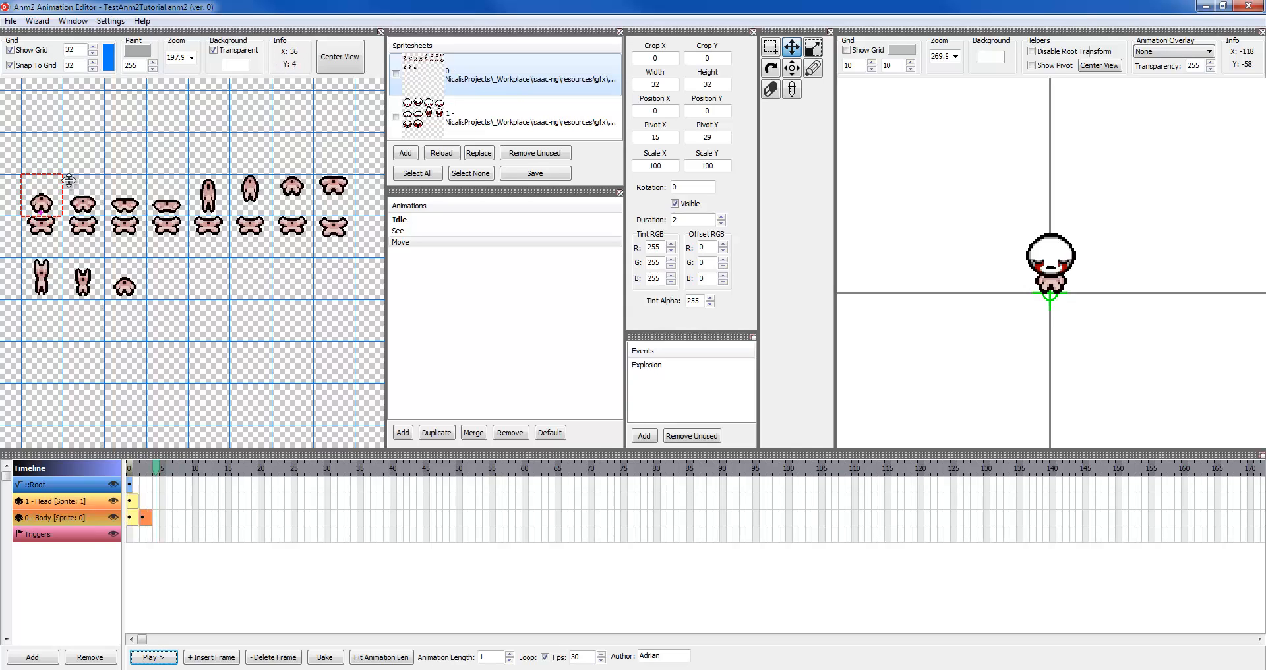
{"action": "left_click", "coordinate": [775, 48]}
{"action": "left_click_drag", "start_coordinate": [72, 181], "coordinate": [352, 216]}
{"action": "key", "text": "ctrl+v"}
{"action": "key", "text": "ctrl+v"}
{"action": "key", "text": "ctrl+v"}
{"action": "key", "text": "ctrl+v"}
{"action": "key", "text": "ctrl+v"}
{"action": "key", "text": "ctrl+v"}
{"action": "key", "text": "ctrl+v"}
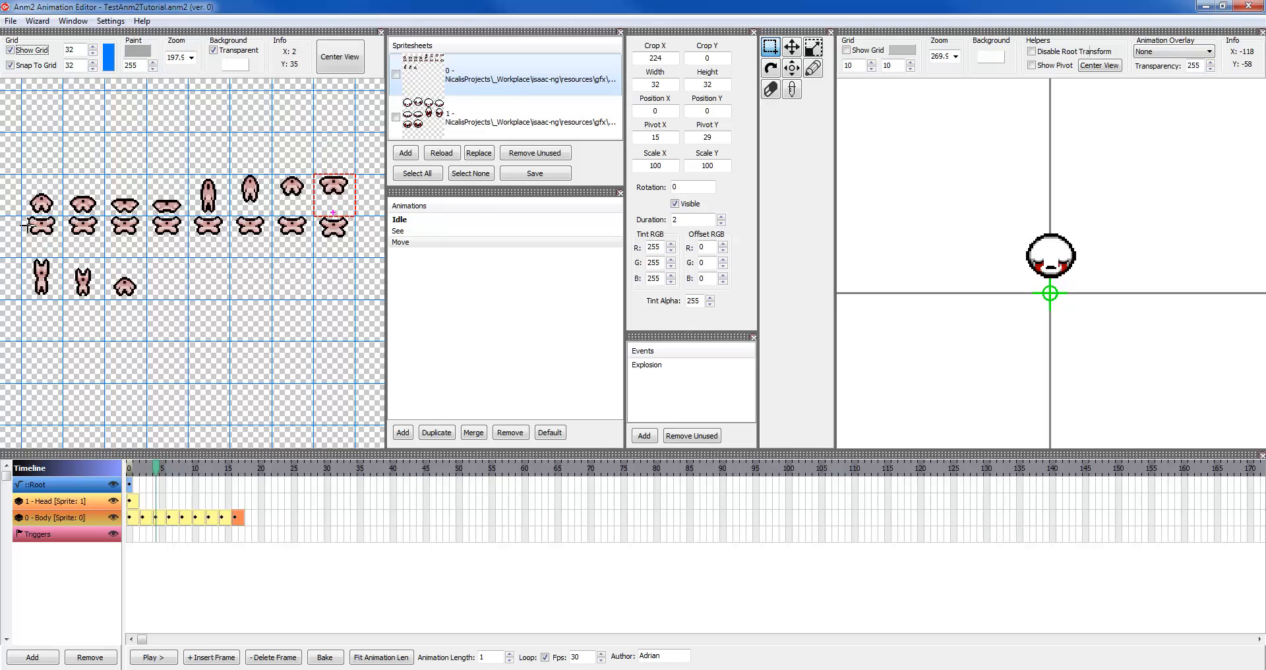
Continue Move's Body keyframes with the second-row sprites, cropped from 0, 32 up to 224, 32
{"action": "left_click_drag", "start_coordinate": [27, 227], "coordinate": [355, 257]}
{"action": "key", "text": "ctrl+v"}
{"action": "key", "text": "ctrl+v"}
{"action": "key", "text": "ctrl+v"}
{"action": "key", "text": "ctrl+v"}
{"action": "key", "text": "ctrl+v"}
{"action": "key", "text": "ctrl+v"}
{"action": "key", "text": "ctrl+v"}
{"action": "key", "text": "ctrl+v"}
Complete Move's Body keyframes with the third-row sprites cropped at 0, 64; 32, 64 and 64, 64
{"action": "left_click_drag", "start_coordinate": [27, 264], "coordinate": [145, 298]}
{"action": "key", "text": "ctrl+v"}
{"action": "key", "text": "ctrl+v"}
{"action": "key", "text": "ctrl+v"}
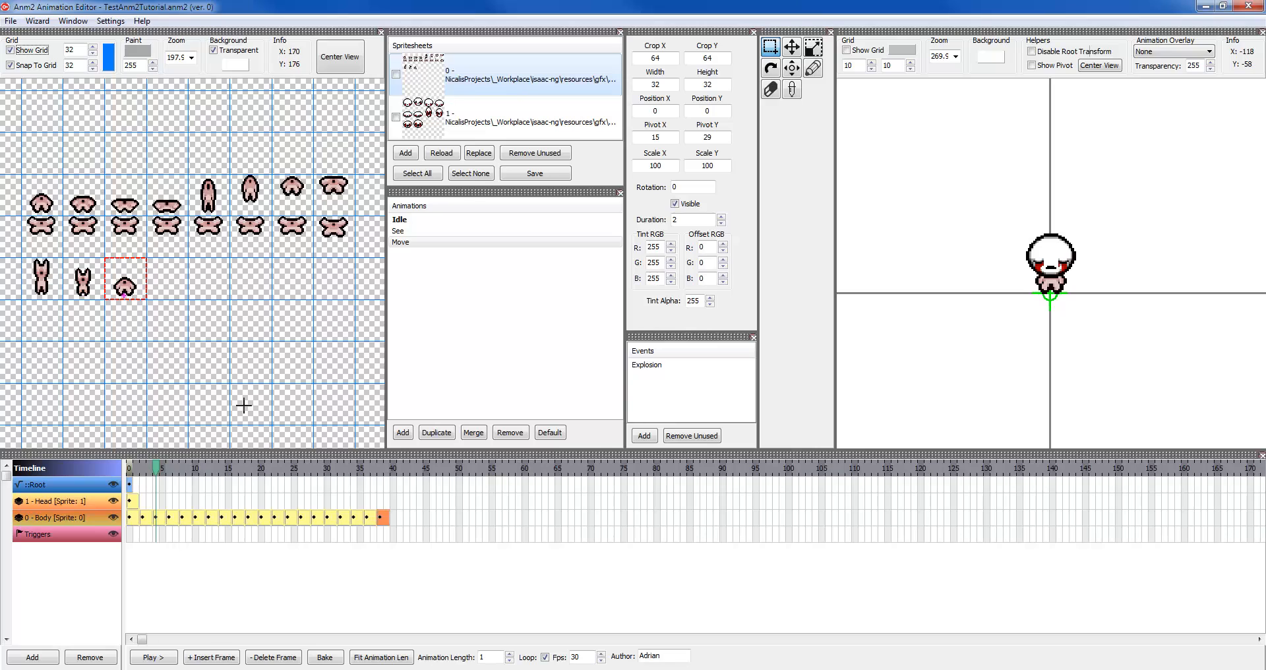
Fit the Move animation's length to its frames and preview its playback
{"action": "left_click", "coordinate": [380, 657]}
{"action": "left_click", "coordinate": [149, 657]}
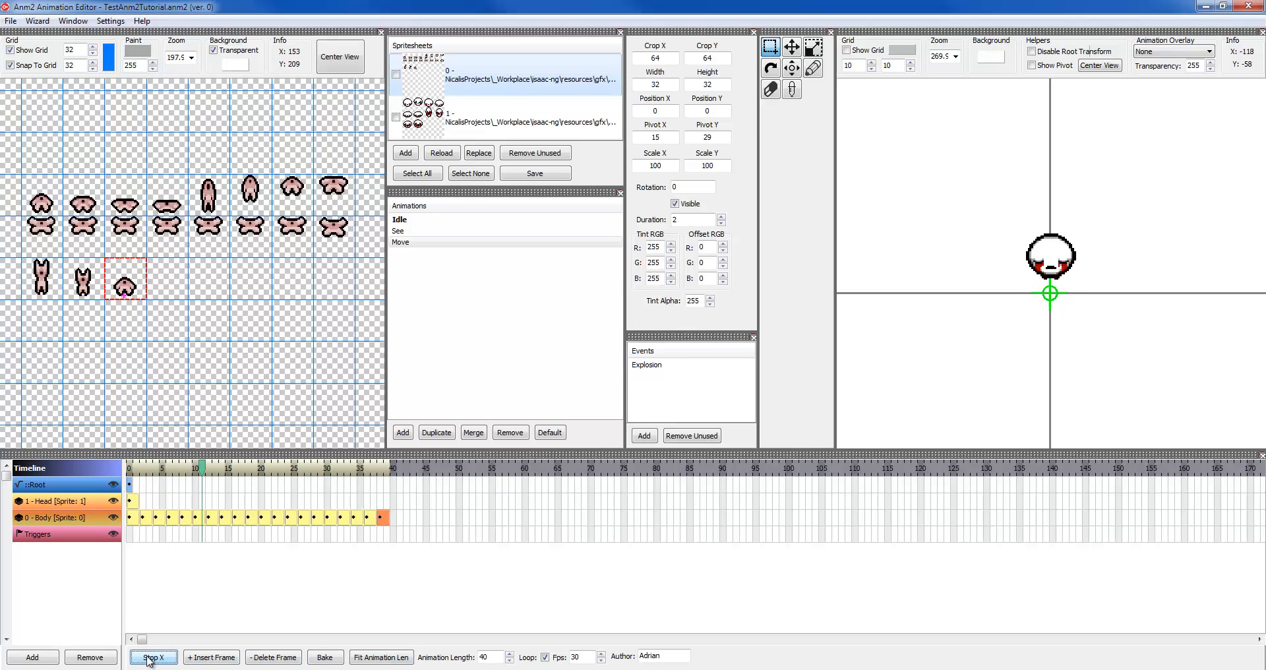
{"action": "left_click", "coordinate": [149, 658]}
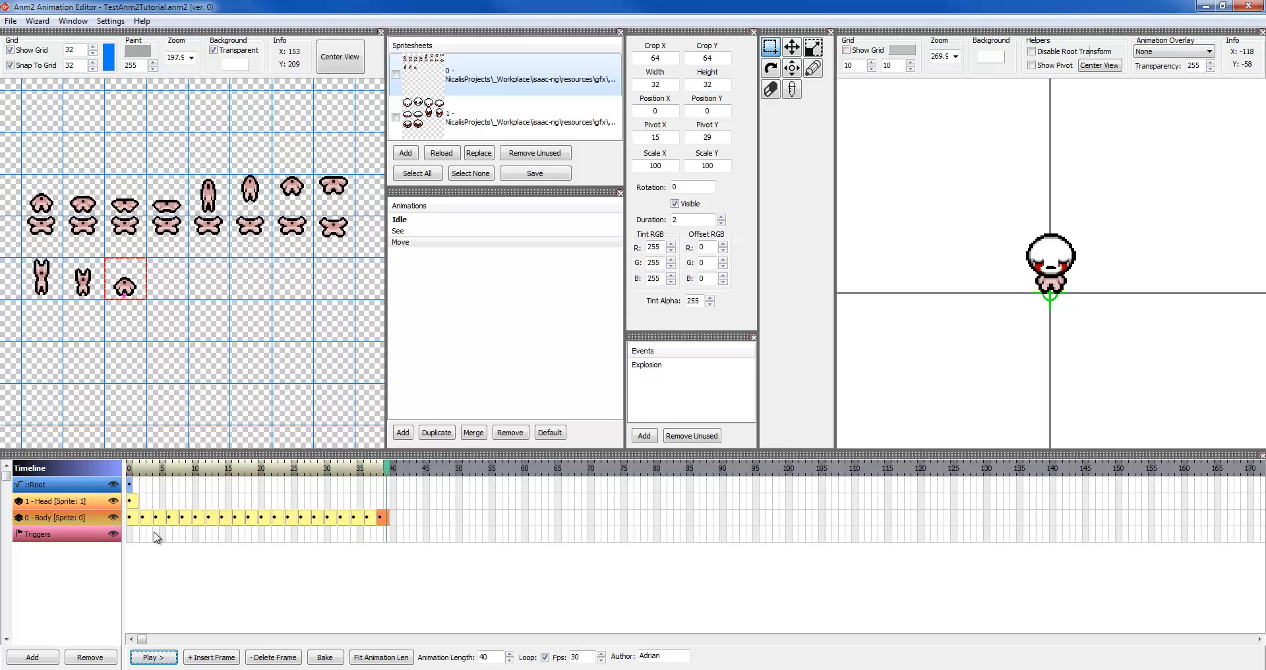
Set the duration of all Body frames in Move to 1 with the Adjust Properties wizard
{"action": "left_click", "coordinate": [129, 519]}
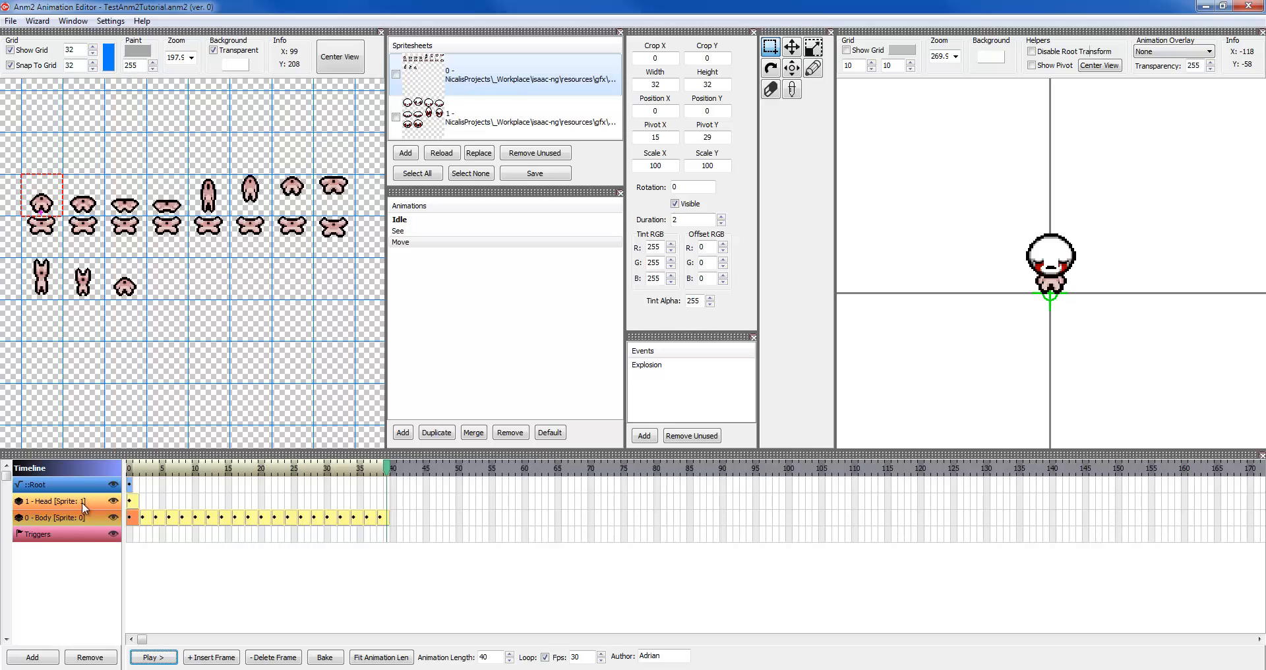
{"action": "left_click", "coordinate": [38, 21]}
{"action": "left_click", "coordinate": [59, 54]}
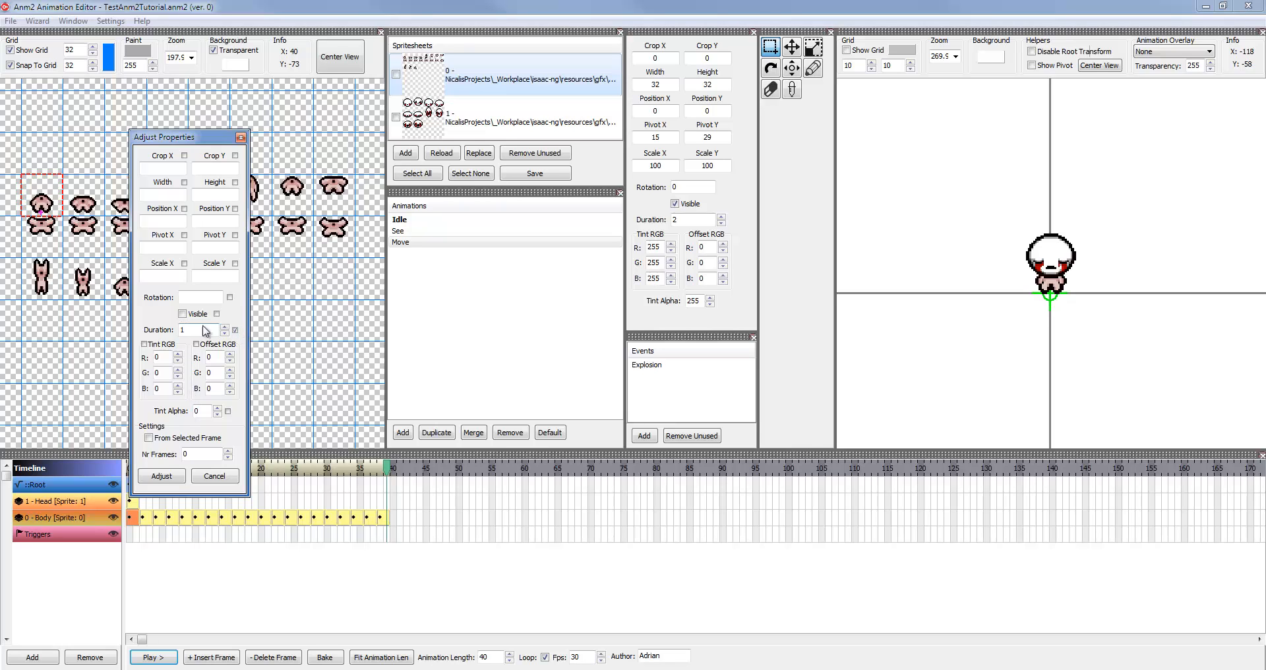
{"action": "left_click", "coordinate": [162, 476]}
Refit Move's length to the shortened Body frames, play the animation, and scrub back to its early frames
{"action": "left_click", "coordinate": [153, 657]}
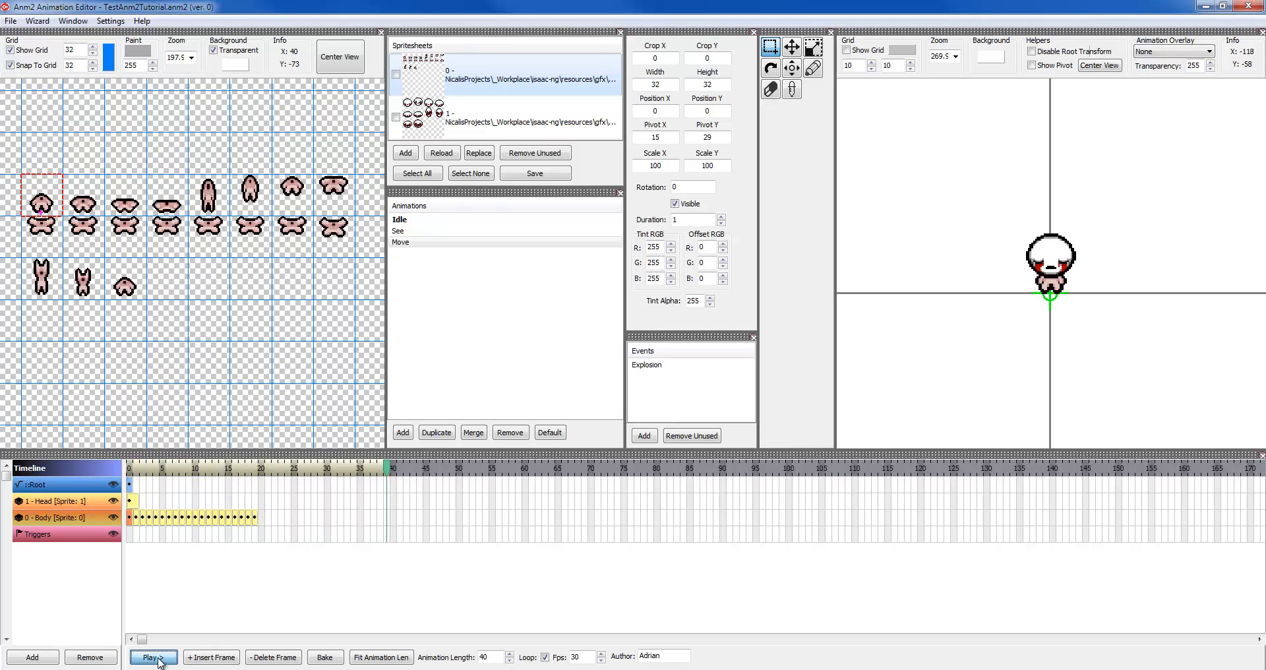
{"action": "left_click", "coordinate": [379, 658]}
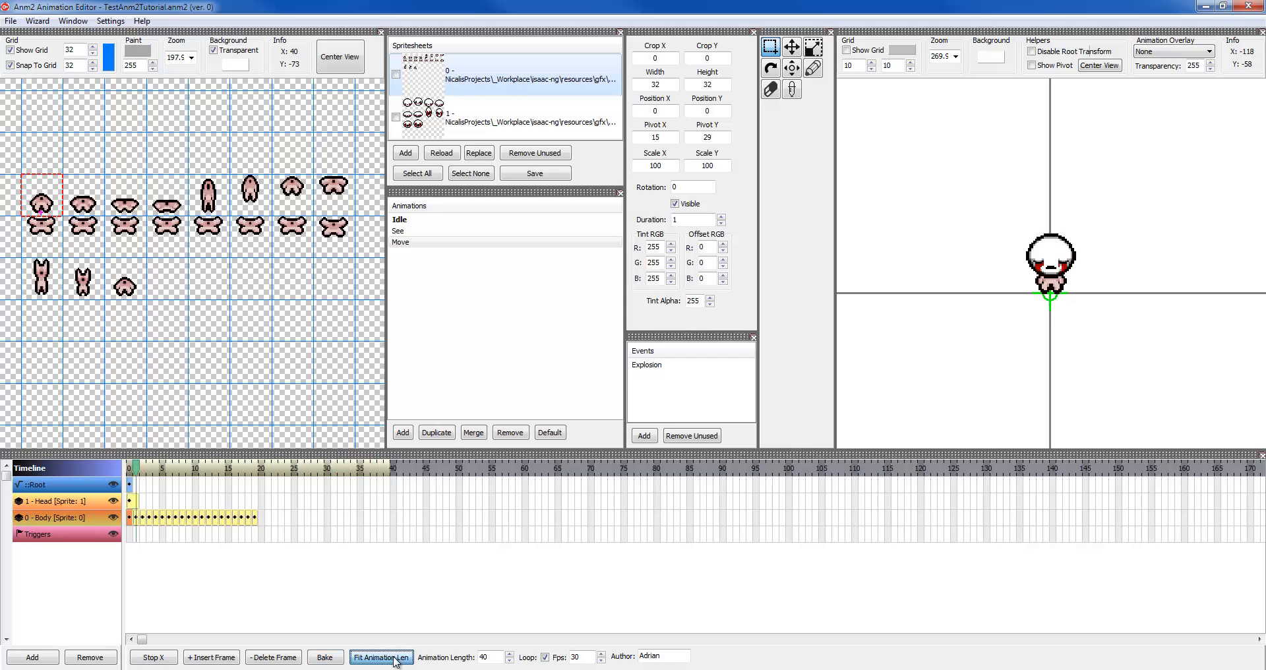
{"action": "left_click", "coordinate": [164, 658]}
{"action": "left_click_drag", "start_coordinate": [149, 469], "coordinate": [142, 471]}
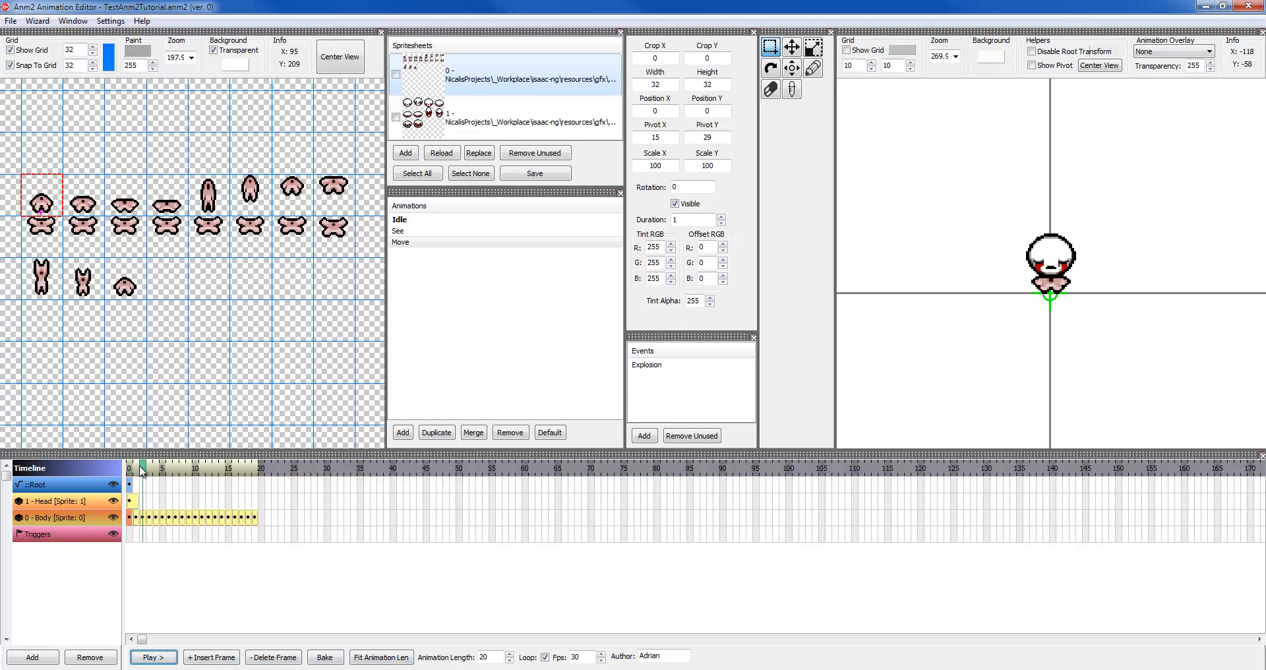
Crop Move's first Head frame to the sprite at 64, 0 and return the playhead to frame 0
{"action": "left_click", "coordinate": [134, 504]}
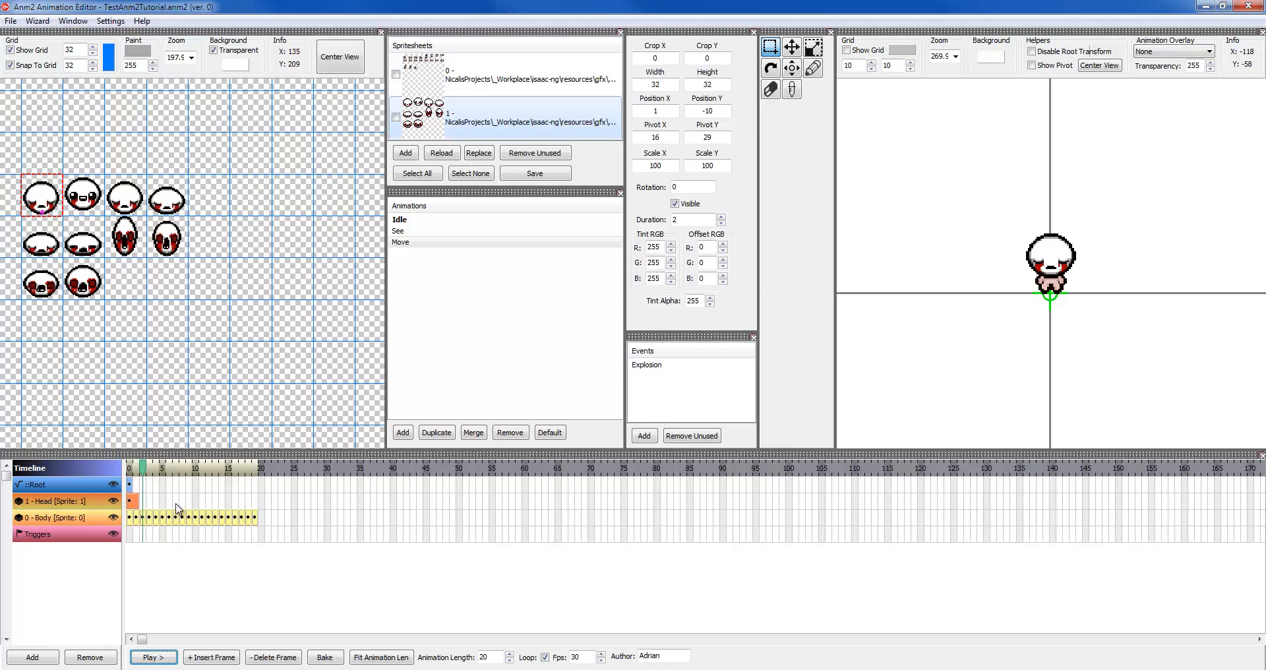
{"action": "left_click", "coordinate": [108, 191]}
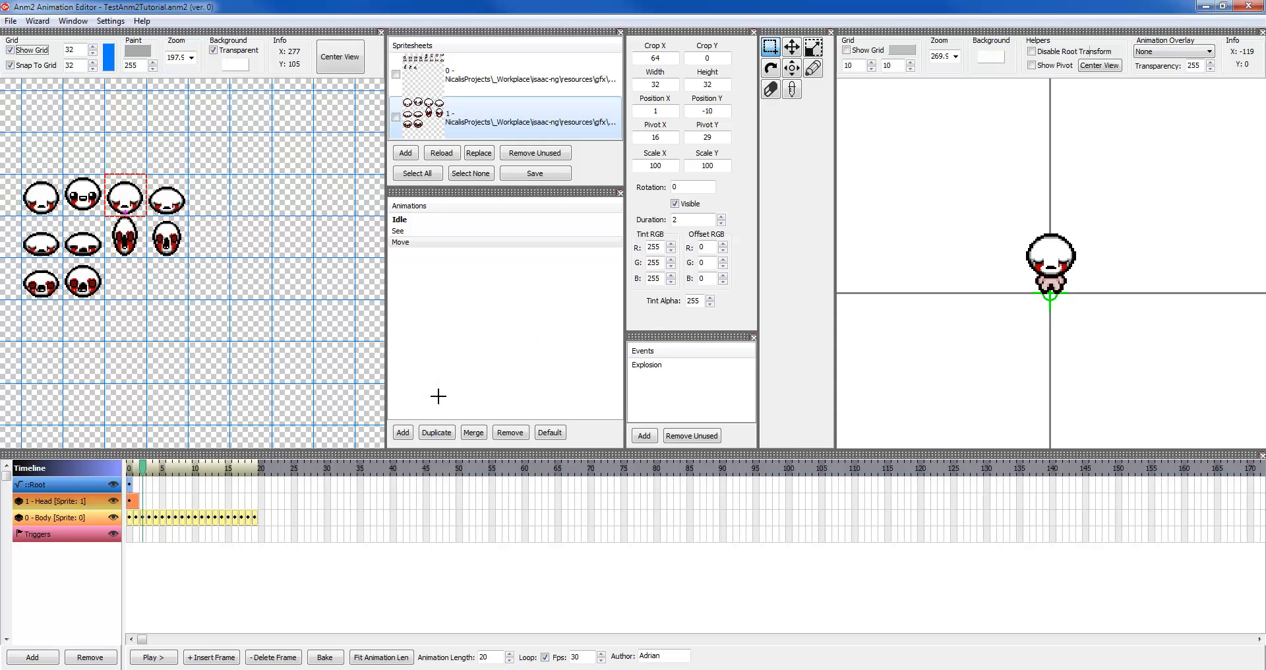
{"action": "left_click_drag", "start_coordinate": [144, 467], "coordinate": [128, 466]}
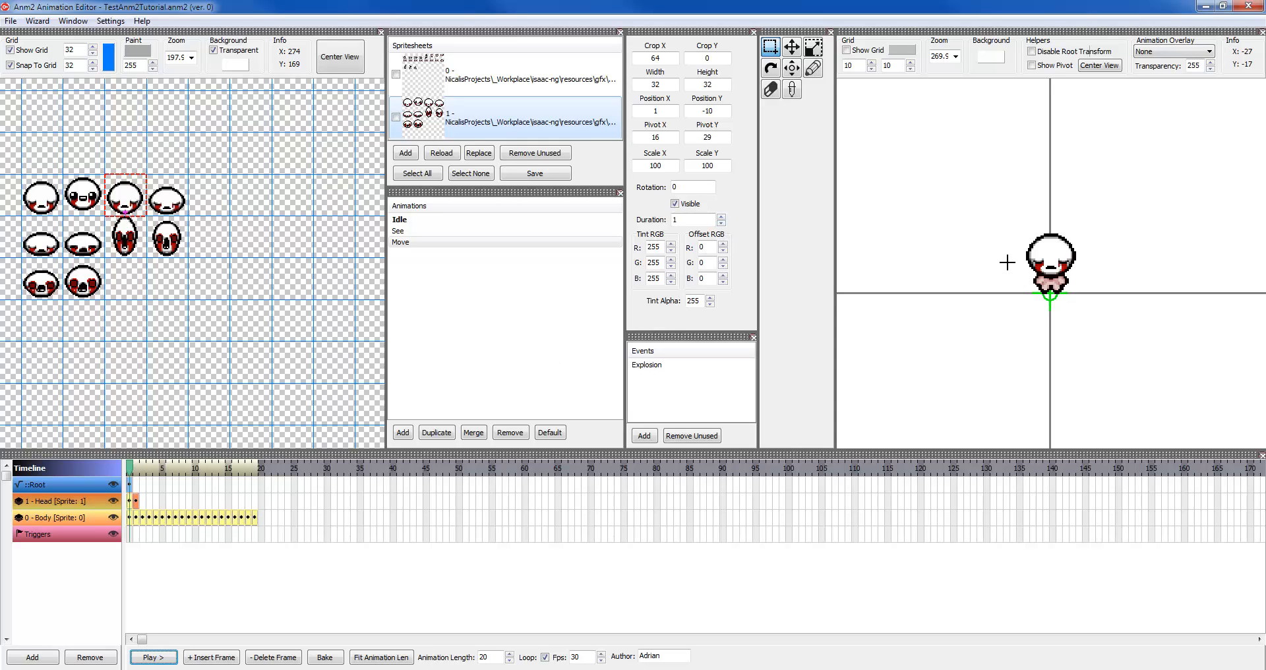
Insert the next Head frames in Move, positioning the head at 1, -7 and squashing it to a scale of about 99.6 by 63.3
{"action": "left_click", "coordinate": [796, 46]}
{"action": "left_click_drag", "start_coordinate": [1093, 282], "coordinate": [1079, 204]}
{"action": "key", "text": "Insert"}
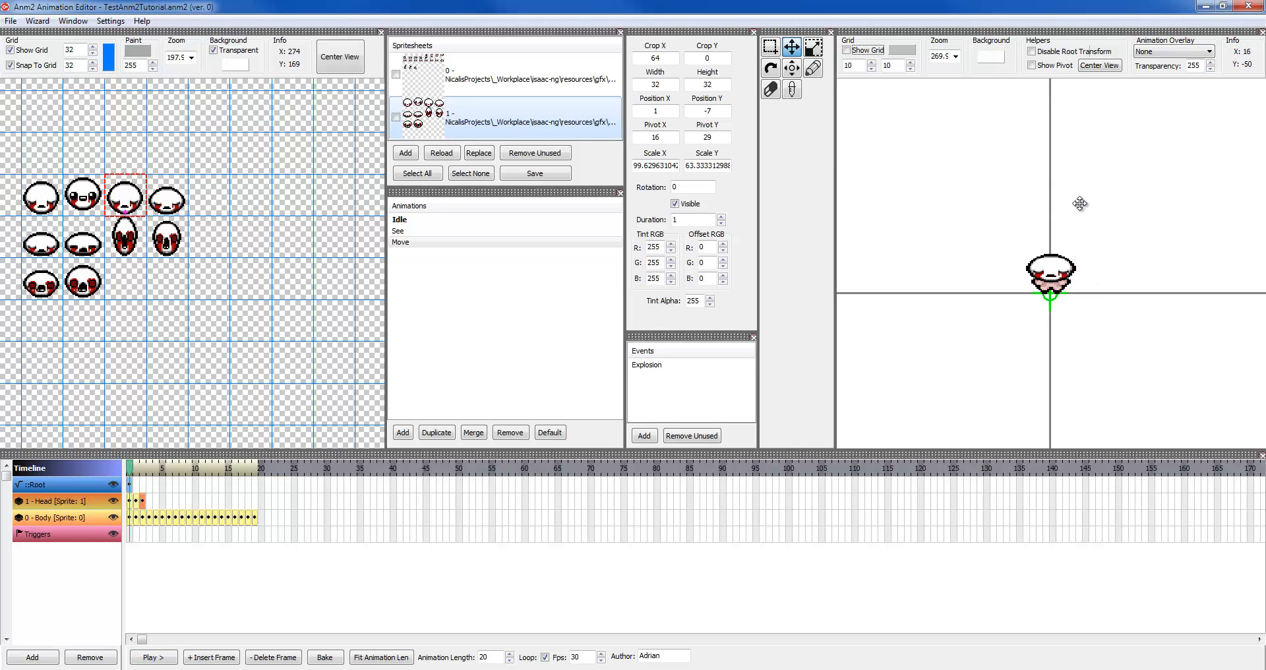
Extend the Head layer through frame 8 to follow the body, placing its last frame at 1, -27 with a scale of about 97.4 by 109.3
{"action": "key", "text": "Insert"}
{"action": "left_click_drag", "start_coordinate": [1085, 272], "coordinate": [1097, 294]}
{"action": "key", "text": "Insert"}
{"action": "key", "text": "Insert"}
{"action": "key", "text": "Insert"}
{"action": "key", "text": "Insert"}
{"action": "key", "text": "Insert"}
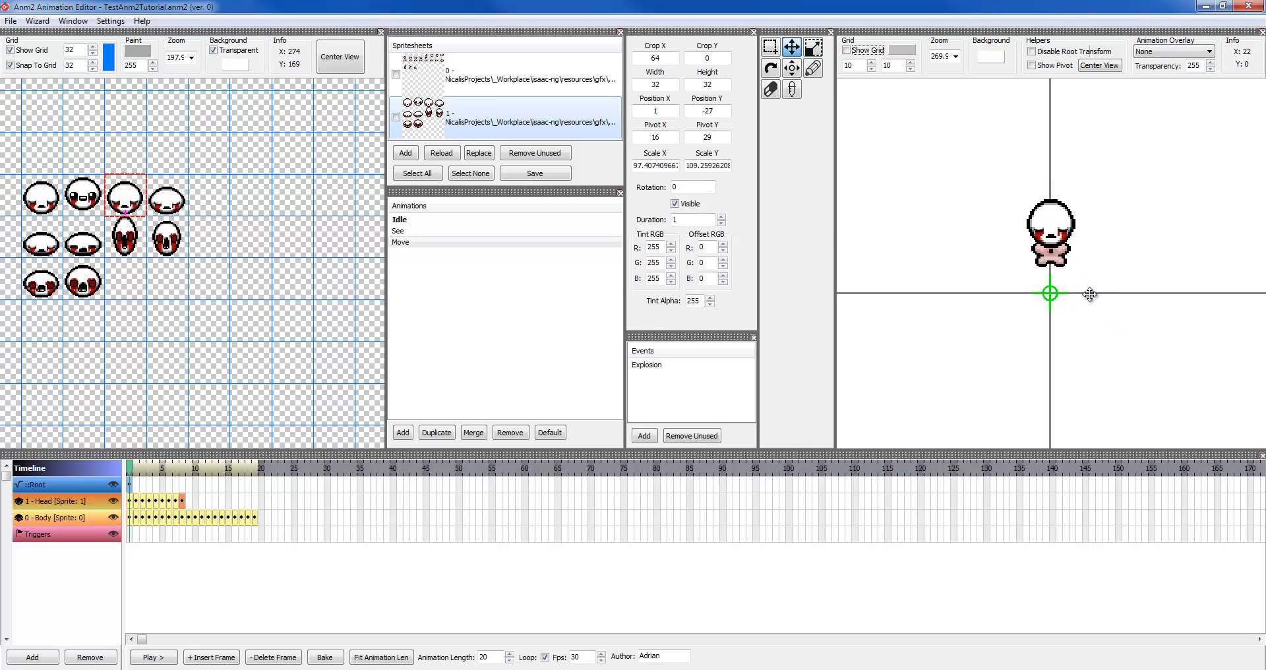
Reset the selected Head frame's scale to 100 on both X and Y
{"action": "left_click_drag", "start_coordinate": [677, 166], "coordinate": [520, 166]}
{"action": "type", "text": "10079688"}
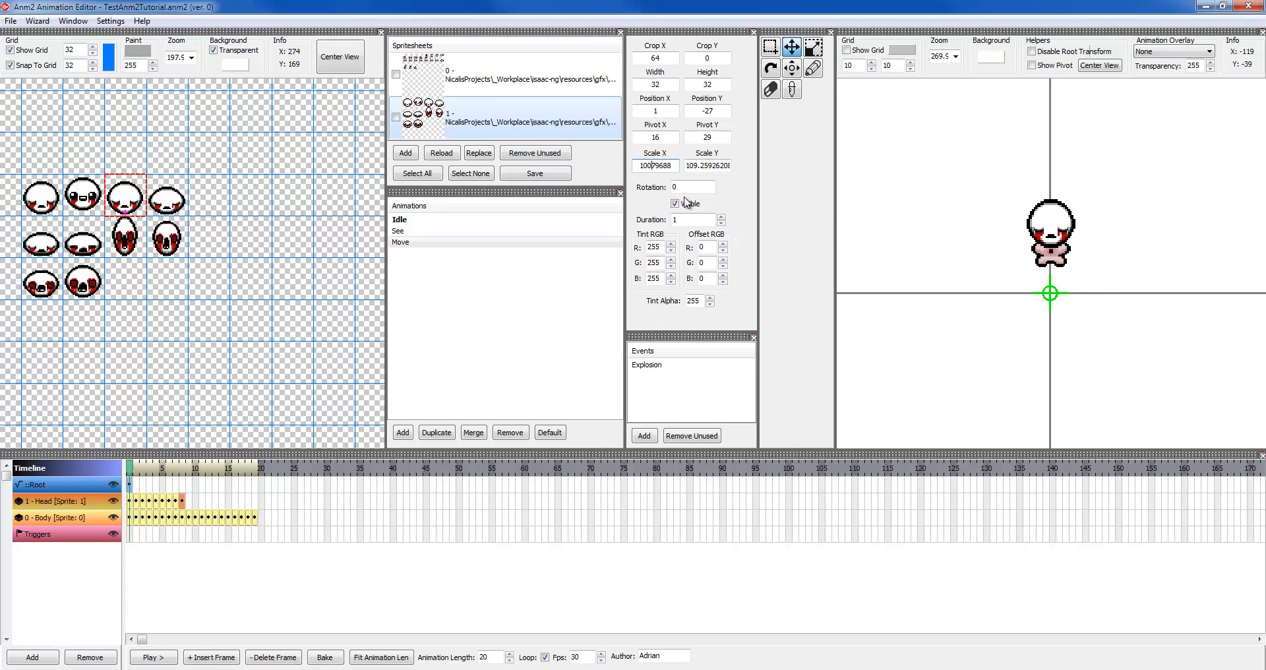
{"action": "key", "text": "Delete"}
{"action": "left_click_drag", "start_coordinate": [699, 166], "coordinate": [762, 169]}
{"action": "key", "text": "Delete"}
{"action": "type", "text": "00"}
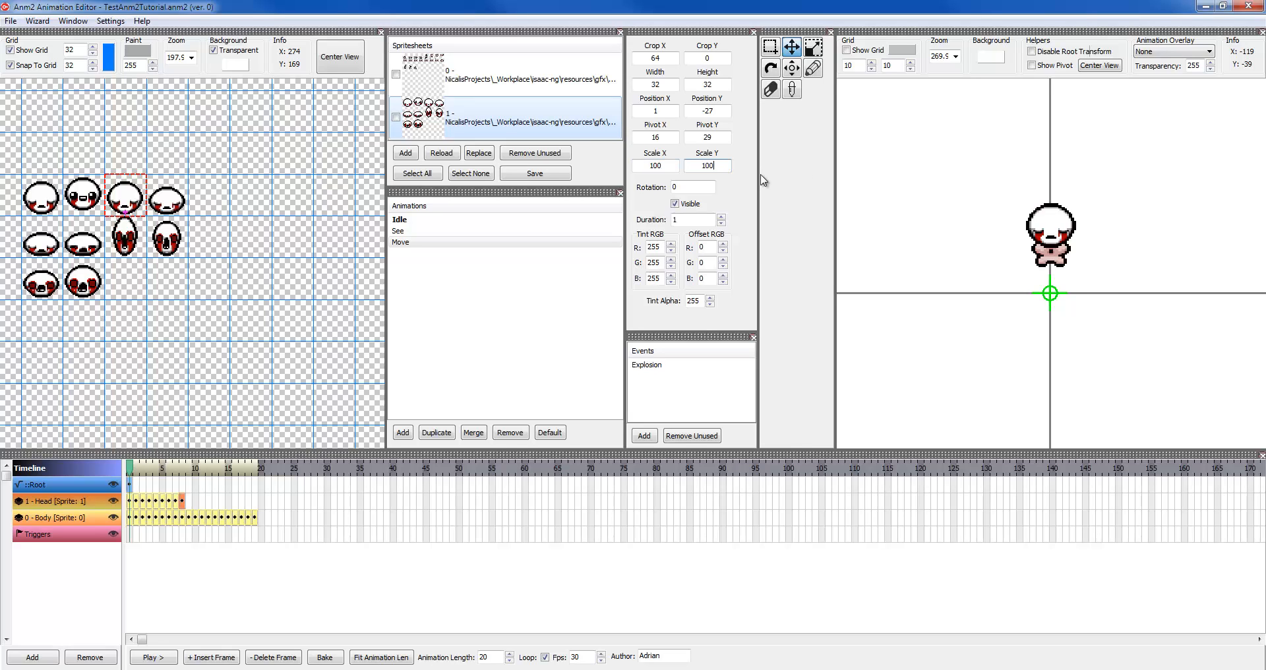
Extend the Head layer through frame 12 with the head at 2, -25, and scrub the playhead to frame 14
{"action": "left_click", "coordinate": [1073, 280]}
{"action": "key", "text": "Insert"}
{"action": "left_click_drag", "start_coordinate": [1074, 279], "coordinate": [1081, 275]}
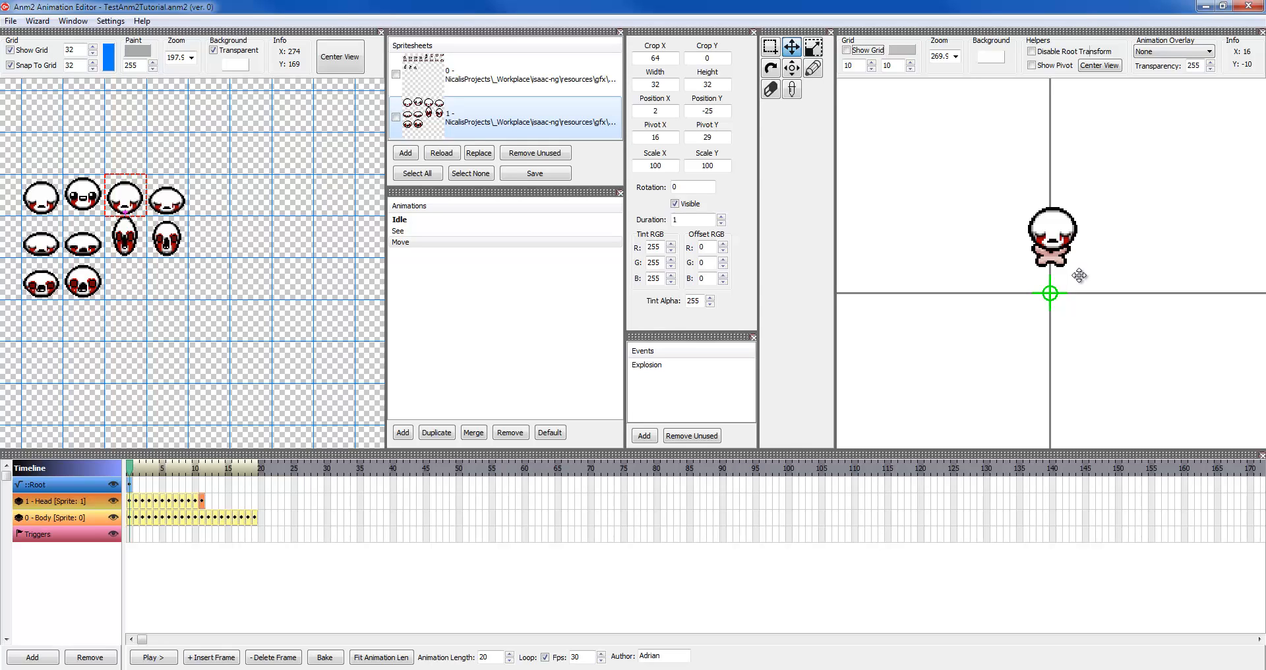
{"action": "key", "text": "Insert"}
{"action": "left_click", "coordinate": [198, 465]}
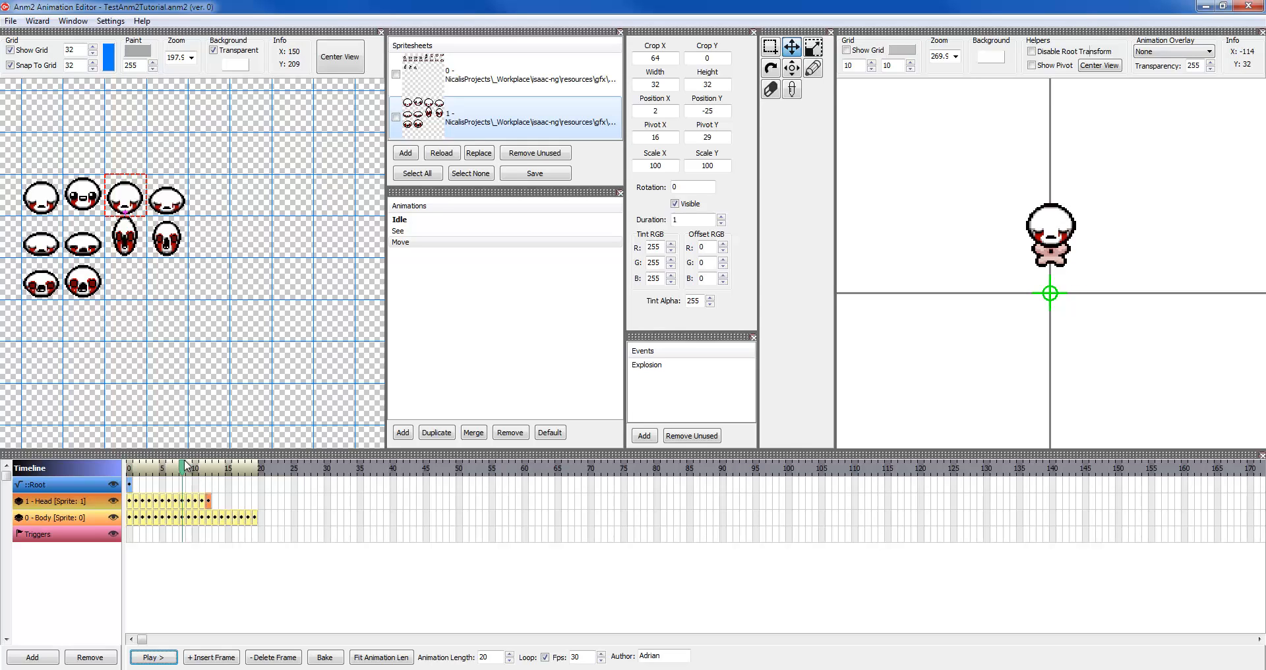
{"action": "left_click_drag", "start_coordinate": [198, 465], "coordinate": [225, 465]}
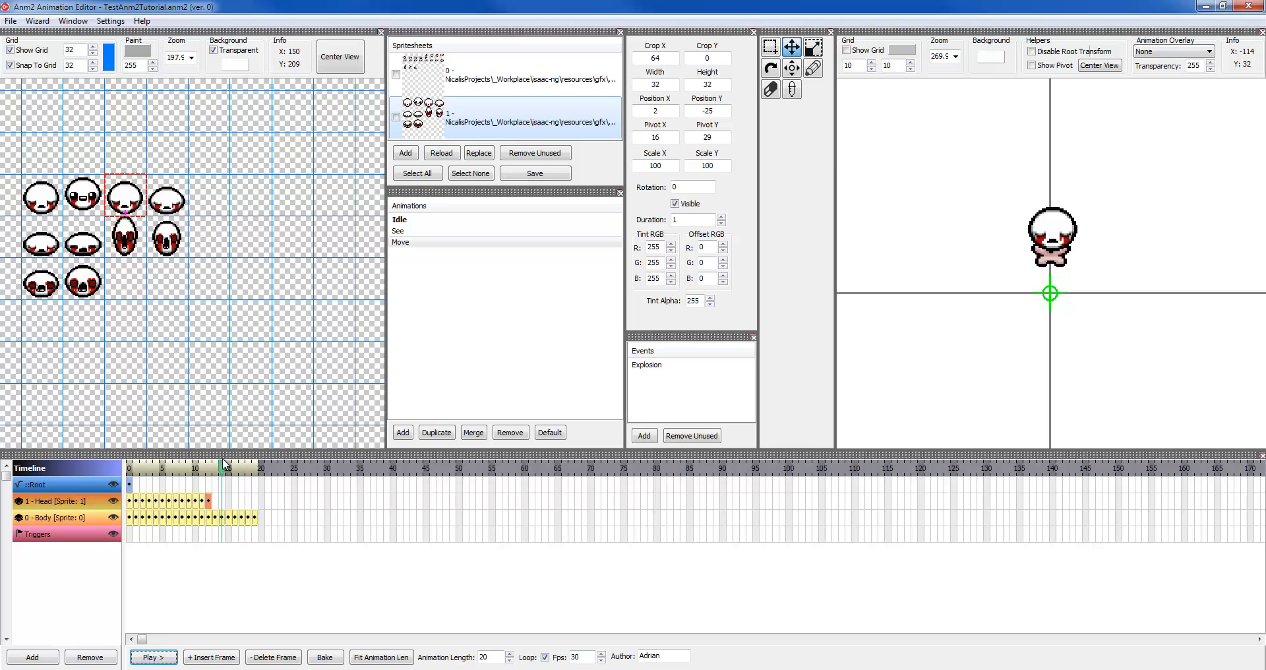
Extend Head through frame 16, stretch it to about 65.9 by 146.7, crop it to the sprite at 64, 32 and position it at 0, -18
{"action": "mouse_move", "coordinate": [1071, 347]}
{"action": "left_mouse_down"}
{"action": "mouse_move", "coordinate": [1095, 343]}
{"action": "mouse_move", "coordinate": [1043, 405]}
{"action": "mouse_move", "coordinate": [1037, 488]}
{"action": "mouse_move", "coordinate": [1060, 361]}
{"action": "left_mouse_up"}
{"action": "key", "text": "Insert"}
{"action": "key", "text": "Insert"}
{"action": "key", "text": "Insert"}
{"action": "left_click_drag", "start_coordinate": [1060, 361], "coordinate": [1034, 438]}
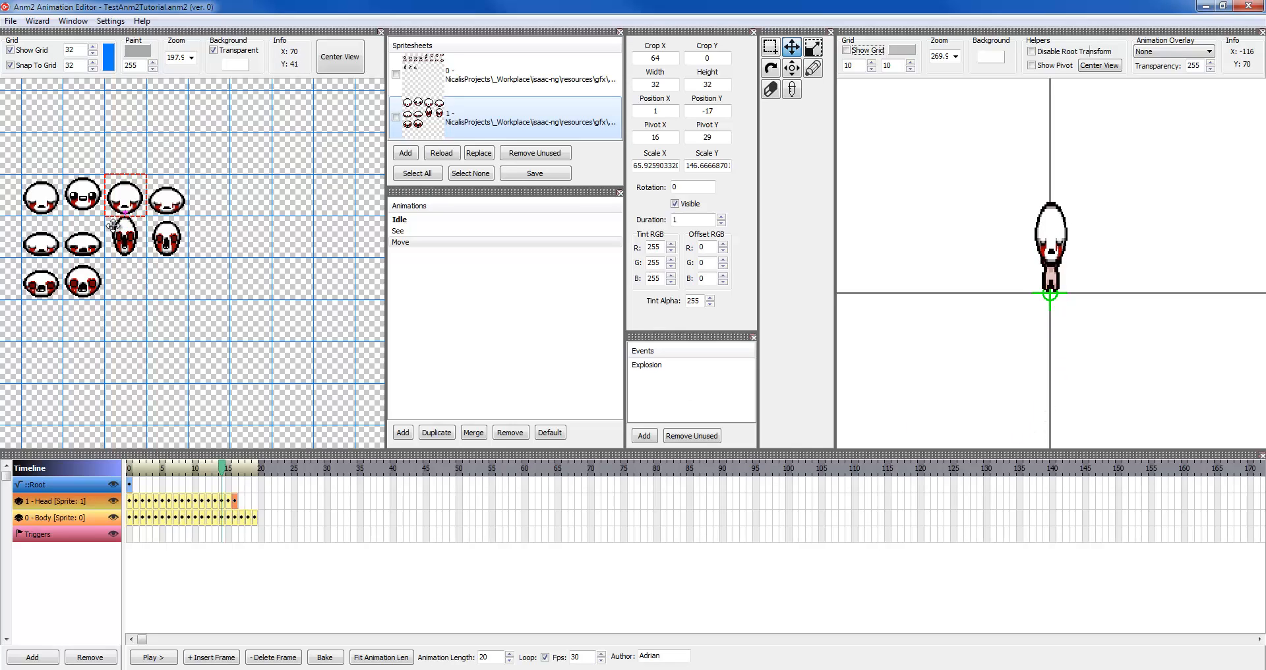
{"action": "left_click_drag", "start_coordinate": [113, 226], "coordinate": [149, 264]}
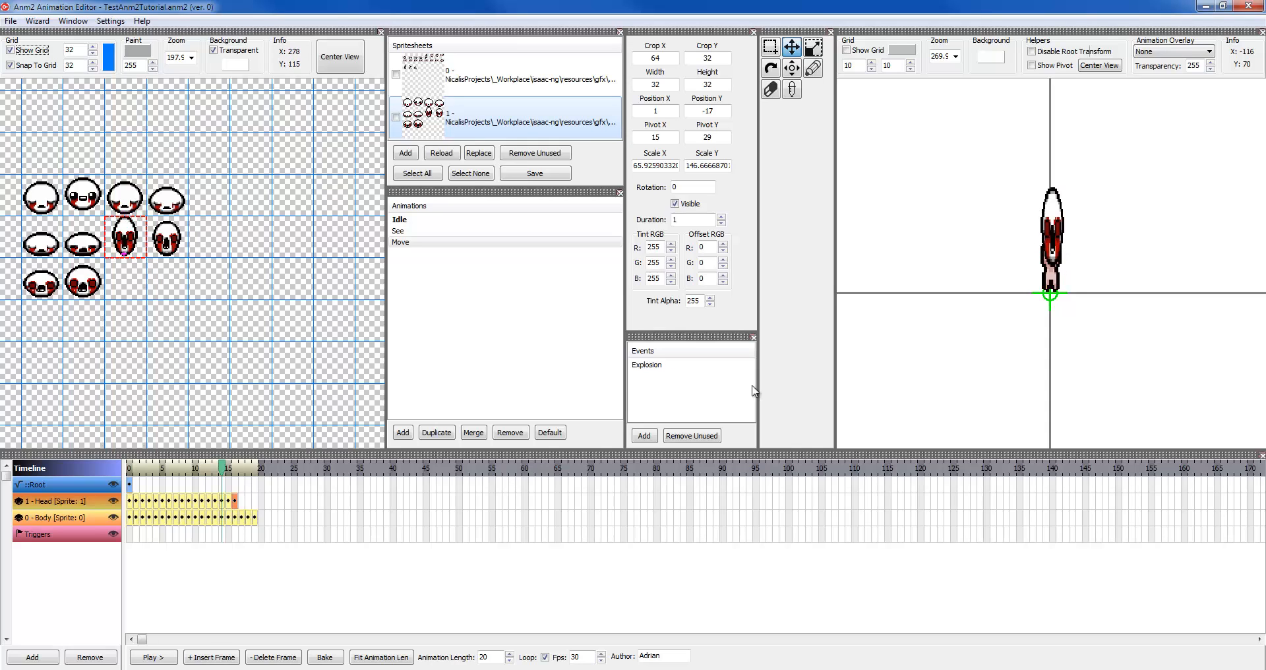
{"action": "mouse_move", "coordinate": [1099, 398]}
{"action": "left_mouse_down"}
{"action": "mouse_move", "coordinate": [1083, 382]}
{"action": "mouse_move", "coordinate": [1082, 393]}
{"action": "left_mouse_up"}
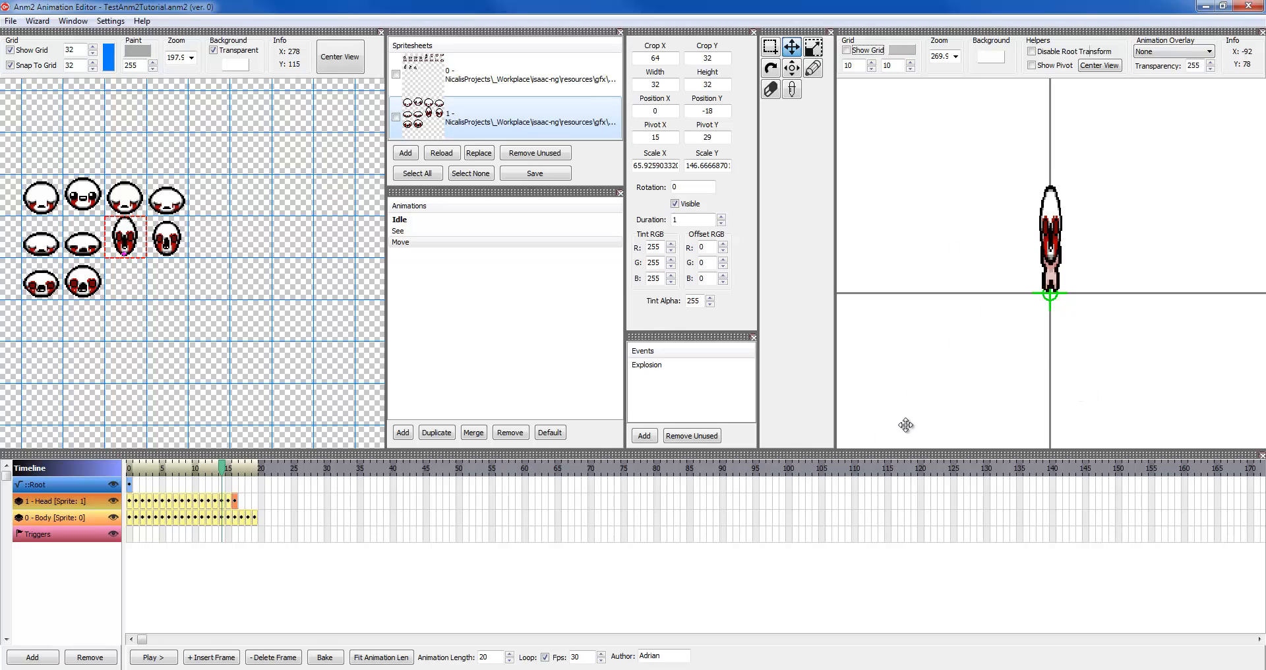
Extend Head through frame 19, switching to the sprite at 96, 32 and placing the last frame's head at 0, -9
{"action": "key", "text": "Insert"}
{"action": "left_click_drag", "start_coordinate": [1086, 347], "coordinate": [1112, 352]}
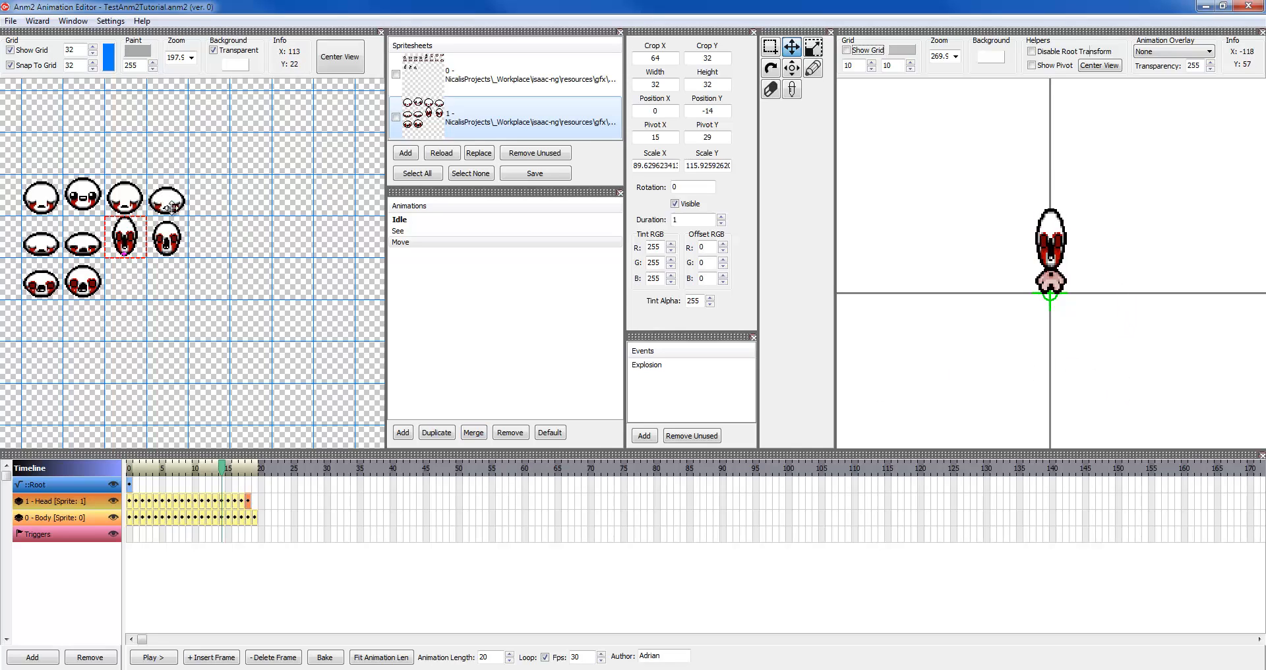
{"action": "left_click_drag", "start_coordinate": [159, 219], "coordinate": [192, 248]}
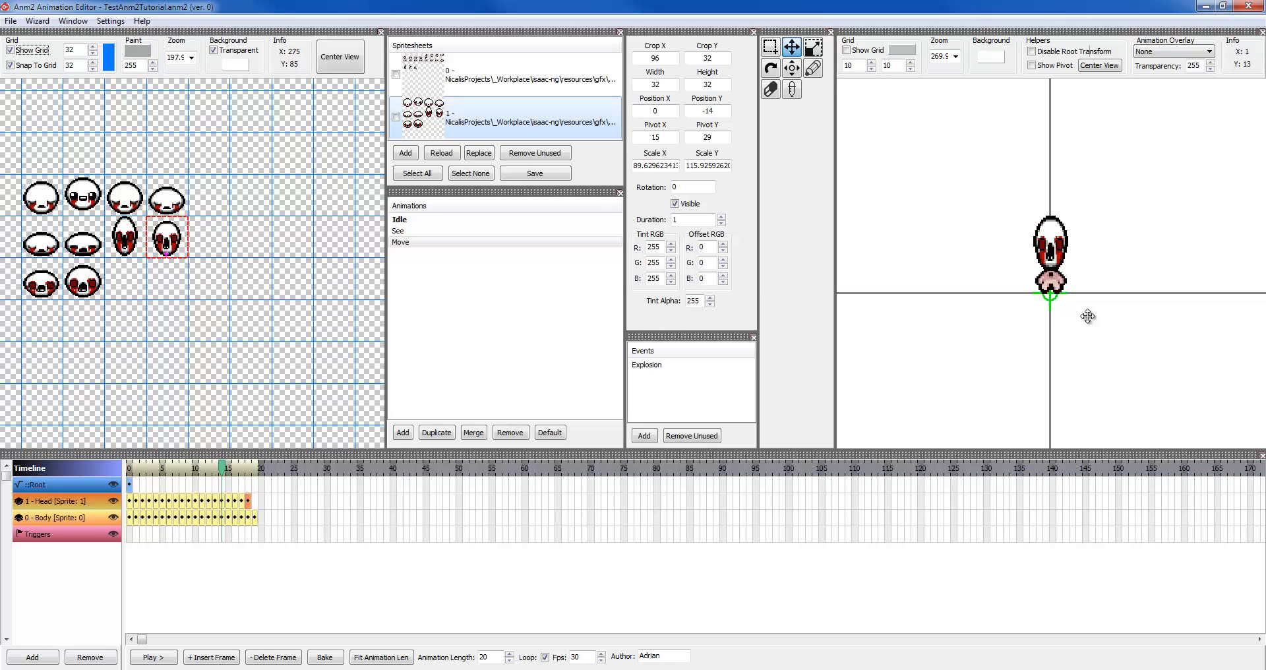
{"action": "mouse_move", "coordinate": [1083, 256]}
{"action": "left_mouse_down"}
{"action": "mouse_move", "coordinate": [1102, 310]}
{"action": "mouse_move", "coordinate": [1125, 231]}
{"action": "mouse_move", "coordinate": [1098, 221]}
{"action": "mouse_move", "coordinate": [1091, 238]}
{"action": "left_mouse_up"}
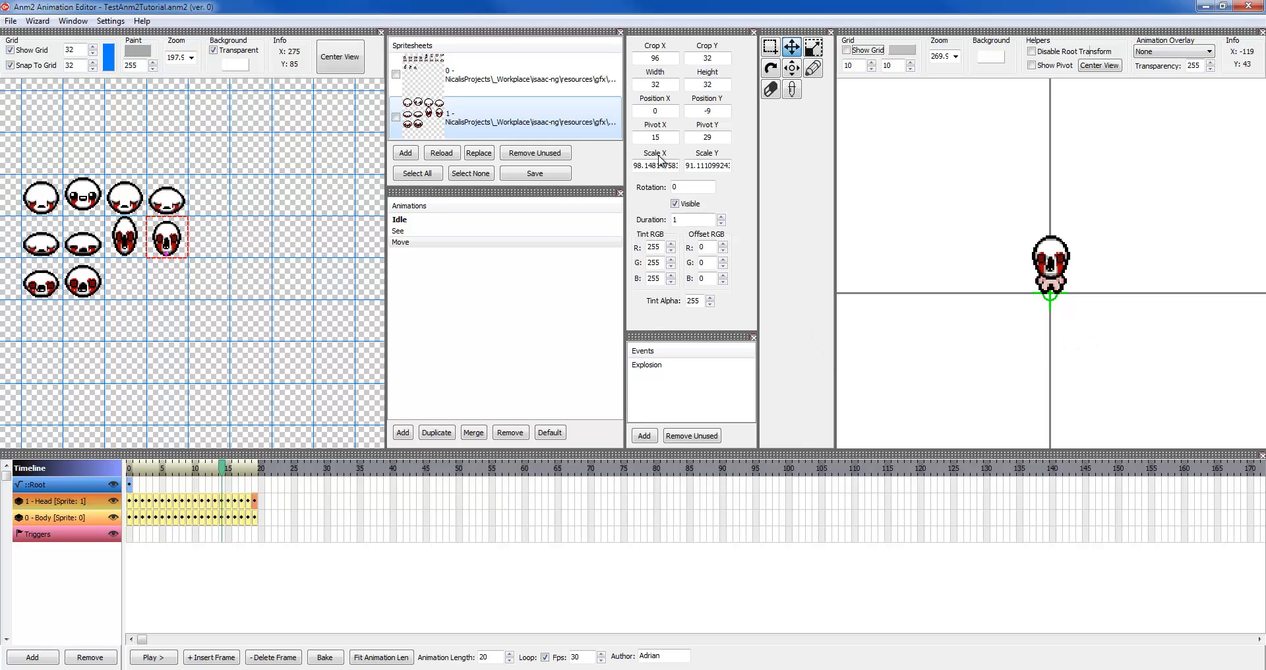
Set the last Head frame's scale to 100 on both X and Y
{"action": "key", "text": "ctrl+a"}
{"action": "type", "text": "100"}
{"action": "key", "text": "Tab"}
{"action": "type", "text": "100"}
{"action": "key", "text": "Return"}
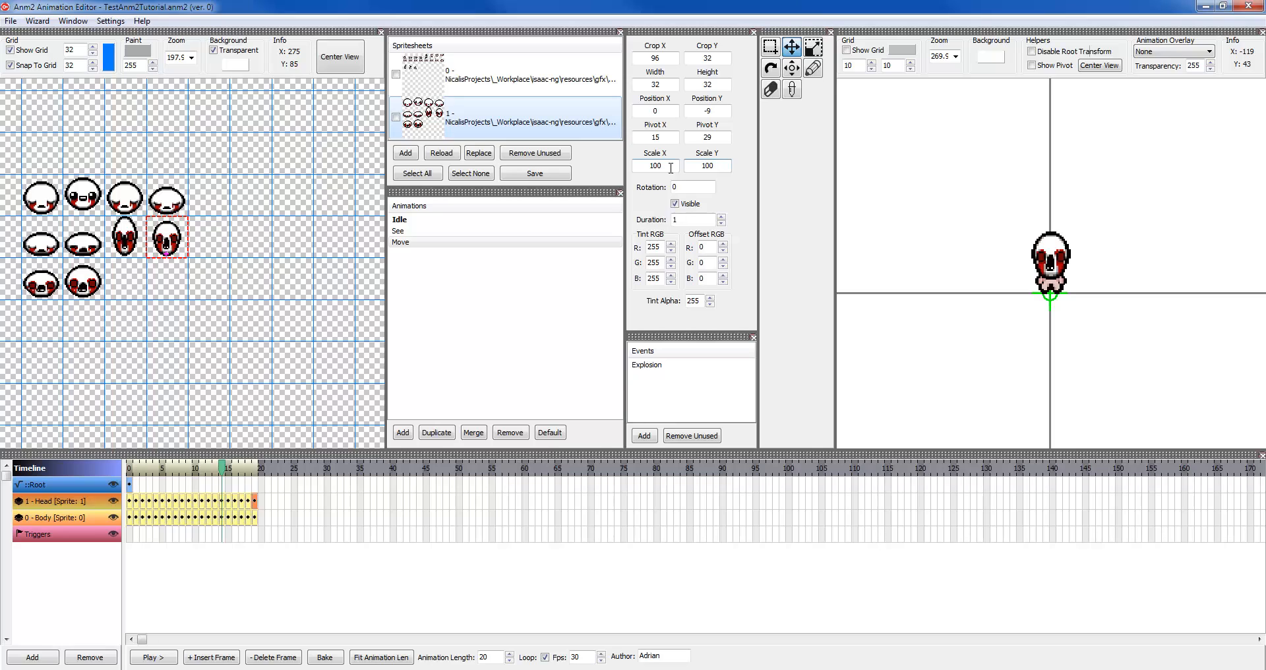
Play and stop the Move animation, and zoom in on the character in the preview
{"action": "left_click", "coordinate": [152, 658]}
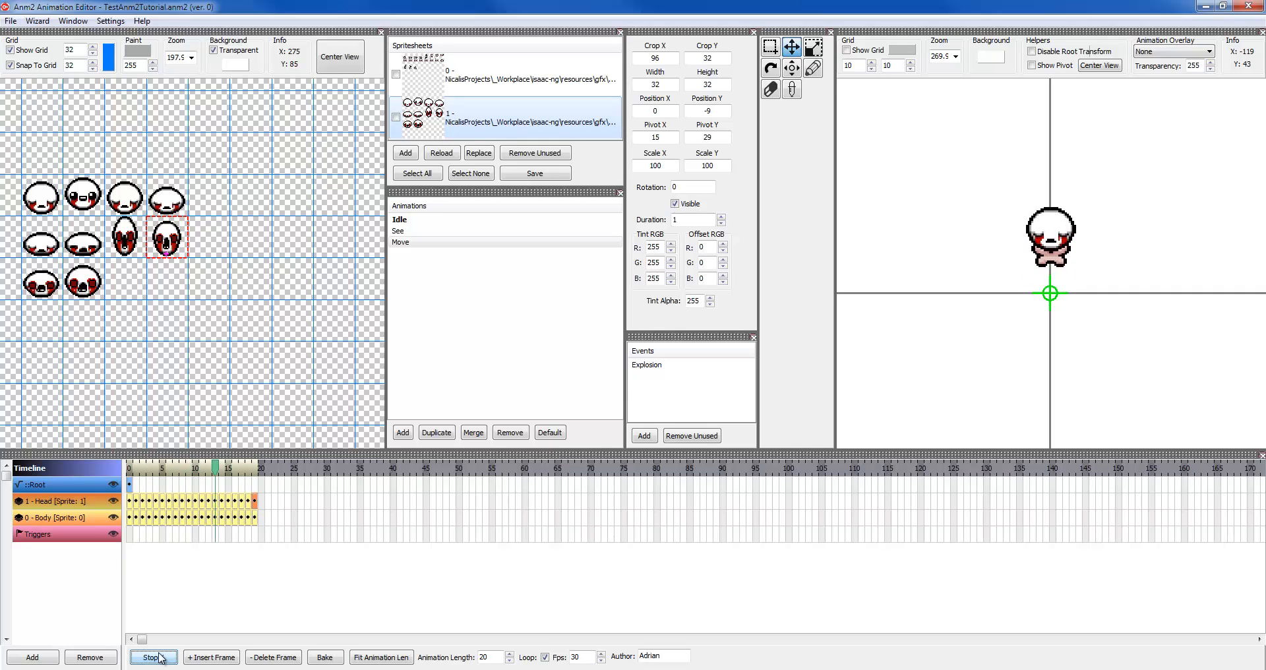
{"action": "left_click", "coordinate": [159, 658]}
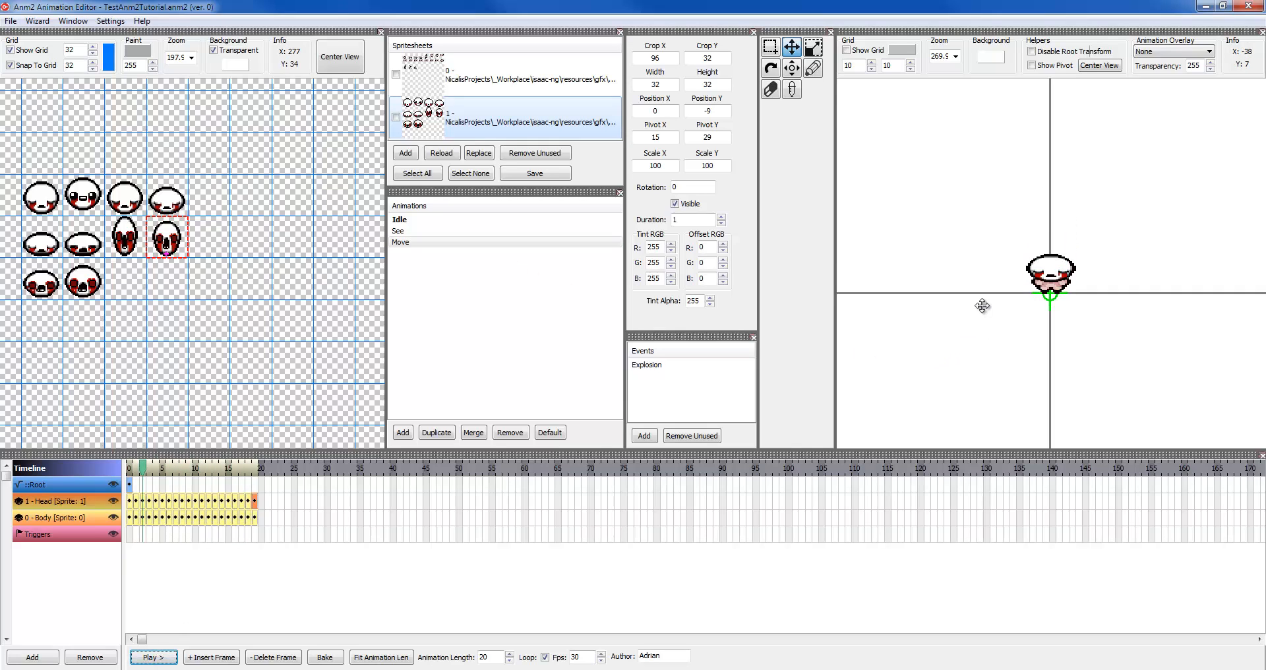
{"action": "left_click_drag", "start_coordinate": [983, 305], "coordinate": [999, 271]}
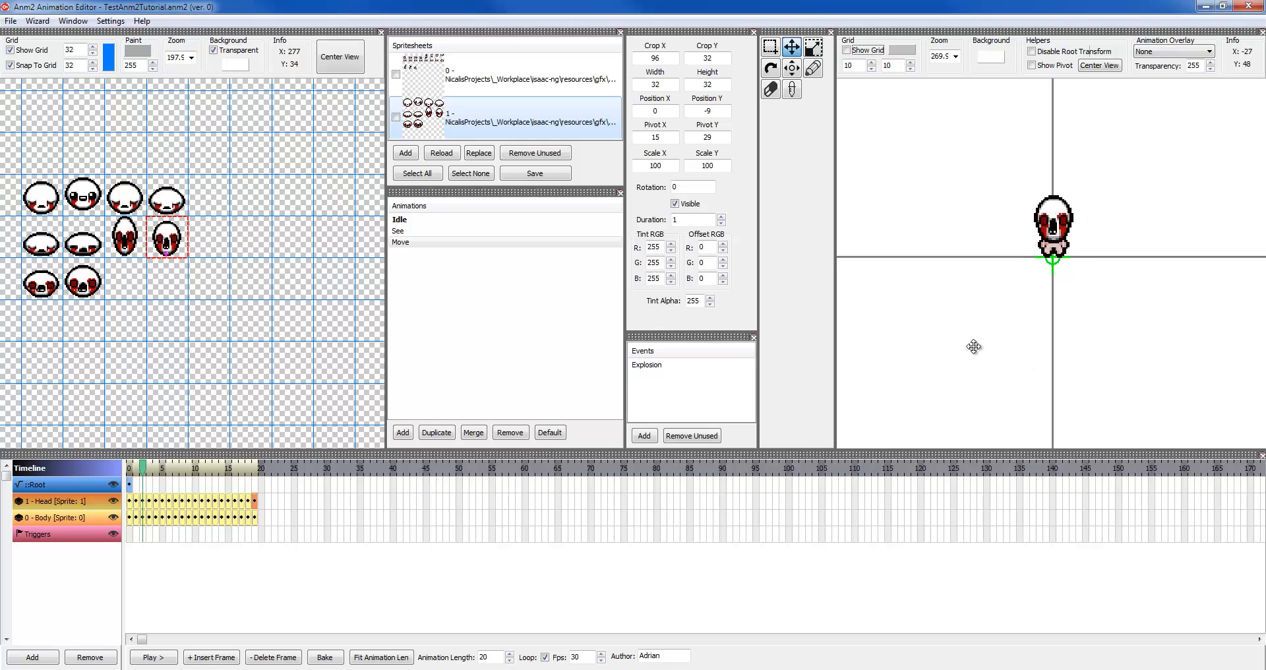
{"action": "scroll", "coordinate": [974, 346], "scroll_direction": "up", "scroll_amount": 3}
{"action": "left_click_drag", "start_coordinate": [1015, 352], "coordinate": [966, 230]}
{"action": "scroll", "coordinate": [977, 346], "scroll_direction": "up", "scroll_amount": 8}
{"action": "scroll", "coordinate": [988, 308], "scroll_direction": "up", "scroll_amount": 2}
{"action": "left_click_drag", "start_coordinate": [987, 314], "coordinate": [975, 376]}
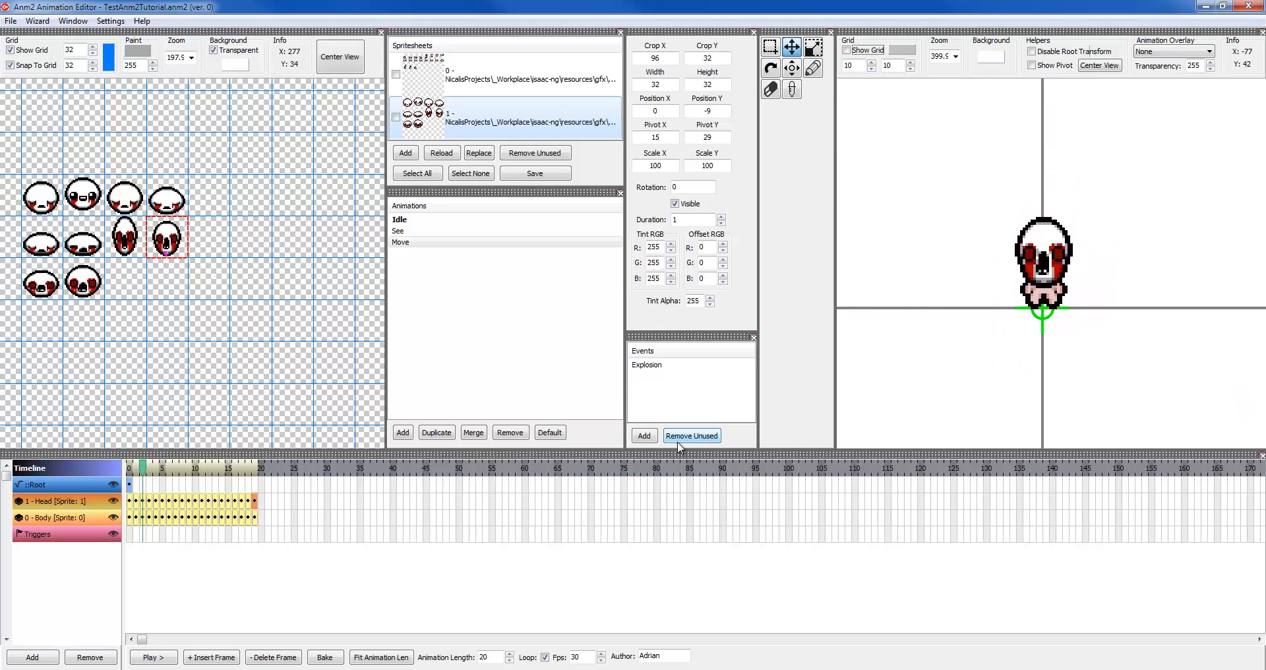
Insert two extra frames into Move's Body layer after frame 6 and lengthen two of the following Body frames
{"action": "left_click", "coordinate": [163, 518]}
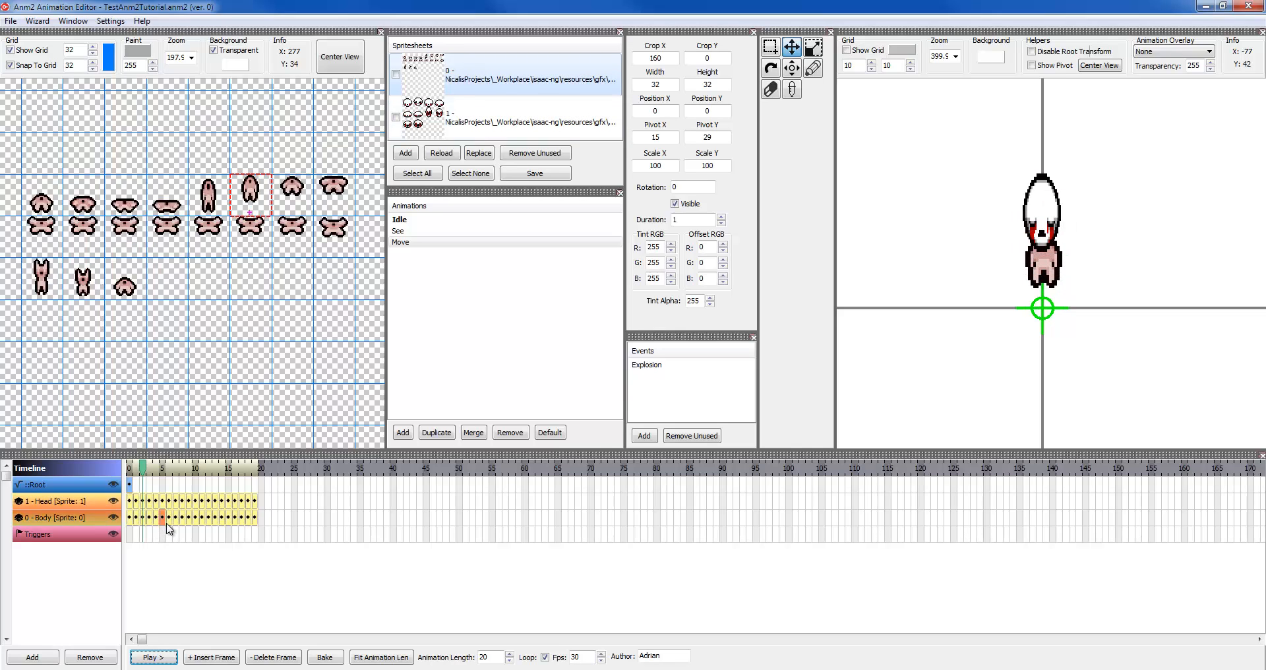
{"action": "key", "text": "Right"}
{"action": "key", "text": "Insert"}
{"action": "key", "text": "Insert"}
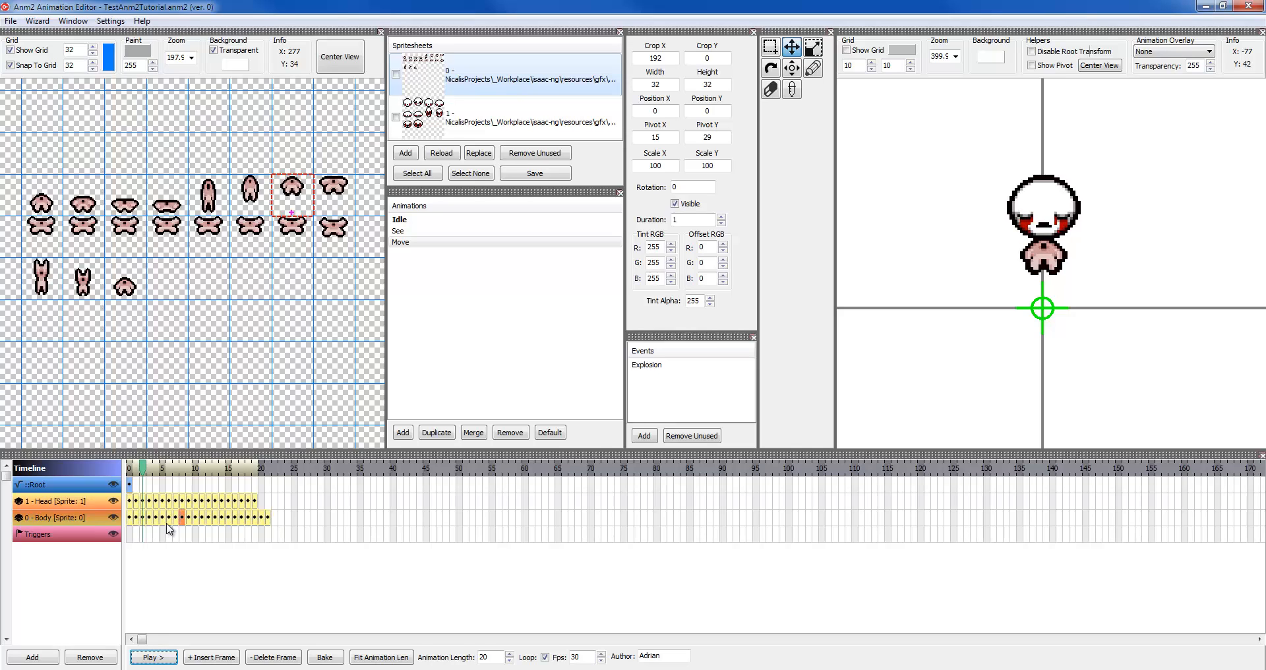
{"action": "key", "text": "Right"}
{"action": "key", "text": "Right"}
{"action": "key", "text": "plus"}
{"action": "key", "text": "plus"}
{"action": "key", "text": "plus"}
{"action": "key", "text": "Right"}
{"action": "key", "text": "Right"}
{"action": "key", "text": "Right"}
{"action": "key", "text": "Right"}
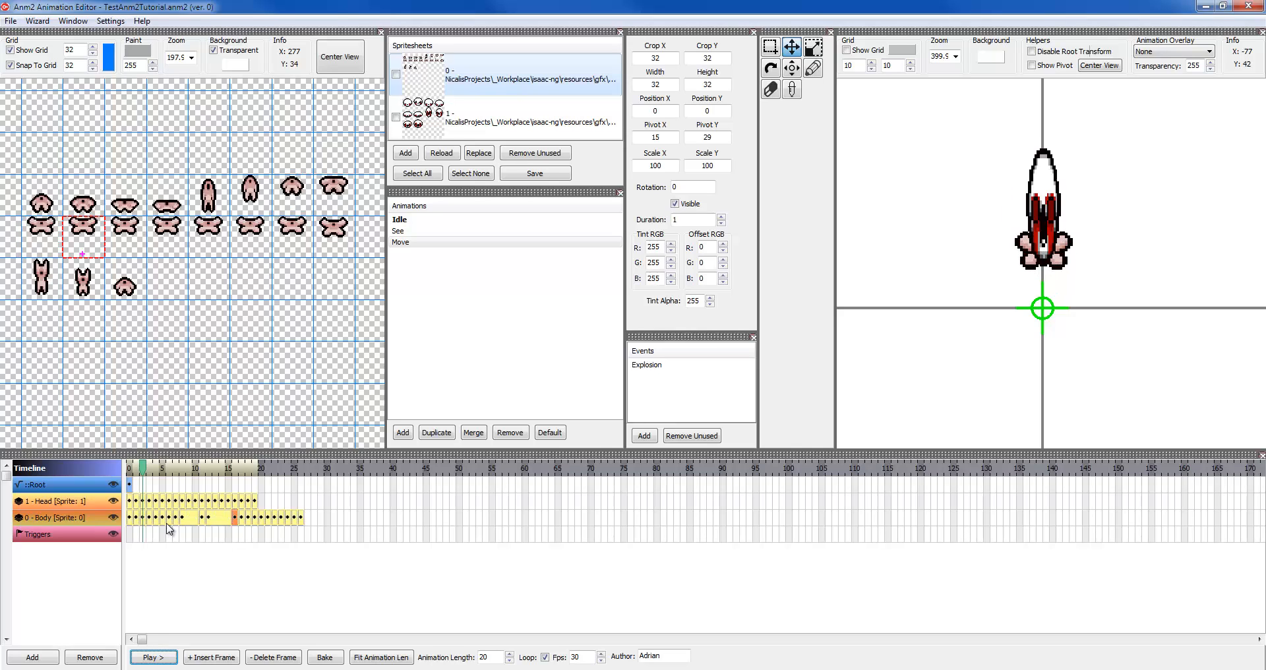
Lengthen the Body frame cropped at 128, 32 to a duration of 5 and the one at 0, 64 to 4
{"action": "key", "text": "plus"}
{"action": "key", "text": "plus"}
{"action": "key", "text": "plus"}
{"action": "key", "text": "plus"}
{"action": "key", "text": "Right"}
{"action": "key", "text": "Right"}
{"action": "key", "text": "Right"}
{"action": "key", "text": "Right"}
{"action": "key", "text": "plus"}
{"action": "key", "text": "plus"}
{"action": "key", "text": "plus"}
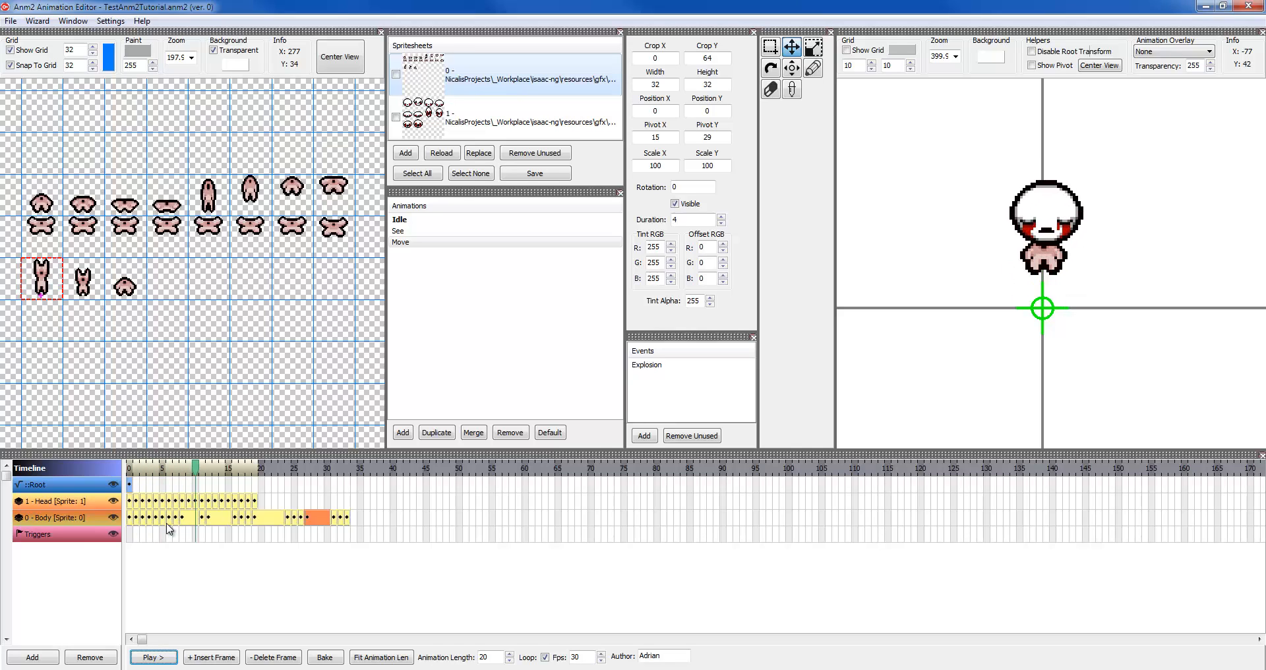
Center the animation preview and turn on the display of pivots
{"action": "left_click", "coordinate": [1095, 65]}
{"action": "left_click", "coordinate": [1031, 66]}
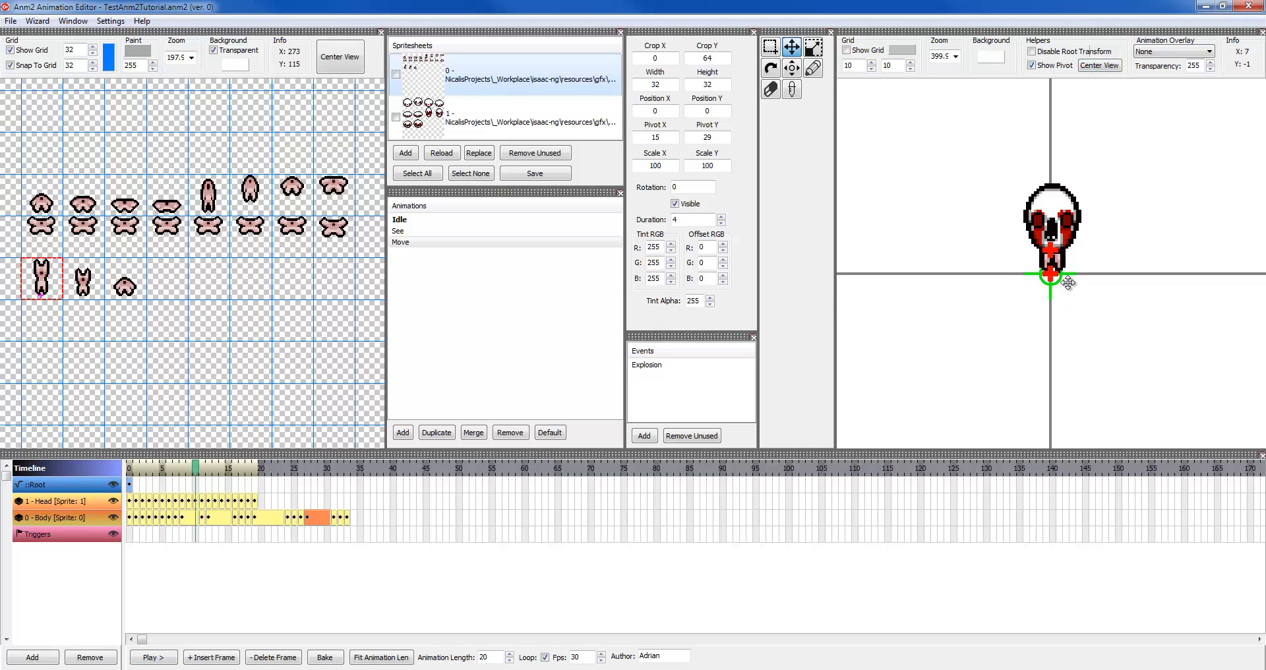
{"action": "left_click", "coordinate": [1039, 66]}
{"action": "left_click", "coordinate": [1039, 66]}
{"action": "mouse_move", "coordinate": [1097, 263]}
{"action": "left_mouse_down"}
{"action": "mouse_move", "coordinate": [1097, 238]}
{"action": "mouse_move", "coordinate": [1097, 255]}
{"action": "left_mouse_up"}
{"action": "left_click_drag", "start_coordinate": [1094, 195], "coordinate": [1093, 213]}
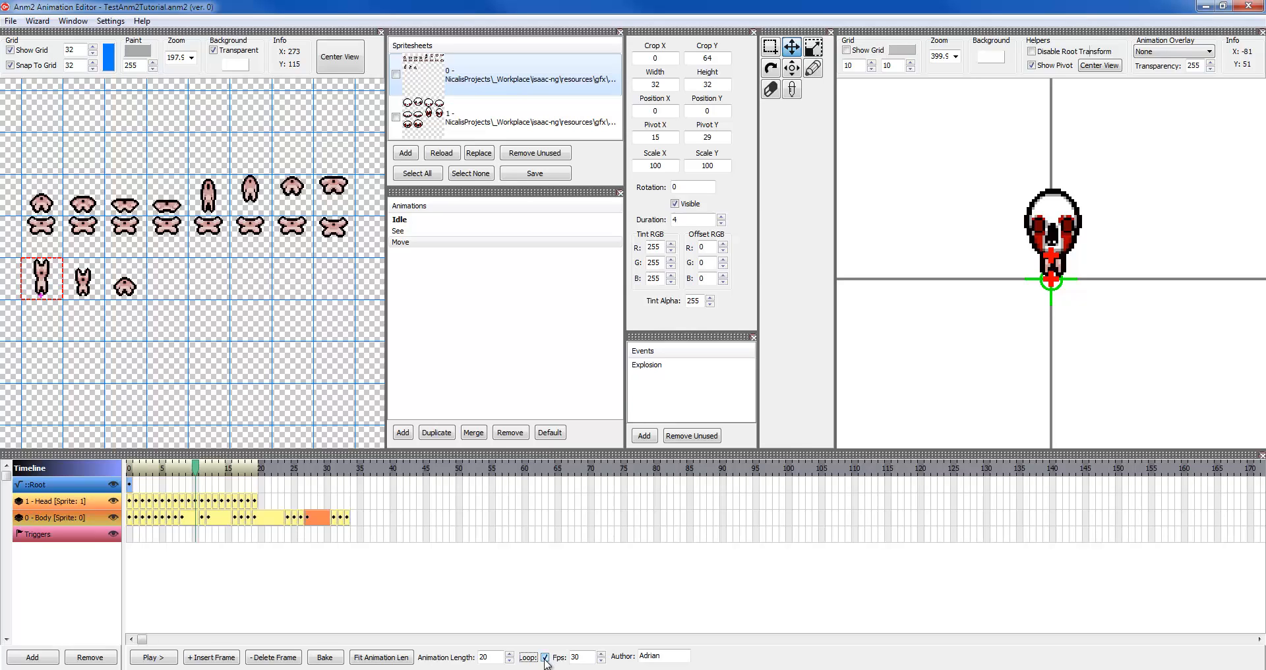
{"action": "left_click_drag", "start_coordinate": [981, 298], "coordinate": [981, 320]}
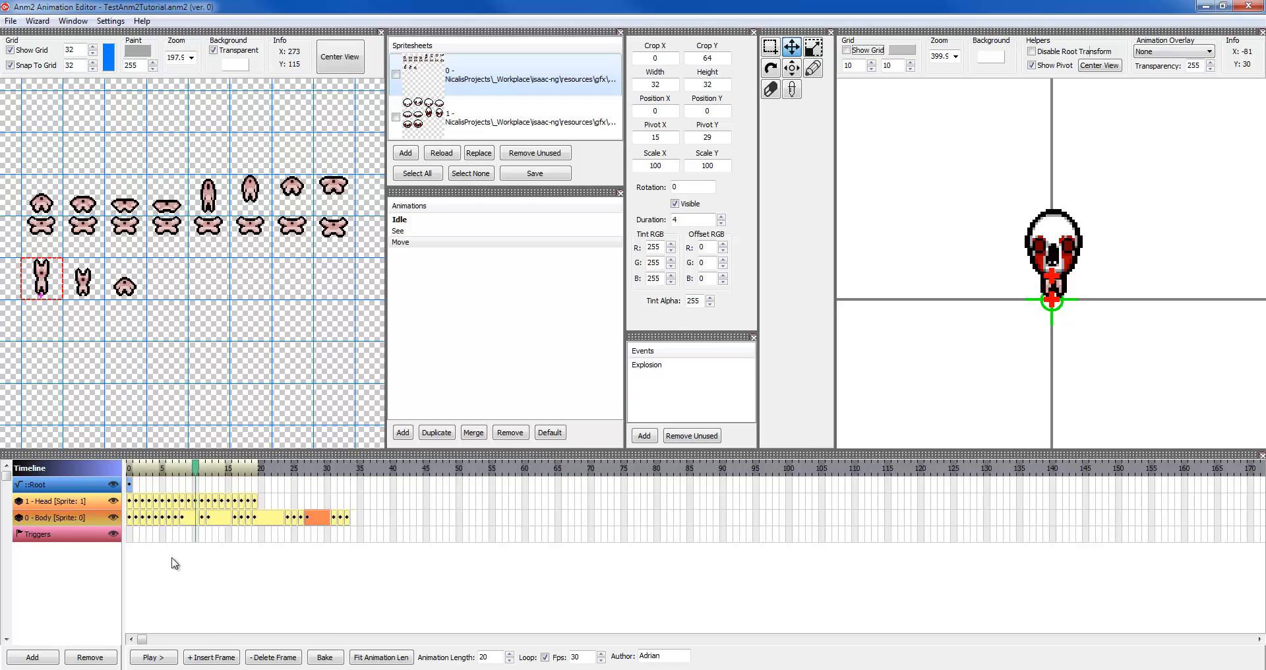
Clear the frame selection and open the animation's Fps value for editing
{"action": "left_click", "coordinate": [71, 551]}
{"action": "left_click_drag", "start_coordinate": [1041, 287], "coordinate": [1042, 284]}
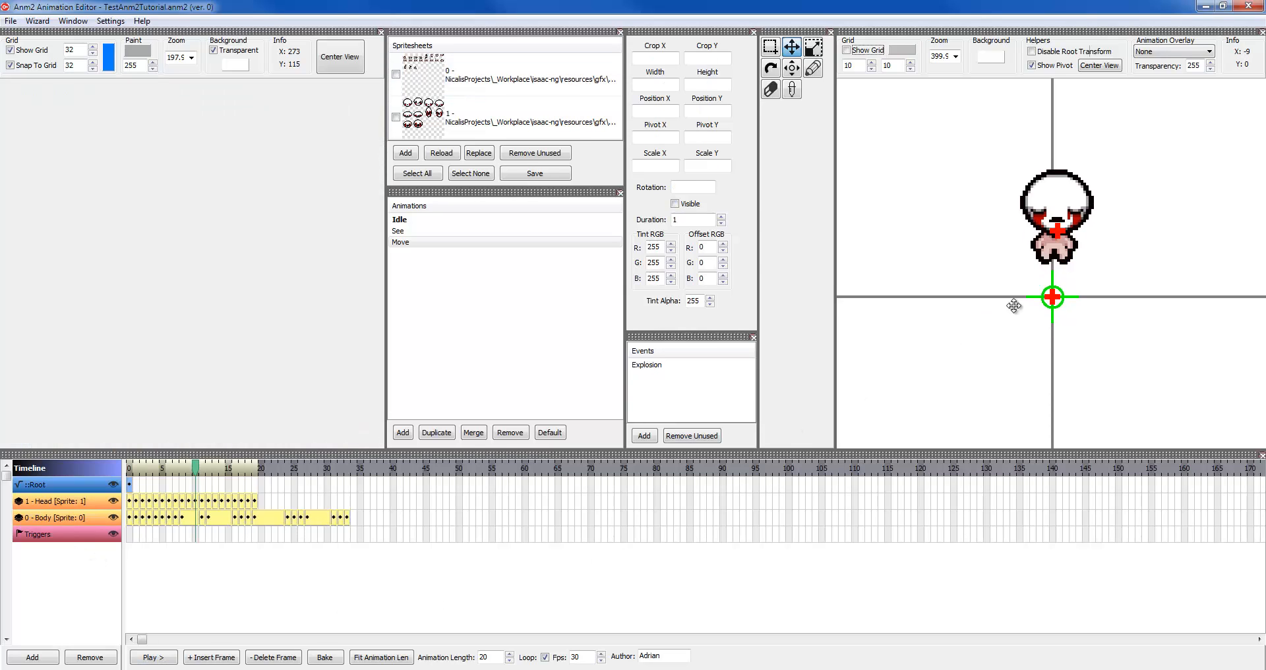
{"action": "left_click", "coordinate": [581, 657]}
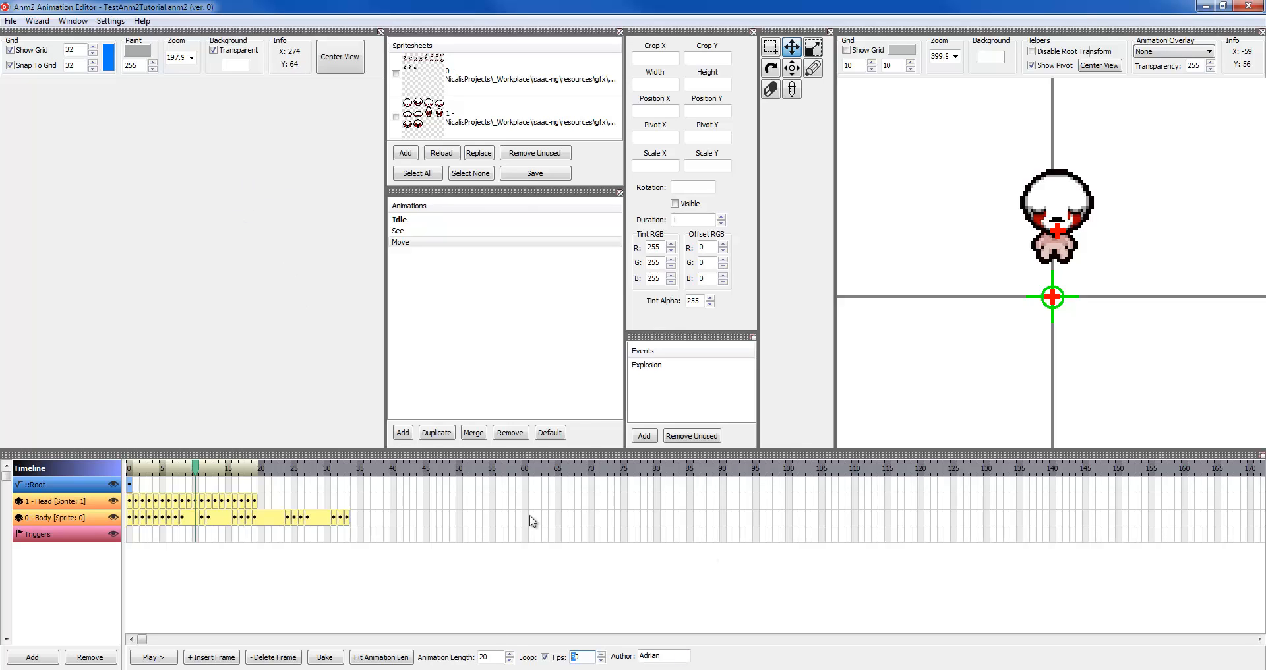
Set the spritesheet view to 100 zoom, center it, and select the Body frame starting at frame 19
{"action": "left_click", "coordinate": [191, 58]}
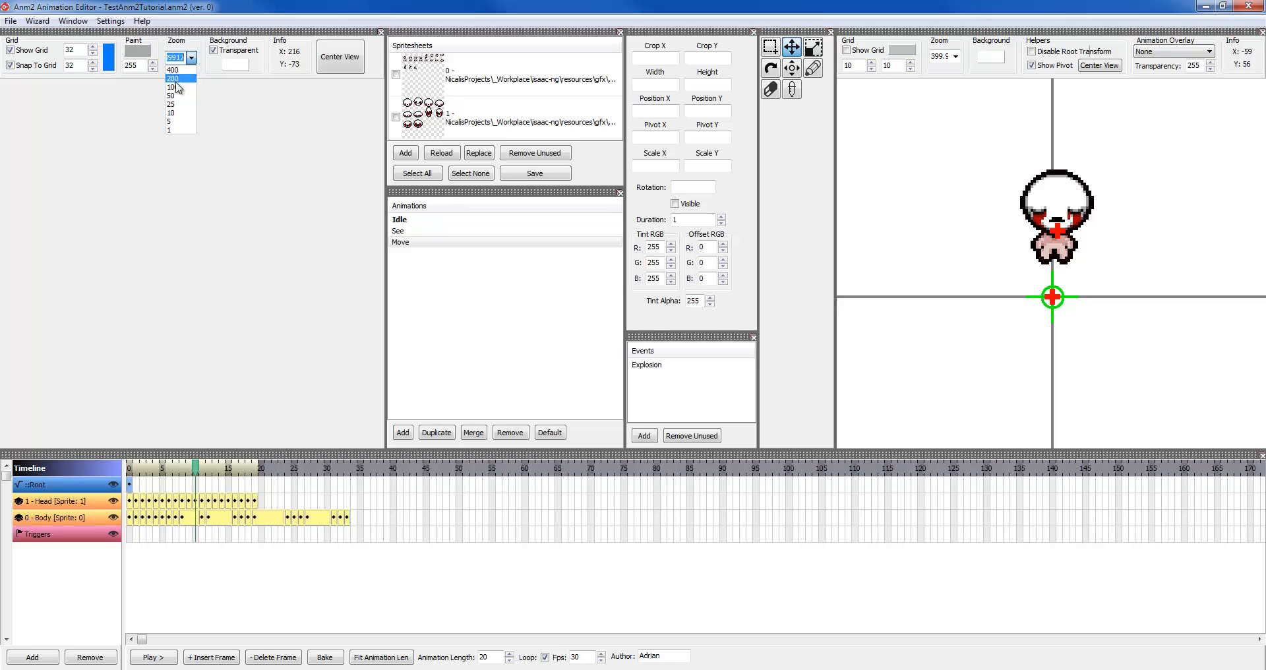
{"action": "left_click", "coordinate": [176, 88]}
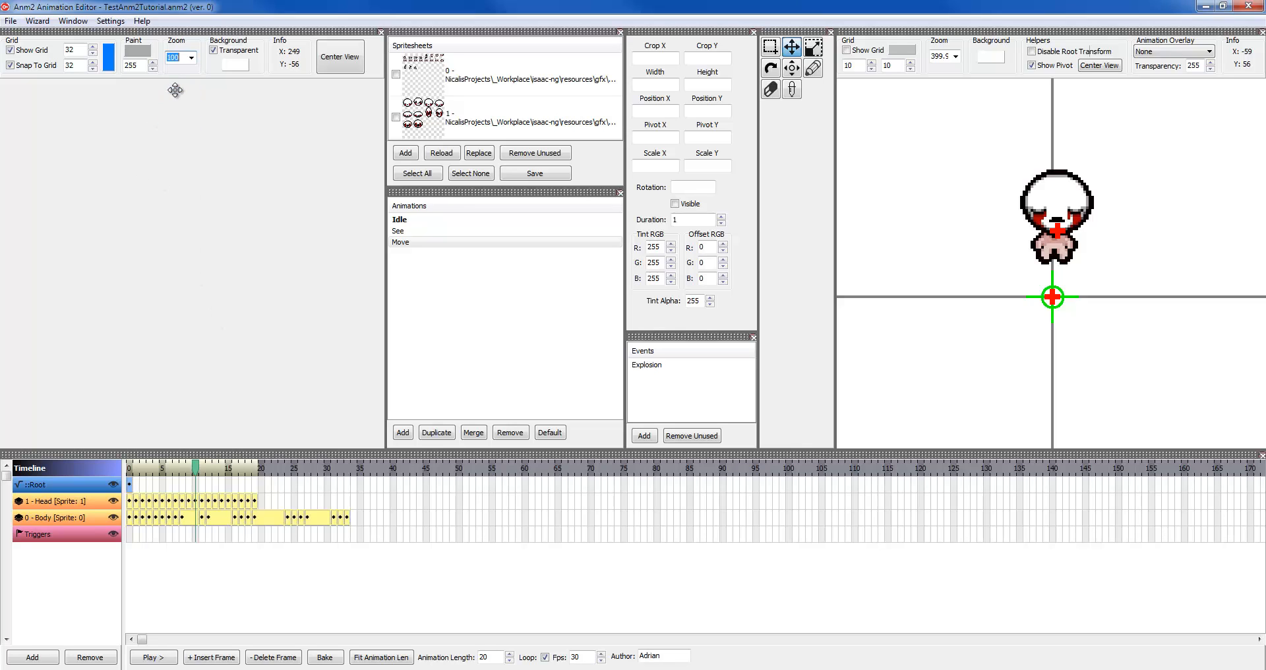
{"action": "left_click", "coordinate": [341, 61]}
{"action": "left_click", "coordinate": [271, 525]}
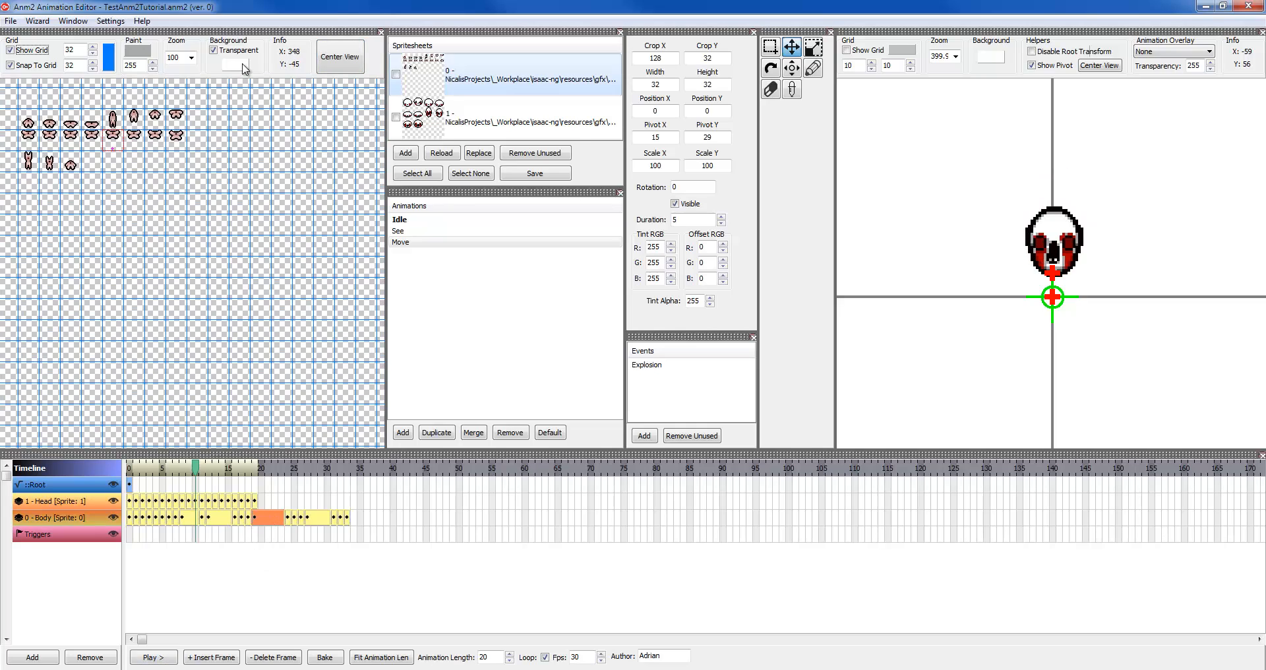
Set the spritesheet view to 200 zoom and magnify the body sprites further
{"action": "left_click", "coordinate": [190, 57]}
{"action": "left_click", "coordinate": [174, 79]}
{"action": "scroll", "coordinate": [192, 198], "scroll_direction": "up", "scroll_amount": 5}
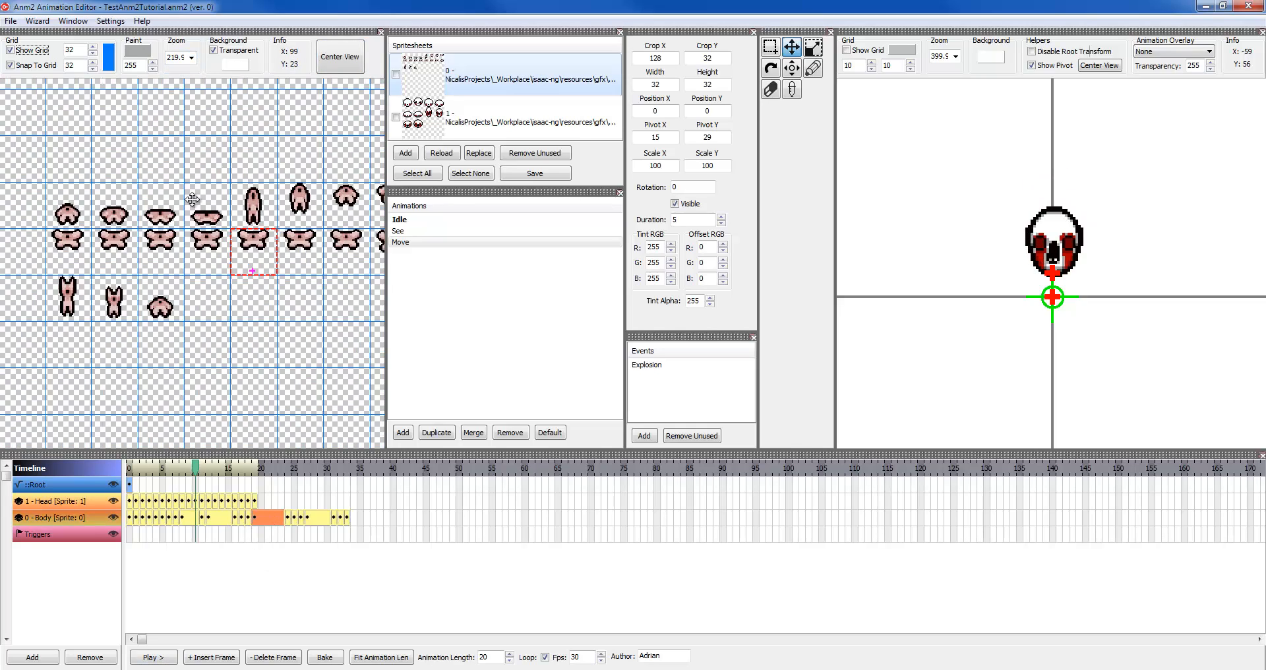
{"action": "scroll", "coordinate": [258, 349], "scroll_direction": "up", "scroll_amount": 8}
{"action": "left_click_drag", "start_coordinate": [257, 350], "coordinate": [248, 396]}
{"action": "scroll", "coordinate": [229, 272], "scroll_direction": "down", "scroll_amount": 7}
Change the spritesheet grid color to orange and open the paint opacity value for editing
{"action": "left_click", "coordinate": [105, 61]}
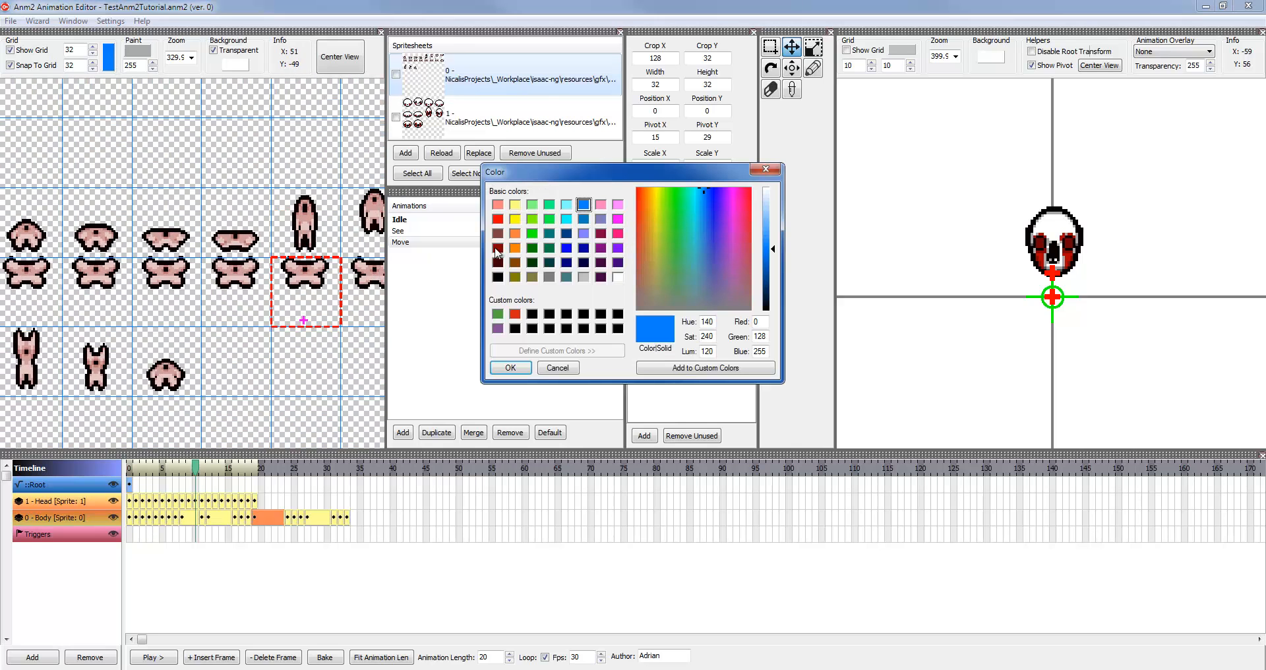
{"action": "left_click", "coordinate": [514, 248]}
{"action": "left_click", "coordinate": [509, 368]}
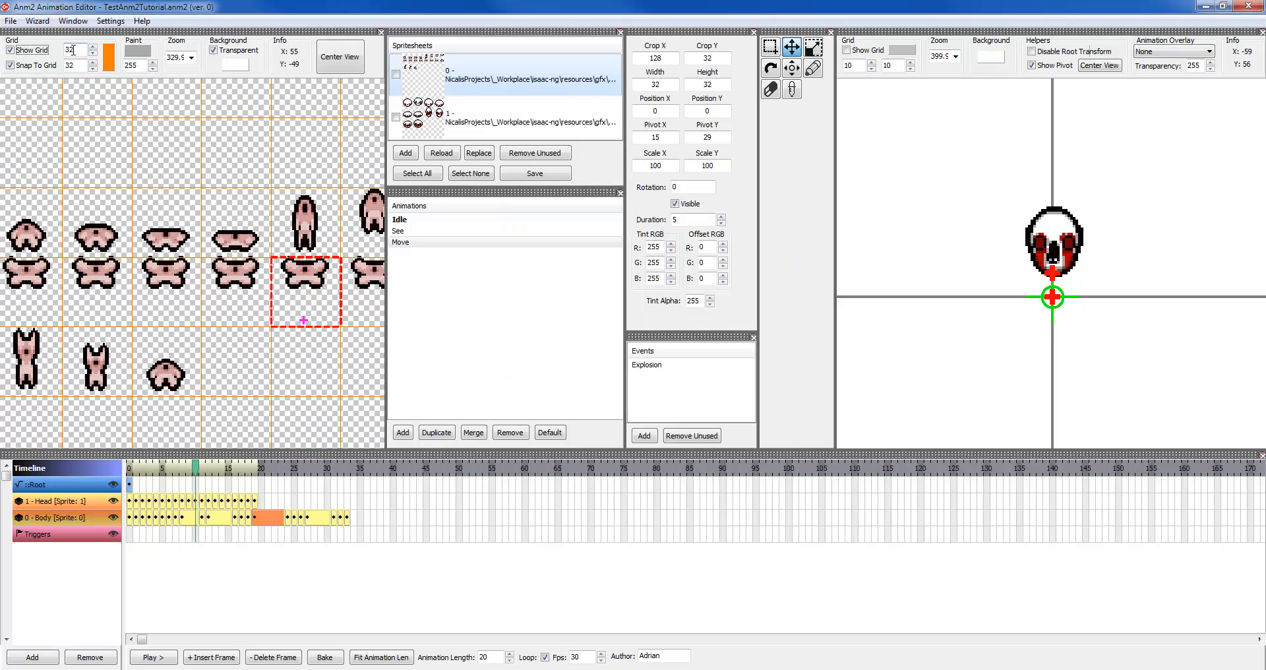
{"action": "double_click", "coordinate": [74, 49]}
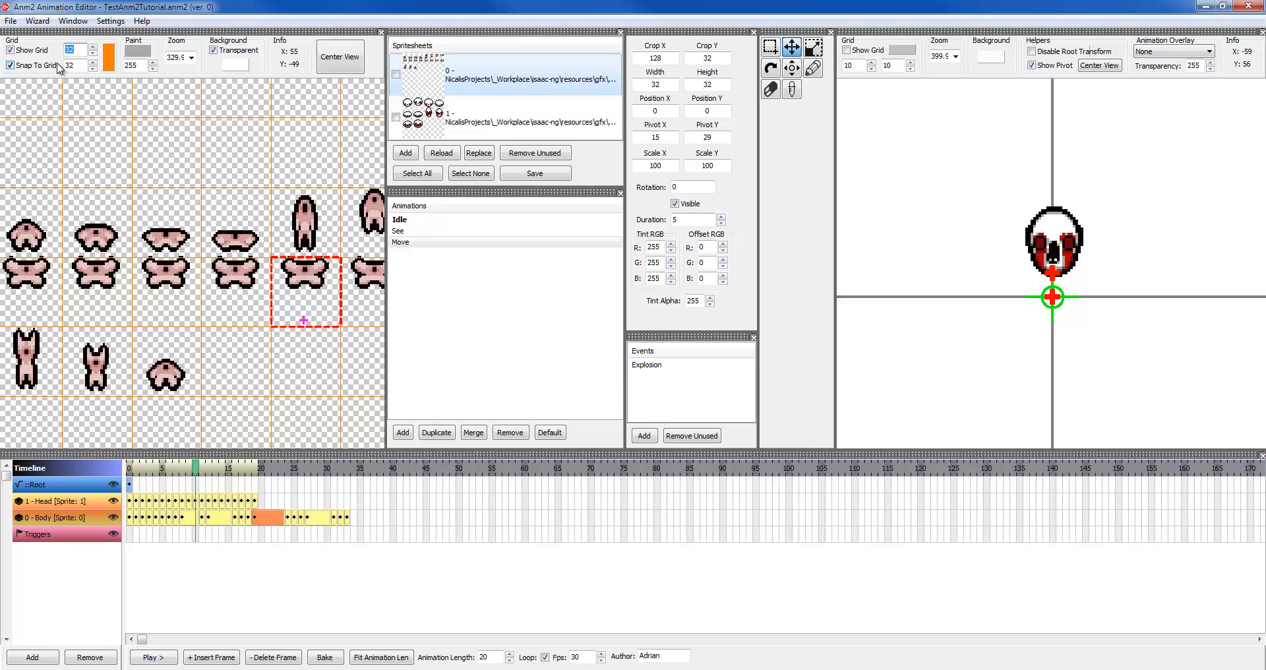
{"action": "double_click", "coordinate": [141, 65]}
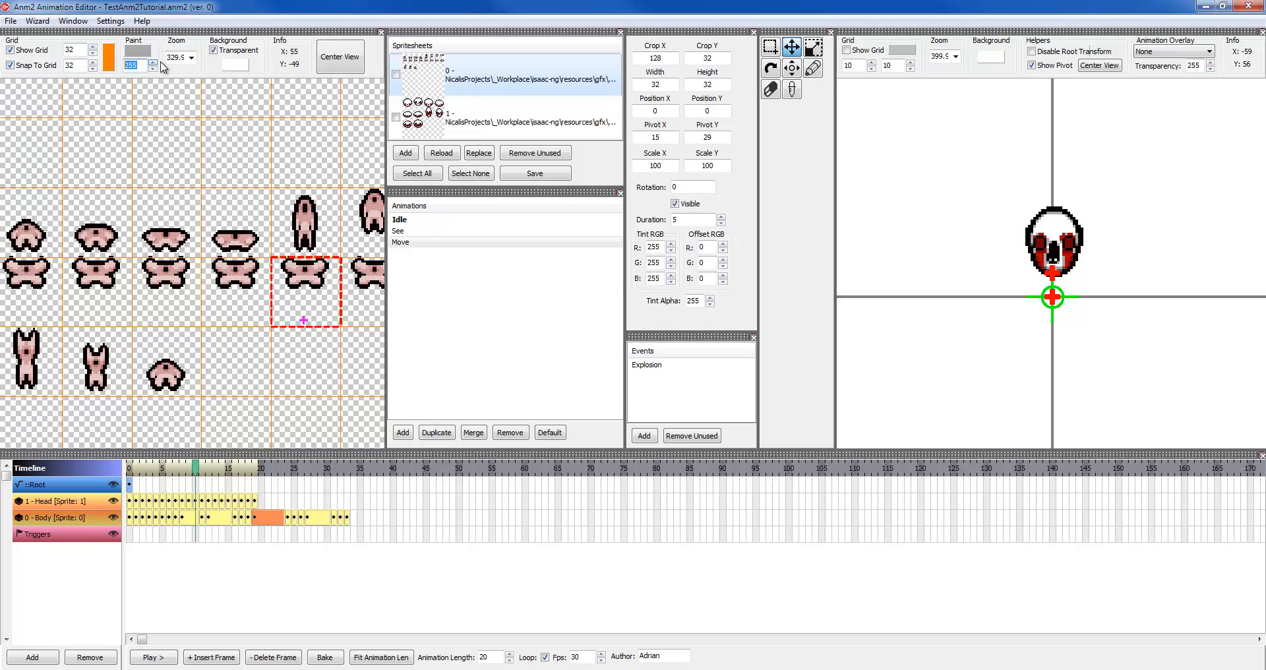
Turn off the spritesheet view's transparent background and set the background color to bright green
{"action": "left_click", "coordinate": [229, 52]}
{"action": "left_click", "coordinate": [229, 51]}
{"action": "left_click", "coordinate": [229, 51]}
{"action": "left_click", "coordinate": [234, 64]}
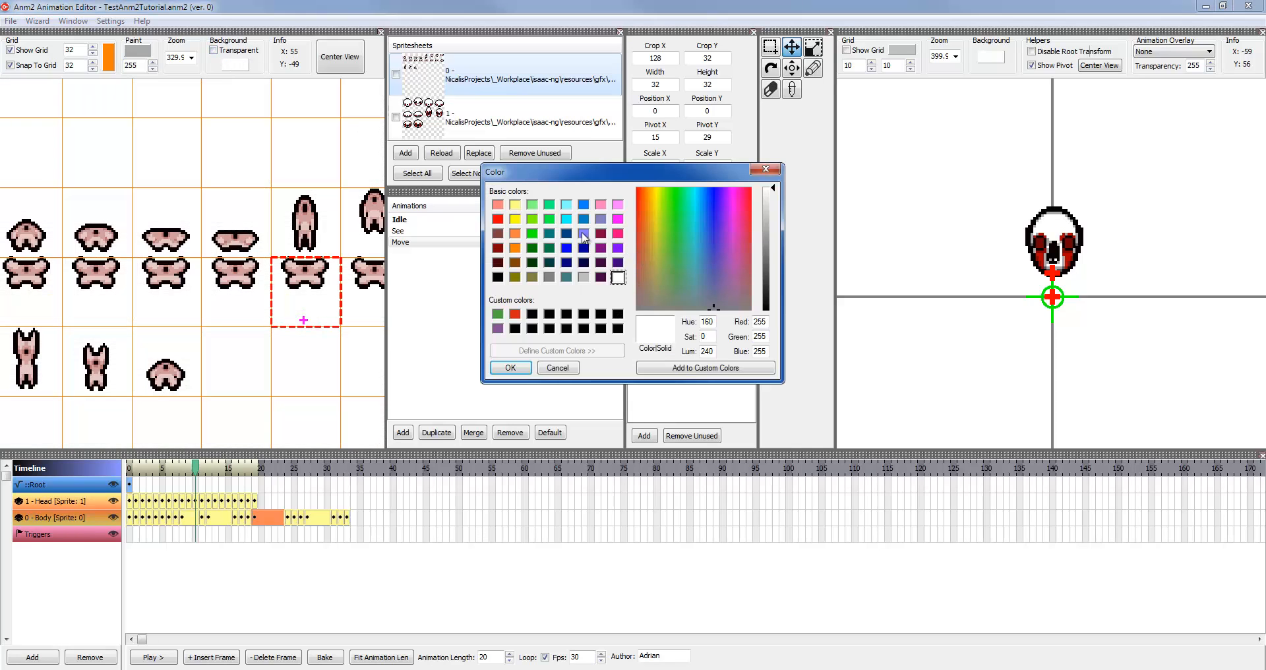
{"action": "left_click", "coordinate": [532, 219]}
{"action": "left_click", "coordinate": [507, 368]}
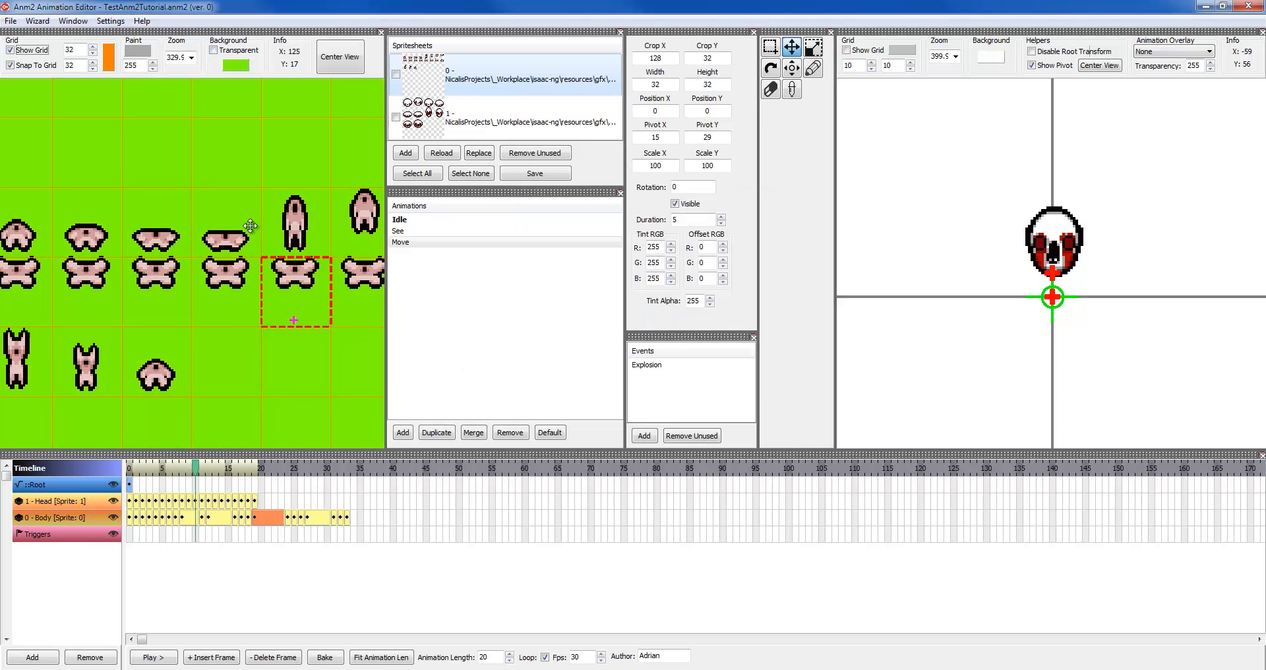
Toggle the animation preview's grid on and off and look through its zoom presets
{"action": "left_click", "coordinate": [869, 54]}
{"action": "left_click", "coordinate": [870, 54]}
{"action": "left_click", "coordinate": [870, 54]}
{"action": "left_click", "coordinate": [871, 54]}
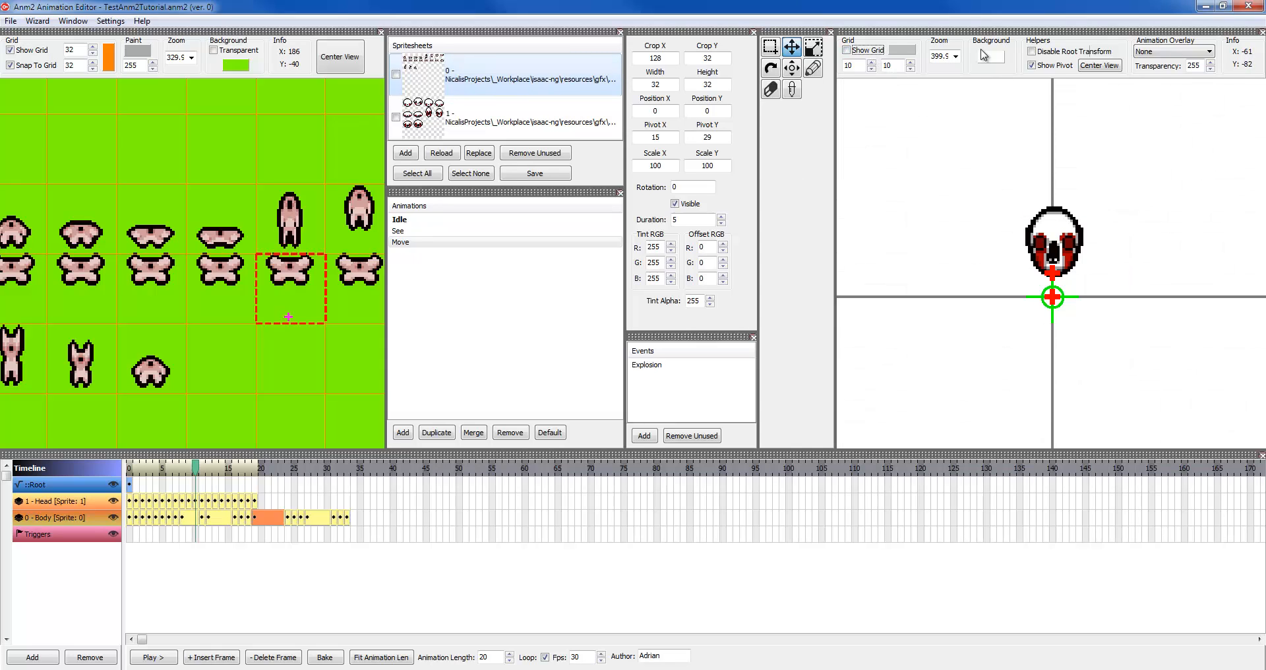
{"action": "left_click", "coordinate": [957, 57]}
{"action": "left_click", "coordinate": [957, 56]}
{"action": "left_click", "coordinate": [1050, 55]}
Select the Move animation's Root frame and rotate it to about 145 degrees
{"action": "left_click", "coordinate": [130, 486]}
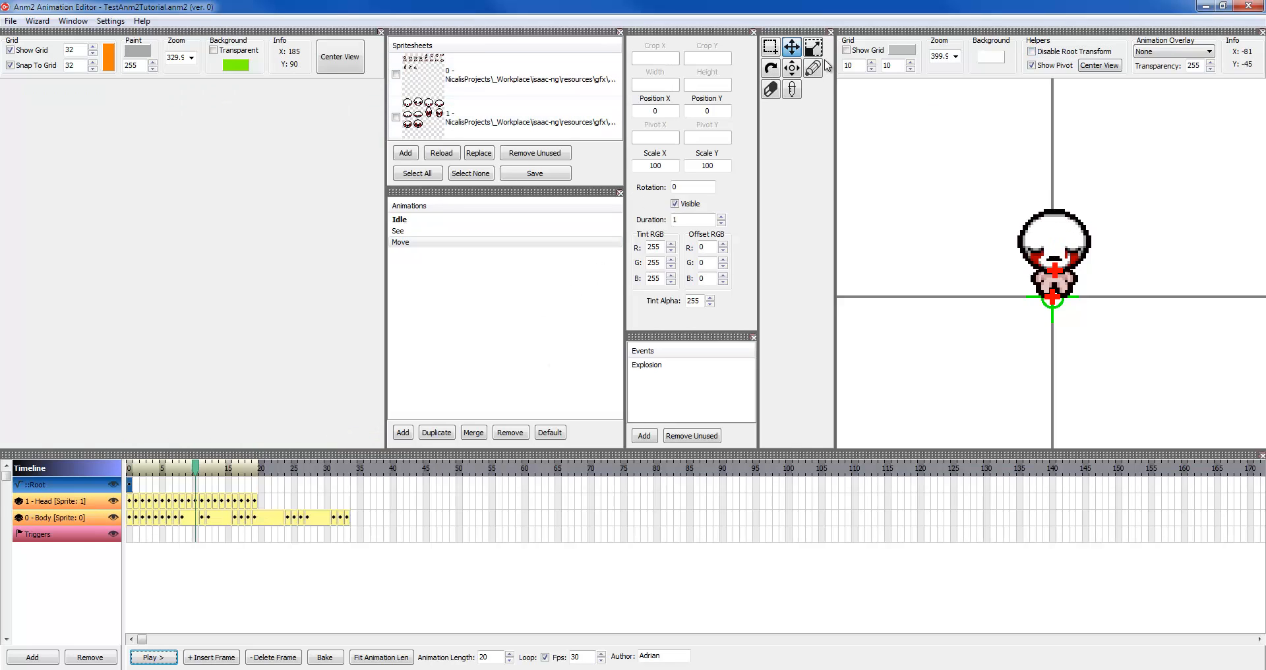
{"action": "left_click", "coordinate": [773, 68]}
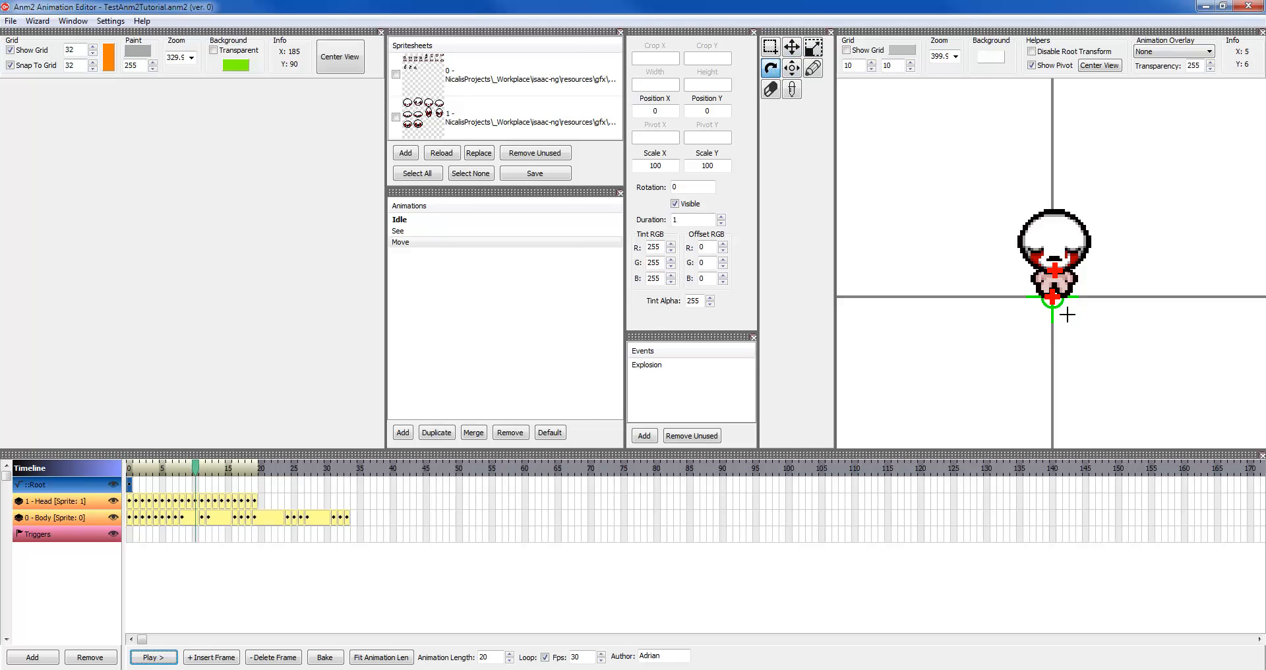
{"action": "left_click_drag", "start_coordinate": [1067, 314], "coordinate": [573, 669]}
{"action": "mouse_move", "coordinate": [190, 471]}
{"action": "left_mouse_down"}
{"action": "mouse_move", "coordinate": [168, 468]}
{"action": "mouse_move", "coordinate": [270, 461]}
{"action": "mouse_move", "coordinate": [129, 466]}
{"action": "mouse_move", "coordinate": [196, 465]}
{"action": "left_mouse_up"}
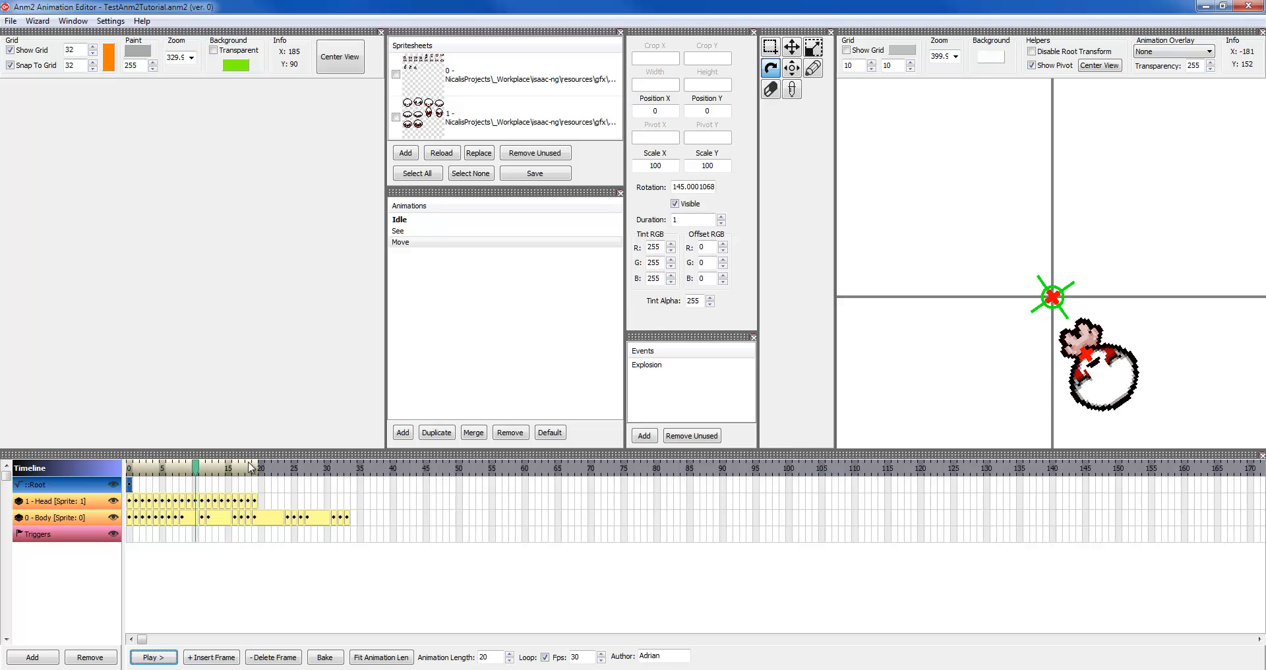
Select the Body frame starting at frame 12 and try moving it in the preview under the rotated root
{"action": "left_click", "coordinate": [217, 520]}
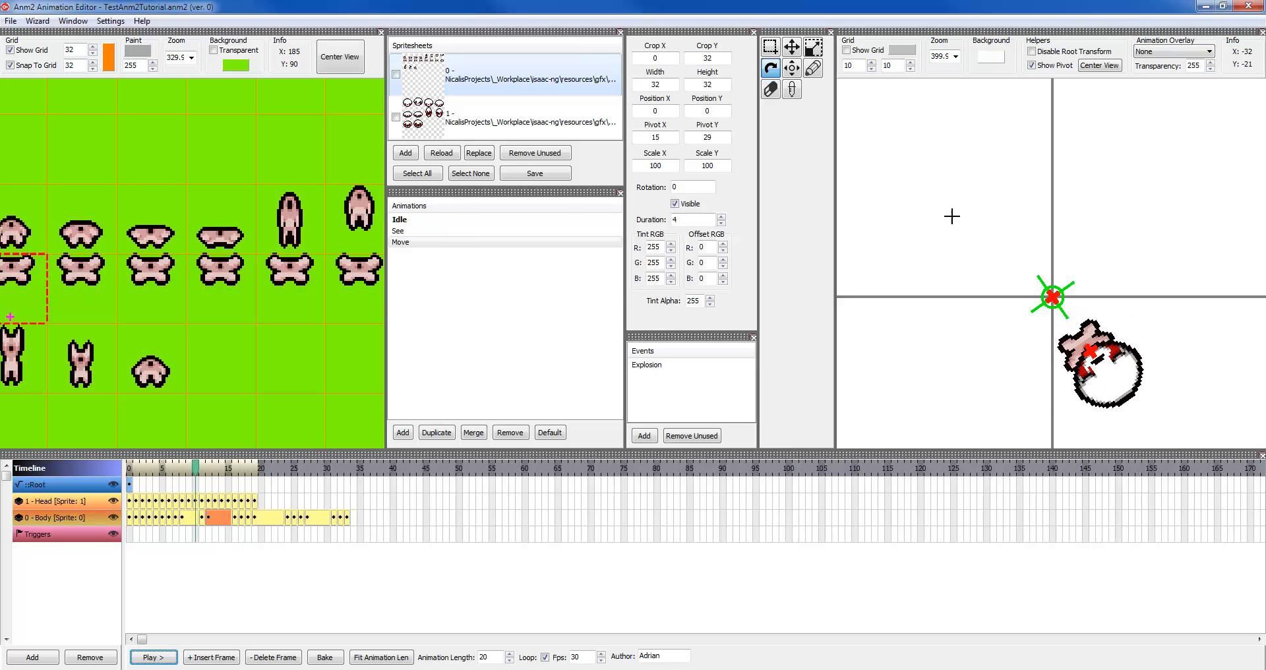
{"action": "left_click", "coordinate": [795, 54]}
{"action": "mouse_move", "coordinate": [1136, 373]}
{"action": "left_mouse_down"}
{"action": "mouse_move", "coordinate": [1182, 325]}
{"action": "mouse_move", "coordinate": [1180, 370]}
{"action": "mouse_move", "coordinate": [1074, 220]}
{"action": "mouse_move", "coordinate": [1147, 432]}
{"action": "mouse_move", "coordinate": [1146, 366]}
{"action": "mouse_move", "coordinate": [1183, 375]}
{"action": "mouse_move", "coordinate": [1211, 298]}
{"action": "mouse_move", "coordinate": [1230, 285]}
{"action": "mouse_move", "coordinate": [1168, 387]}
{"action": "mouse_move", "coordinate": [1131, 394]}
{"action": "left_mouse_up"}
Disable the root transform in the preview and move the selected Body frame to Y position 0
{"action": "left_click", "coordinate": [1053, 53]}
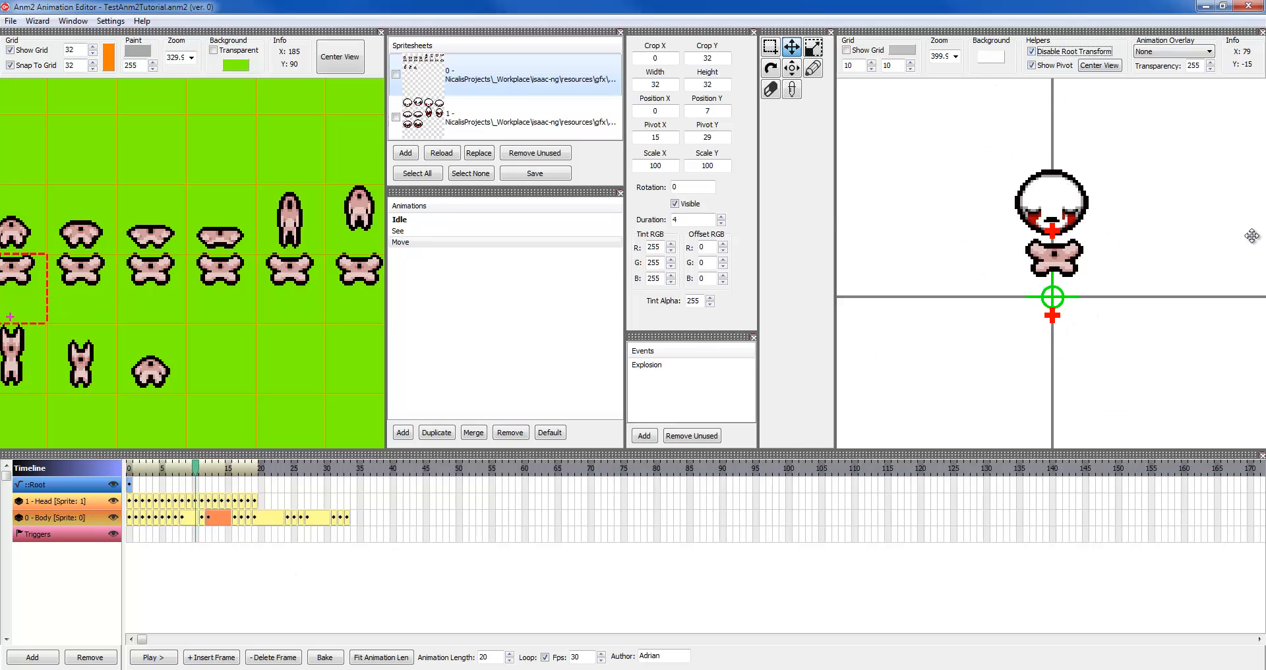
{"action": "left_click_drag", "start_coordinate": [1207, 268], "coordinate": [1164, 256]}
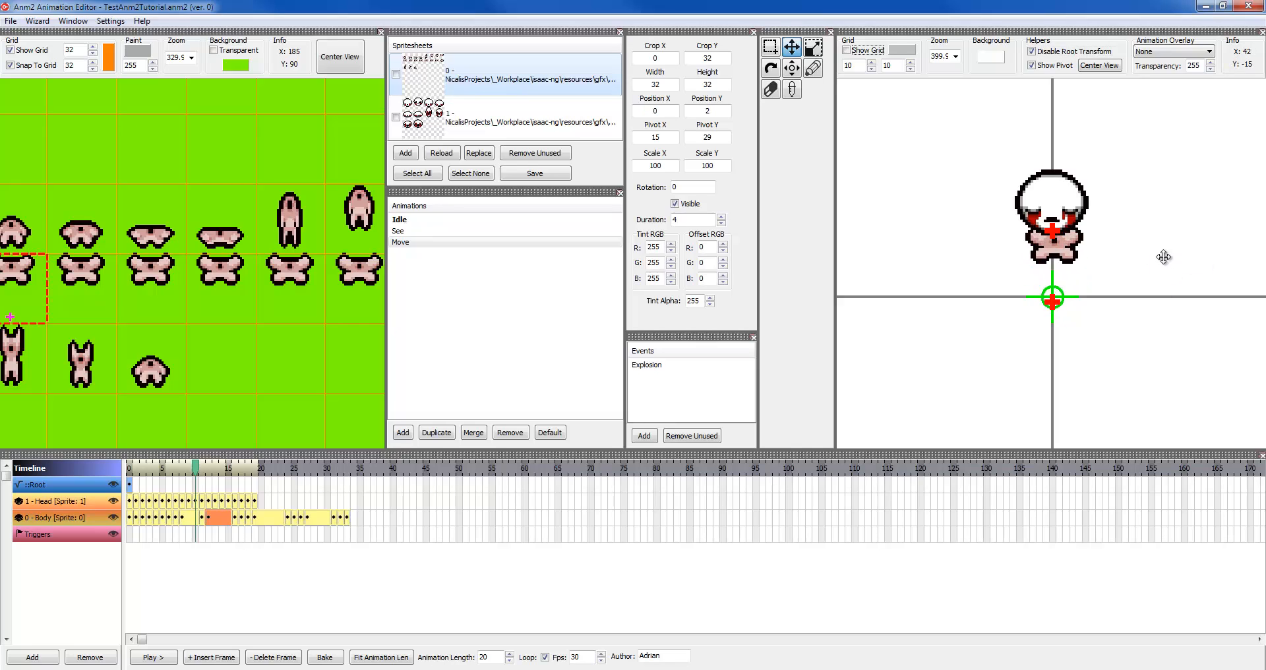
{"action": "key", "text": "Up"}
{"action": "key", "text": "Up"}
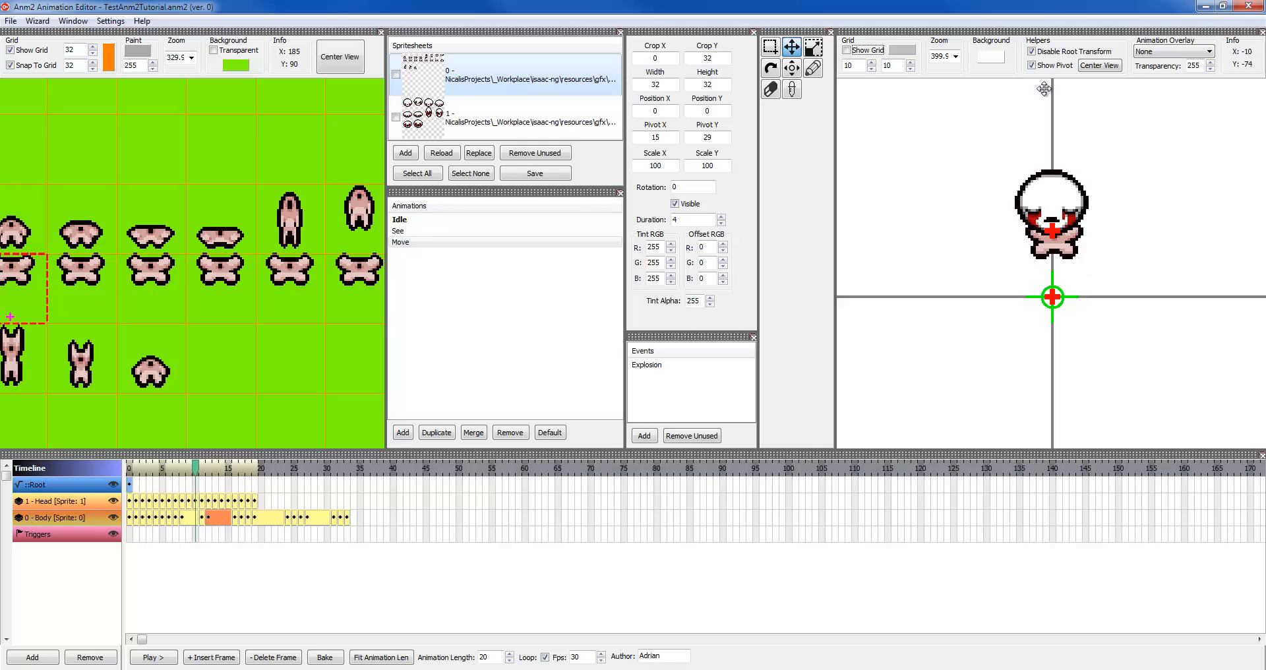
Re-enable the root transform and center the animation preview
{"action": "left_click", "coordinate": [1058, 52]}
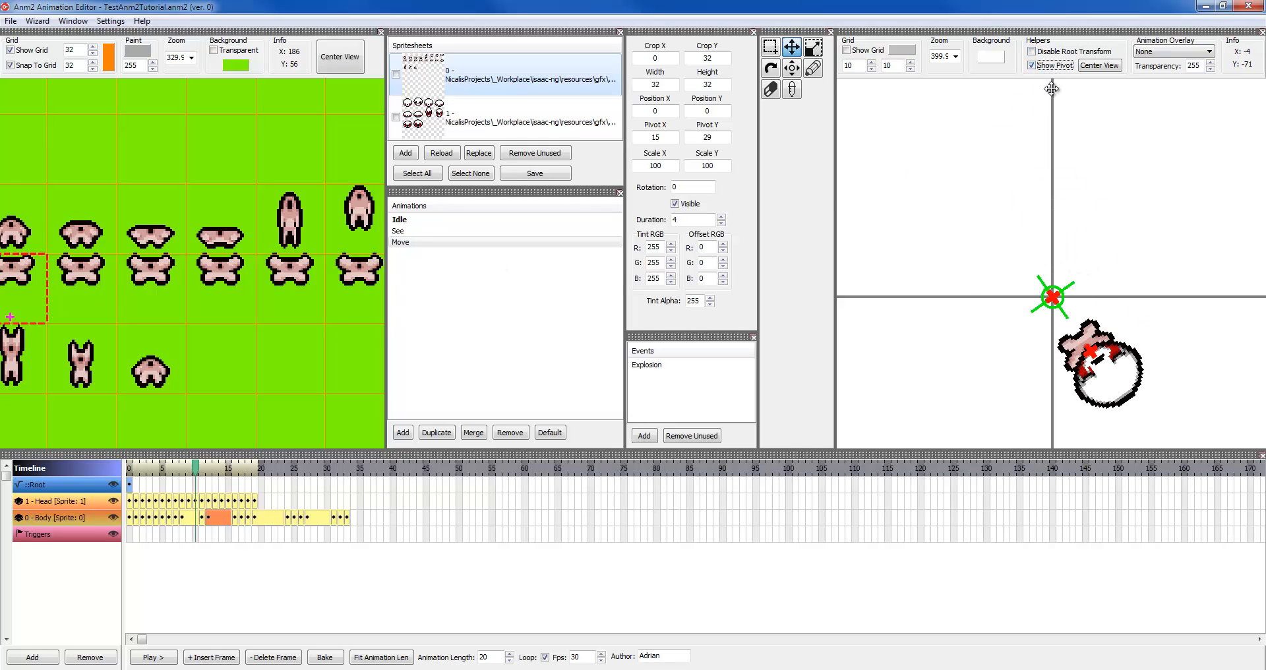
{"action": "left_click", "coordinate": [1100, 65]}
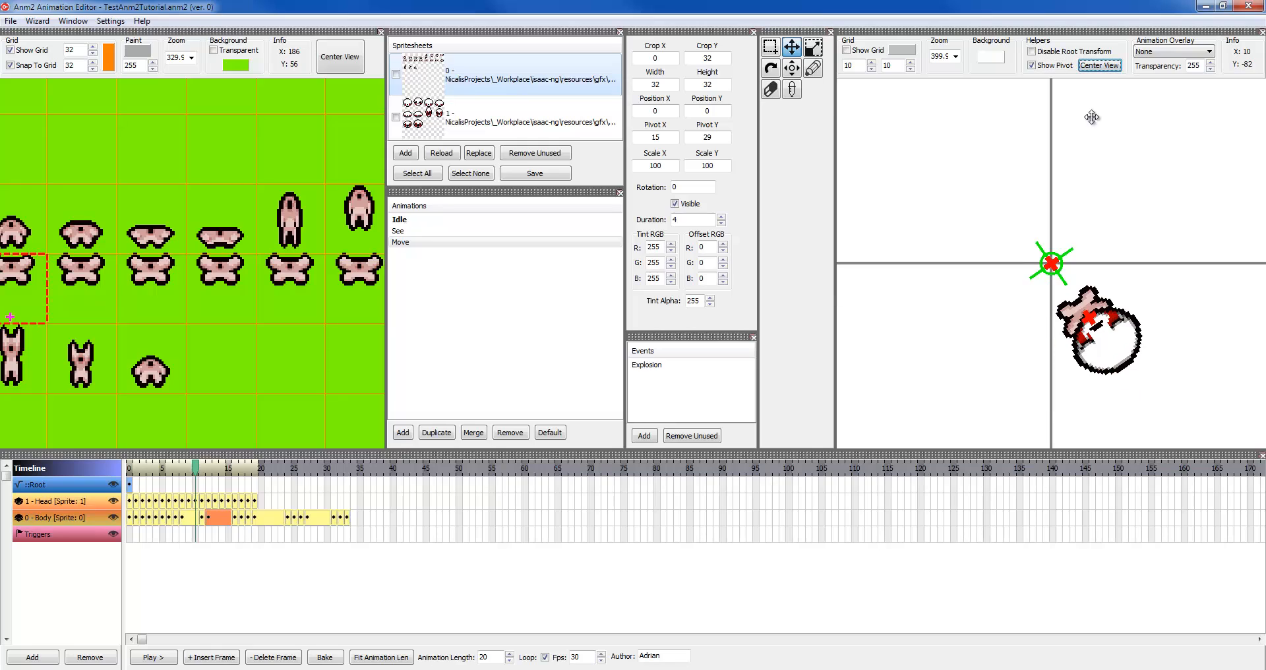
Try the See and Idle animations as preview overlays and reset the overlay to None
{"action": "left_click", "coordinate": [1162, 52]}
{"action": "left_click", "coordinate": [1160, 80]}
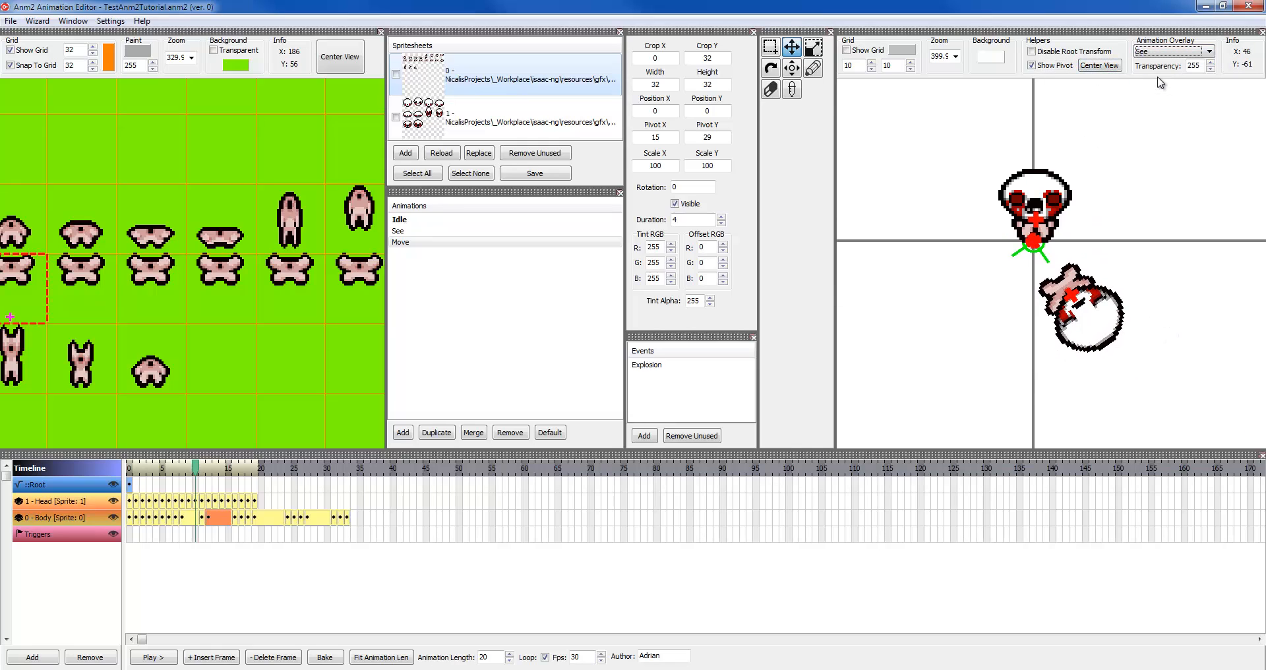
{"action": "left_click", "coordinate": [1164, 51]}
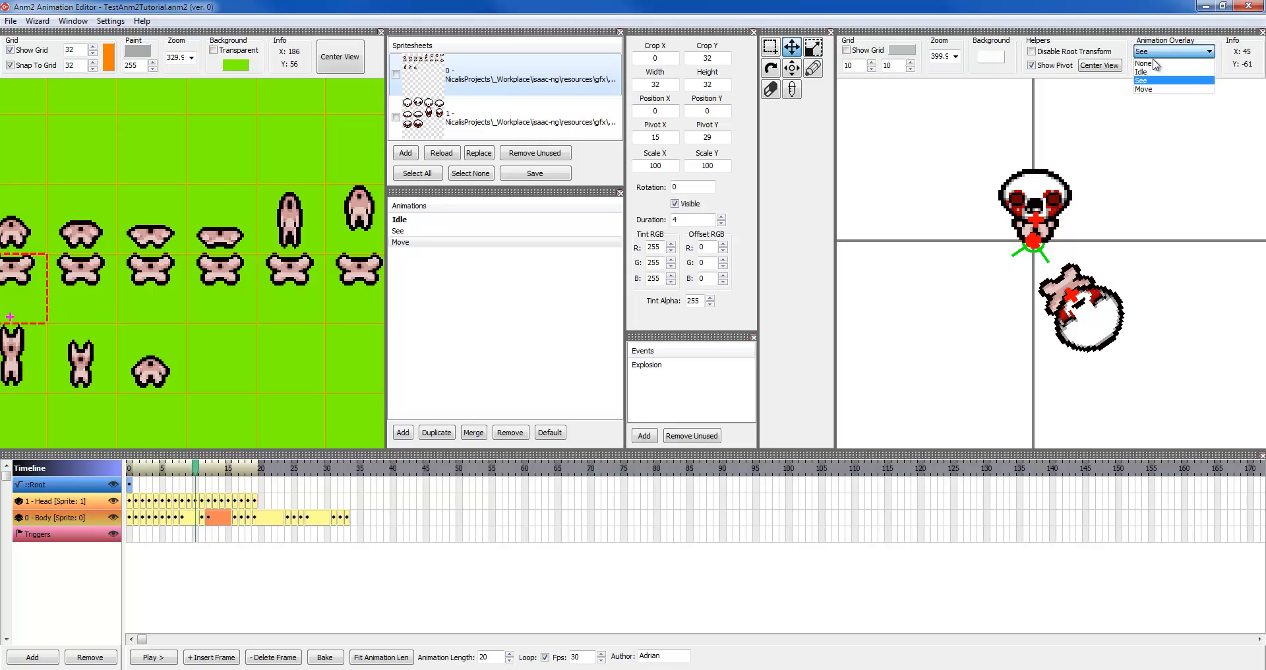
{"action": "left_click", "coordinate": [1147, 72]}
{"action": "left_click", "coordinate": [1164, 52]}
{"action": "left_click", "coordinate": [1151, 64]}
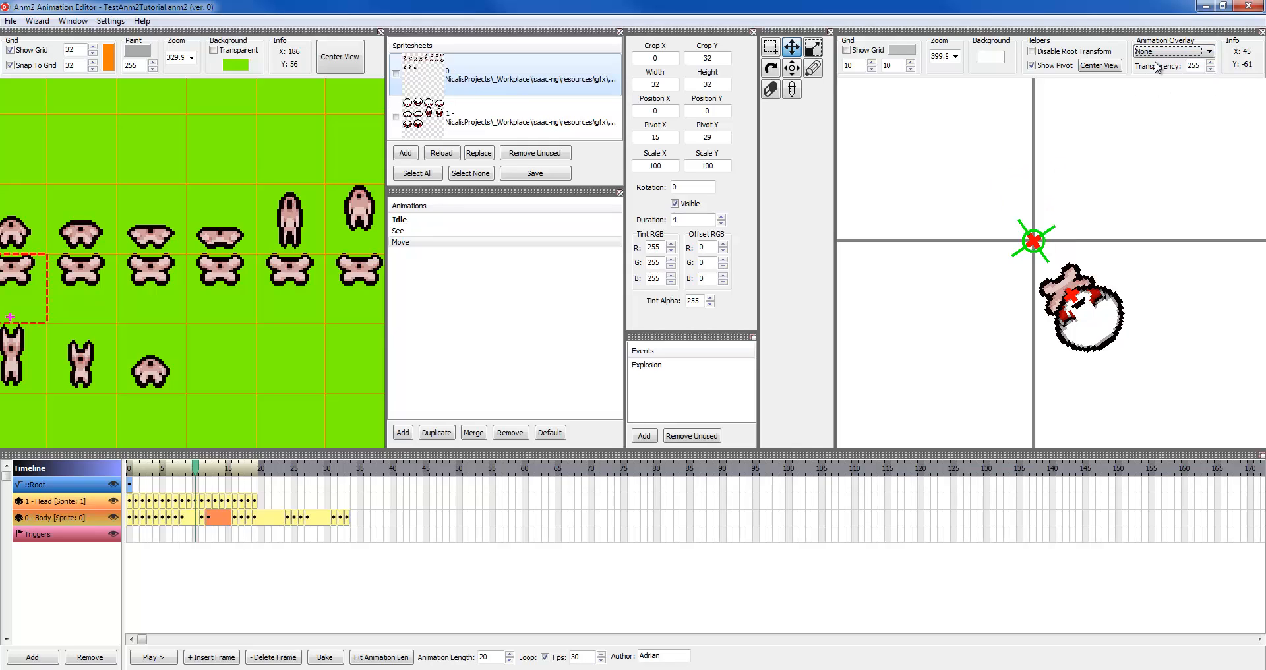
Overlay the See animation in the preview at transparency 50 and widen the preview area slightly
{"action": "left_click", "coordinate": [1161, 52]}
{"action": "left_click", "coordinate": [1155, 80]}
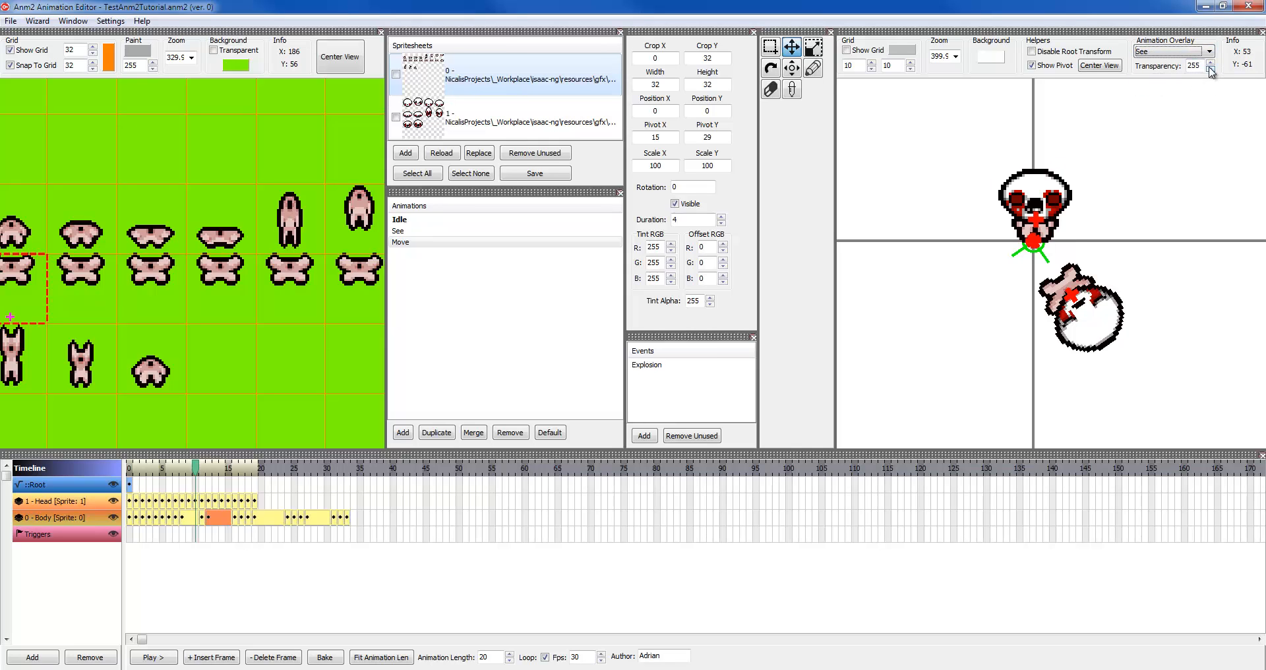
{"action": "left_click_drag", "start_coordinate": [1201, 66], "coordinate": [1133, 66]}
{"action": "key", "text": "Return"}
{"action": "left_click_drag", "start_coordinate": [1054, 300], "coordinate": [1002, 297]}
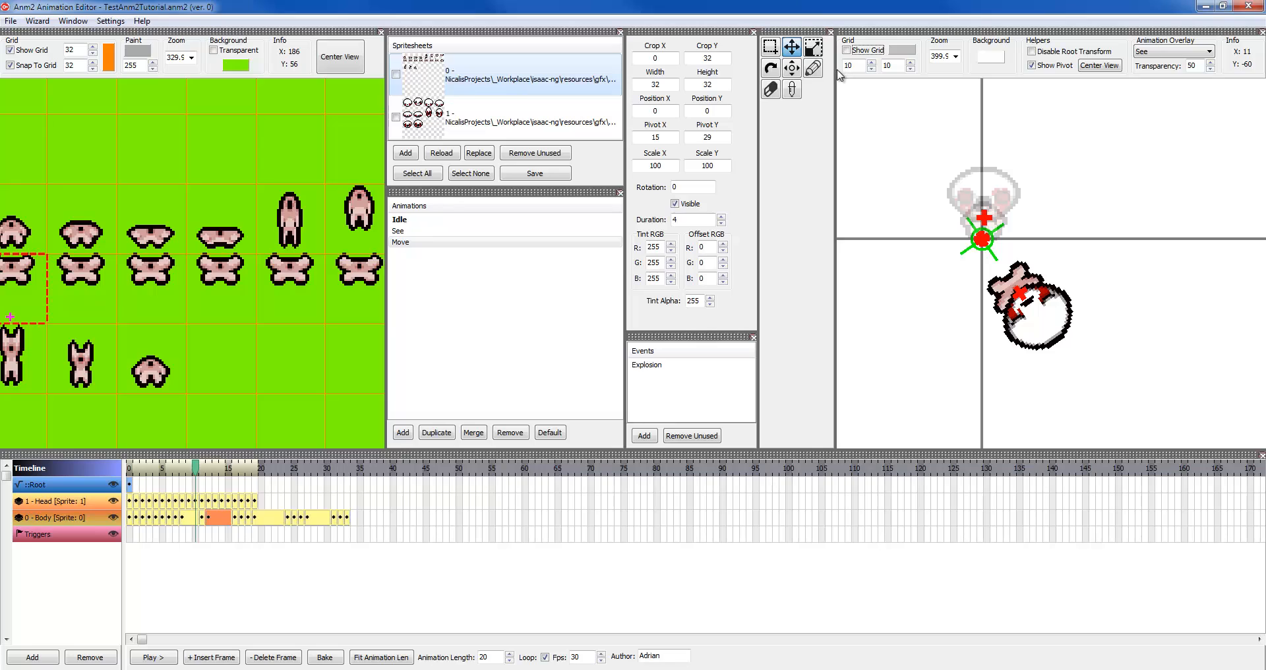
{"action": "left_click_drag", "start_coordinate": [816, 70], "coordinate": [815, 71]}
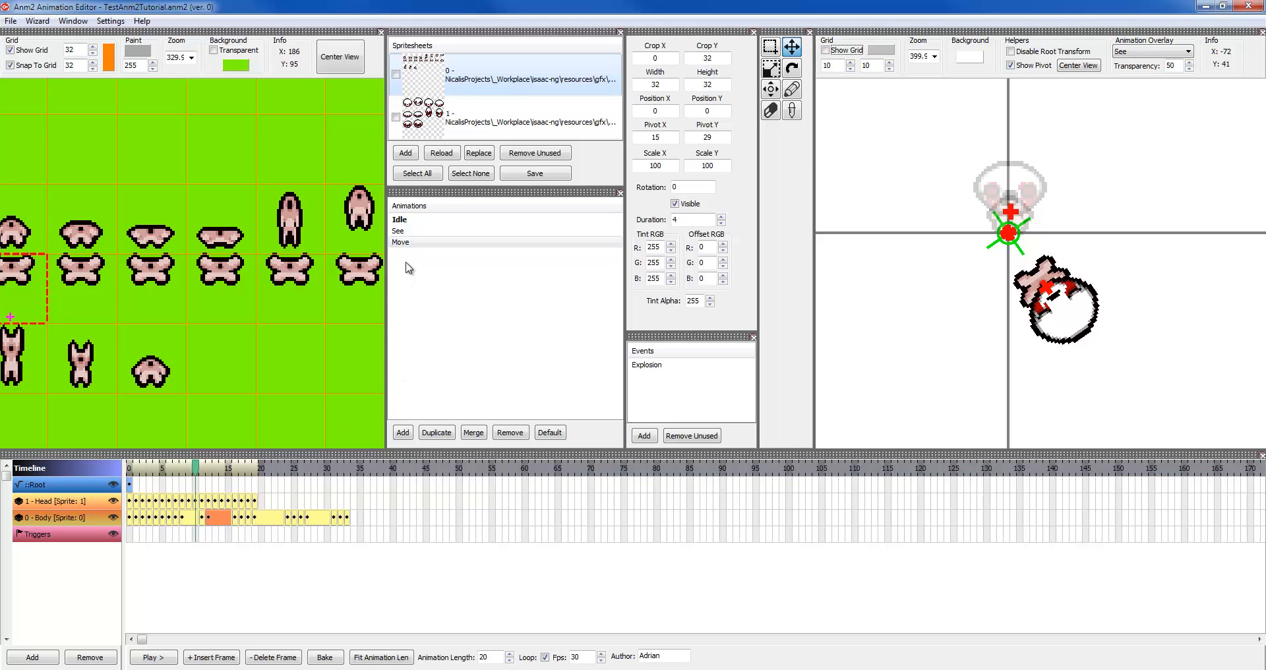
Select Move's Body layer for copying and add a new animation named Move2
{"action": "left_click", "coordinate": [84, 522]}
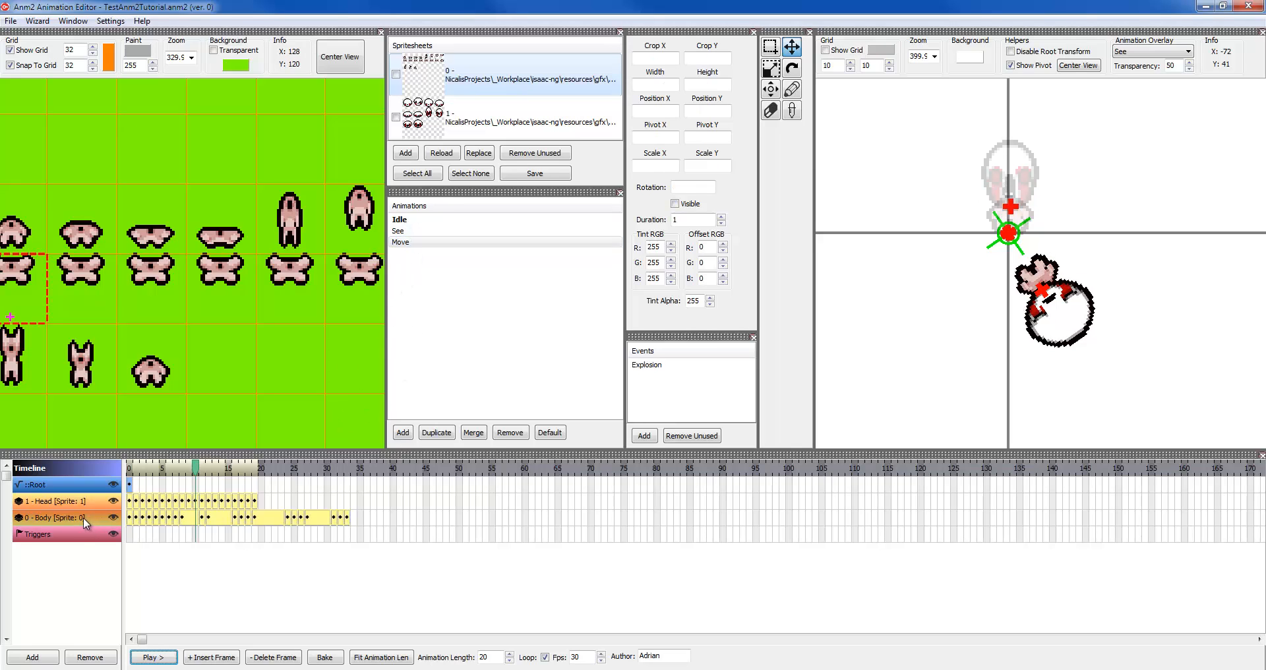
{"action": "left_click", "coordinate": [403, 432]}
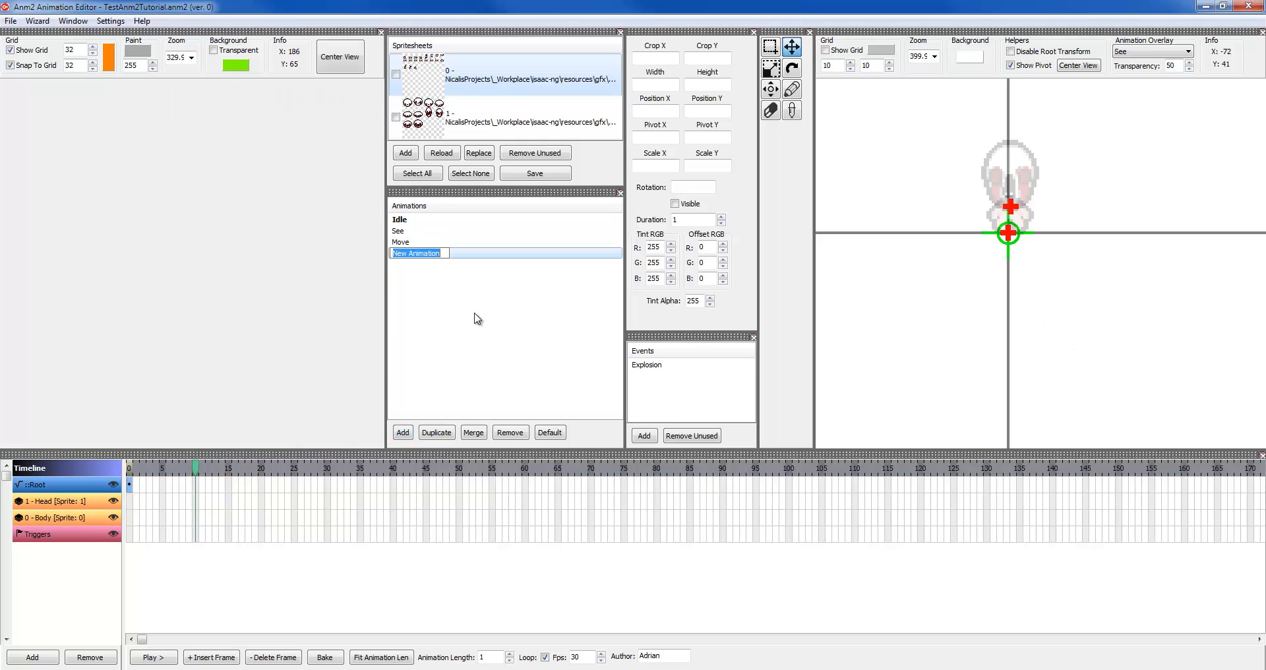
{"action": "type", "text": "Move2"}
{"action": "key", "text": "Return"}
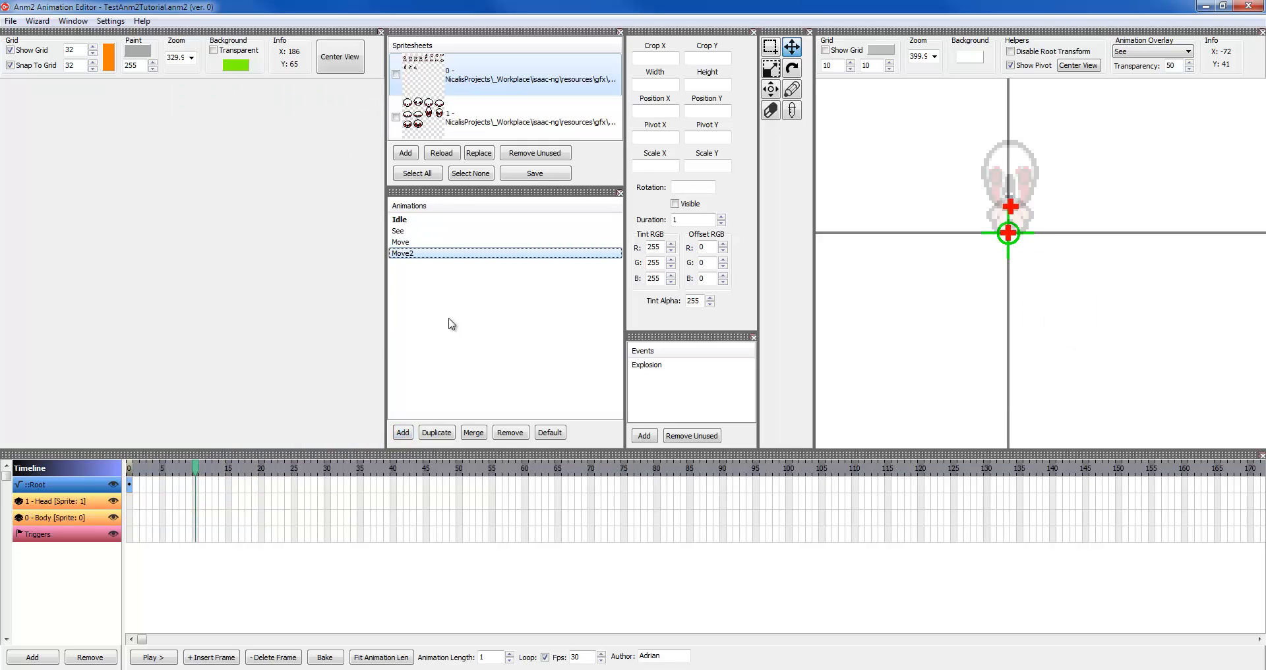
Paste the Body frames copied from Move into Move2's Body layer
{"action": "left_click", "coordinate": [410, 242]}
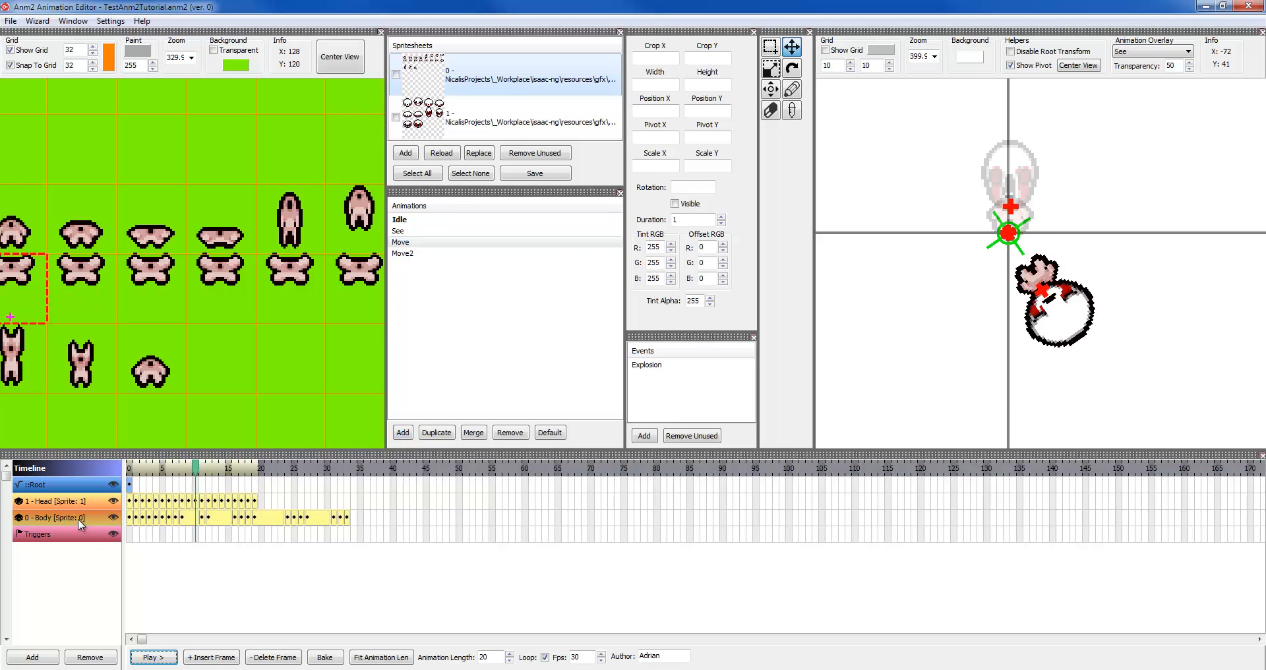
{"action": "left_click", "coordinate": [408, 253]}
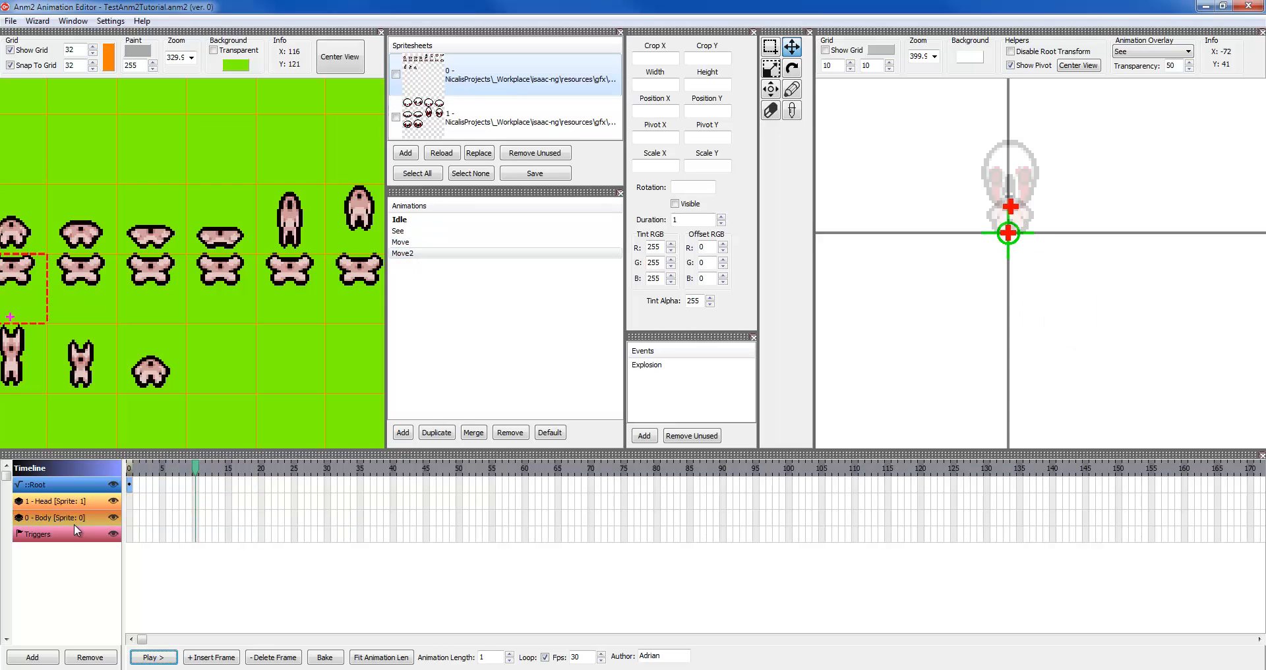
{"action": "key", "text": "ctrl+v"}
Delete all frames from the Move animation's Body layer, keeping its Head frames, and compare it with Move2
{"action": "left_click", "coordinate": [414, 242]}
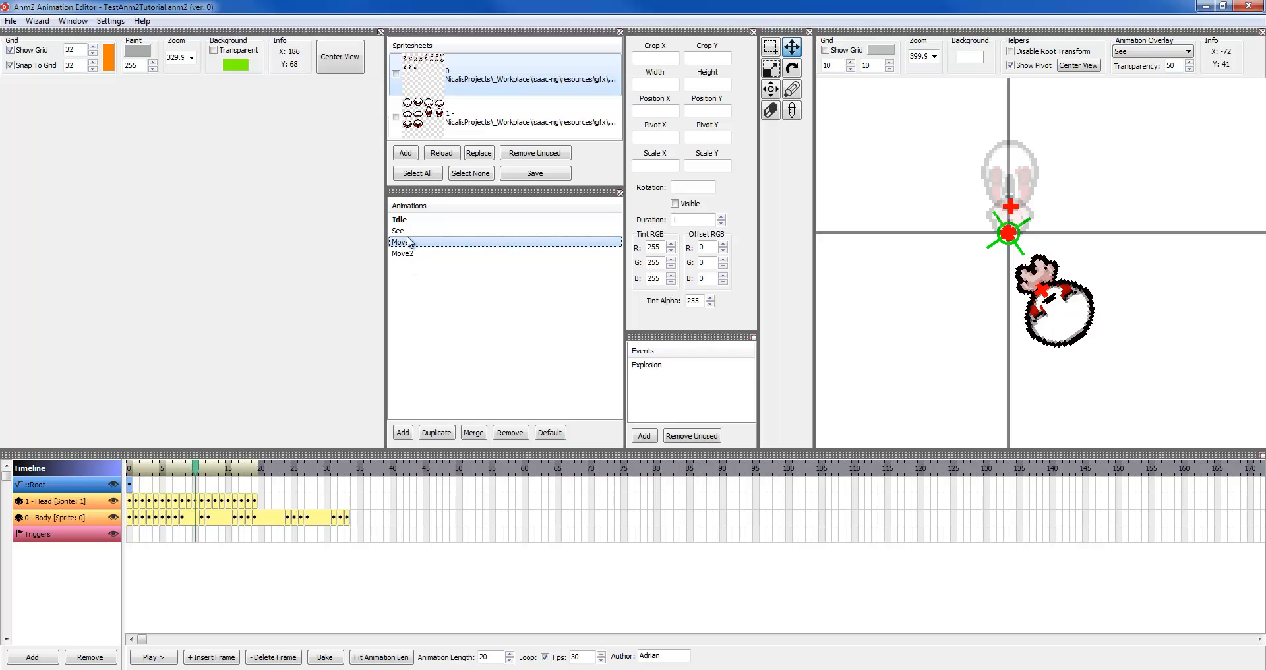
{"action": "left_click", "coordinate": [77, 507]}
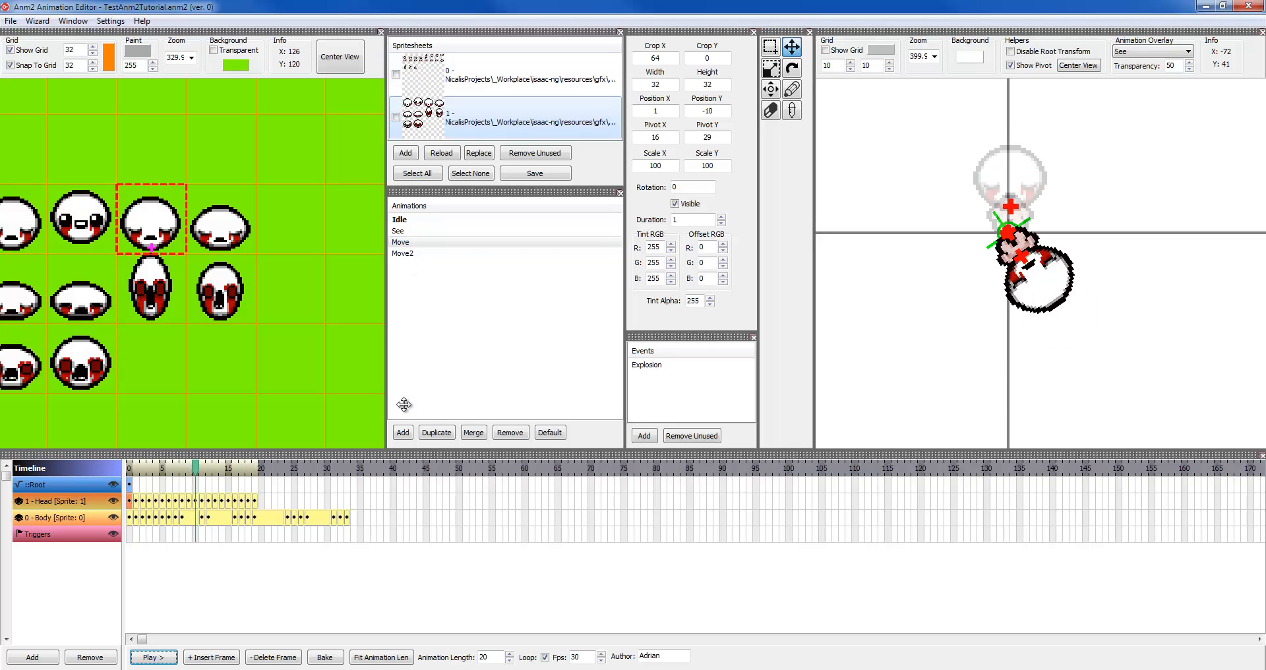
{"action": "left_click", "coordinate": [406, 254]}
{"action": "left_click", "coordinate": [410, 242]}
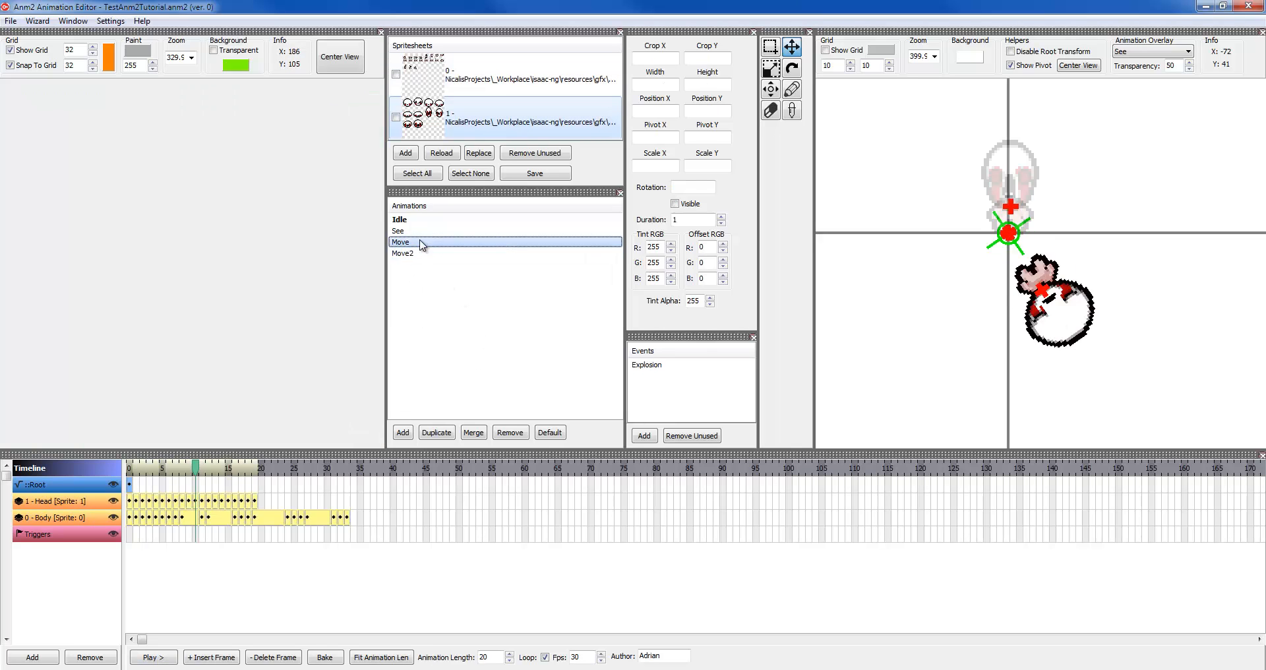
{"action": "left_click", "coordinate": [130, 518]}
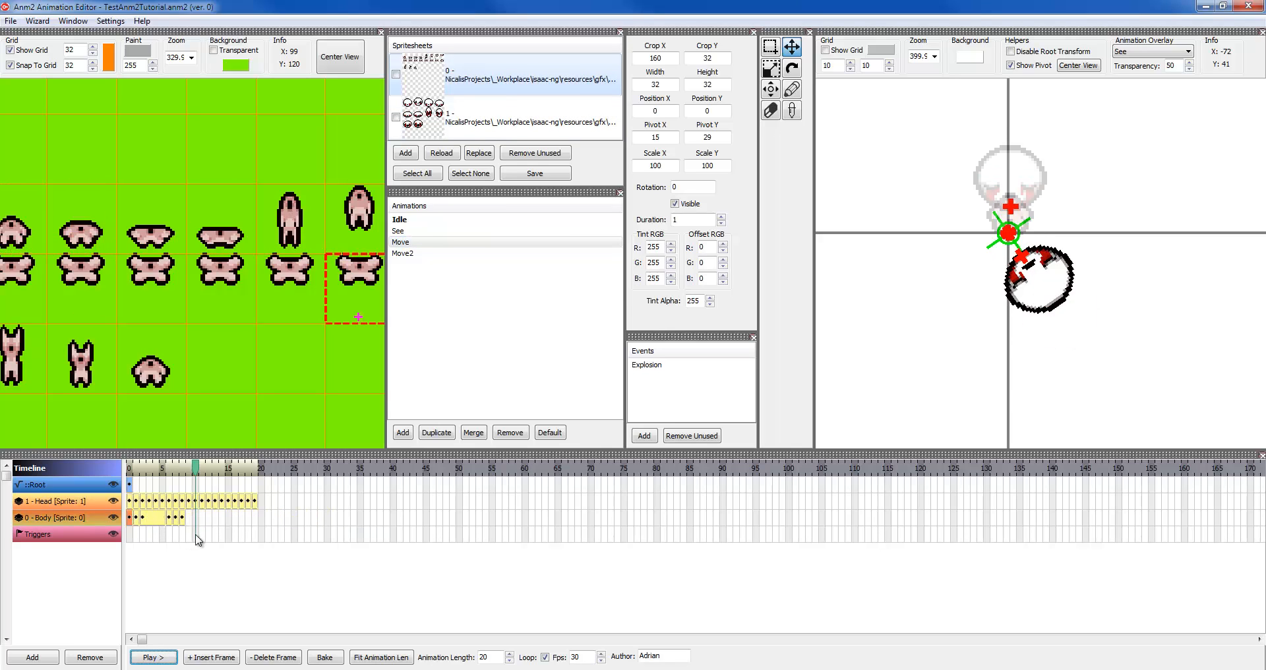
{"action": "left_click", "coordinate": [403, 254]}
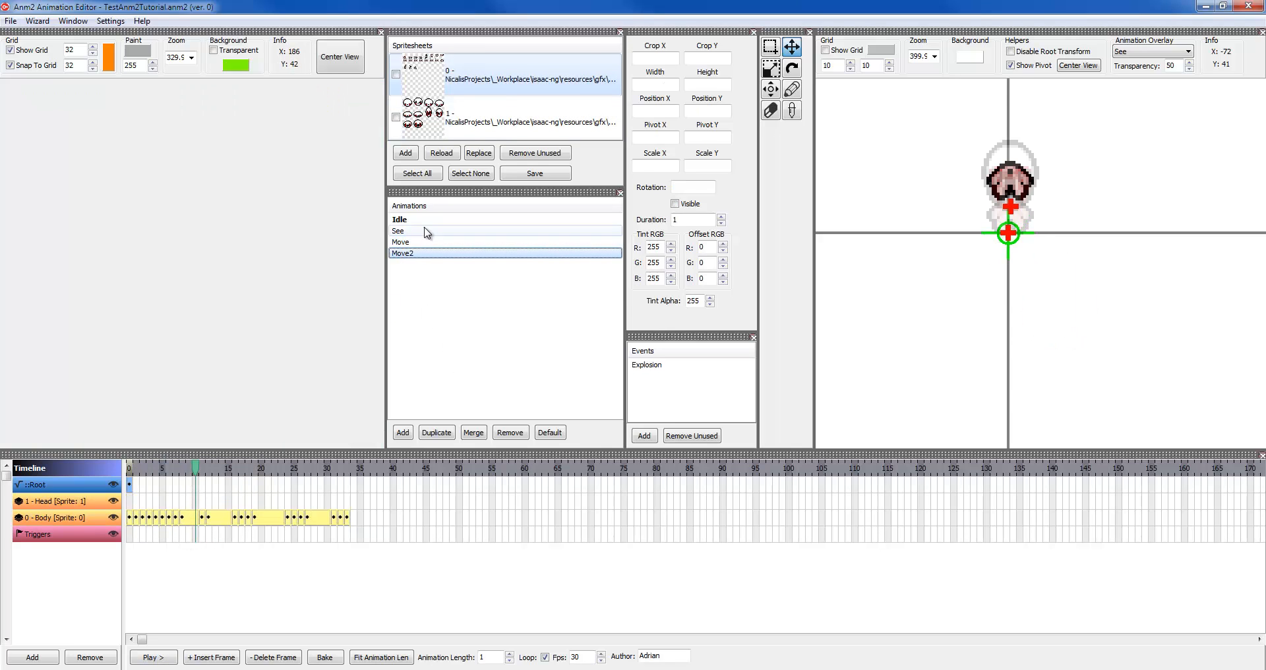
{"action": "left_click", "coordinate": [418, 243]}
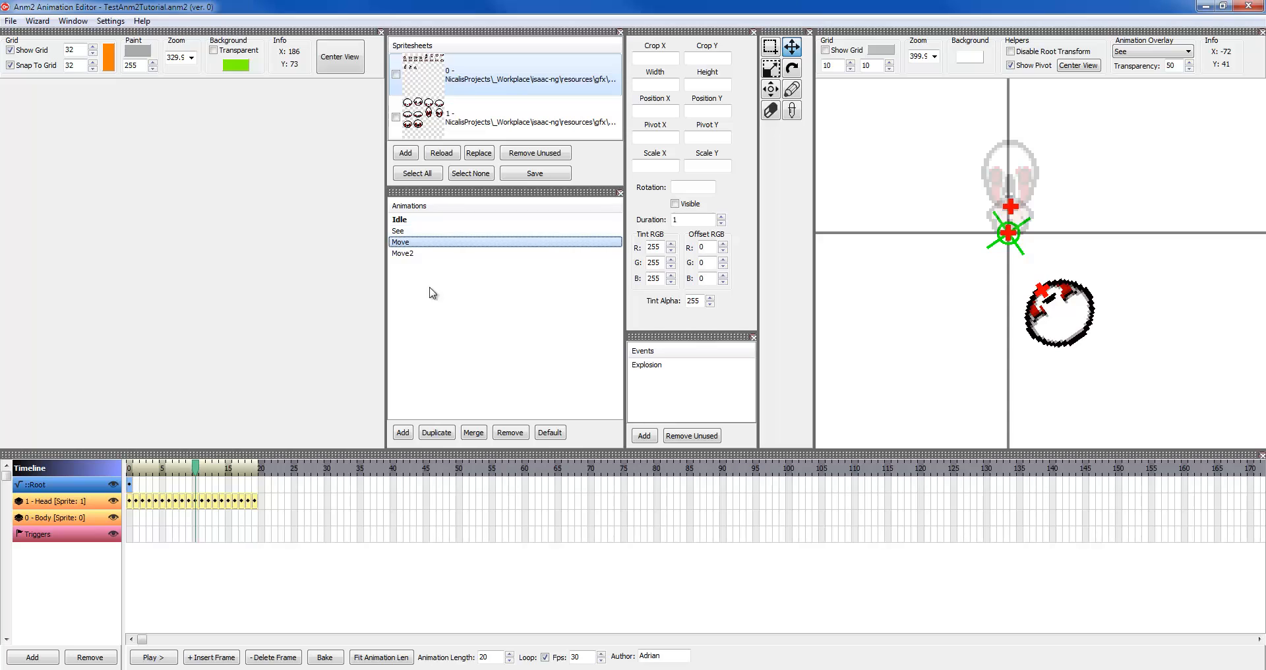
Merge Move2 into Move, replacing frames on layer conflict and deleting the merged animation
{"action": "left_click", "coordinate": [476, 434]}
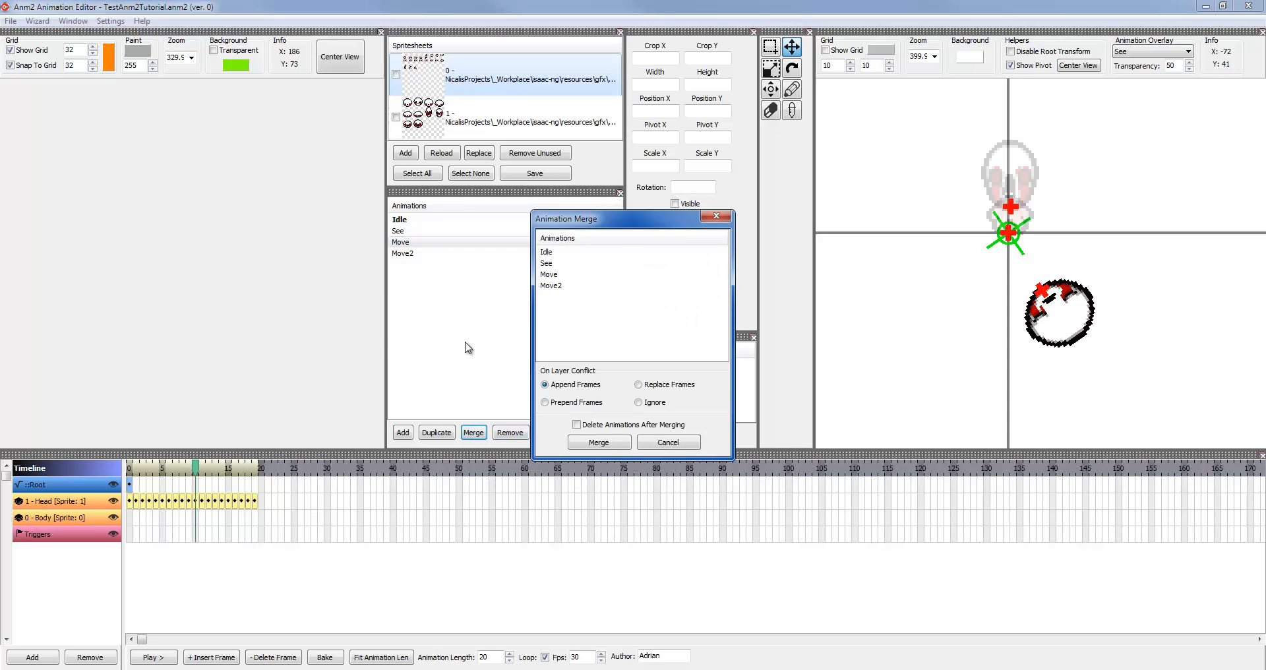
{"action": "left_click", "coordinate": [568, 286]}
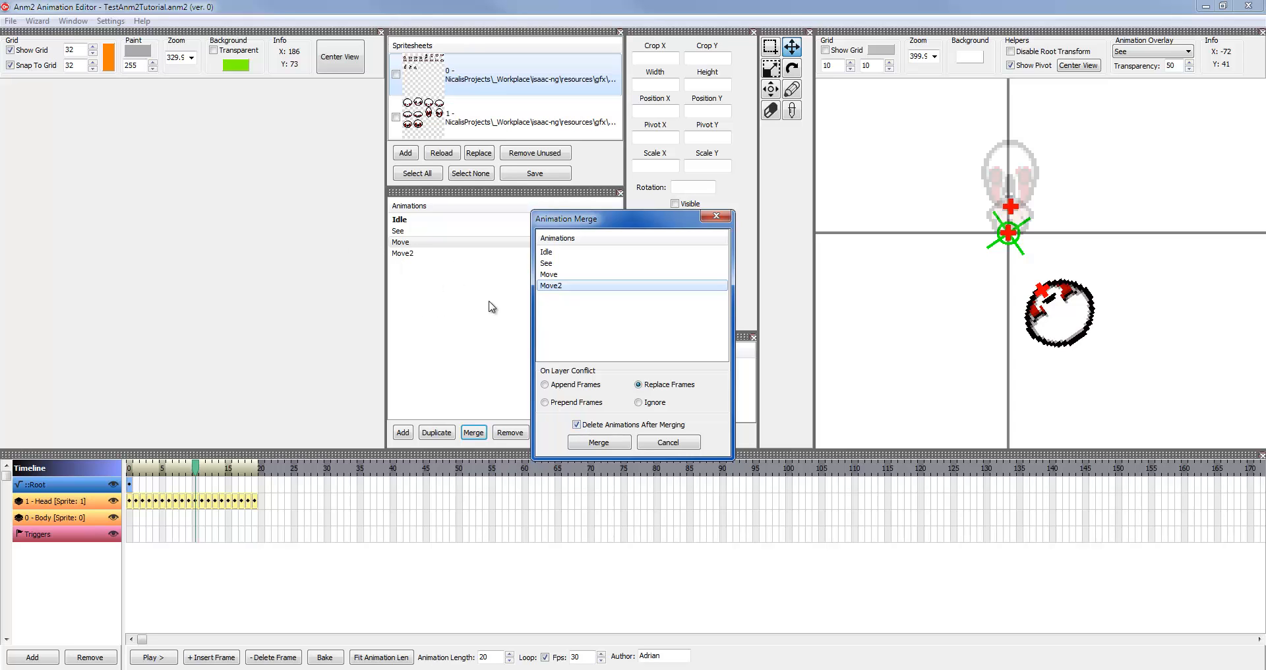
{"action": "left_click", "coordinate": [599, 442]}
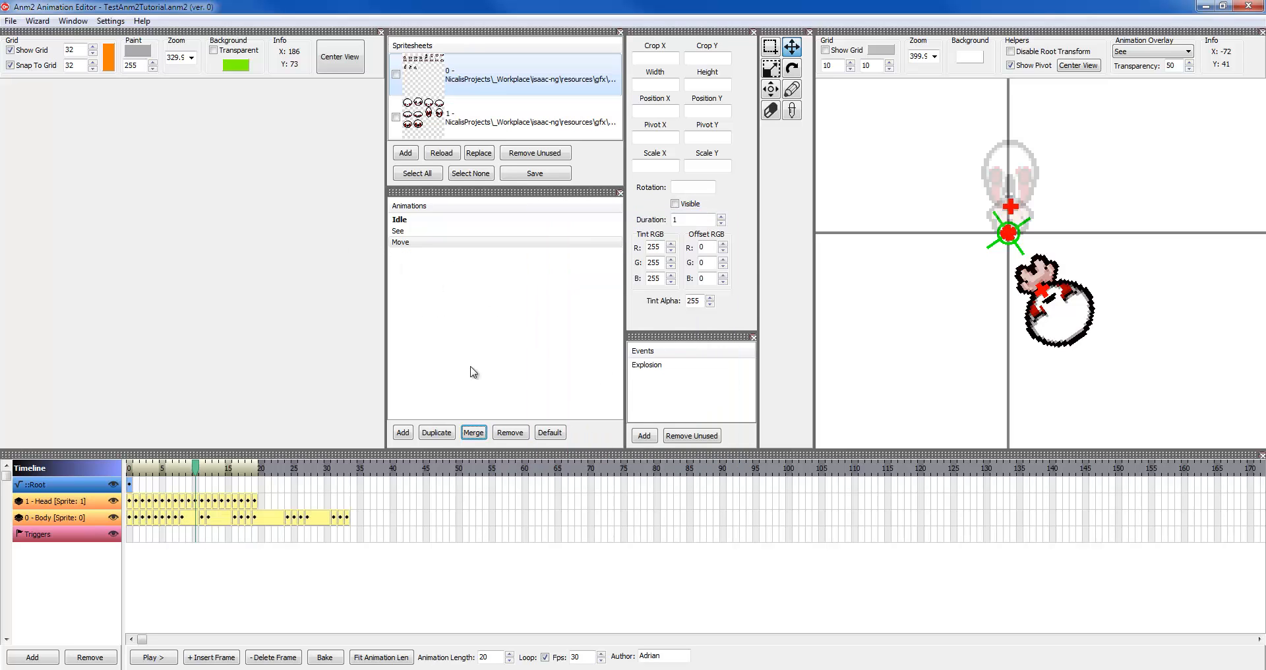
Fit the Move animation's length to its frames and disable the root transform in the preview
{"action": "left_click_drag", "start_coordinate": [130, 469], "coordinate": [183, 468]}
{"action": "left_click", "coordinate": [381, 657]}
{"action": "left_click", "coordinate": [1035, 51]}
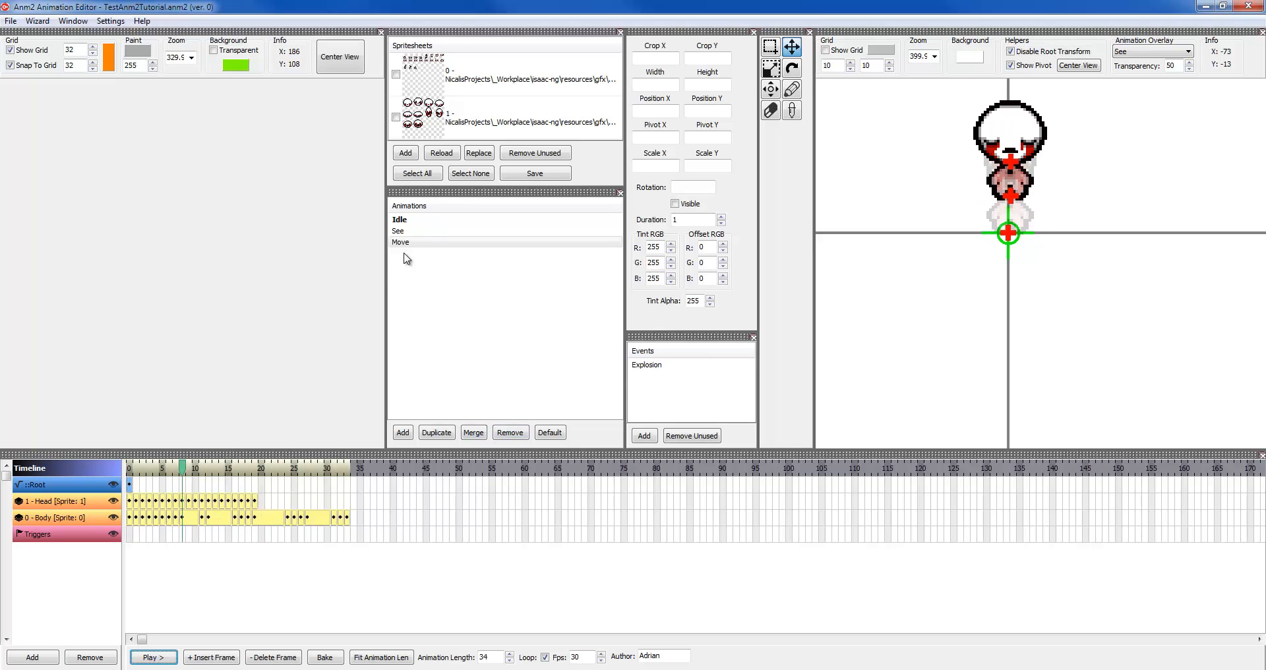
Make Move the default animation, and switch the default back to Idle
{"action": "left_click", "coordinate": [553, 434]}
{"action": "left_click", "coordinate": [400, 219]}
{"action": "left_click", "coordinate": [554, 436]}
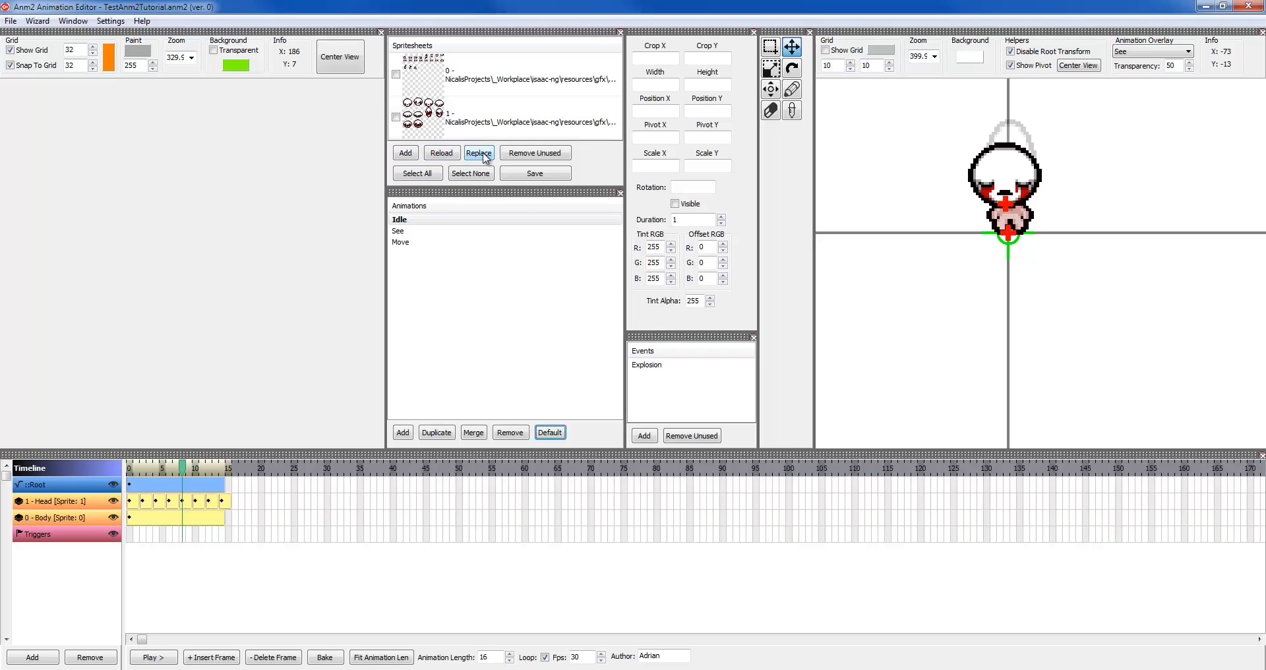
Replace spritesheet 1 with Monster_071_Clot.png from the Monsters\Classic folder
{"action": "left_click", "coordinate": [486, 125]}
{"action": "left_click", "coordinate": [475, 156]}
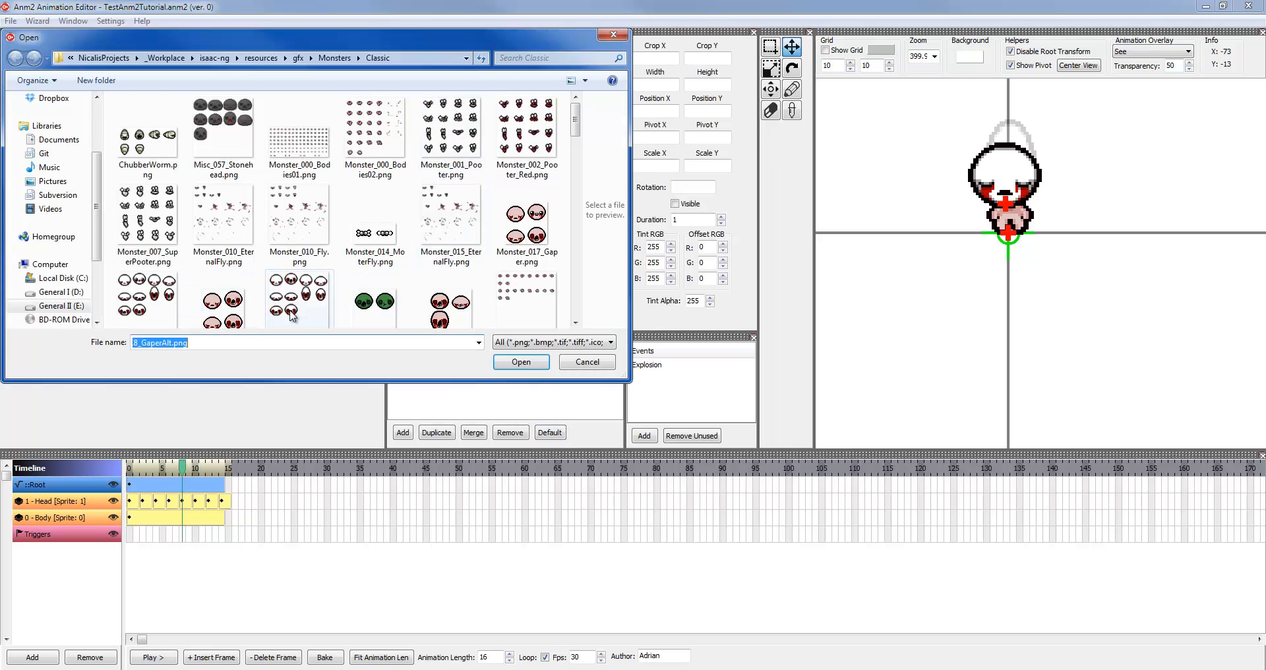
{"action": "left_click", "coordinate": [293, 316]}
{"action": "scroll", "coordinate": [279, 212], "scroll_direction": "down", "scroll_amount": 1}
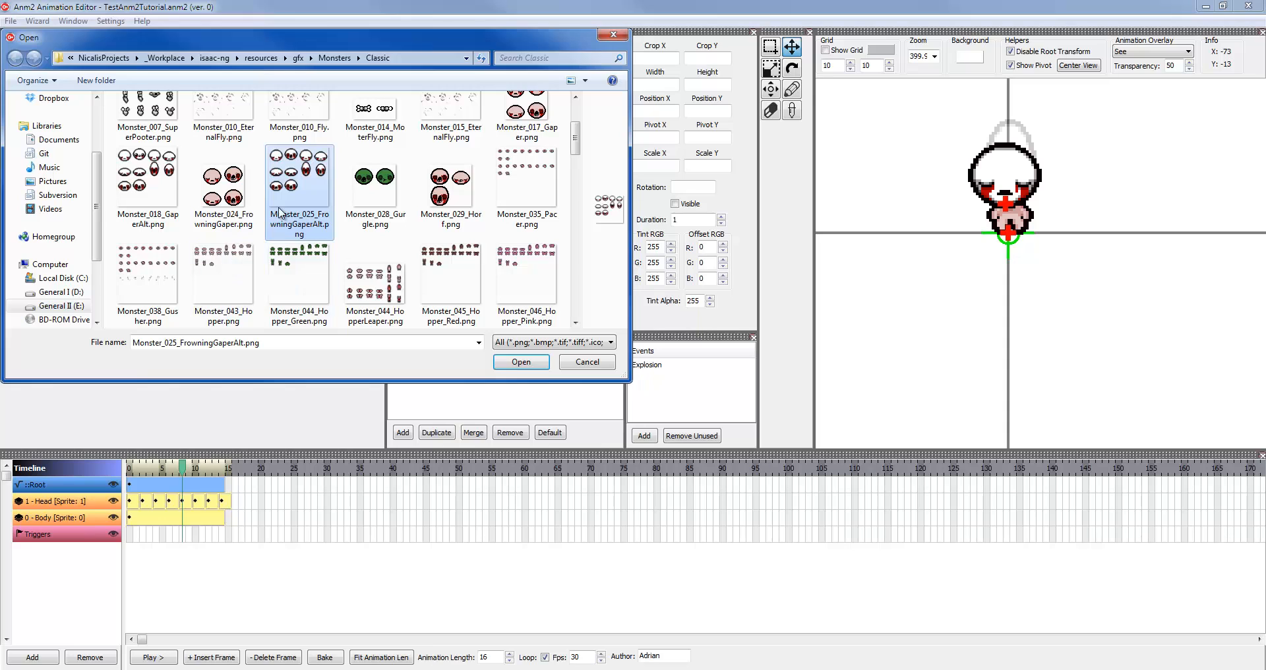
{"action": "scroll", "coordinate": [396, 231], "scroll_direction": "down", "scroll_amount": 2}
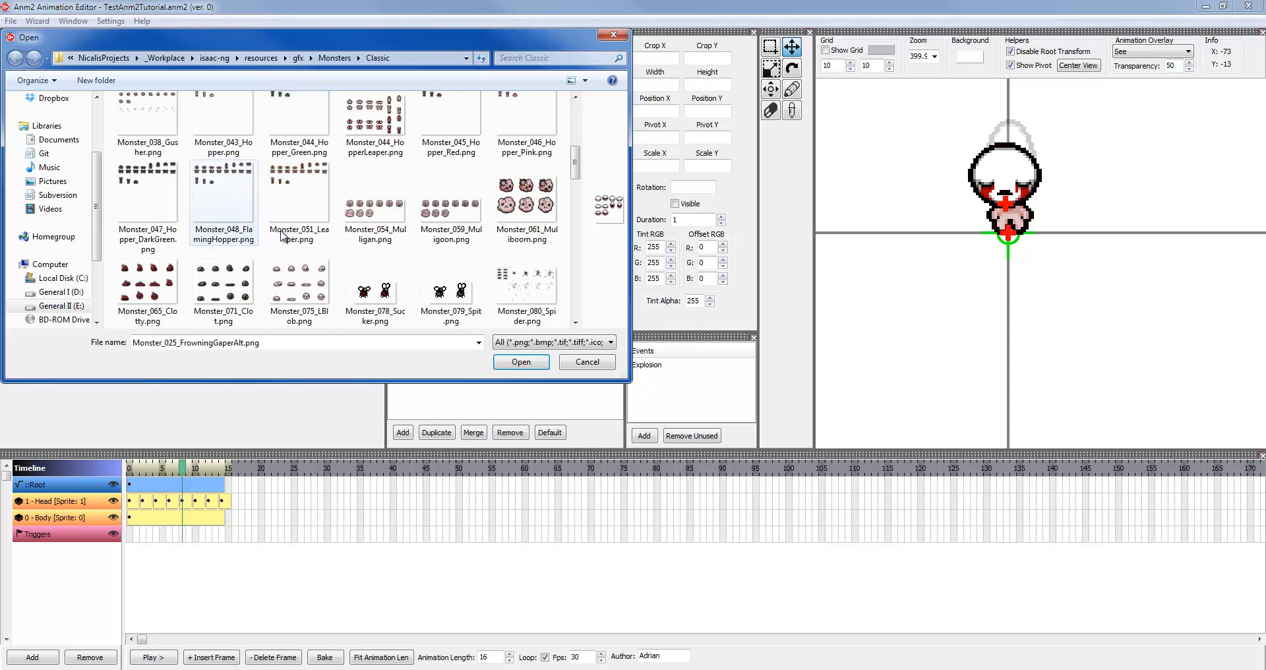
{"action": "scroll", "coordinate": [422, 254], "scroll_direction": "up", "scroll_amount": 1}
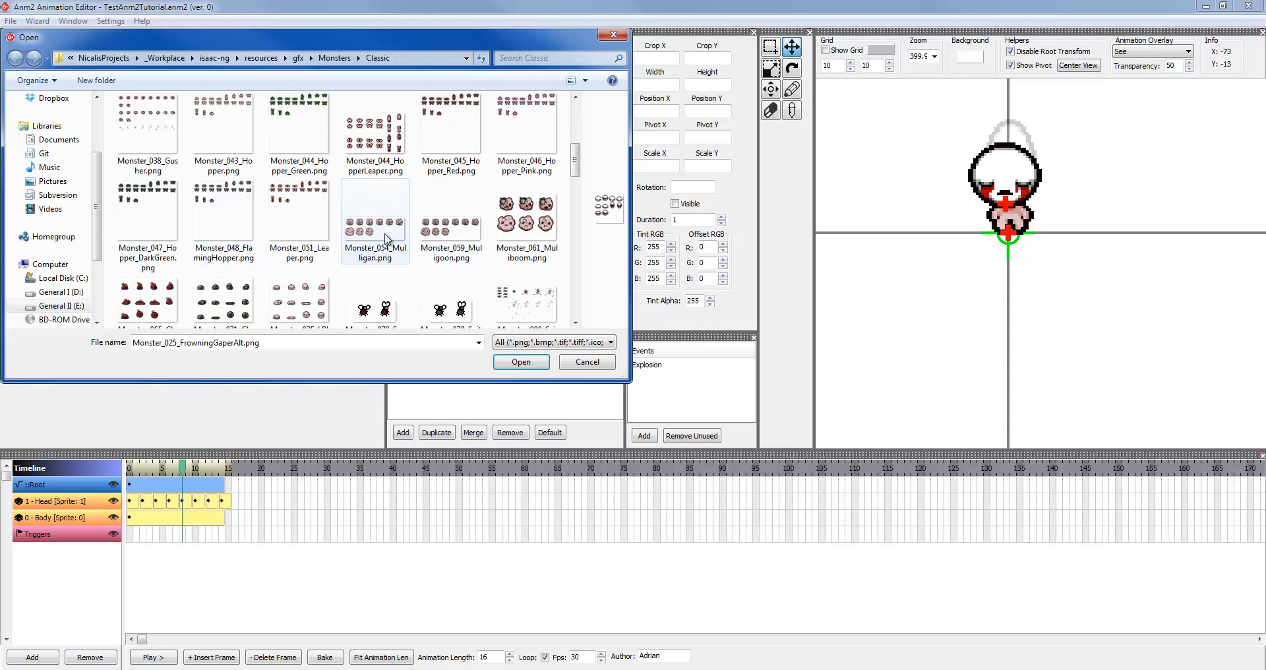
{"action": "scroll", "coordinate": [230, 289], "scroll_direction": "down", "scroll_amount": 1}
{"action": "double_click", "coordinate": [230, 289]}
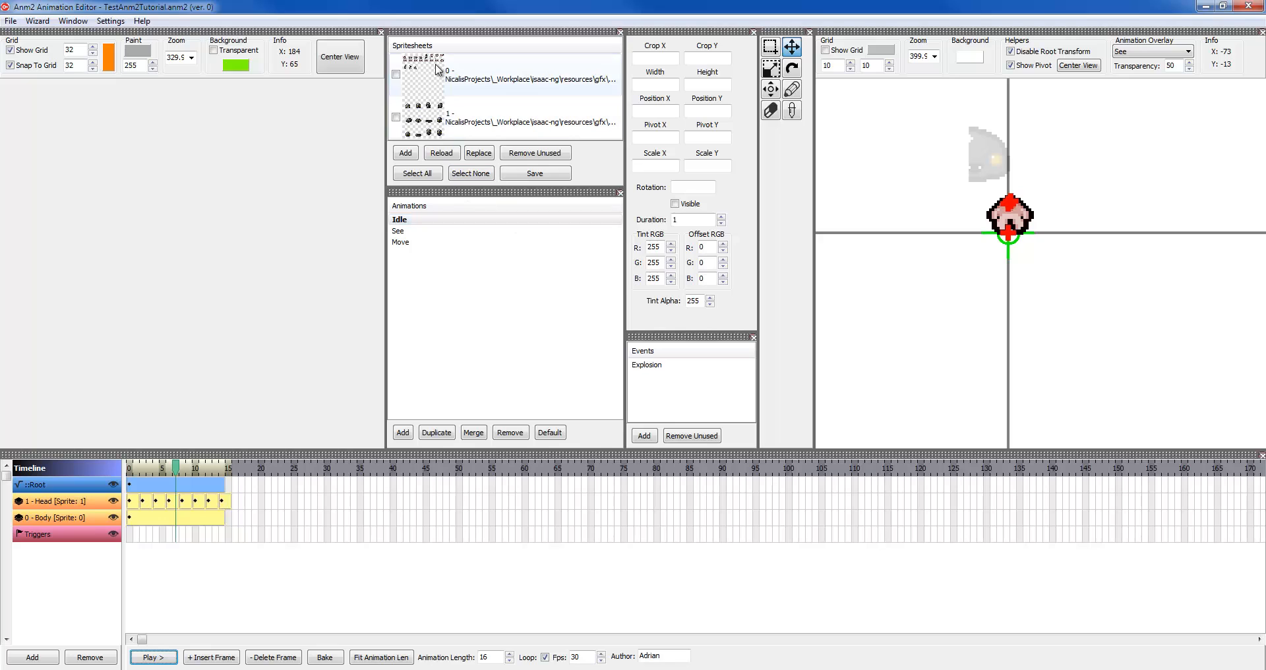
Replace spritesheet 1 with Misc_057_Stonehead.png from the Monsters\Classic folder
{"action": "left_click", "coordinate": [462, 119]}
{"action": "left_click", "coordinate": [479, 153]}
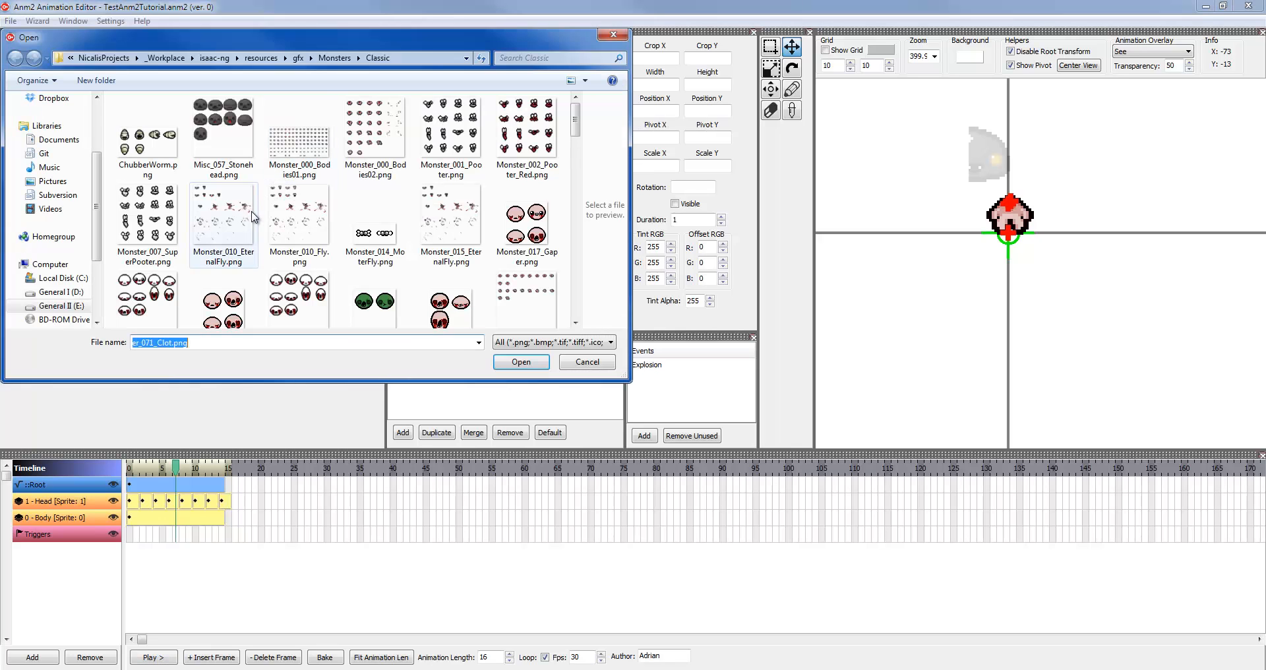
{"action": "double_click", "coordinate": [224, 125]}
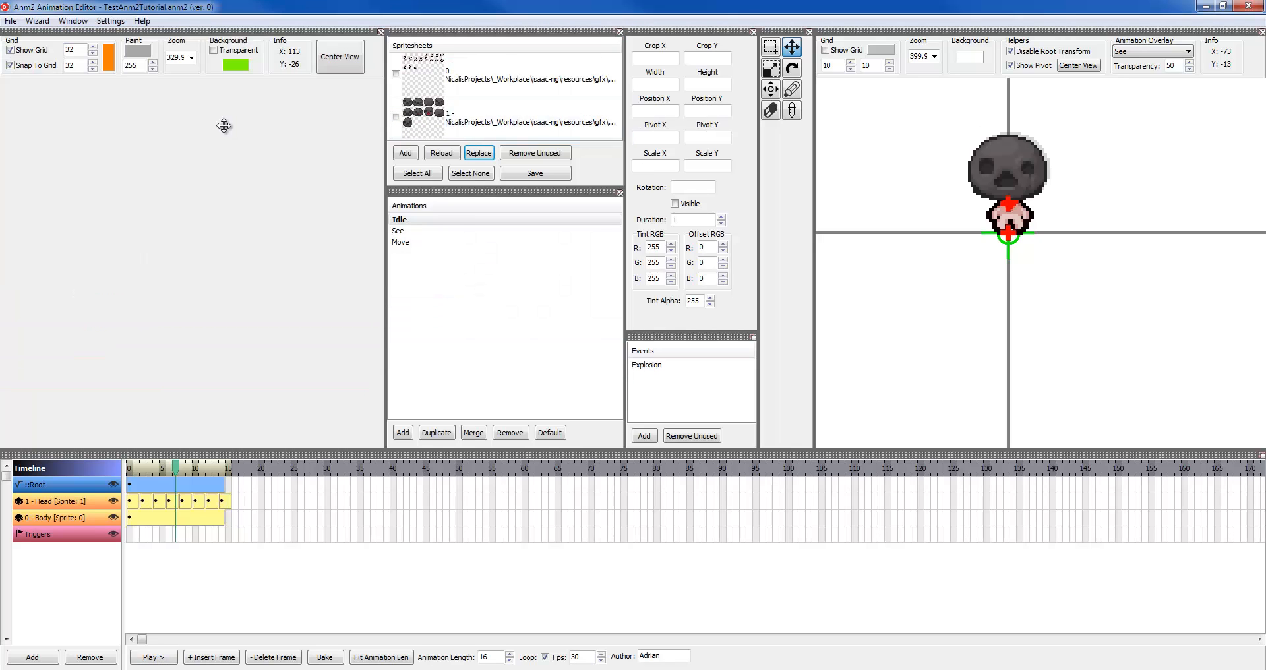
Scrub the Idle animation back to frame 0 and play the Move animation to check the replaced head sprites
{"action": "mouse_move", "coordinate": [145, 466]}
{"action": "left_mouse_down"}
{"action": "mouse_move", "coordinate": [194, 462]}
{"action": "mouse_move", "coordinate": [128, 465]}
{"action": "left_mouse_up"}
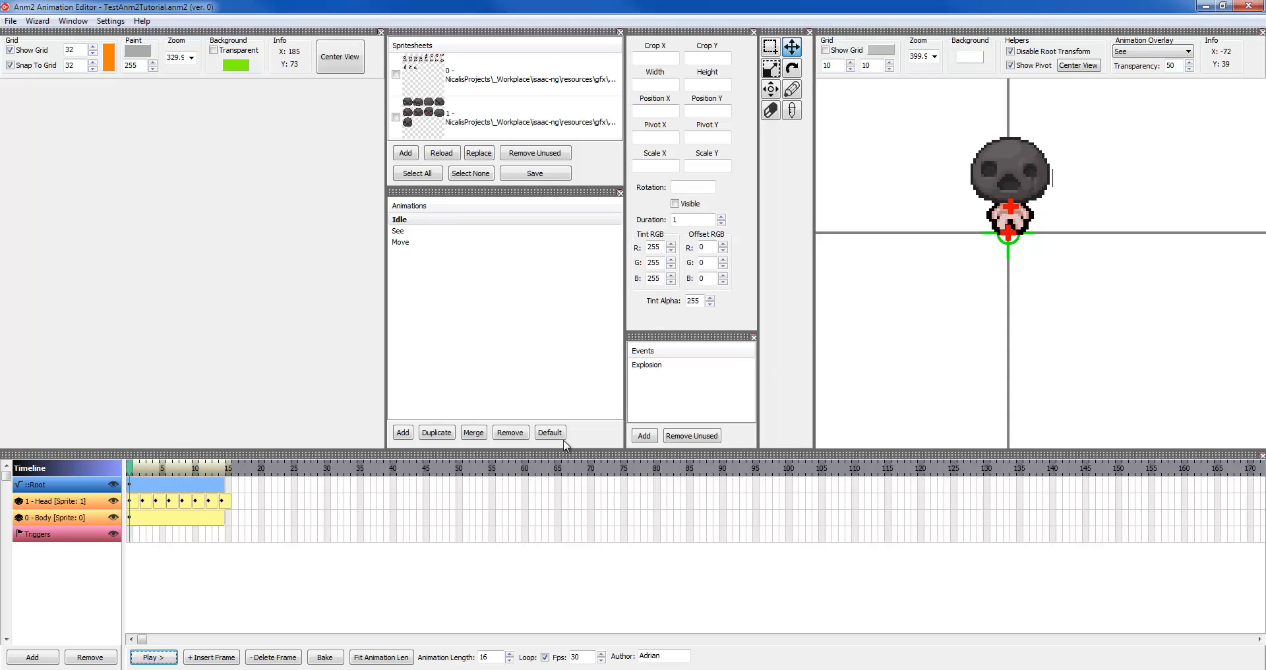
{"action": "left_click", "coordinate": [417, 242]}
{"action": "key", "text": "space"}
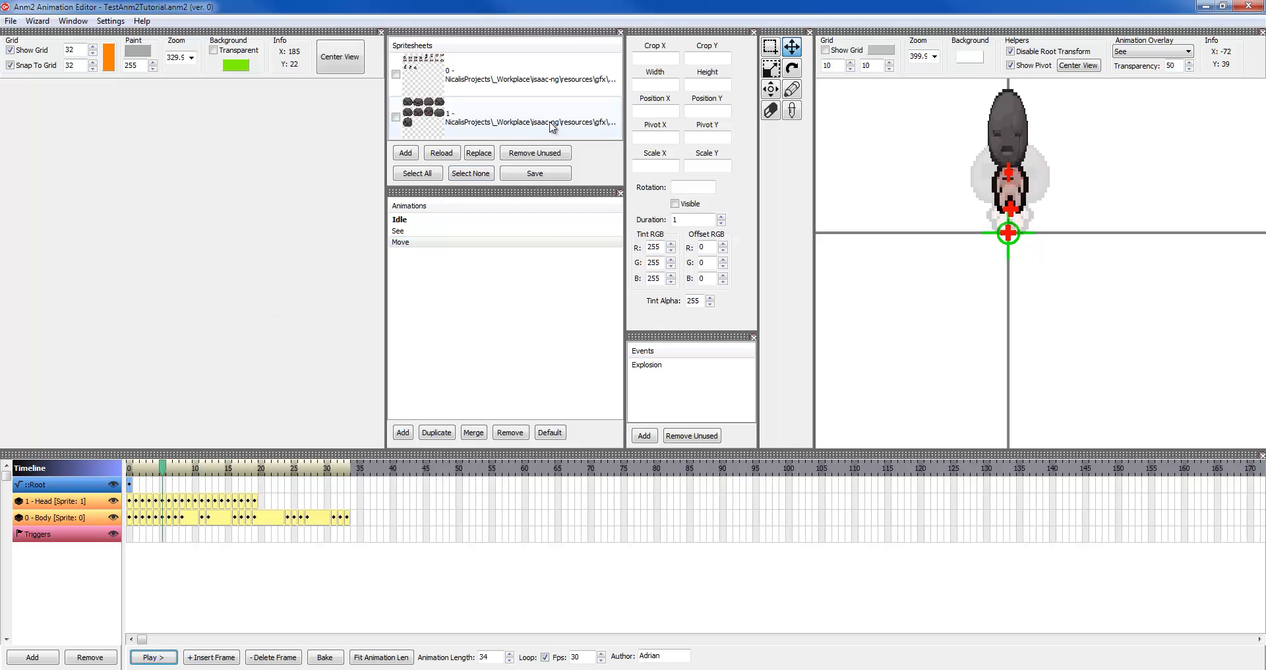
Remove unused spritesheets and unused events, and enlarge the spritesheet list
{"action": "left_click", "coordinate": [536, 153]}
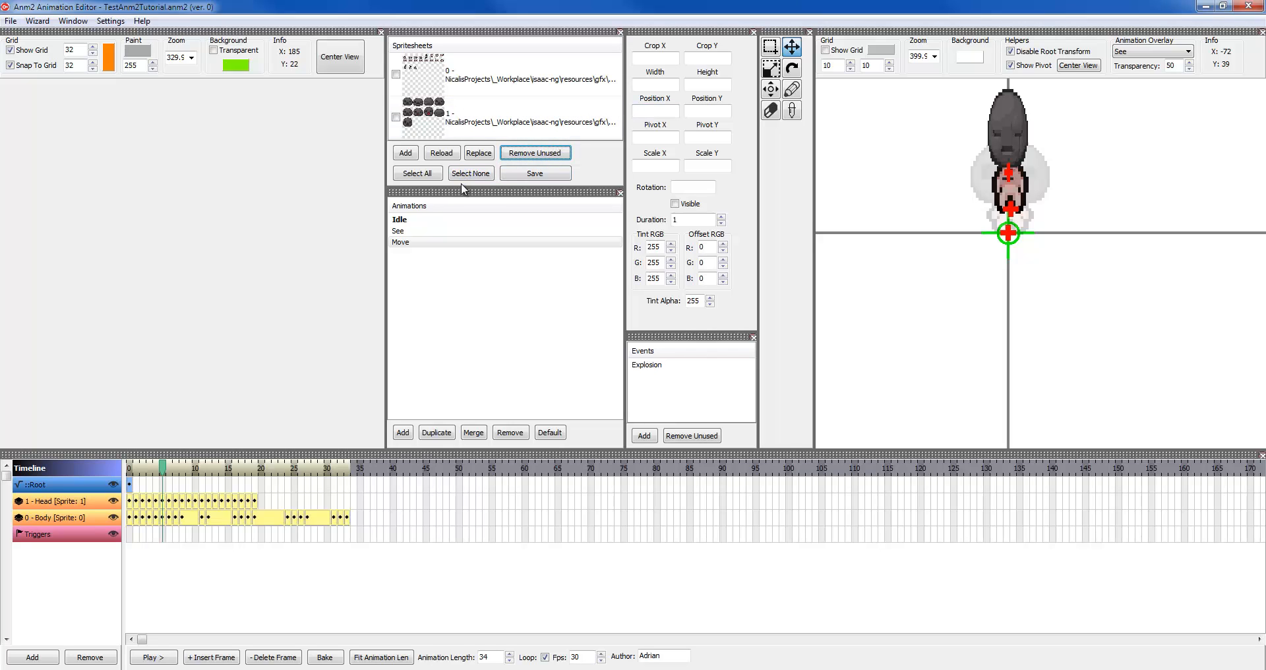
{"action": "left_click_drag", "start_coordinate": [463, 191], "coordinate": [465, 225]}
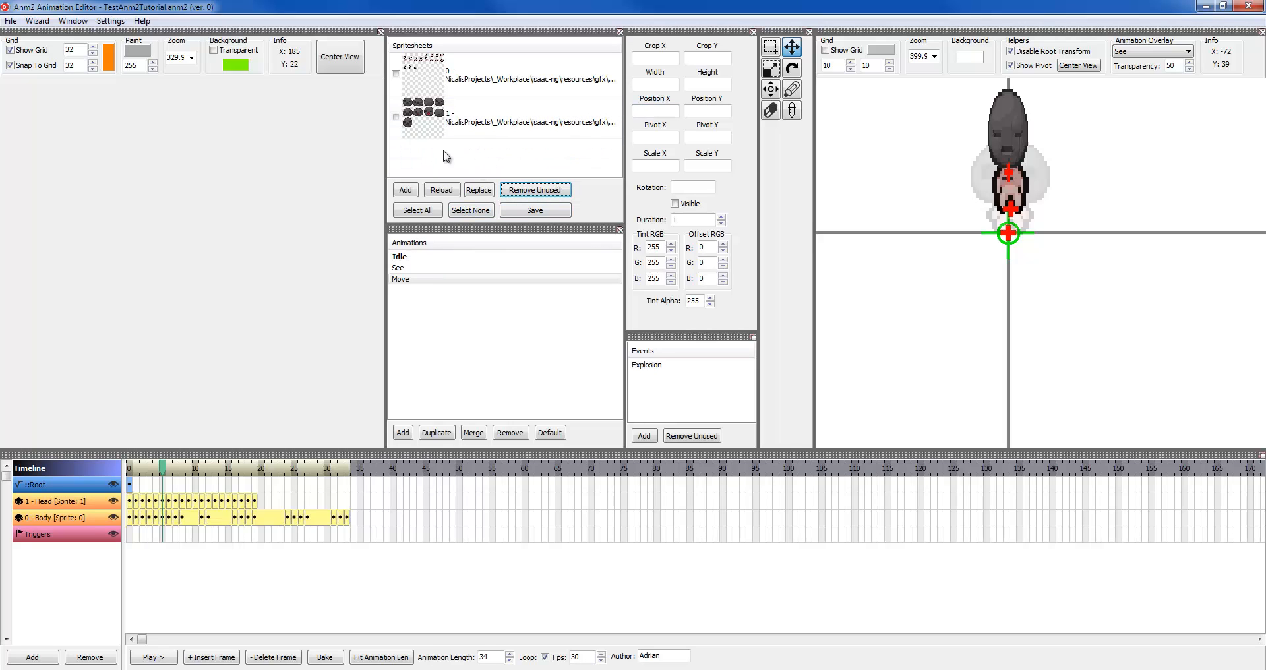
{"action": "left_click", "coordinate": [542, 193]}
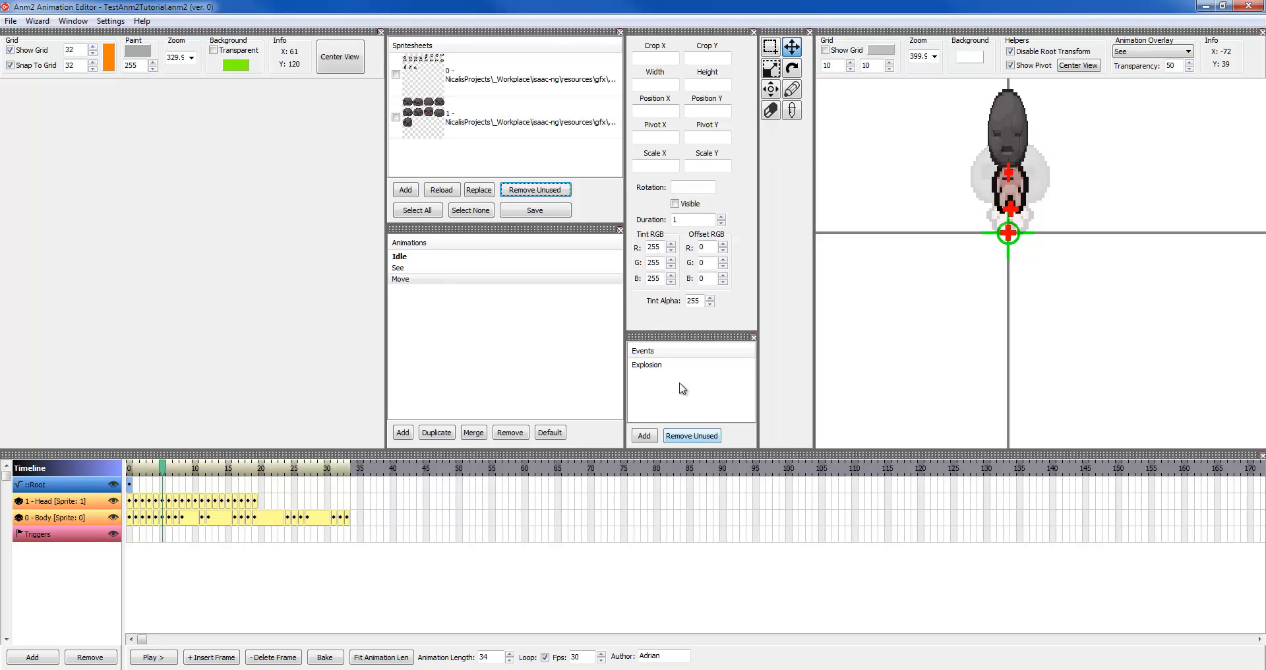
{"action": "left_click", "coordinate": [693, 438]}
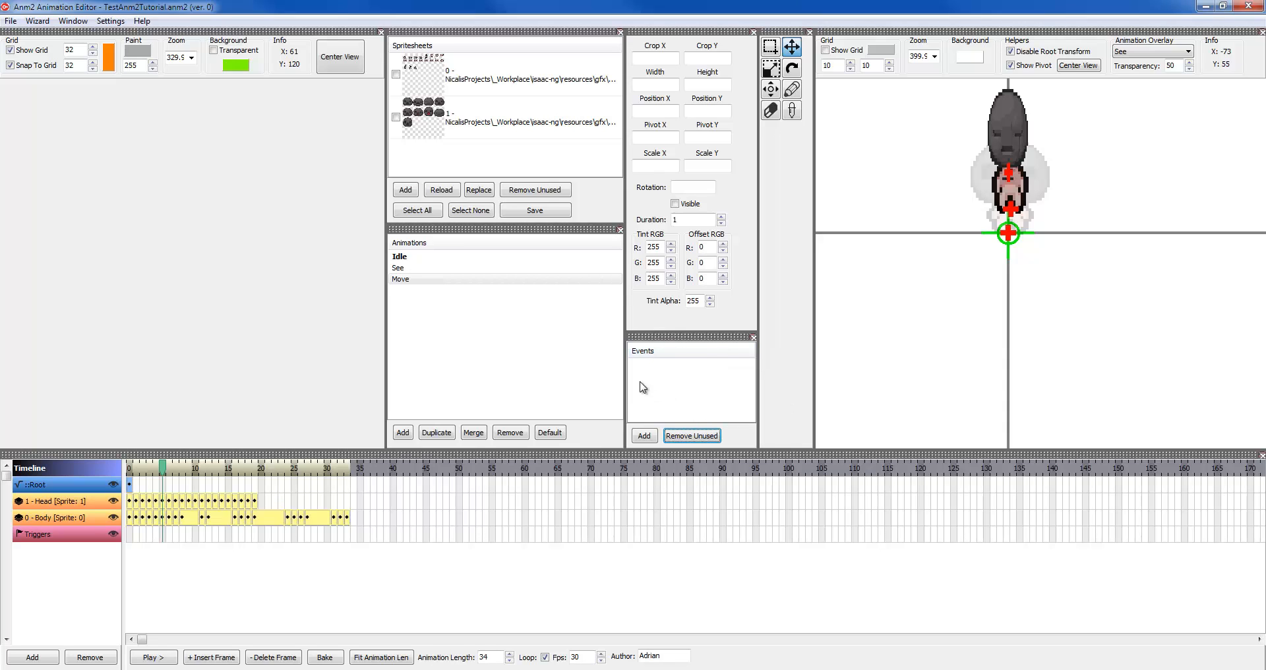
Mark and unmark all spritesheets, and view the folder that contains spritesheet 1
{"action": "left_click", "coordinate": [422, 211]}
{"action": "left_click", "coordinate": [470, 210]}
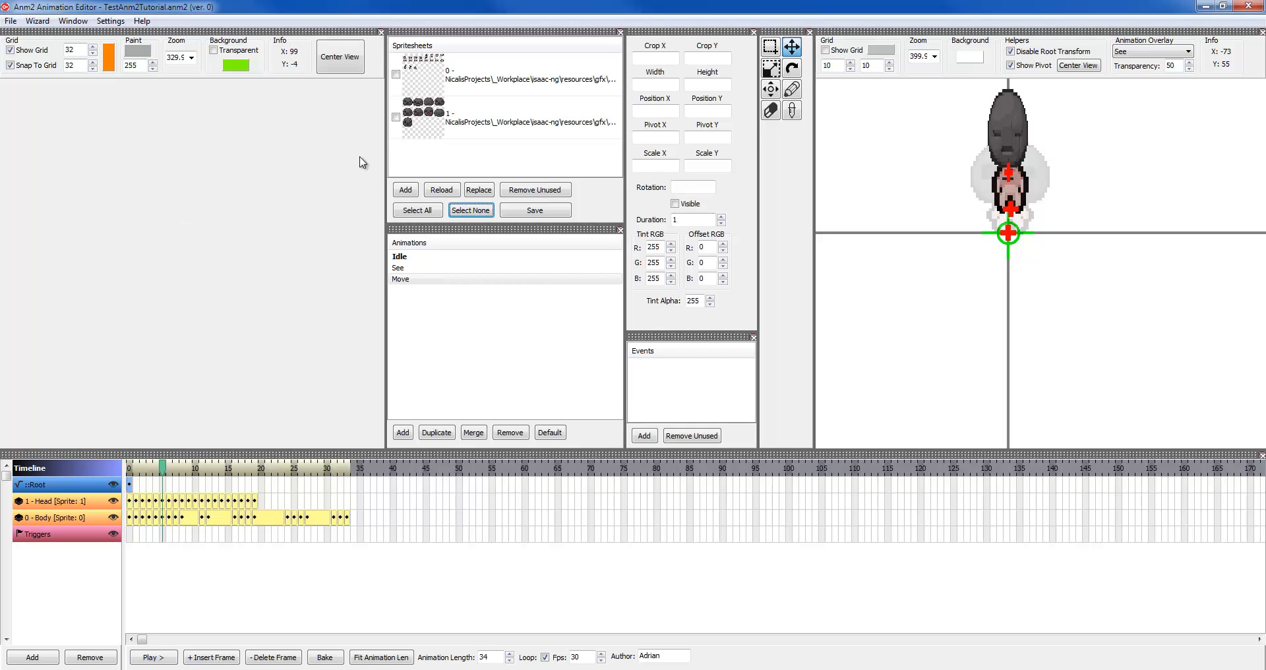
{"action": "double_click", "coordinate": [471, 129]}
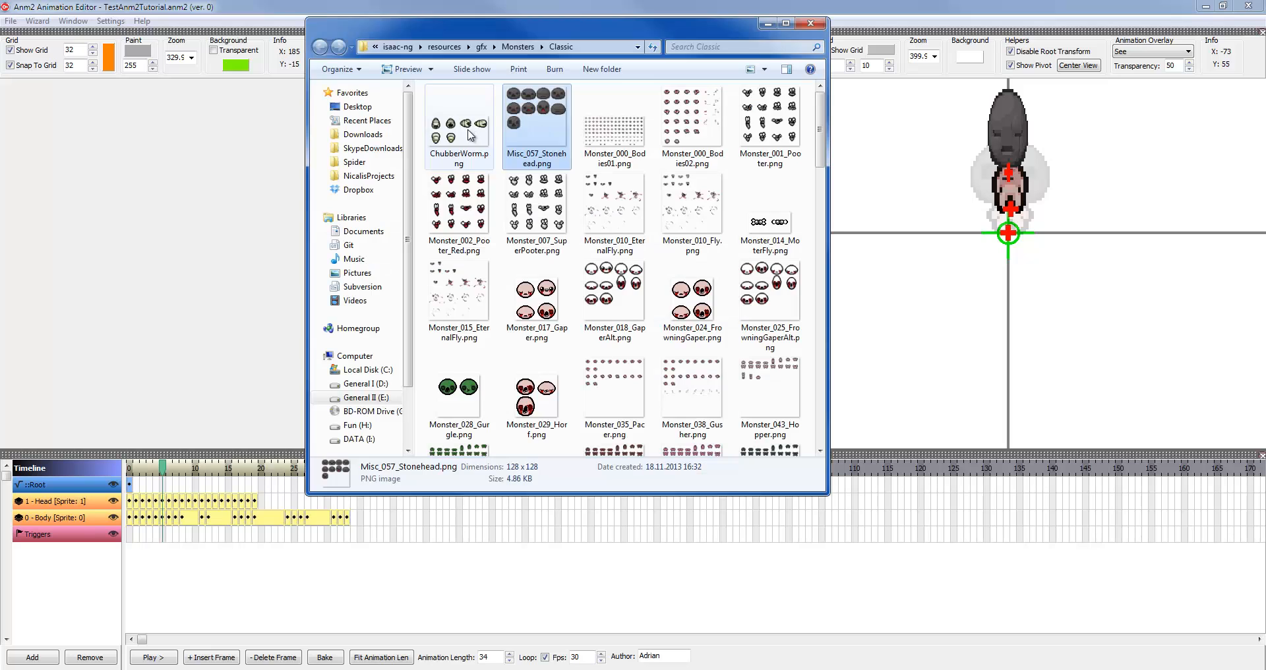
{"action": "left_click", "coordinate": [811, 24]}
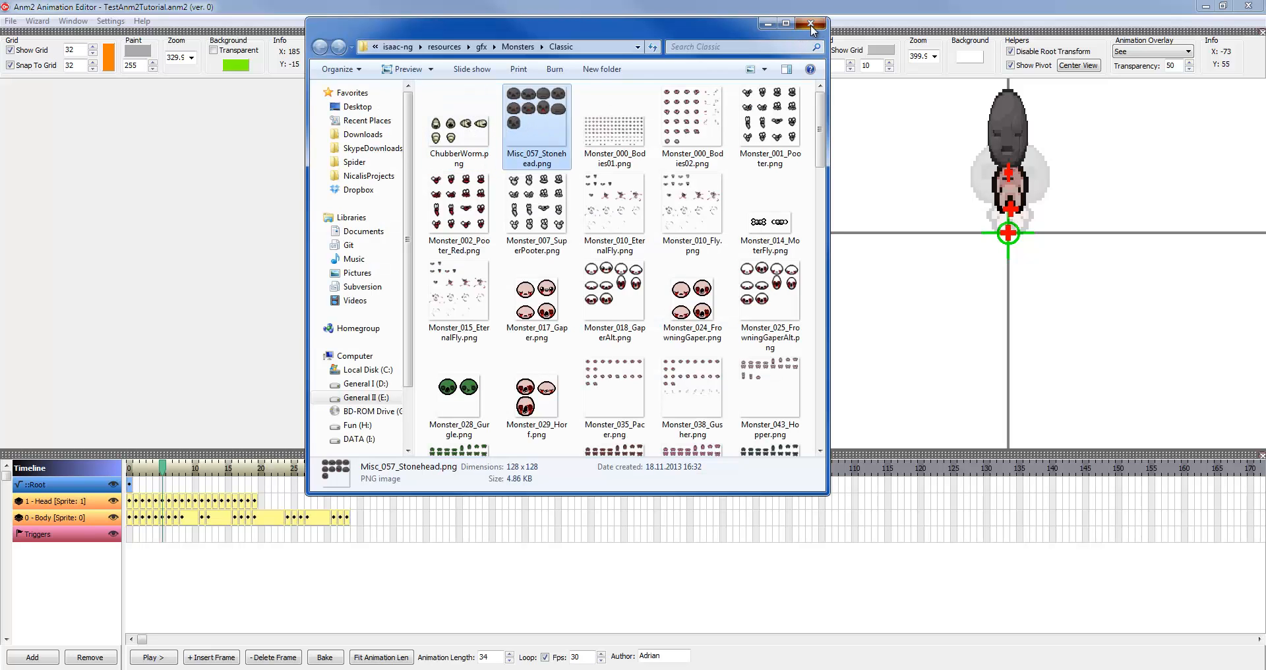
View the animation file's XML location in the file explorer and close the folder window
{"action": "left_click", "coordinate": [10, 21]}
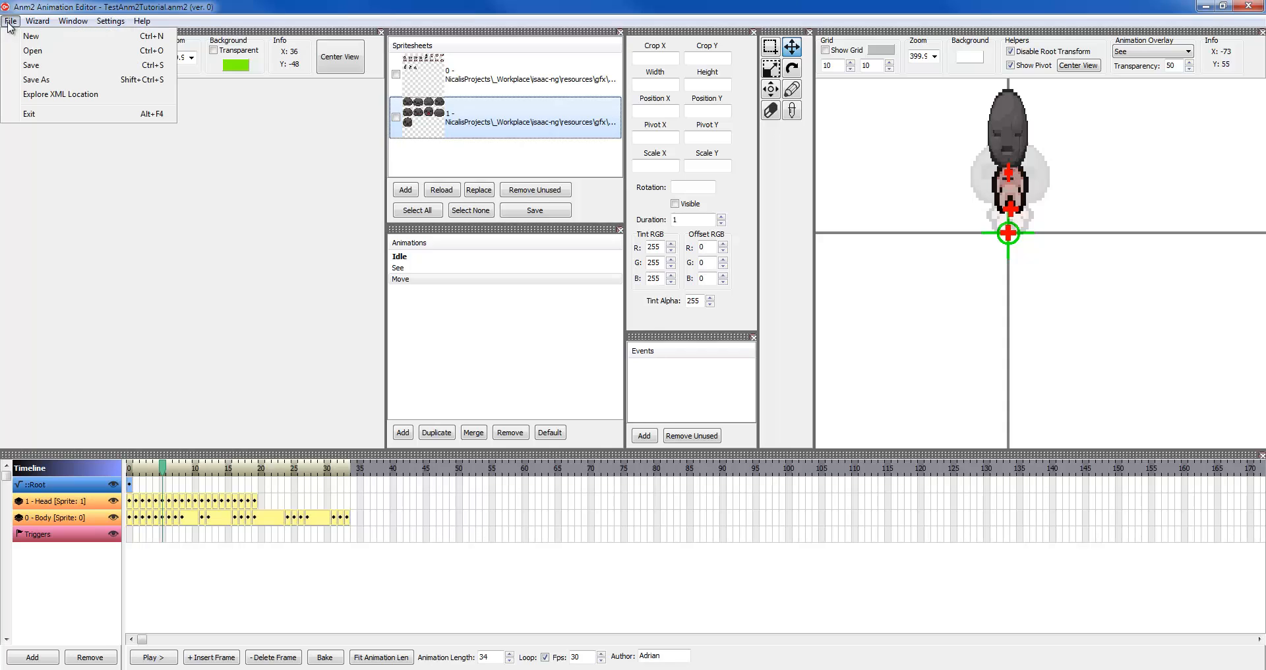
{"action": "left_click", "coordinate": [52, 94]}
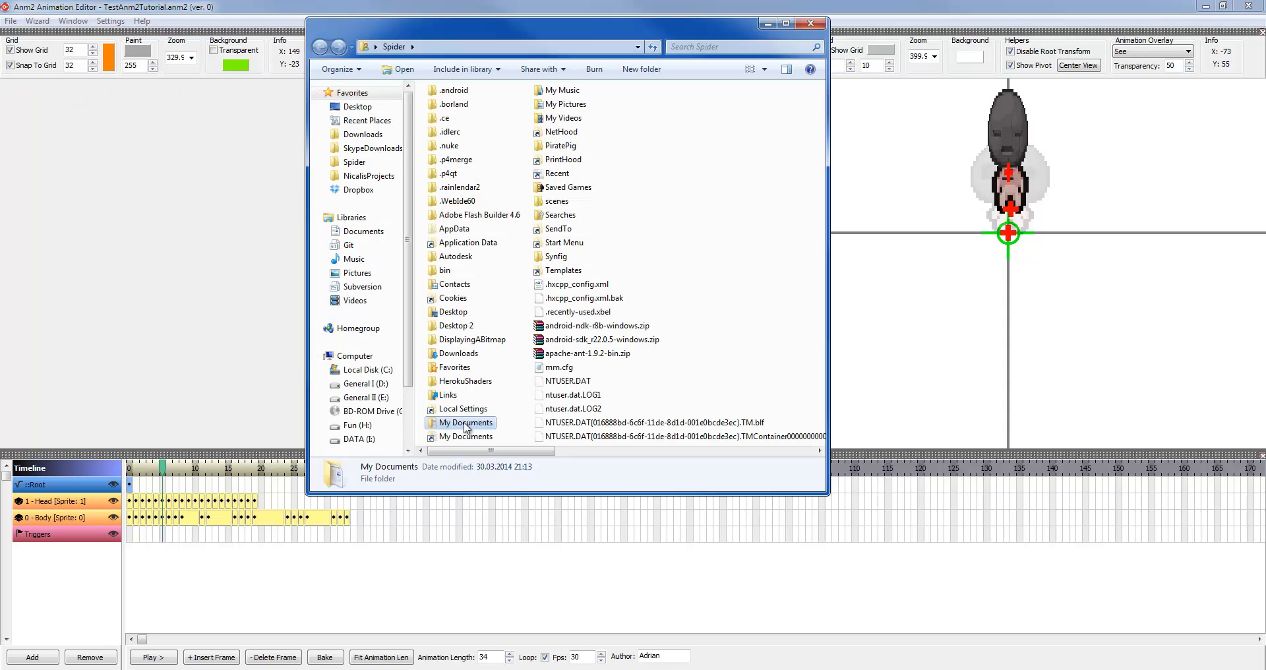
{"action": "left_click", "coordinate": [816, 29]}
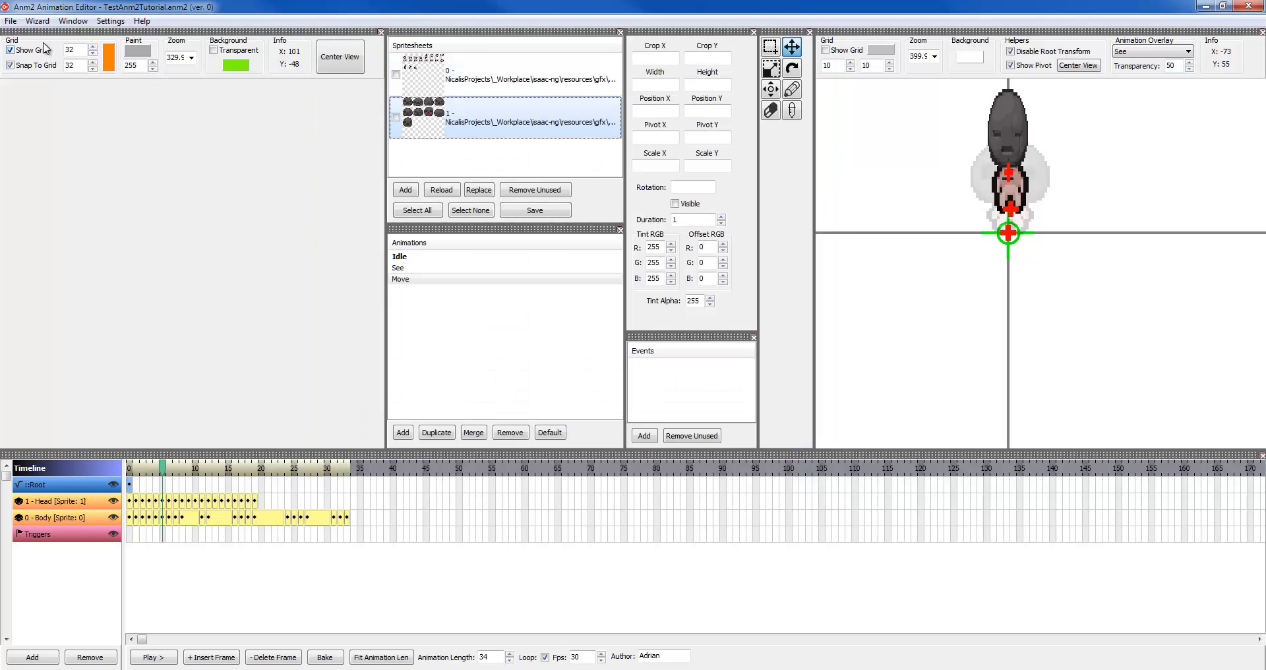
{"action": "left_click", "coordinate": [11, 21]}
{"action": "left_click", "coordinate": [36, 99]}
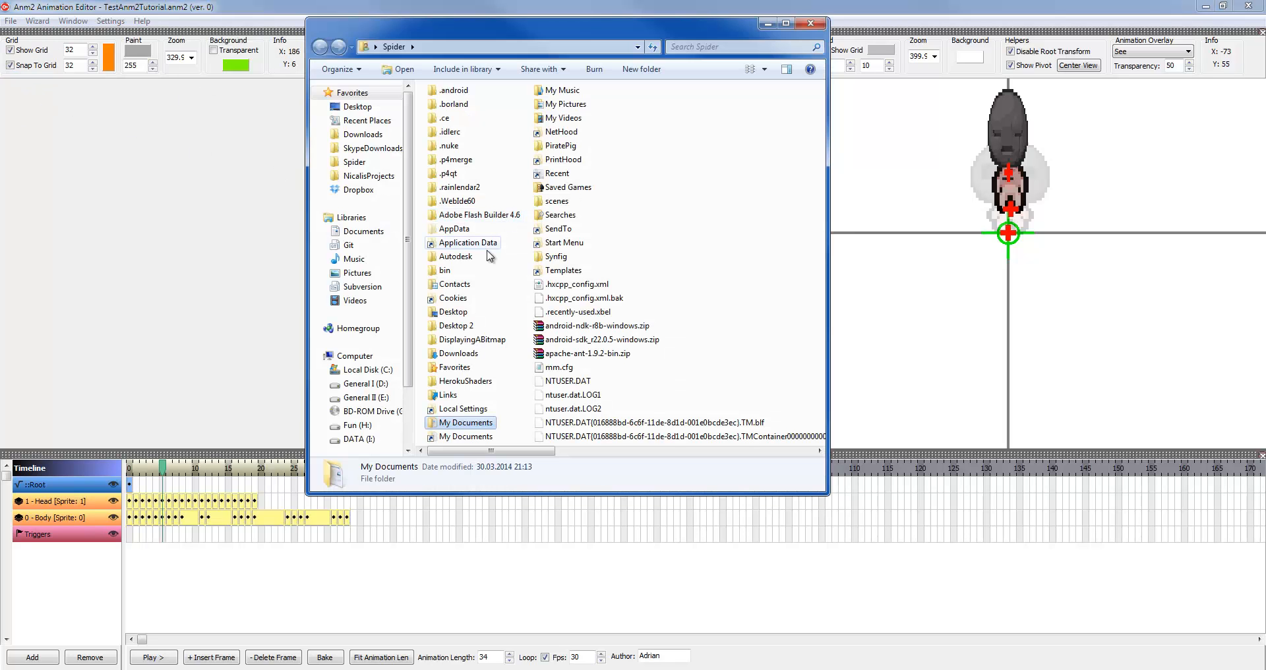
{"action": "left_click", "coordinate": [812, 23]}
{"action": "left_click", "coordinate": [41, 22]}
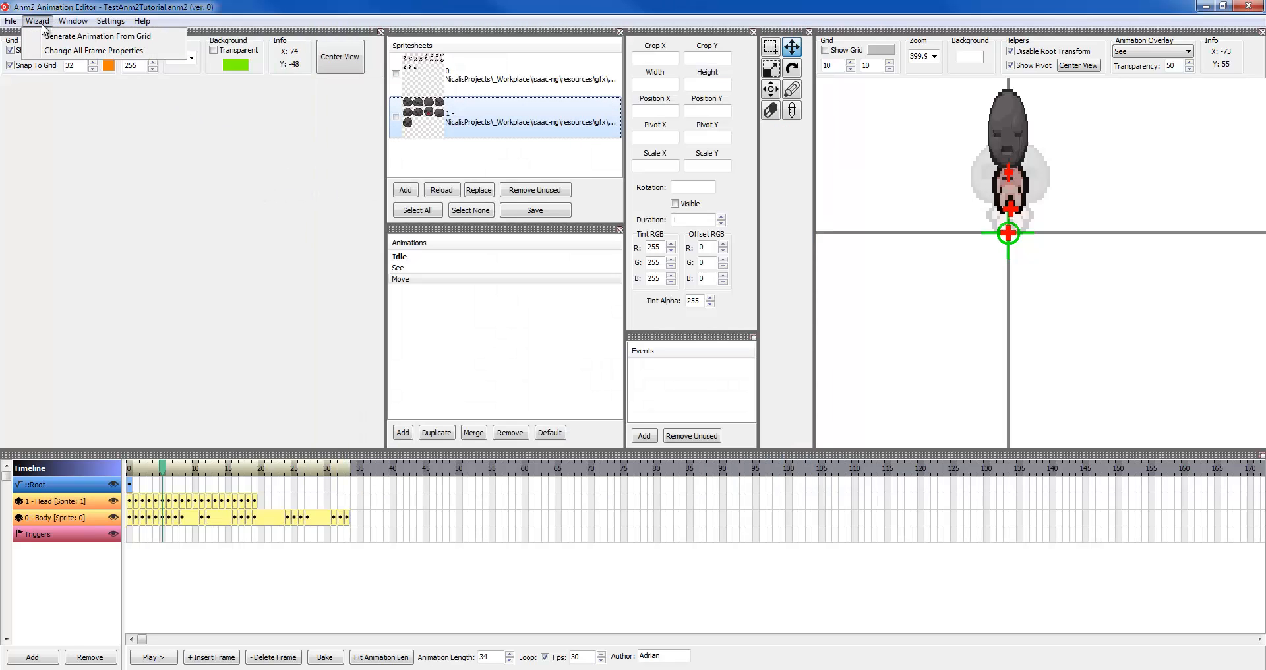
{"action": "mouse_move", "coordinate": [3, 22]}
{"action": "mouse_move", "coordinate": [69, 24]}
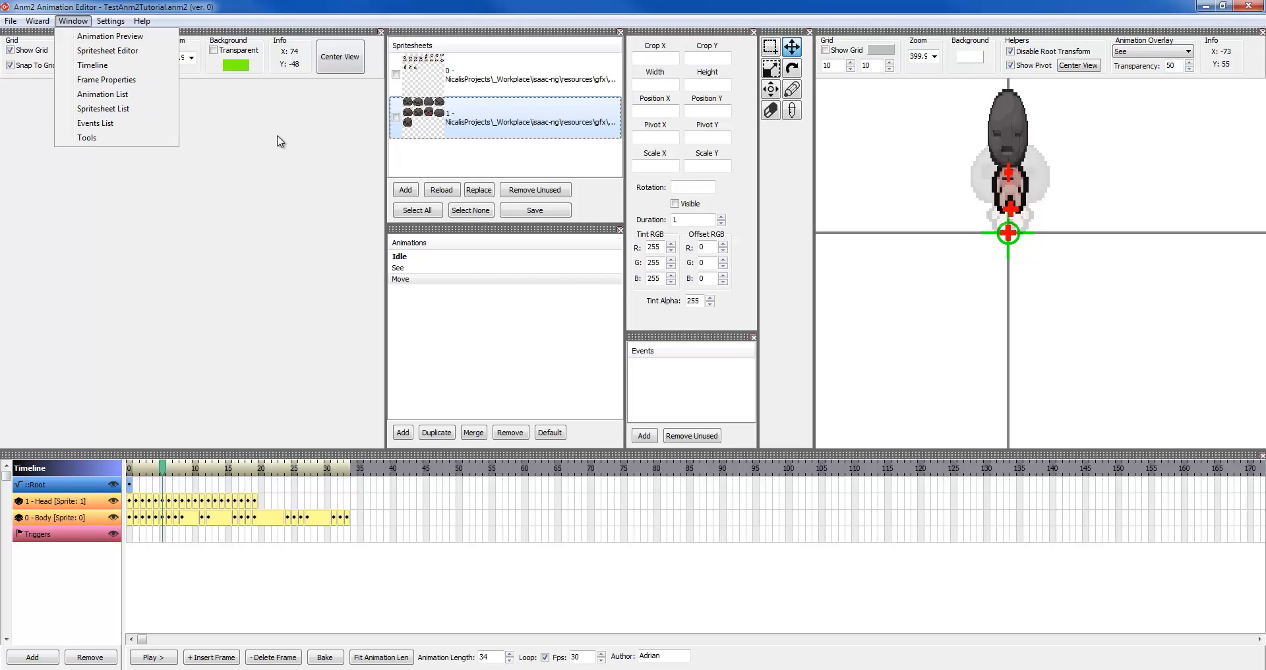
{"action": "mouse_move", "coordinate": [113, 24]}
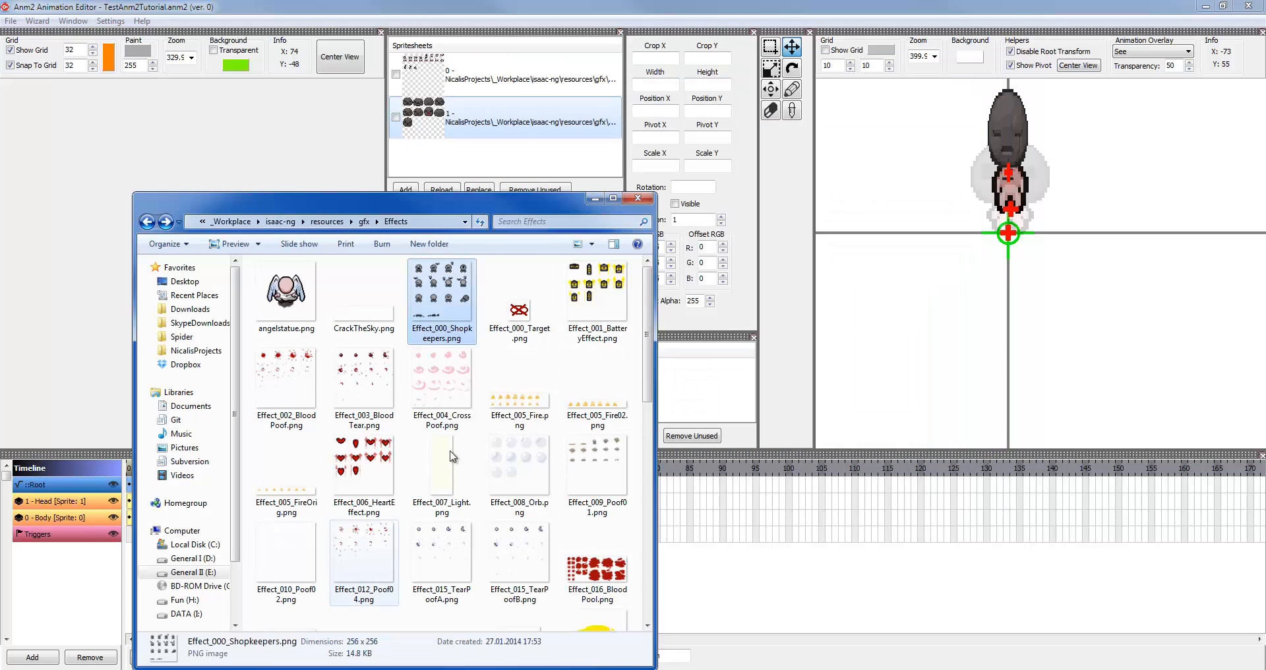
Browse to the resources\gfx folder in the file explorer and open 002.003_Metallic Tear.anm2
{"action": "key", "text": "BackSpace"}
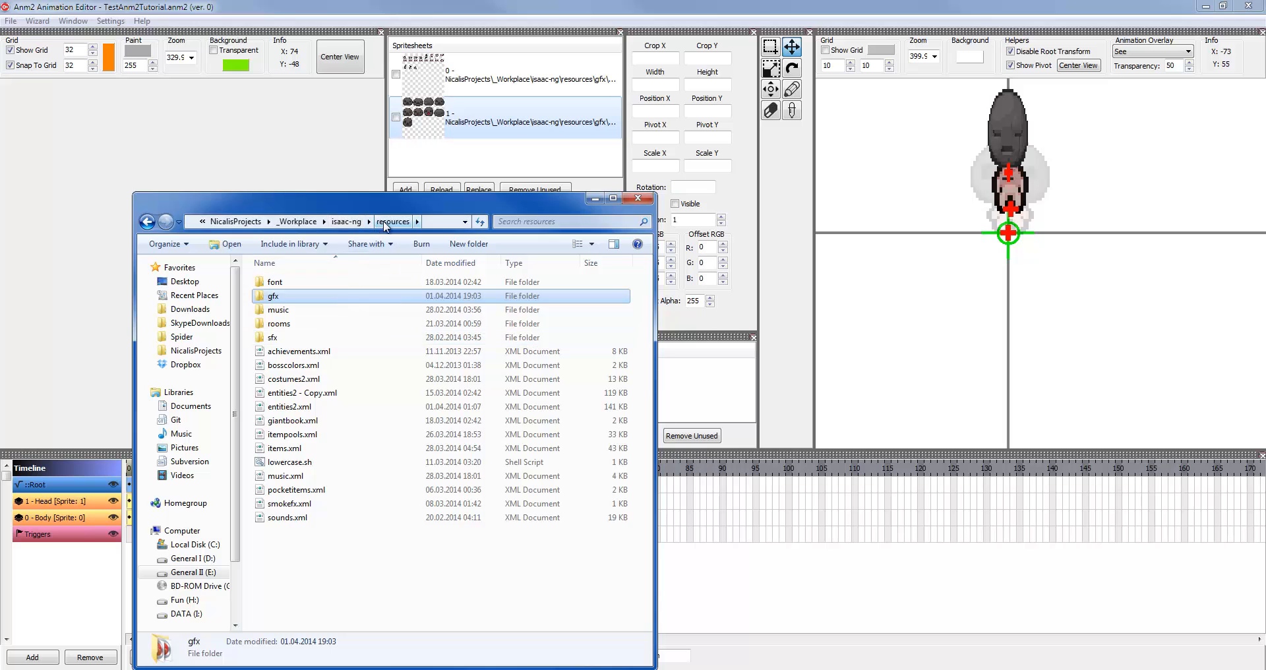
{"action": "double_click", "coordinate": [280, 296]}
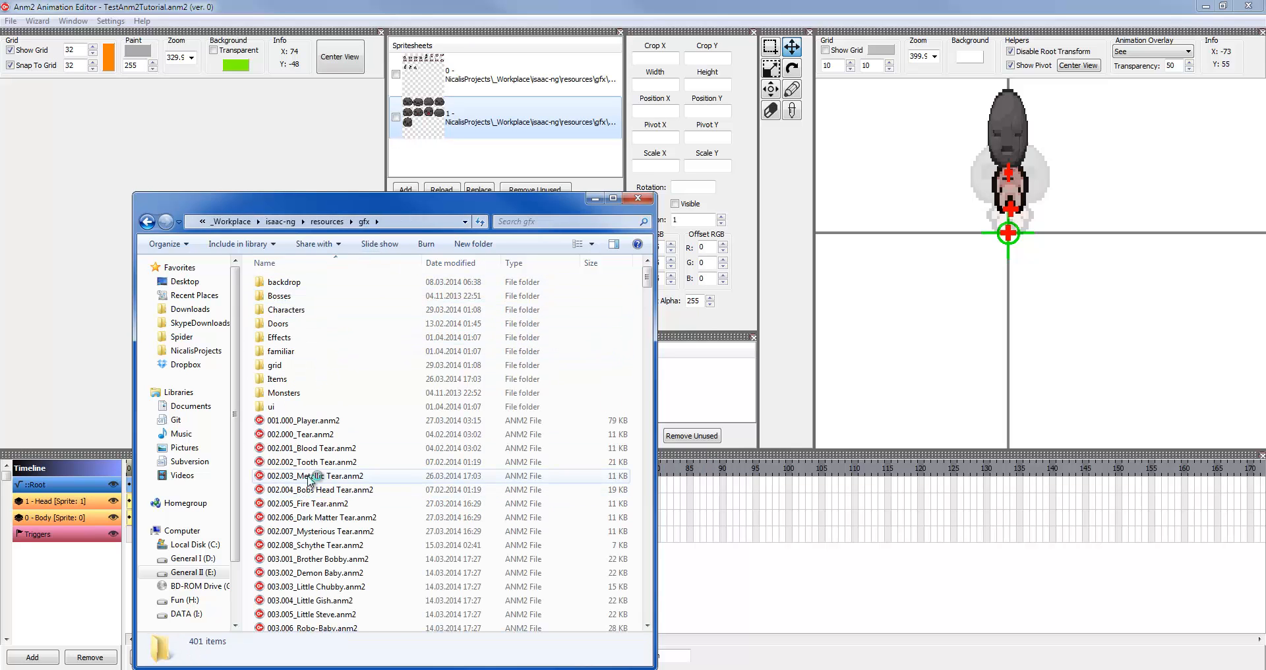
{"action": "double_click", "coordinate": [307, 476]}
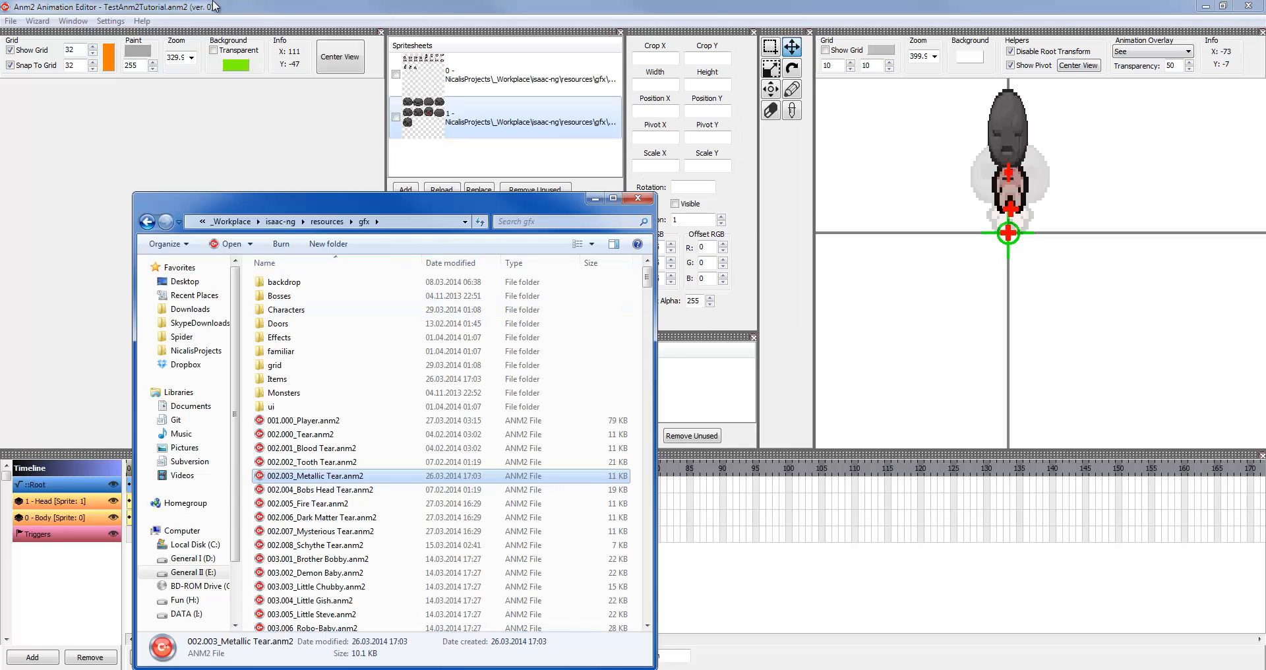
{"action": "left_click", "coordinate": [131, 9]}
{"action": "left_click", "coordinate": [110, 20]}
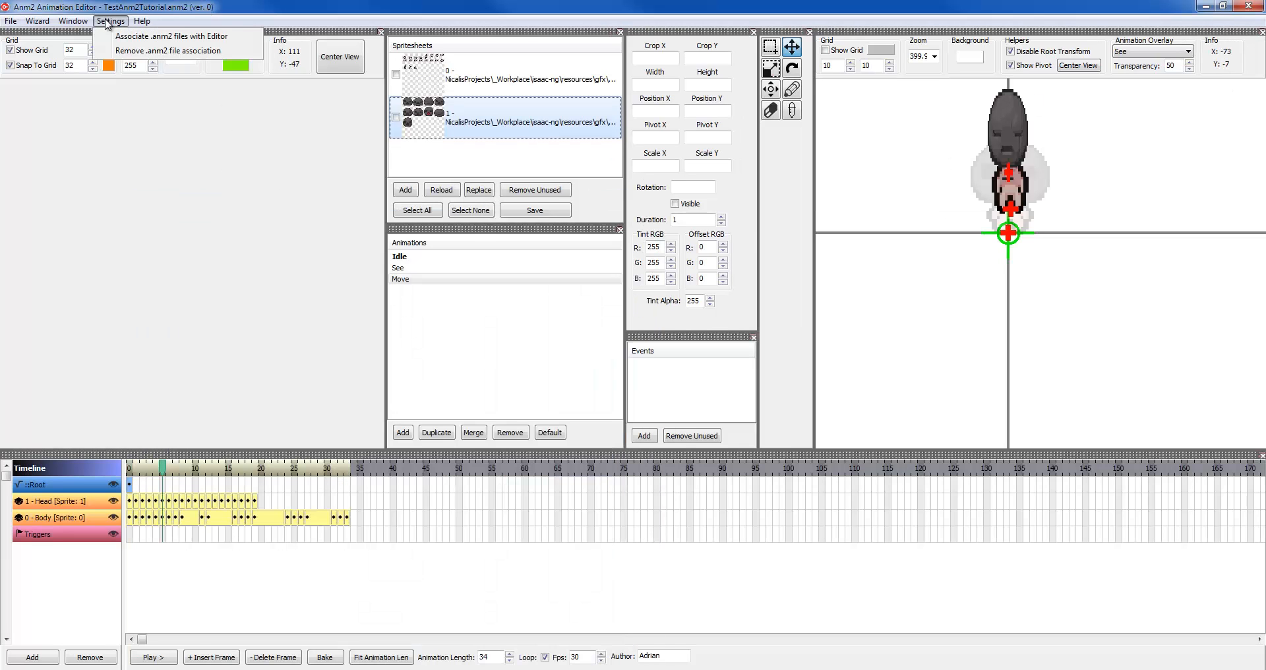
{"action": "left_click", "coordinate": [131, 51]}
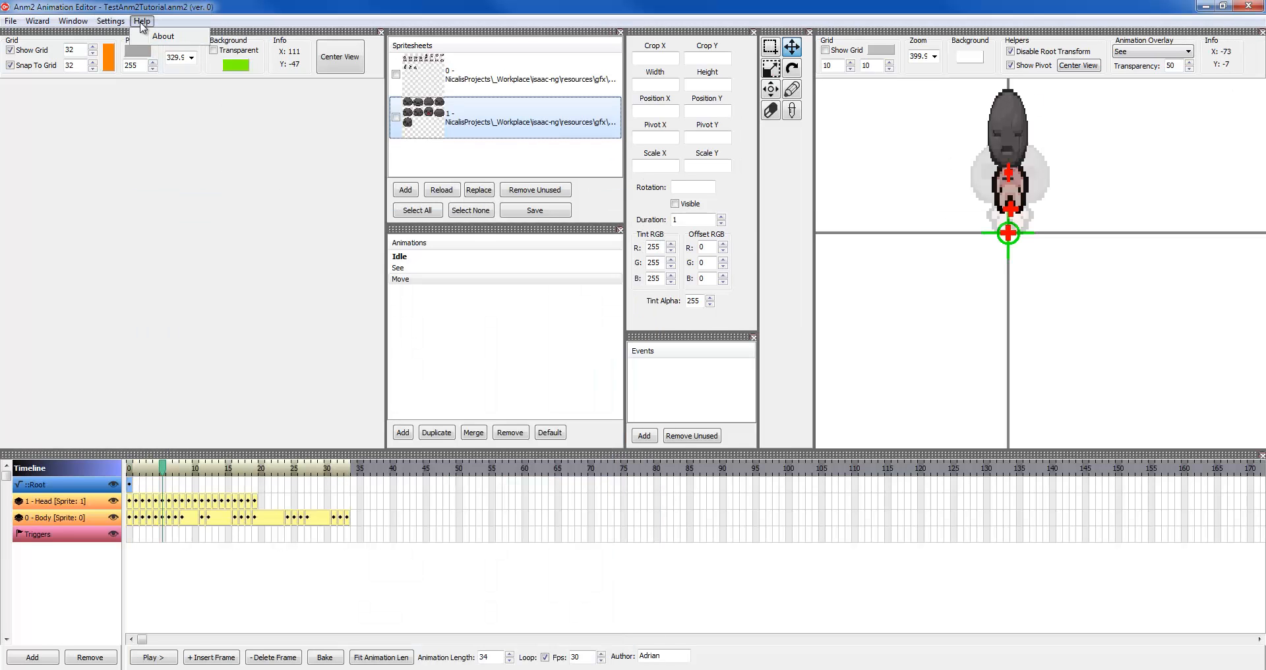
{"action": "left_click", "coordinate": [5, 22]}
Select the Move animation's Body frame at time 8 and erase parts of two body sprites on spritesheet 0
{"action": "left_click", "coordinate": [772, 113]}
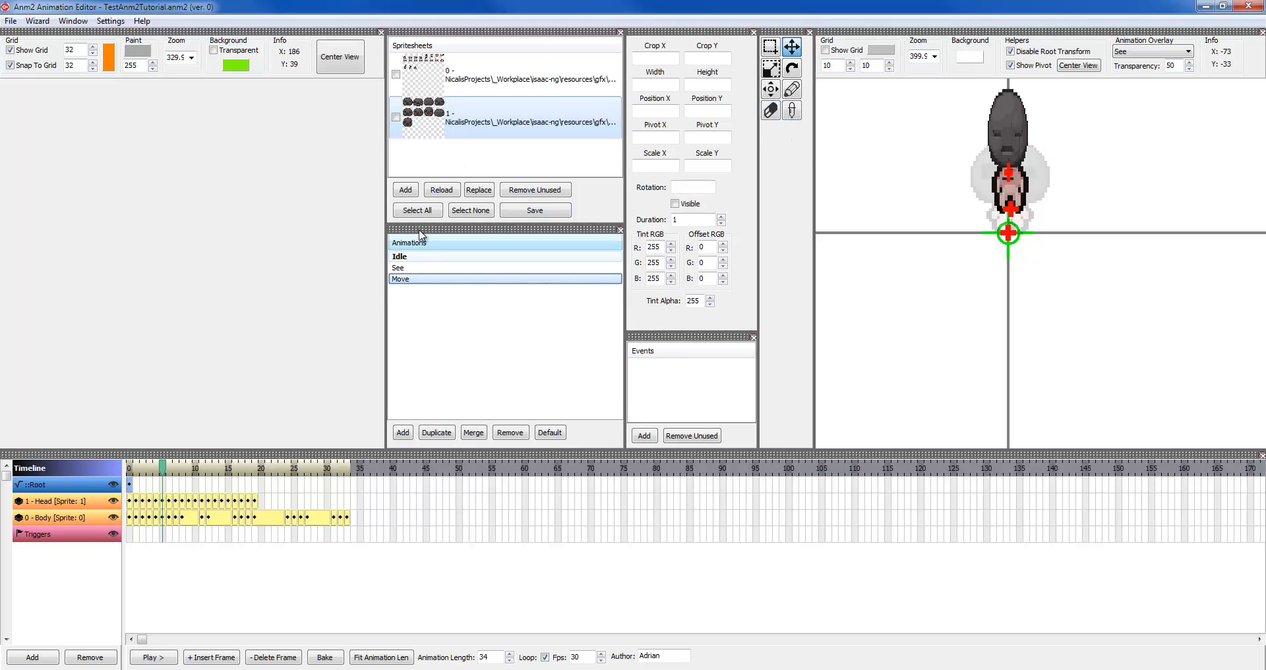
{"action": "left_click", "coordinate": [406, 279]}
{"action": "left_click", "coordinate": [184, 518]}
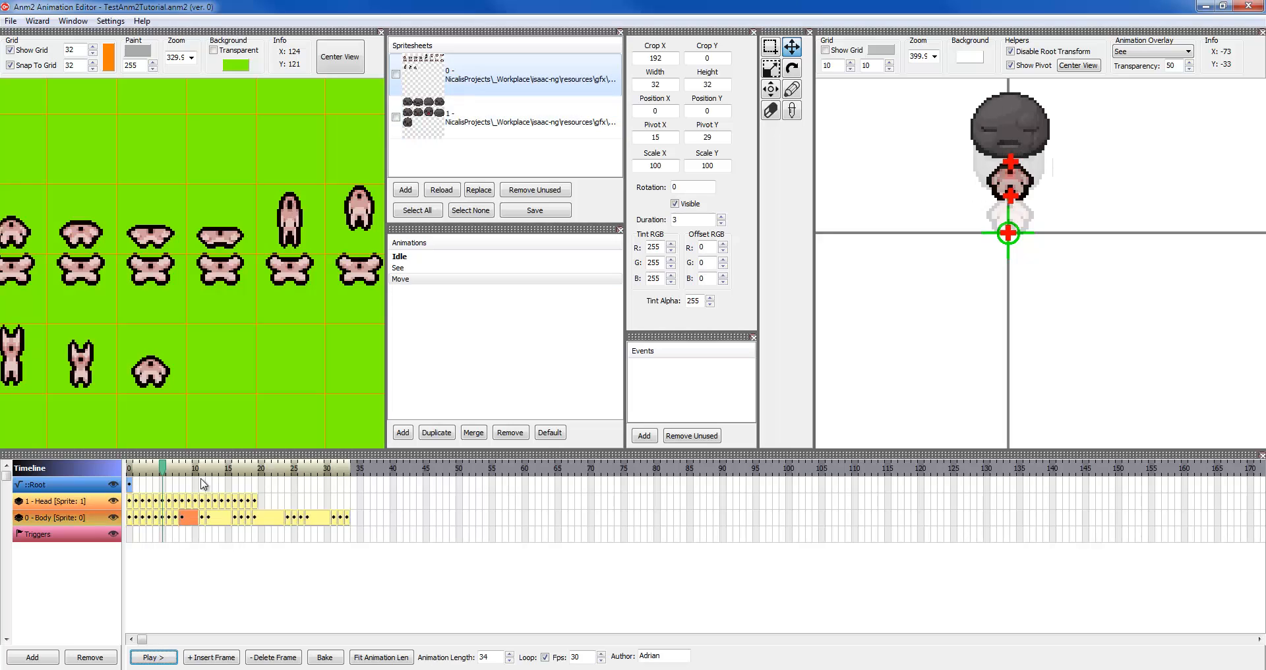
{"action": "left_click", "coordinate": [769, 112]}
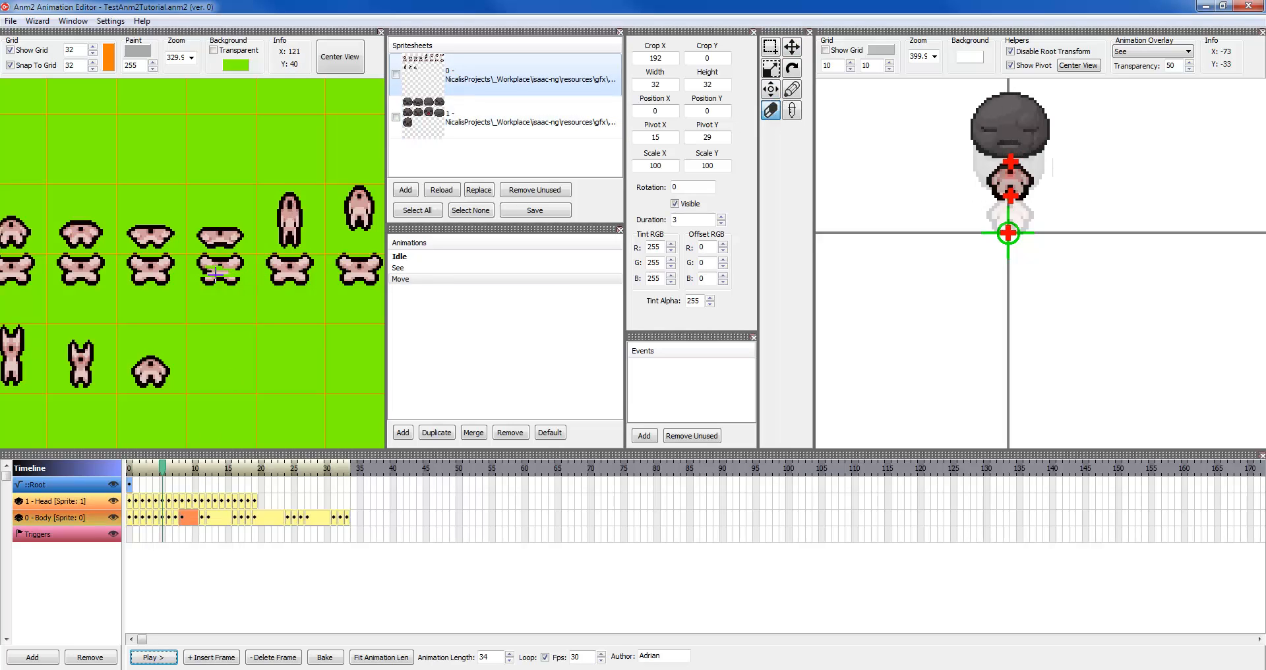
{"action": "mouse_move", "coordinate": [216, 276]}
{"action": "left_mouse_down"}
{"action": "mouse_move", "coordinate": [227, 236]}
{"action": "mouse_move", "coordinate": [244, 255]}
{"action": "mouse_move", "coordinate": [187, 235]}
{"action": "left_mouse_up"}
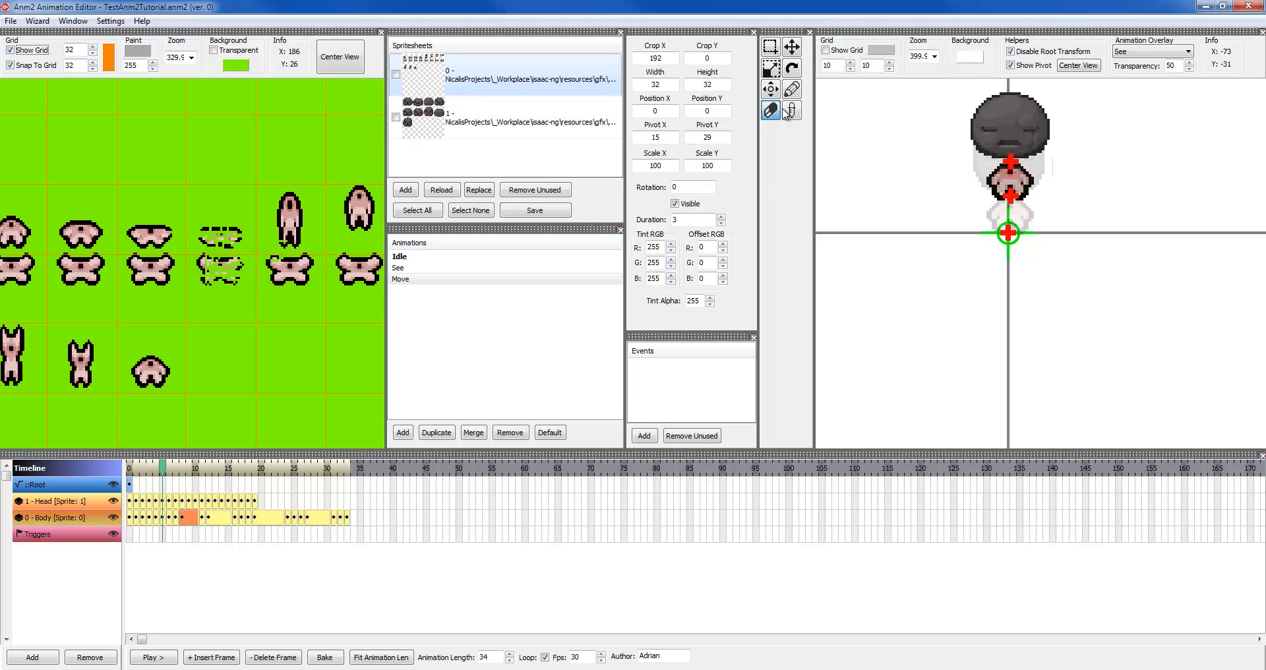
Rotate the selected Body frame of the Move animation to about 17.75 degrees in the preview
{"action": "left_click", "coordinate": [770, 89]}
{"action": "mouse_move", "coordinate": [1046, 276]}
{"action": "left_mouse_down"}
{"action": "mouse_move", "coordinate": [980, 308]}
{"action": "mouse_move", "coordinate": [959, 374]}
{"action": "mouse_move", "coordinate": [1002, 357]}
{"action": "left_mouse_up"}
{"action": "left_click_drag", "start_coordinate": [840, 140], "coordinate": [833, 123]}
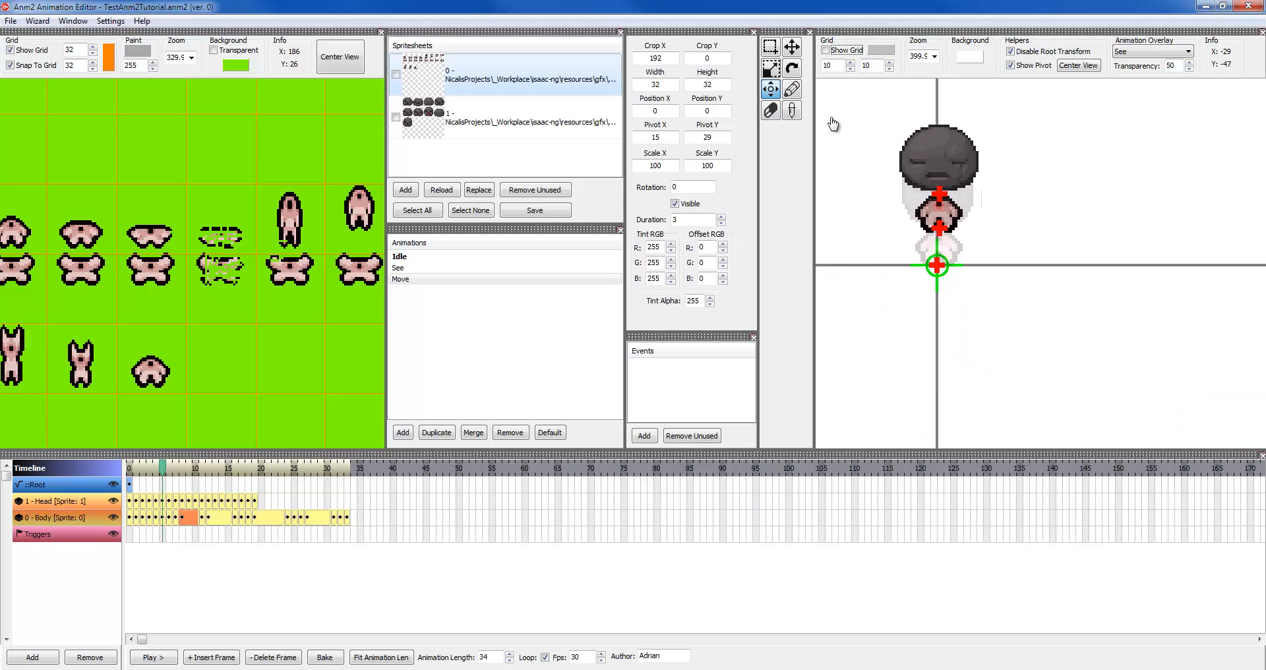
{"action": "left_click", "coordinate": [792, 68]}
{"action": "left_click_drag", "start_coordinate": [995, 314], "coordinate": [995, 305]}
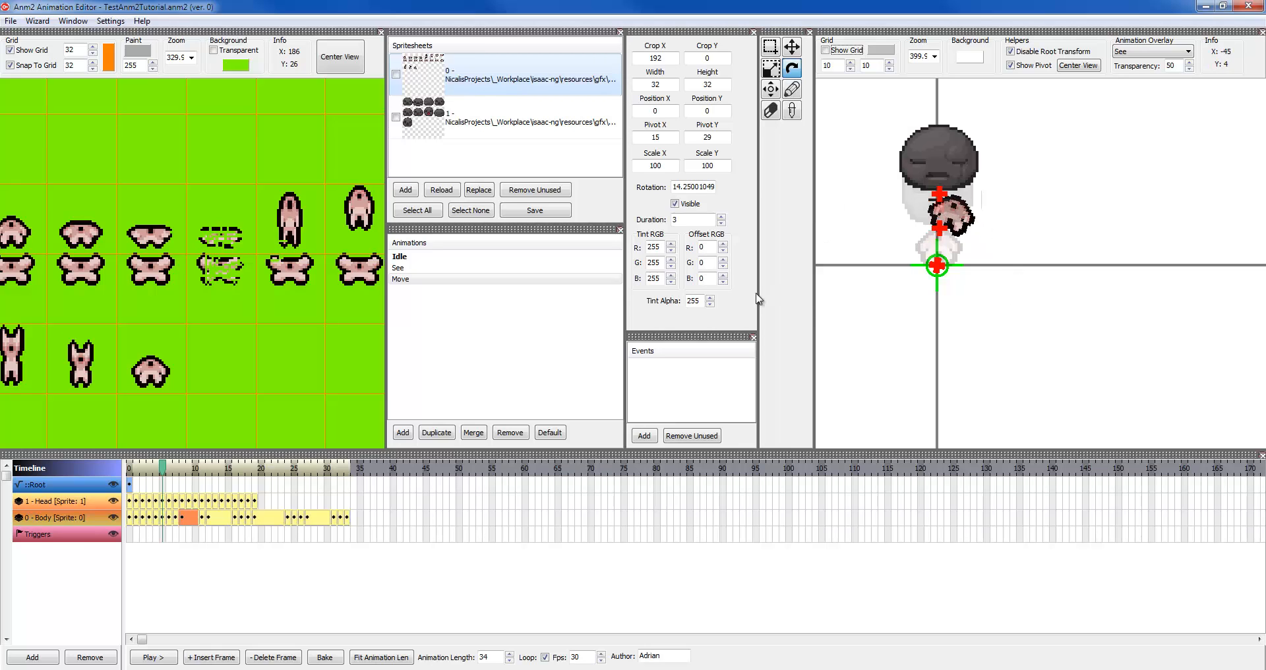
{"action": "left_click_drag", "start_coordinate": [1001, 229], "coordinate": [1009, 294]}
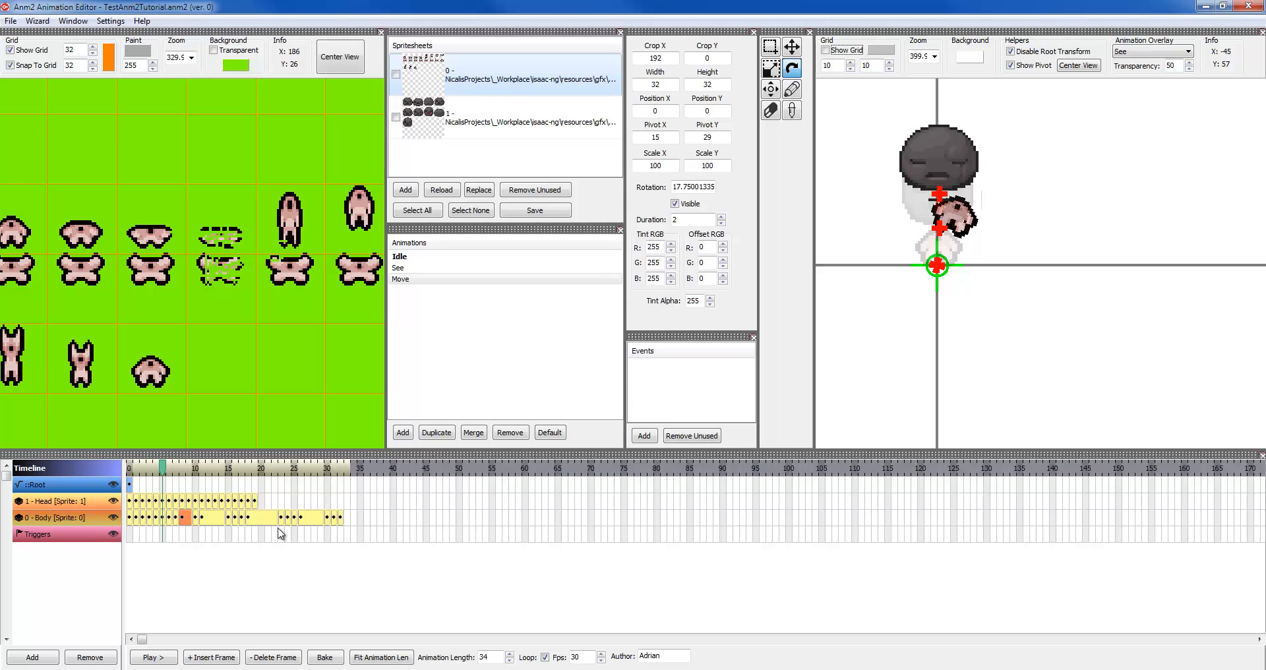
Set the selected Body frame's duration to 5 in the Move animation and insert another frame after it
{"action": "key", "text": "minus"}
{"action": "key", "text": "plus"}
{"action": "key", "text": "plus"}
{"action": "key", "text": "minus"}
{"action": "key", "text": "plus"}
{"action": "key", "text": "plus"}
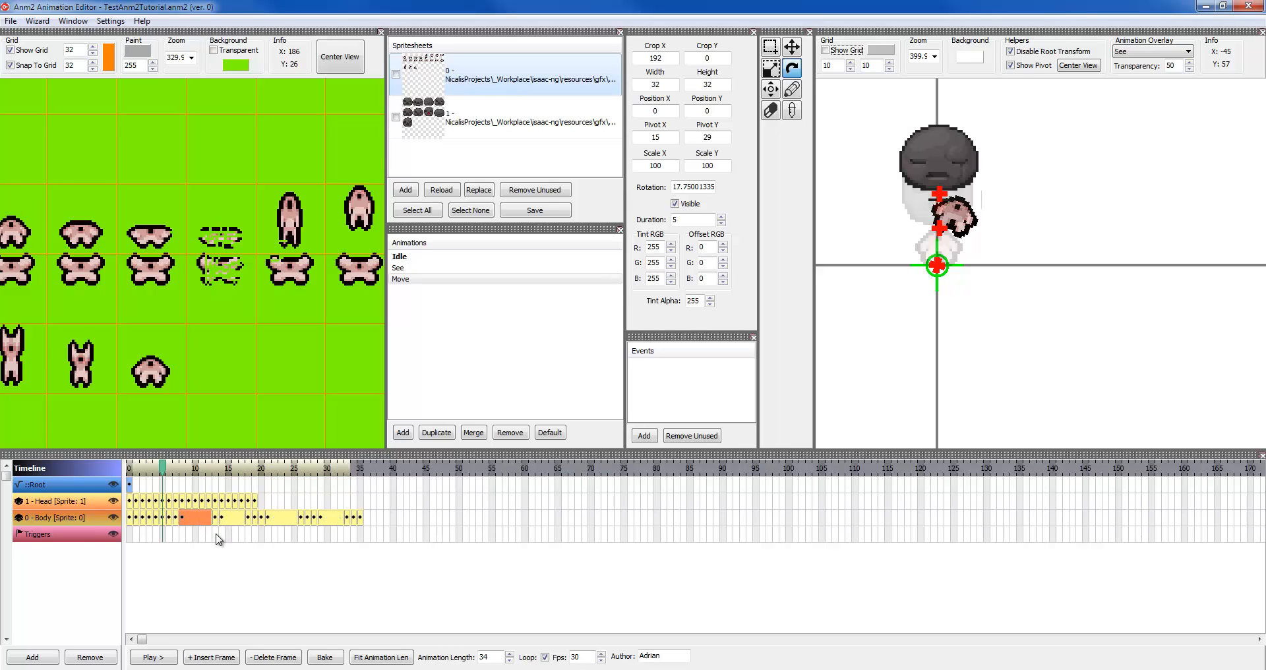
{"action": "key", "text": "Insert"}
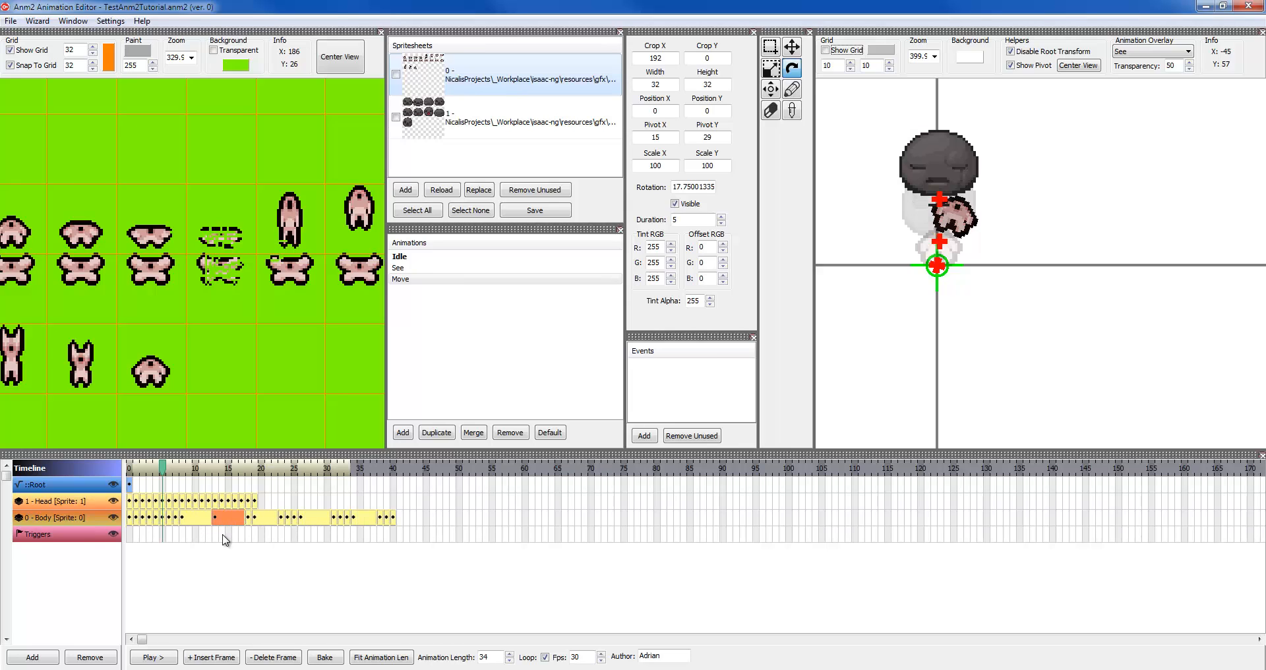
Step through the Body frames of the Move animation one by one and examine each frame's crop and duration
{"action": "key", "text": "Right"}
{"action": "key", "text": "Right"}
{"action": "key", "text": "Right"}
{"action": "key", "text": "Right"}
{"action": "key", "text": "Right"}
{"action": "key", "text": "Right"}
{"action": "key", "text": "Right"}
{"action": "key", "text": "Right"}
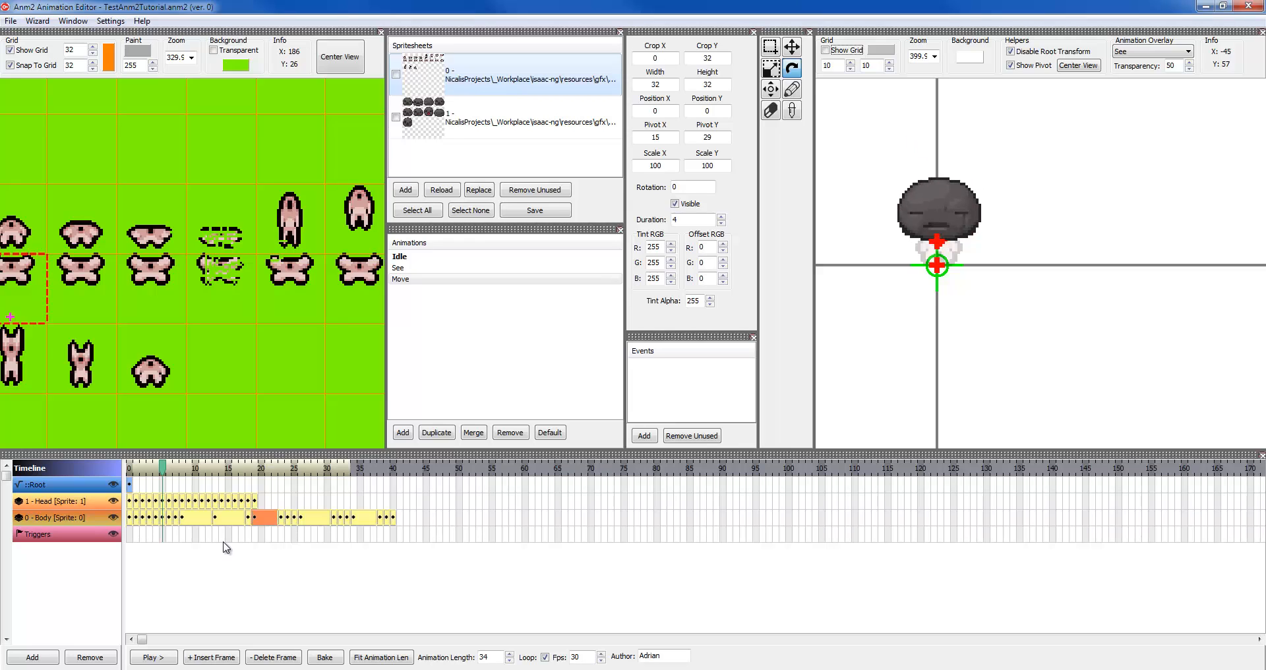
{"action": "key", "text": "Left"}
{"action": "key", "text": "Left"}
{"action": "key", "text": "Right"}
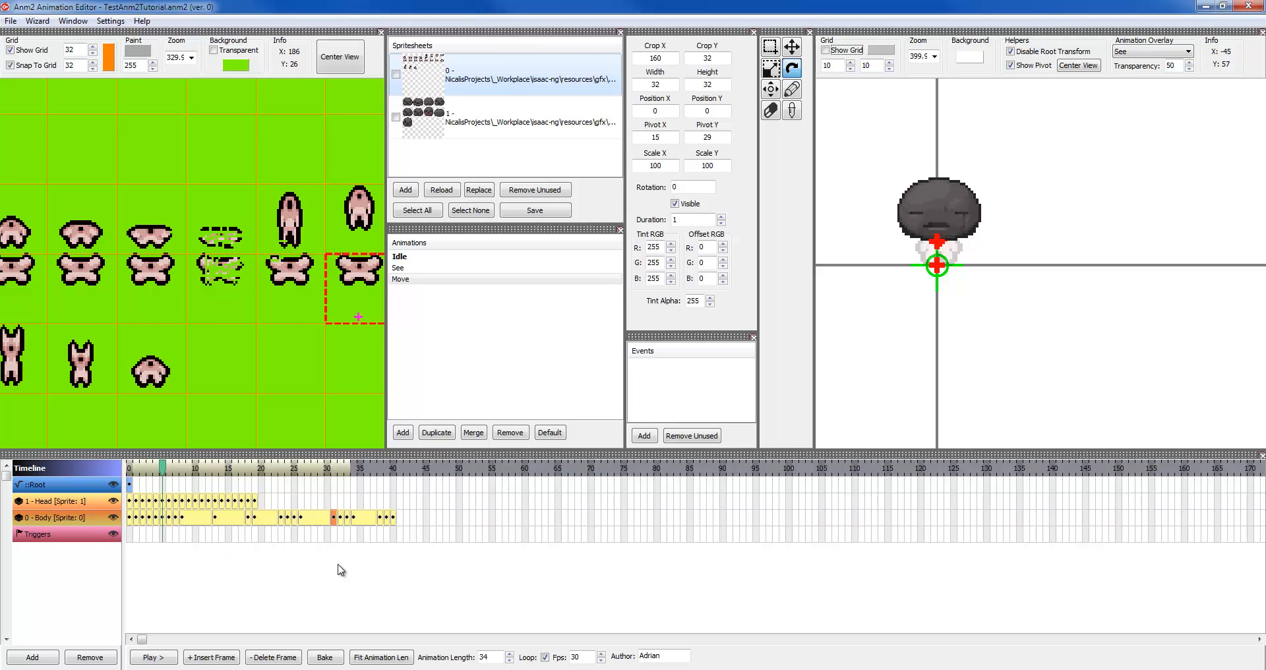
{"action": "key", "text": "Right"}
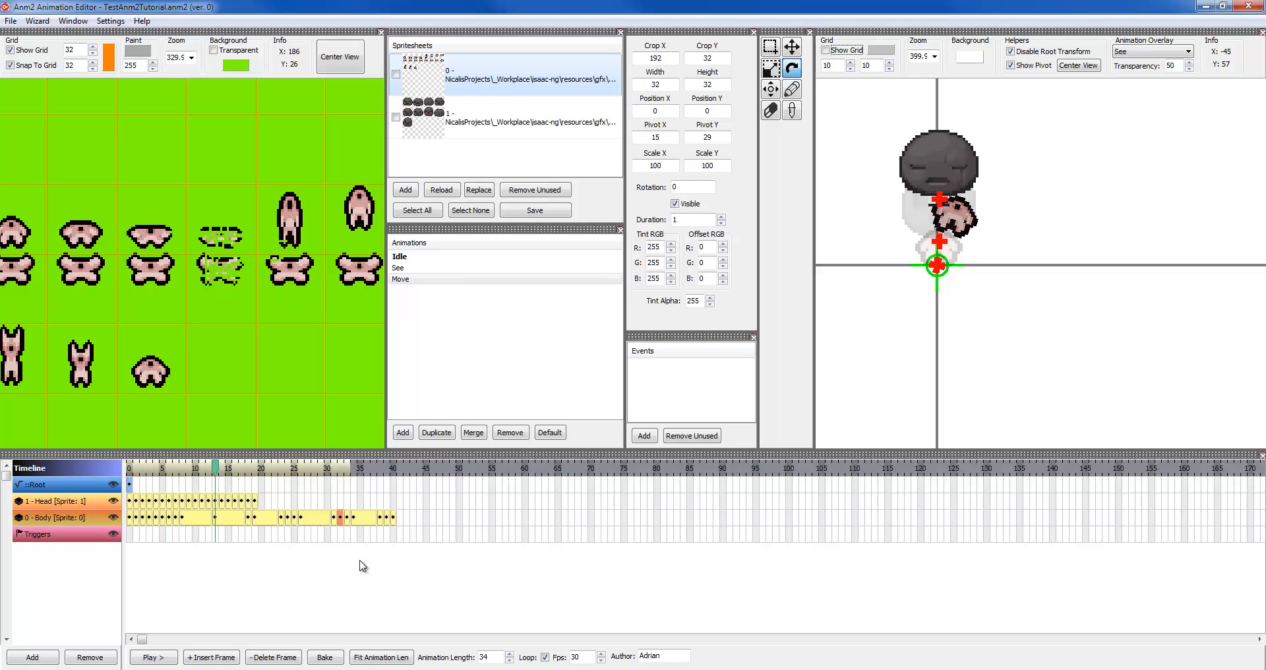
Step the playhead frame by frame to time 14 to preview the Move animation
{"action": "key", "text": "Left"}
{"action": "key", "text": "Right"}
{"action": "key", "text": "Right"}
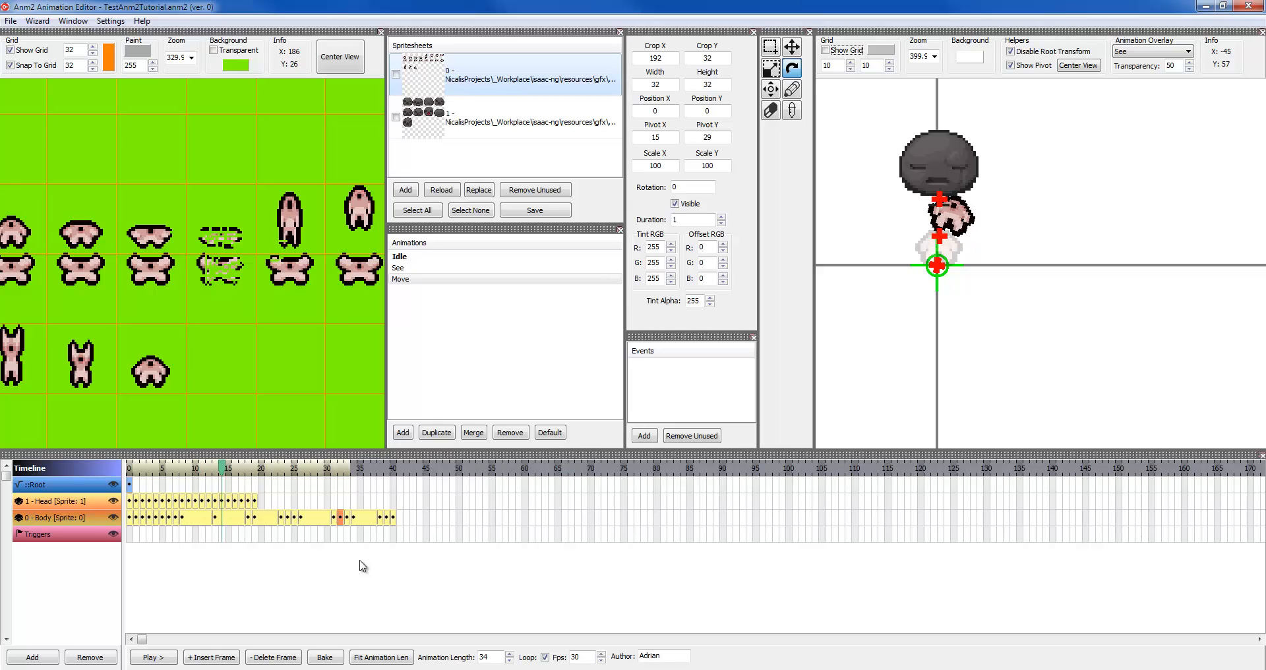
Rearrange and lengthen later Body frames of the Move animation, including durations of 19 and 15, and select the Body layer
{"action": "left_click_drag", "start_coordinate": [363, 521], "coordinate": [454, 524]}
{"action": "left_click_drag", "start_coordinate": [370, 523], "coordinate": [464, 533]}
{"action": "left_click_drag", "start_coordinate": [313, 521], "coordinate": [517, 528]}
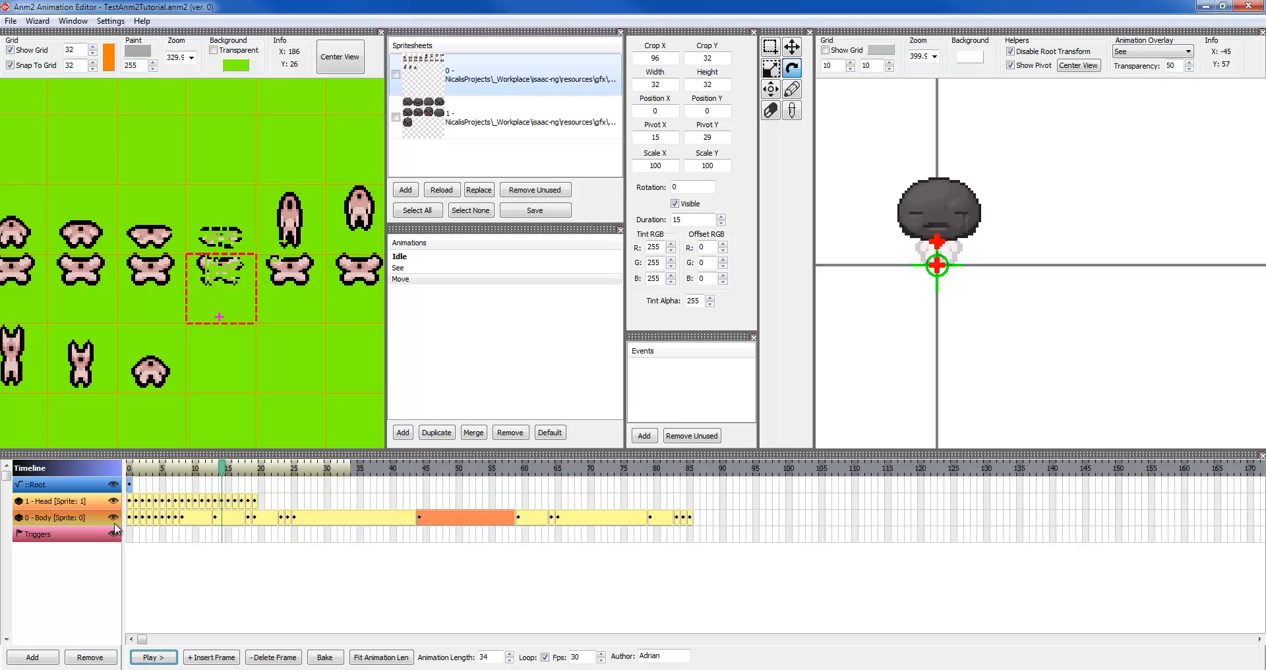
{"action": "left_click", "coordinate": [330, 525]}
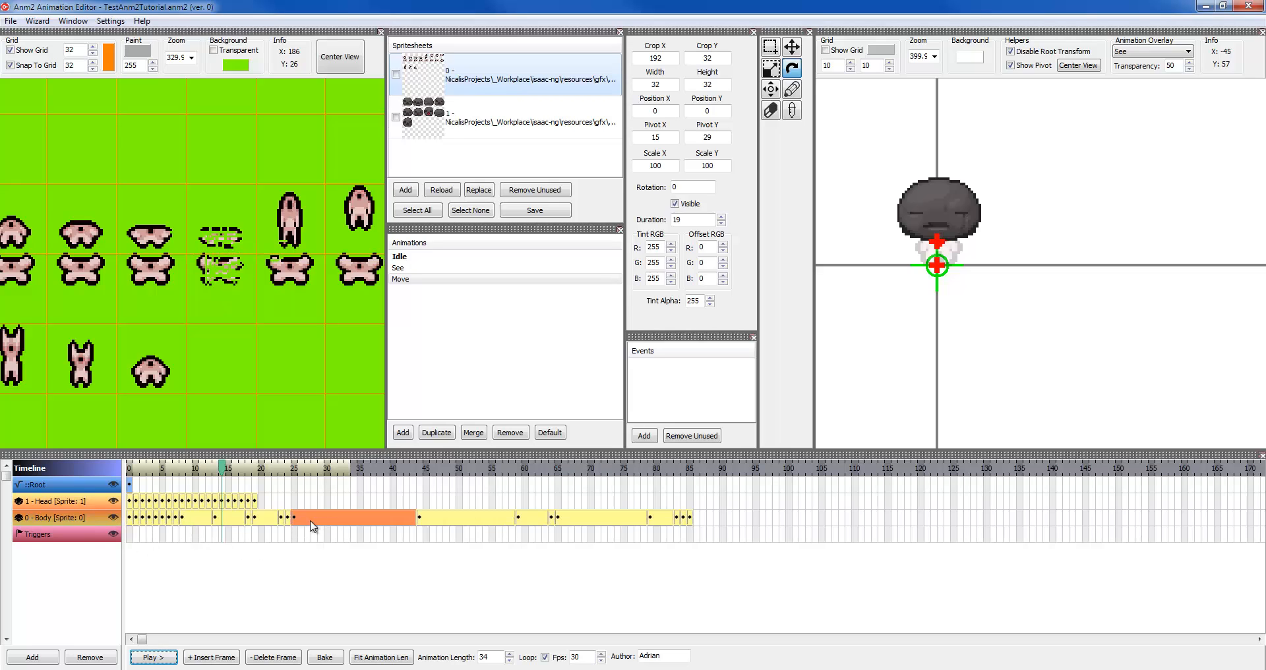
{"action": "left_click", "coordinate": [74, 518]}
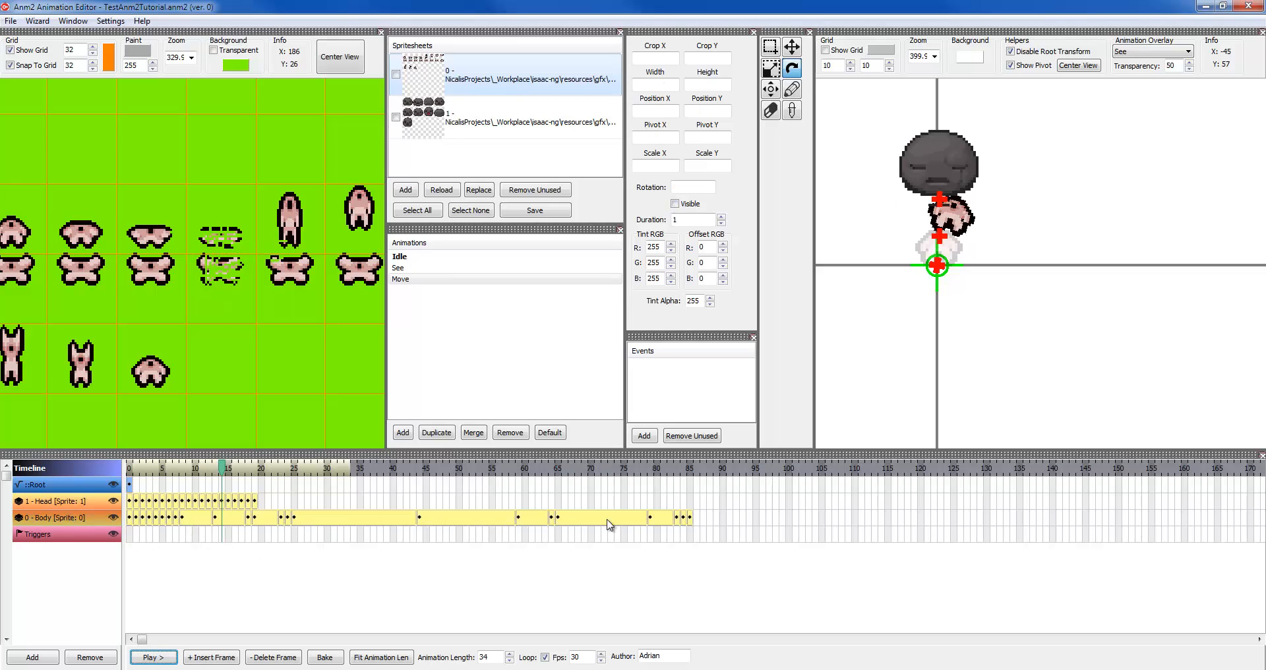